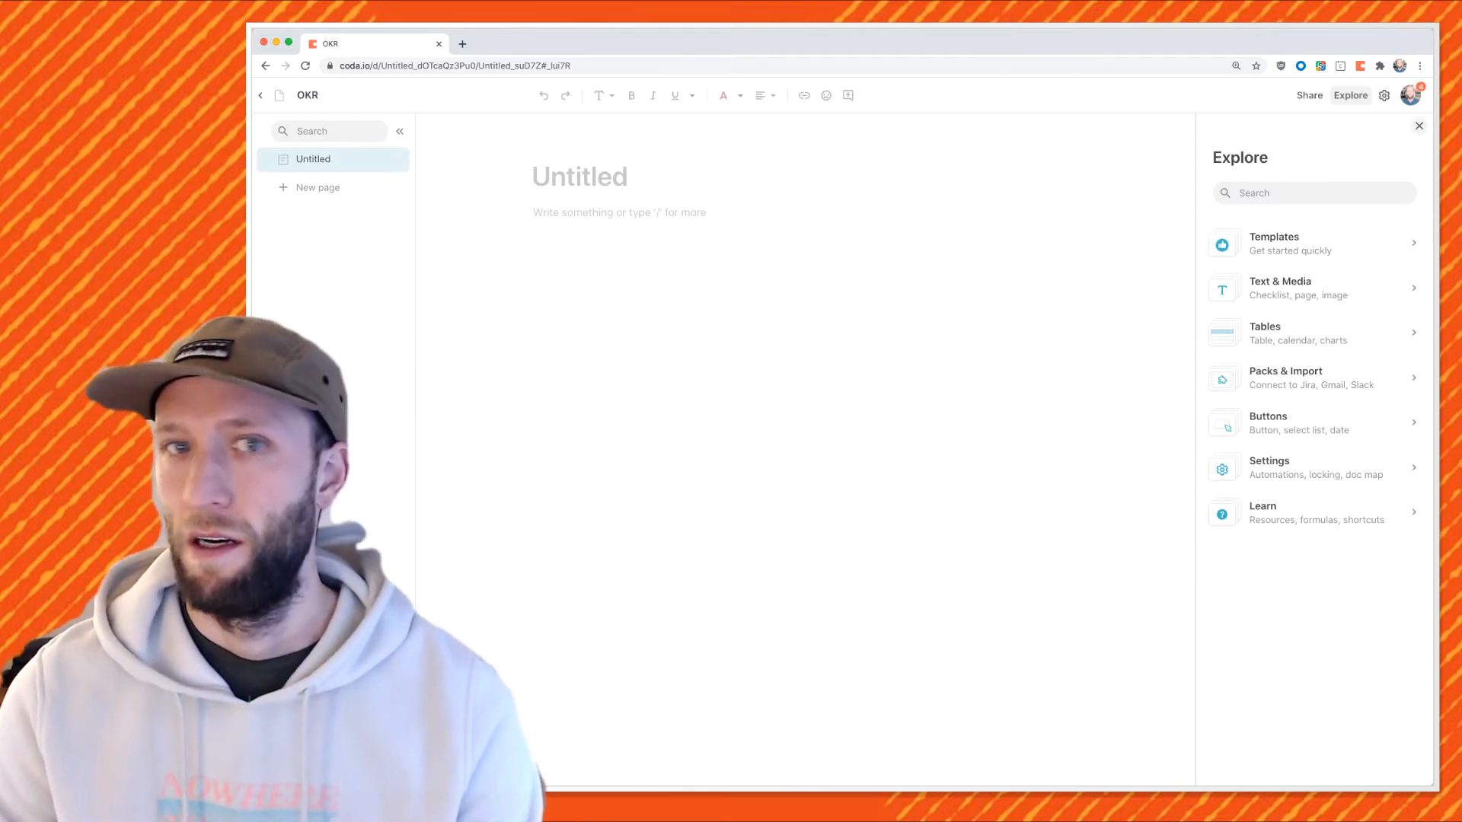
# Close the Explore panel and insert a table named Objectives.
pyautogui.click(1419, 126)
pyautogui.click(652, 213)
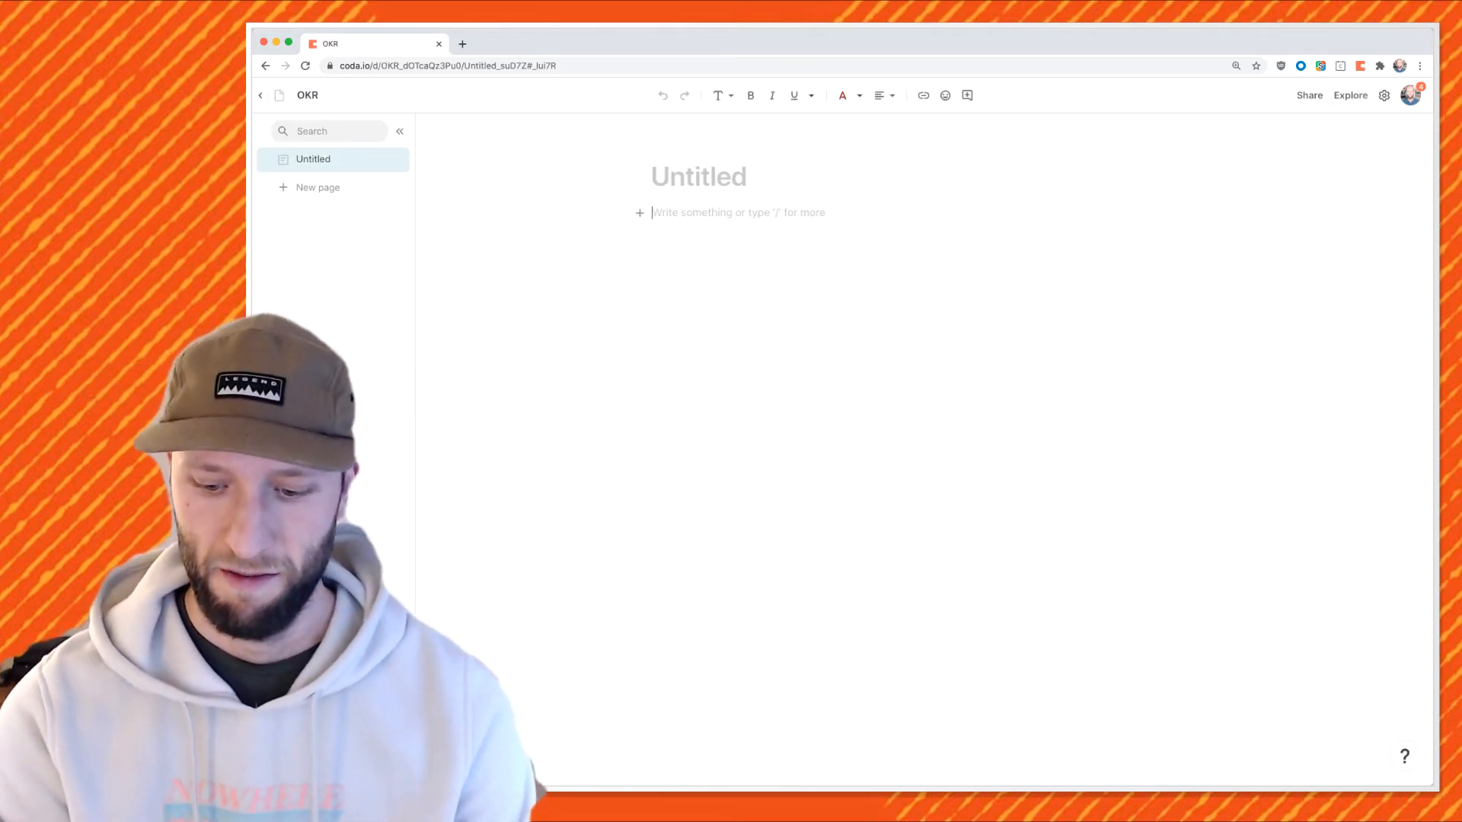
pyautogui.write('/')
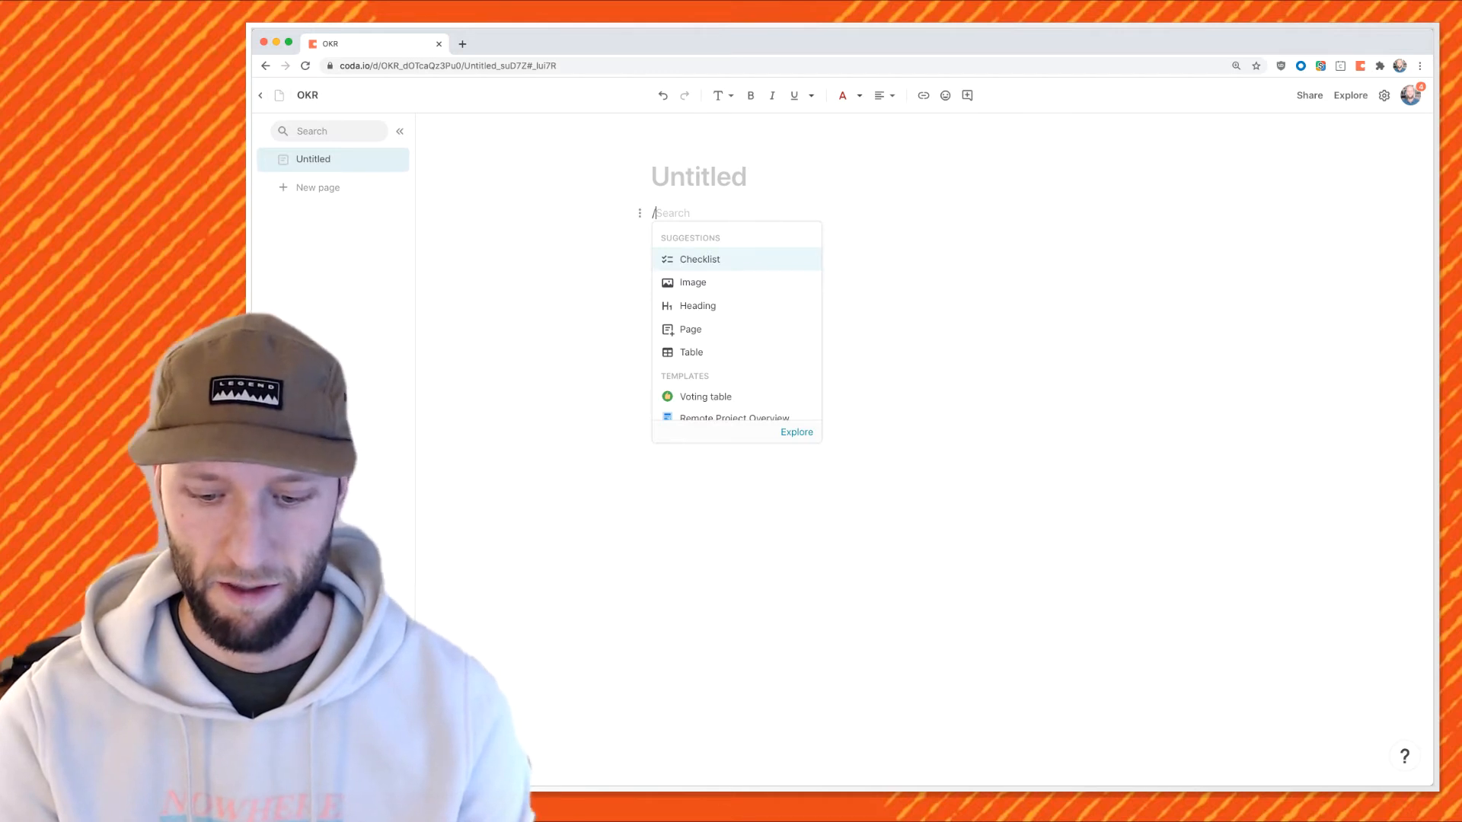
pyautogui.write('table')
pyautogui.press('Return')
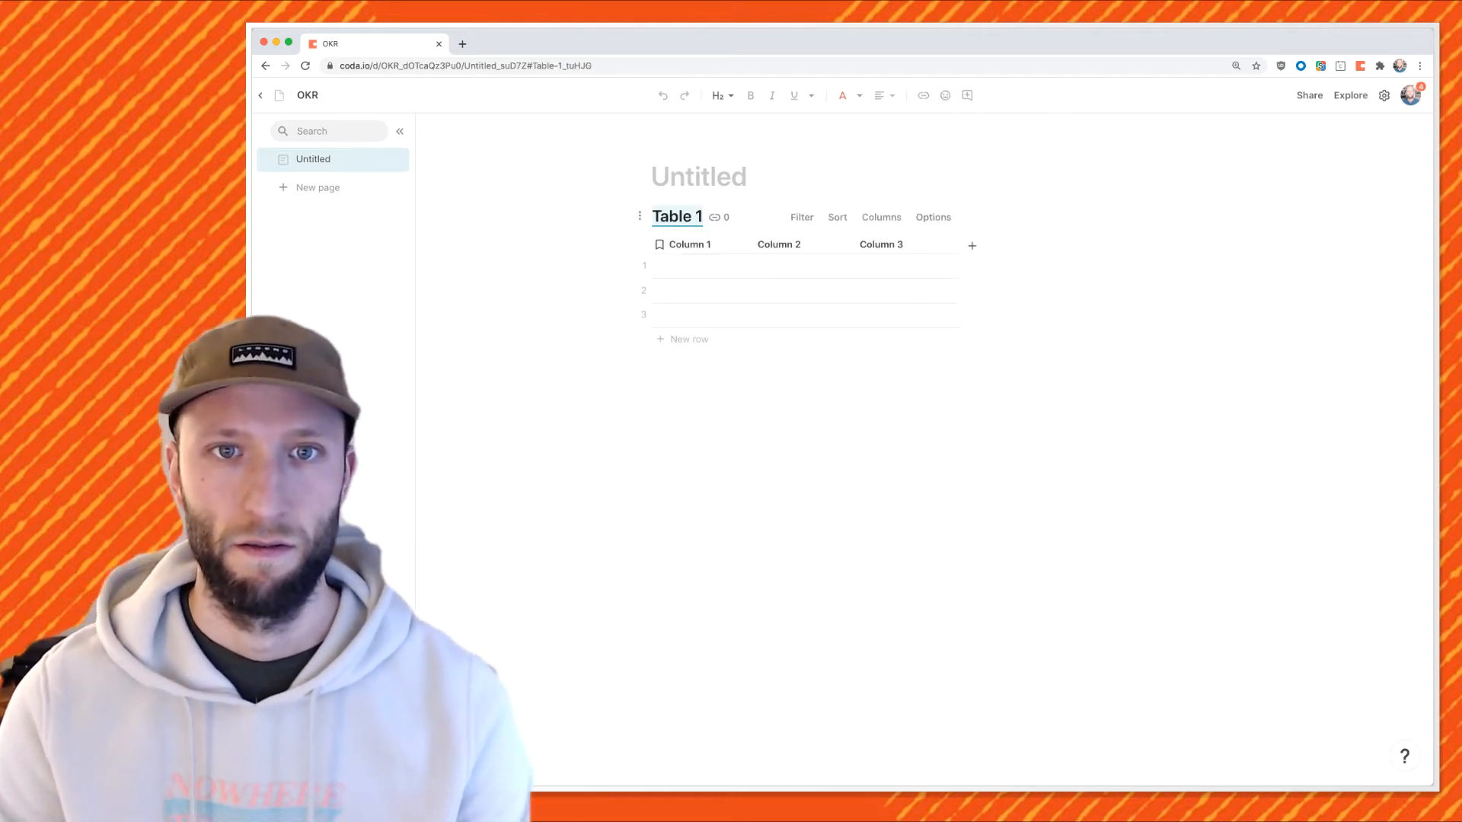
pyautogui.write('Objectives')
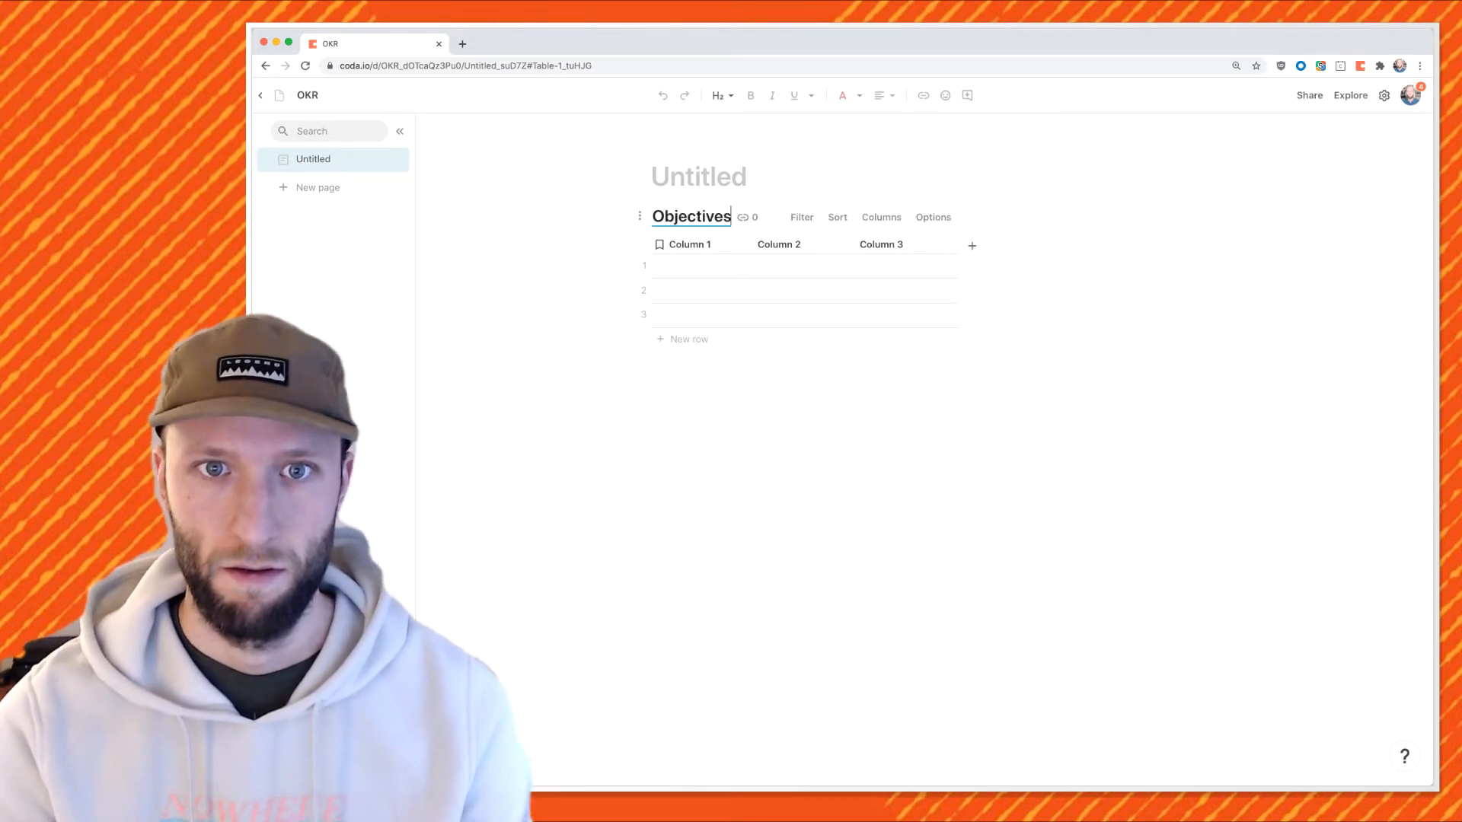
pyautogui.press('Return')
# Rename the columns to Objective Name and Etc., and delete the third column.
pyautogui.doubleClick(690, 245)
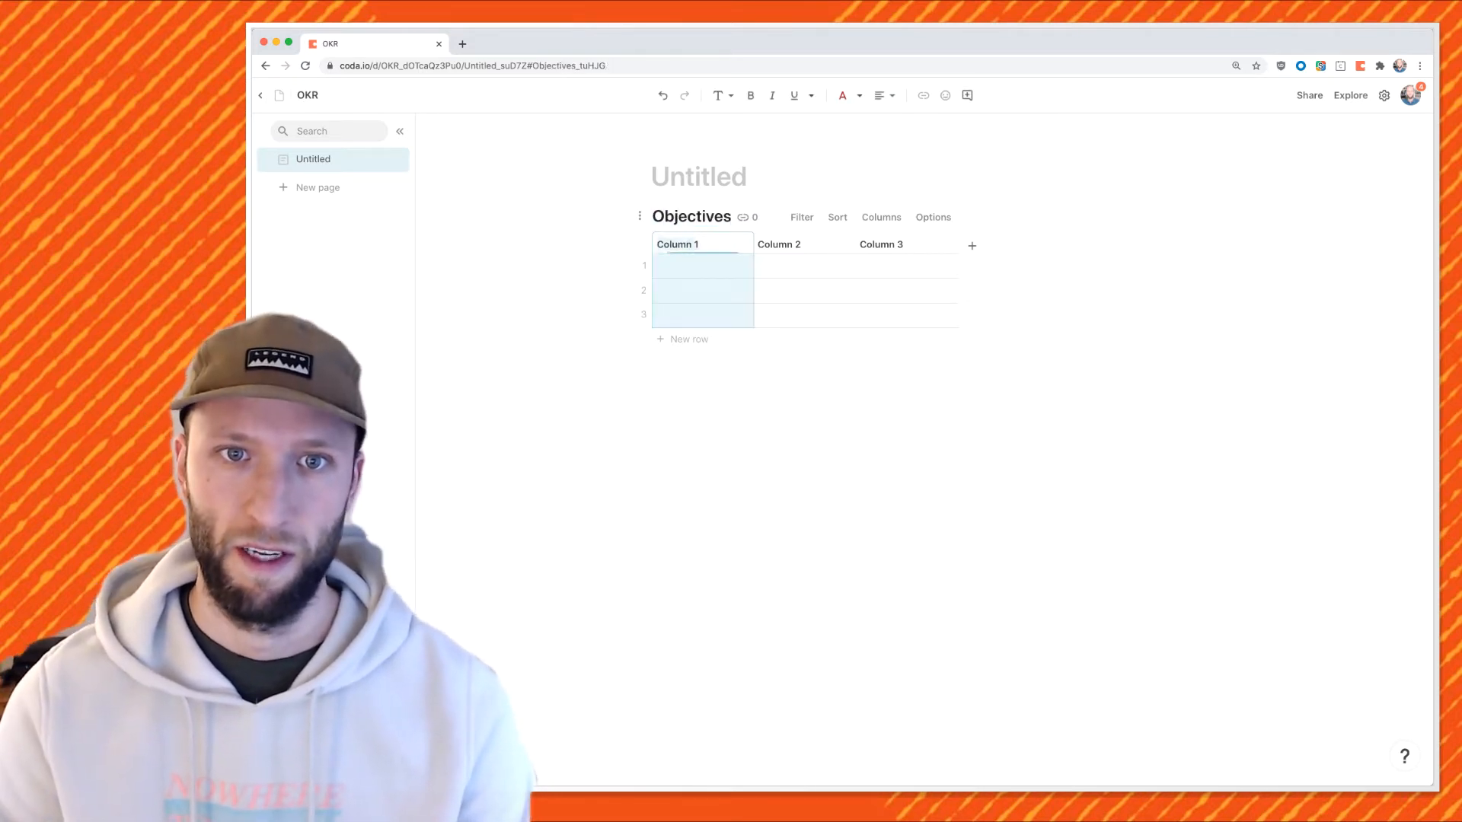
pyautogui.write('Objective N')
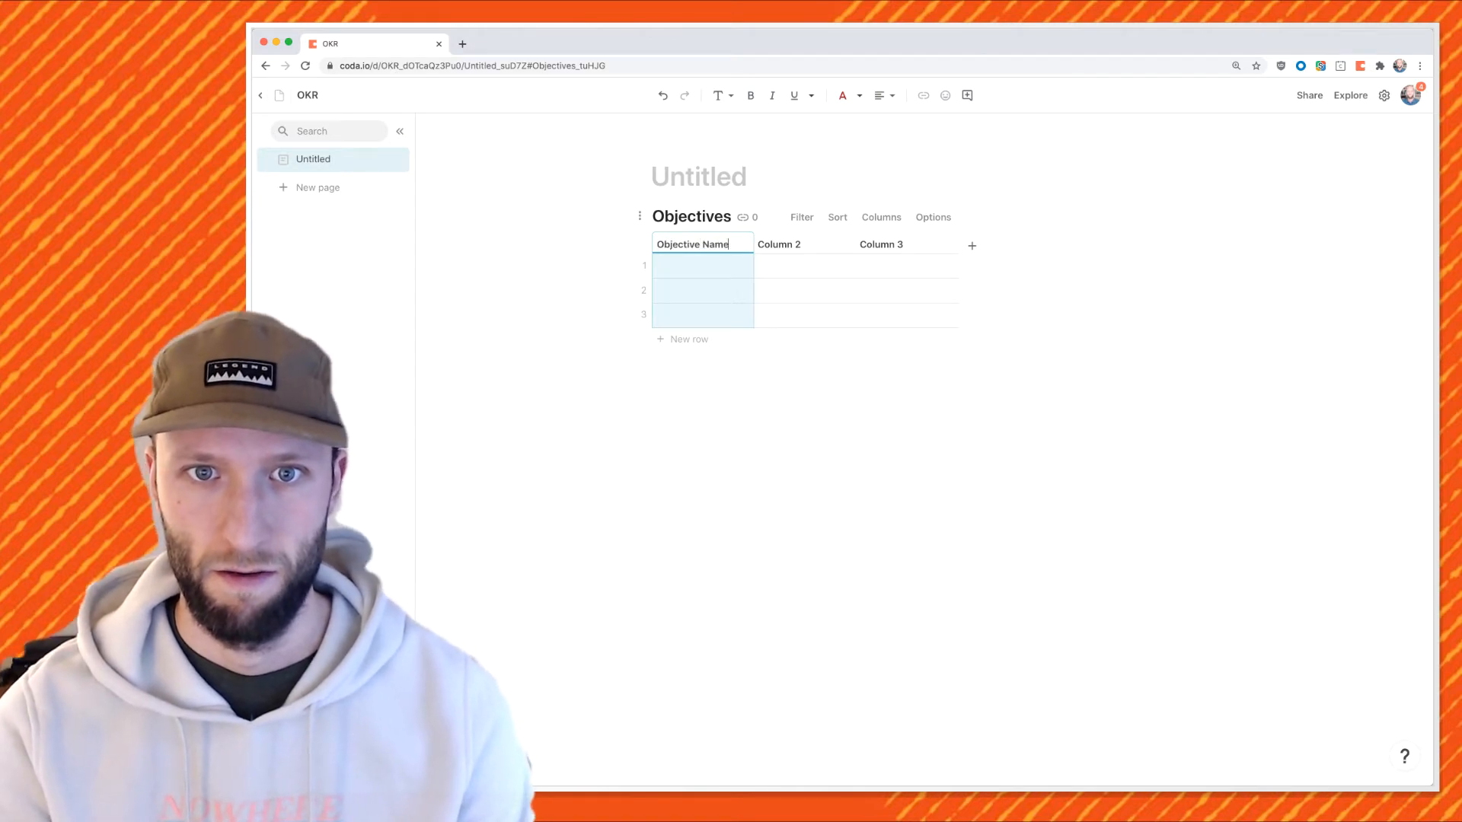
pyautogui.press('Tab')
pyautogui.write('Etc.')
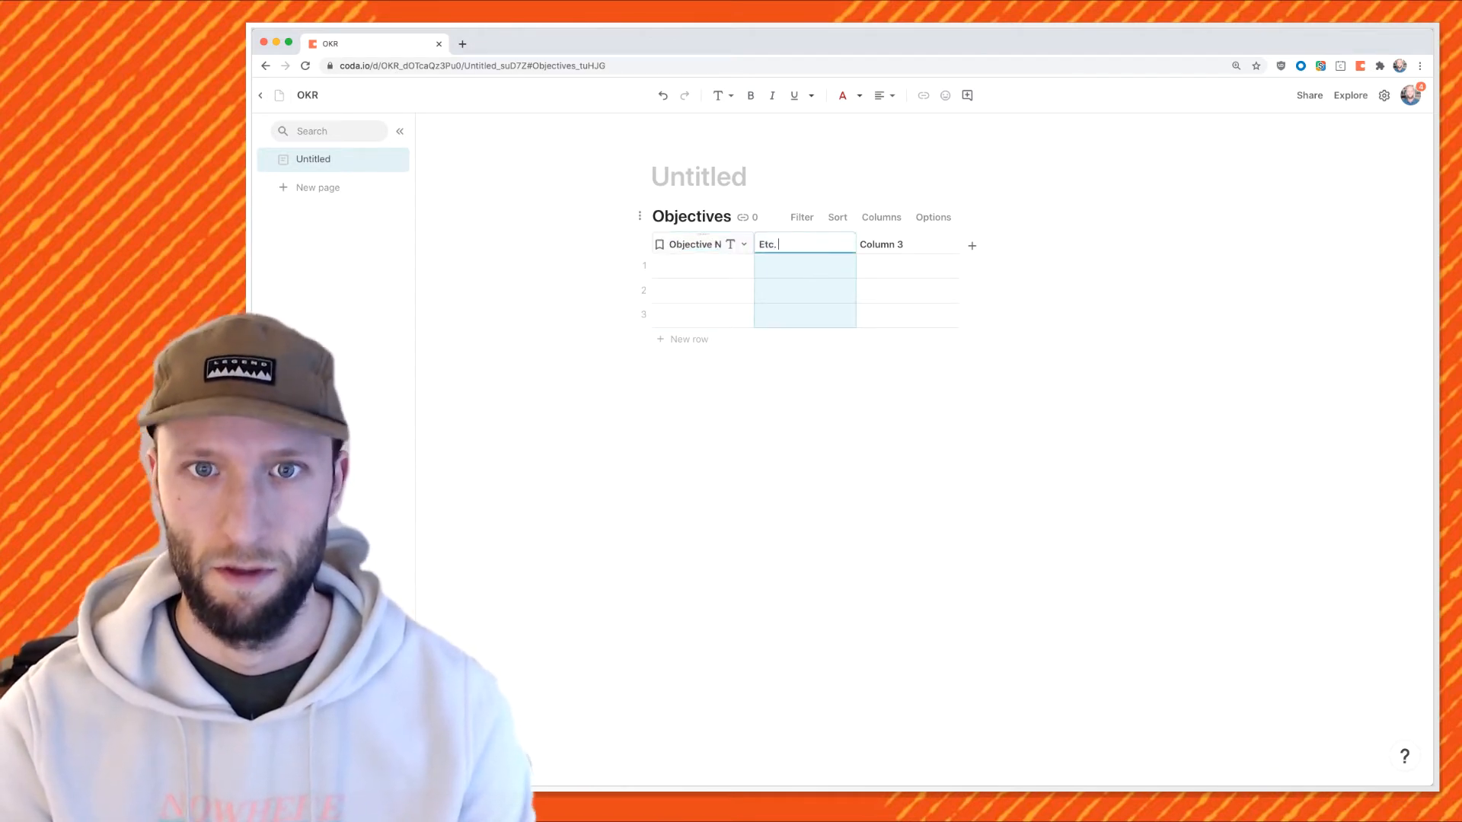
pyautogui.press('Tab')
pyautogui.press('BackSpace')
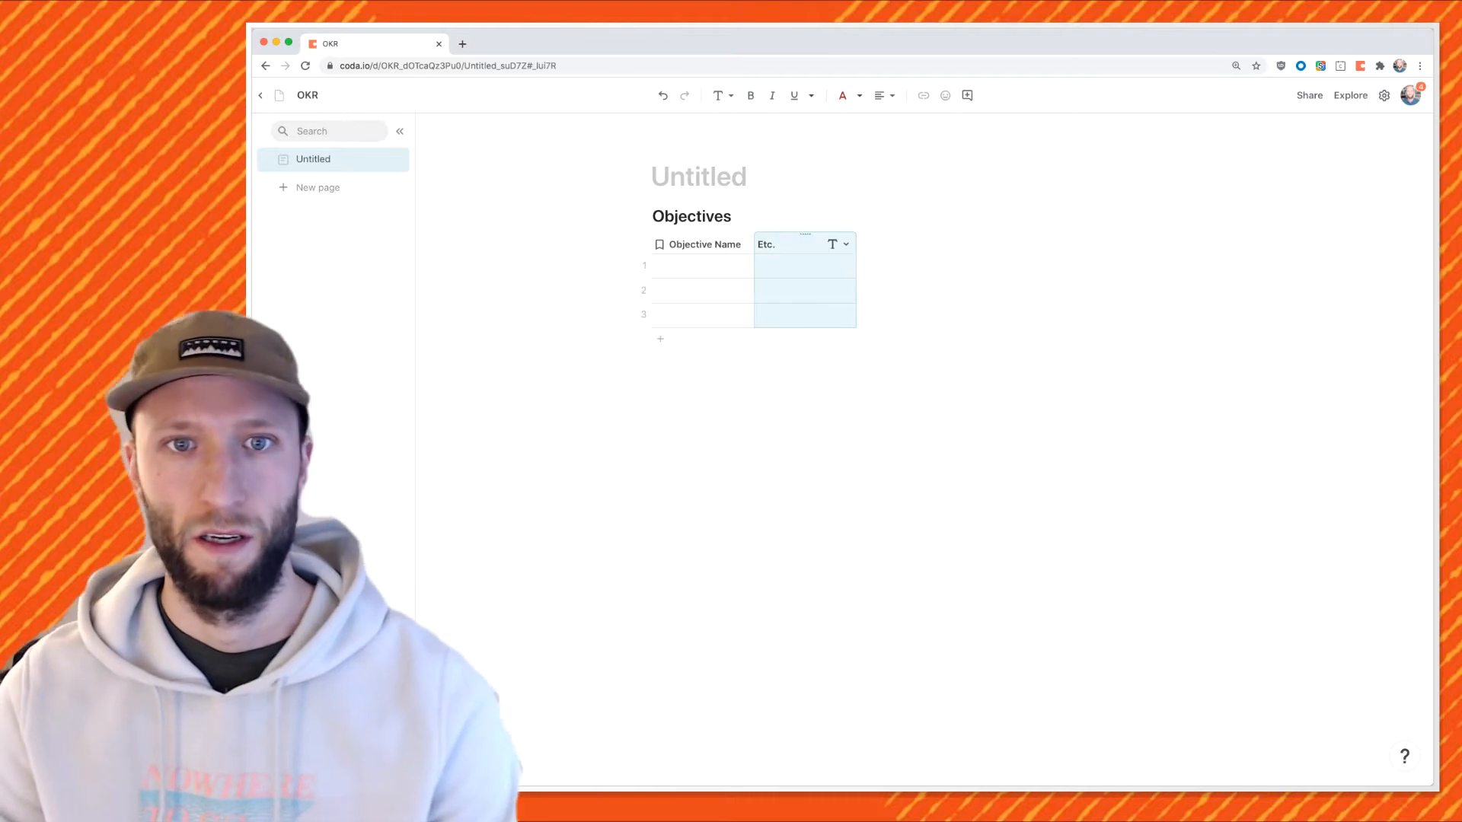
pyautogui.click(652, 369)
pyautogui.write('/')
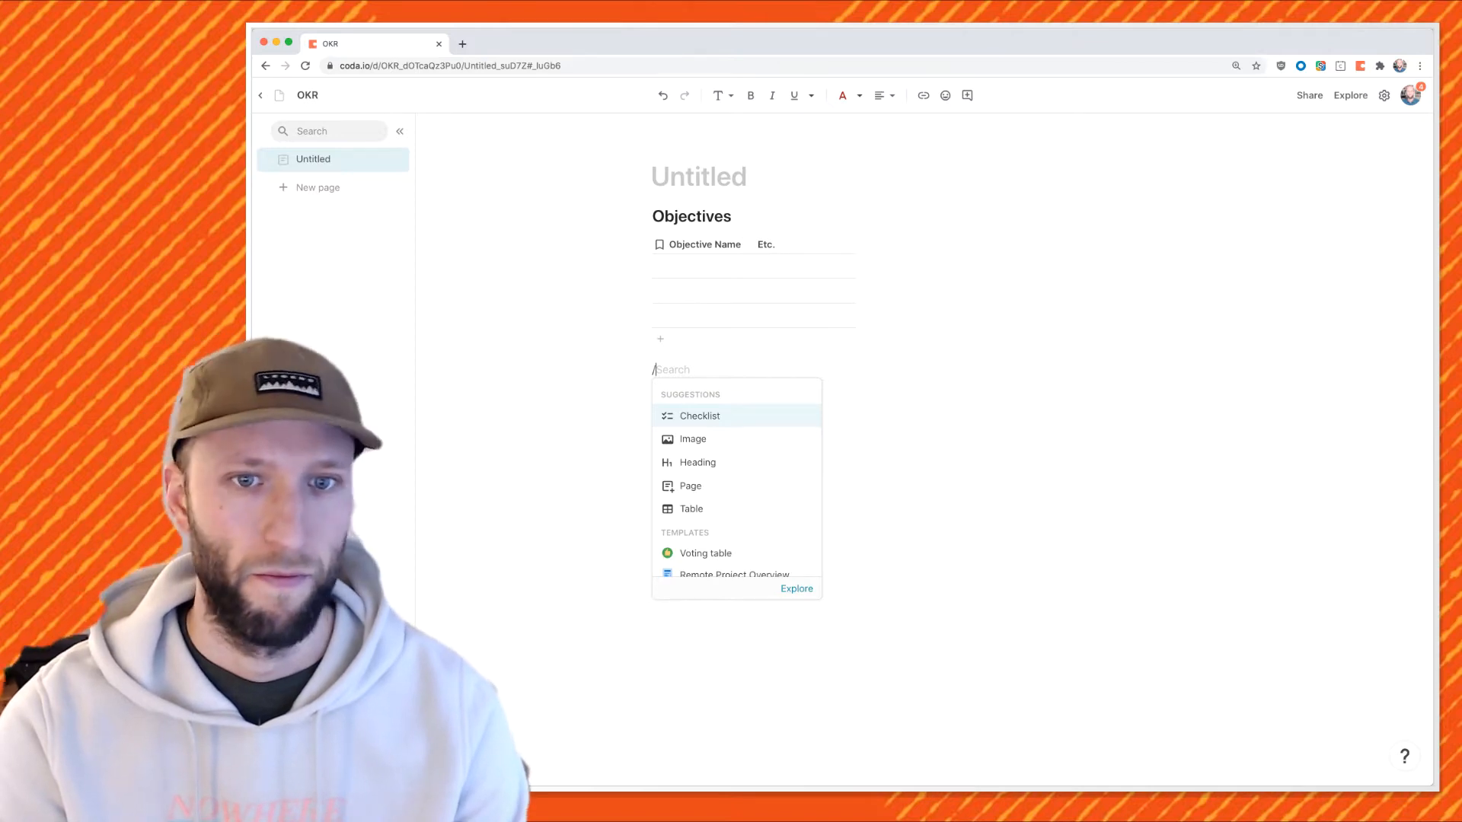
pyautogui.write('table')
# Insert a brand-new table named Key Results below the Objectives table.
pyautogui.press('Return')
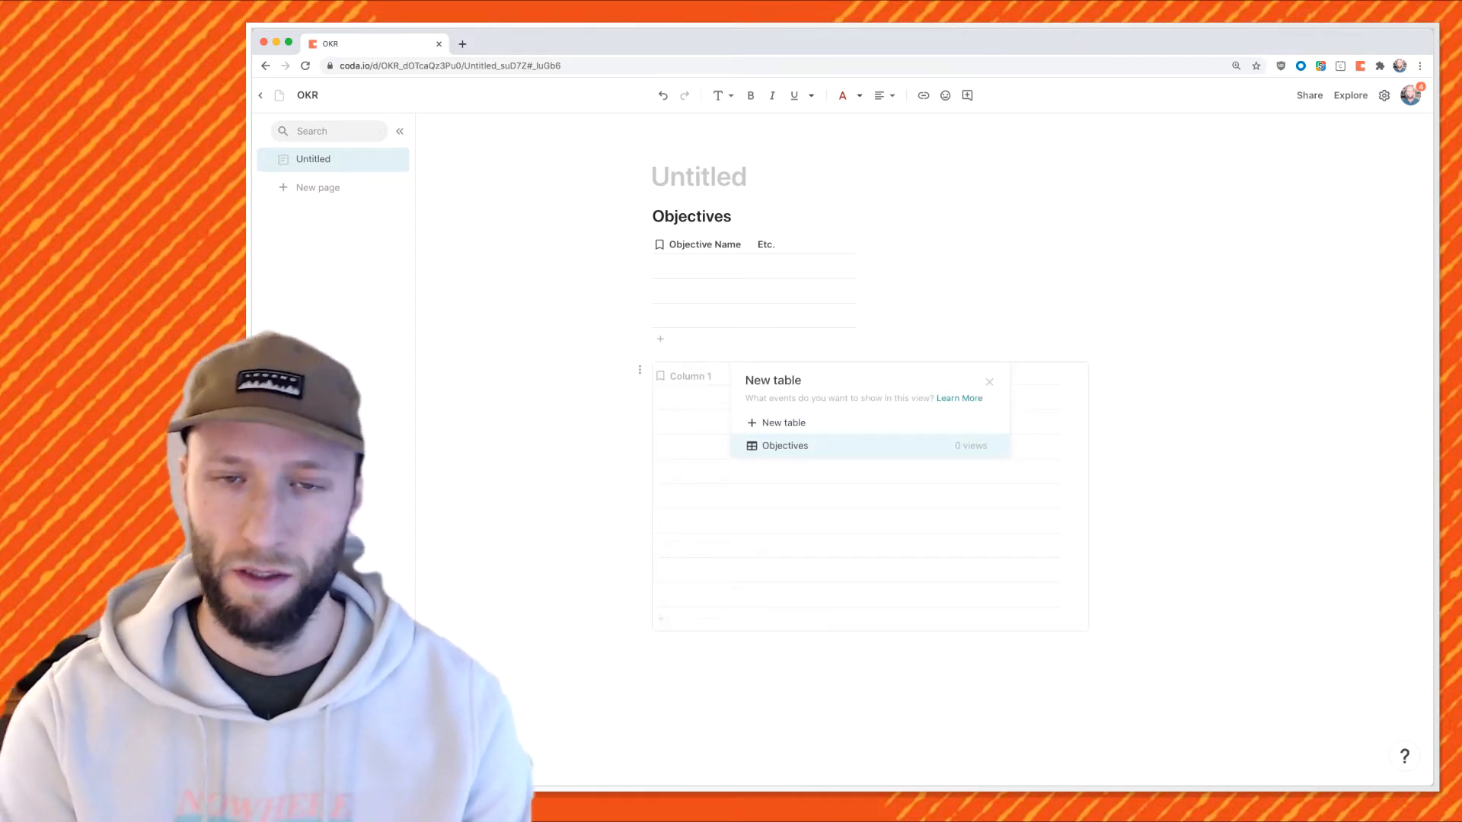
pyautogui.press('Up')
pyautogui.press('Return')
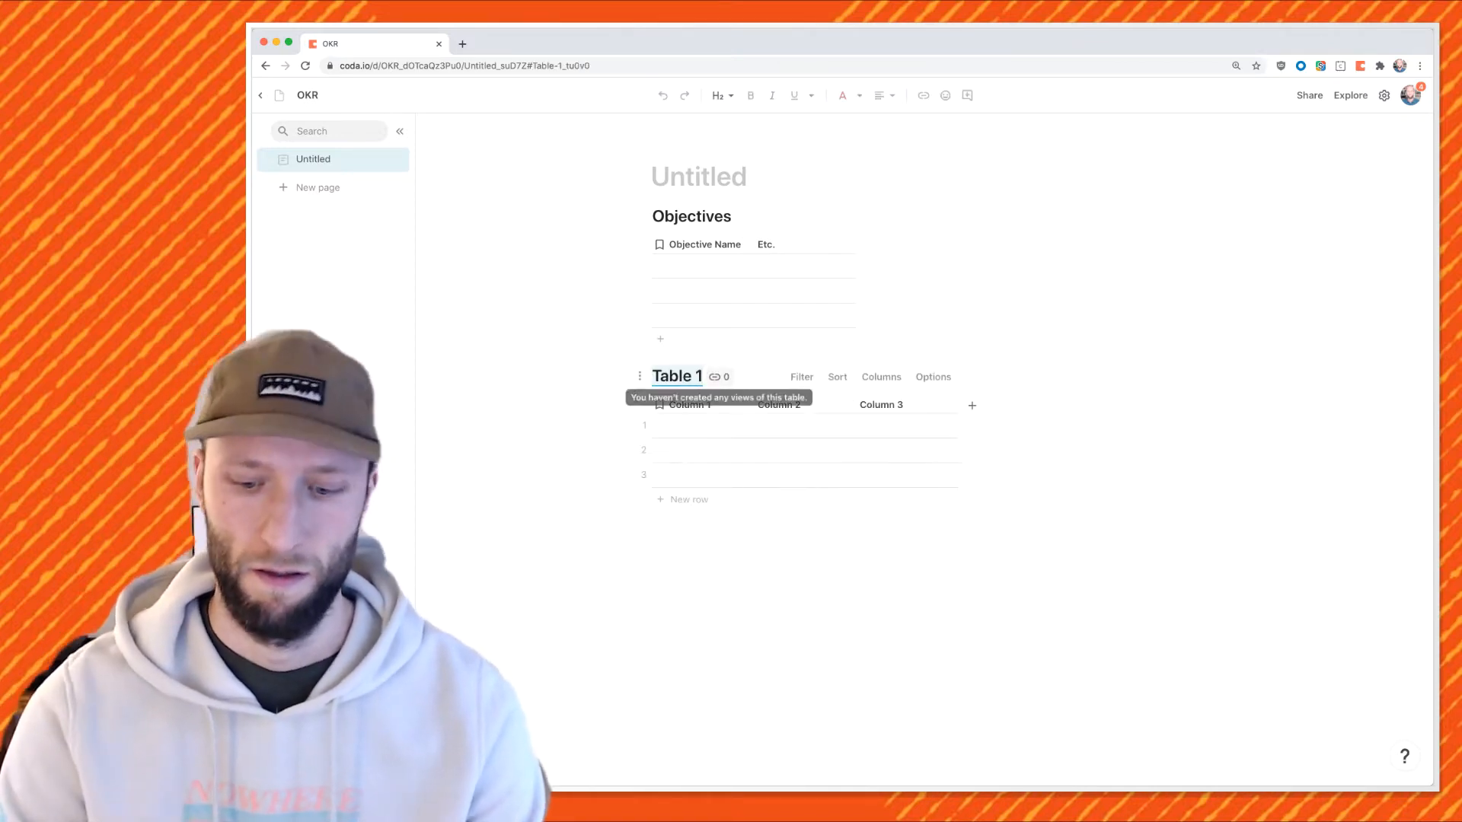
pyautogui.write('Key Results')
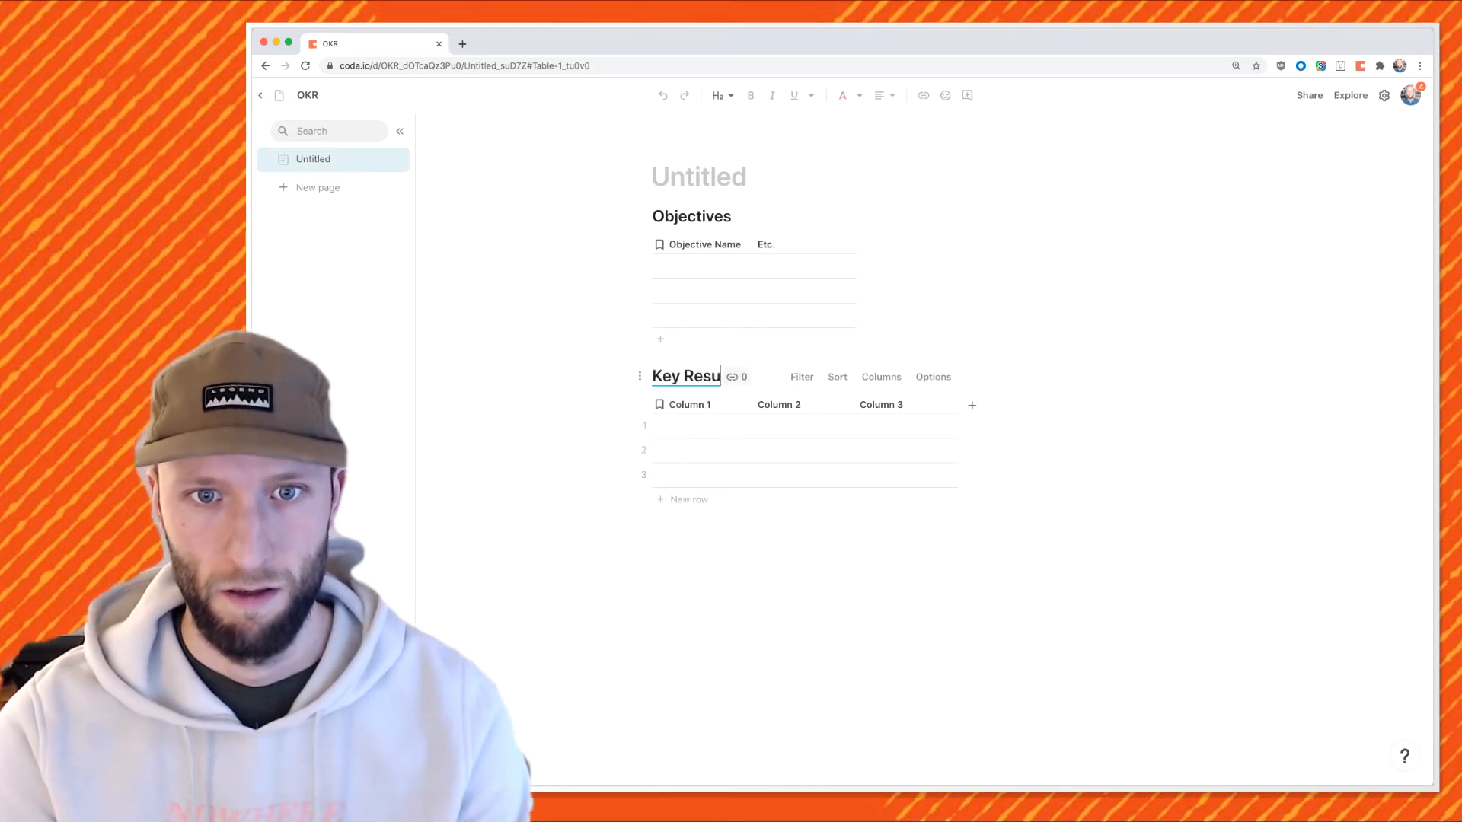
pyautogui.press('Return')
# Name the Key Results columns Objectives, Key Results and Team Name.
pyautogui.press('Up')
pyautogui.press('Return')
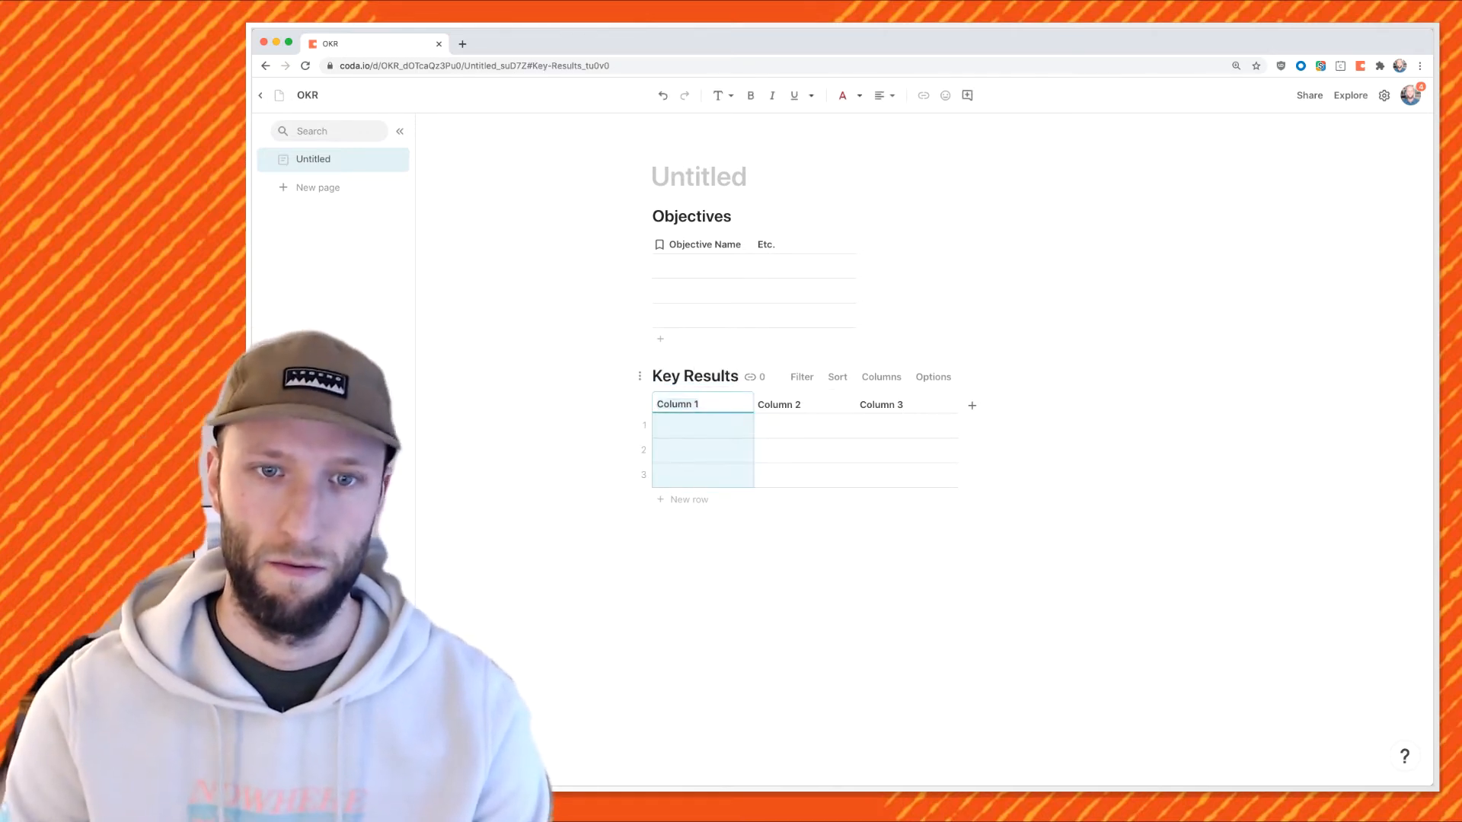
pyautogui.write('Objectives')
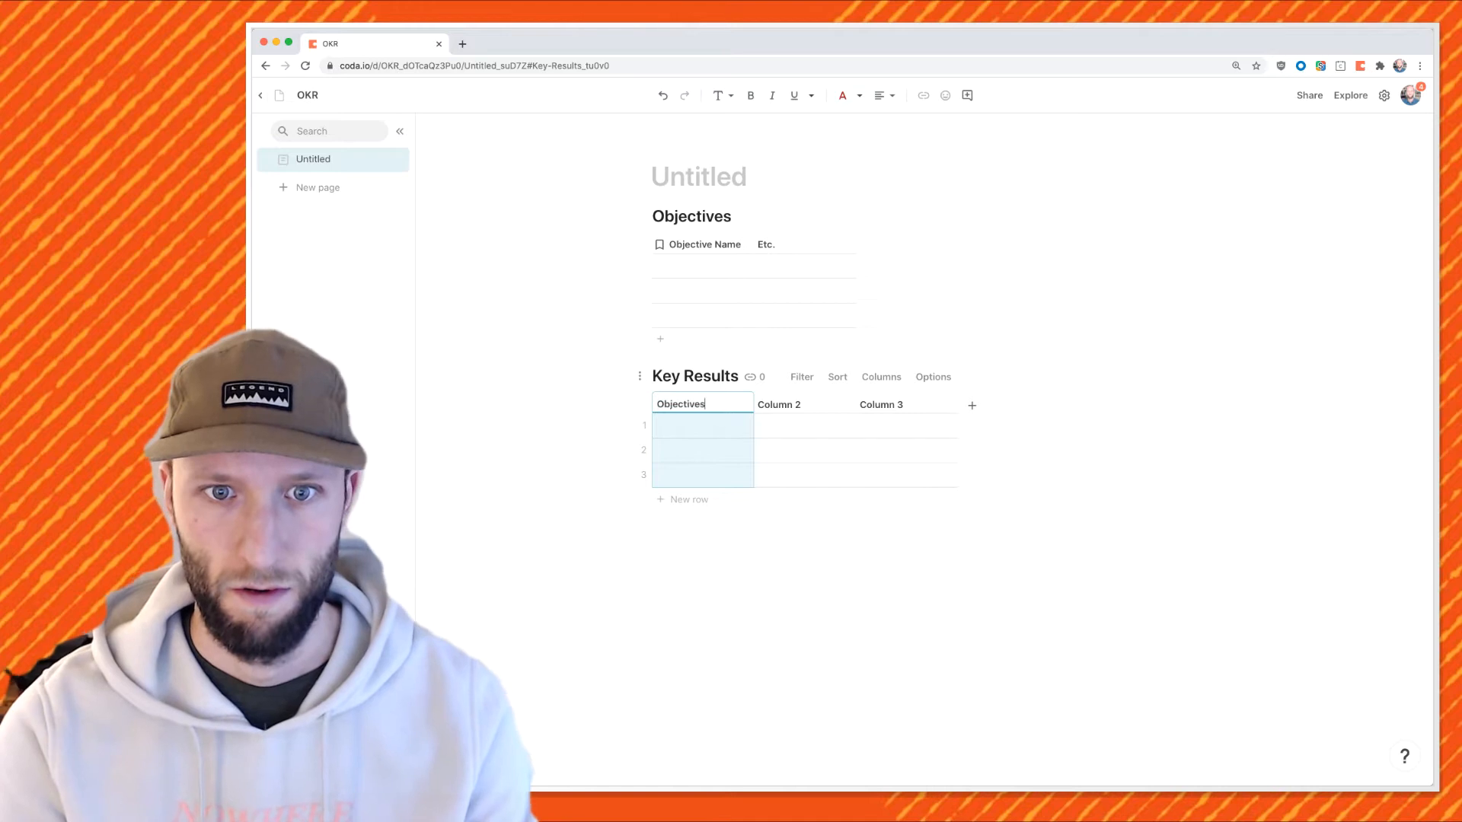
pyautogui.press('Tab')
pyautogui.write('Ke')
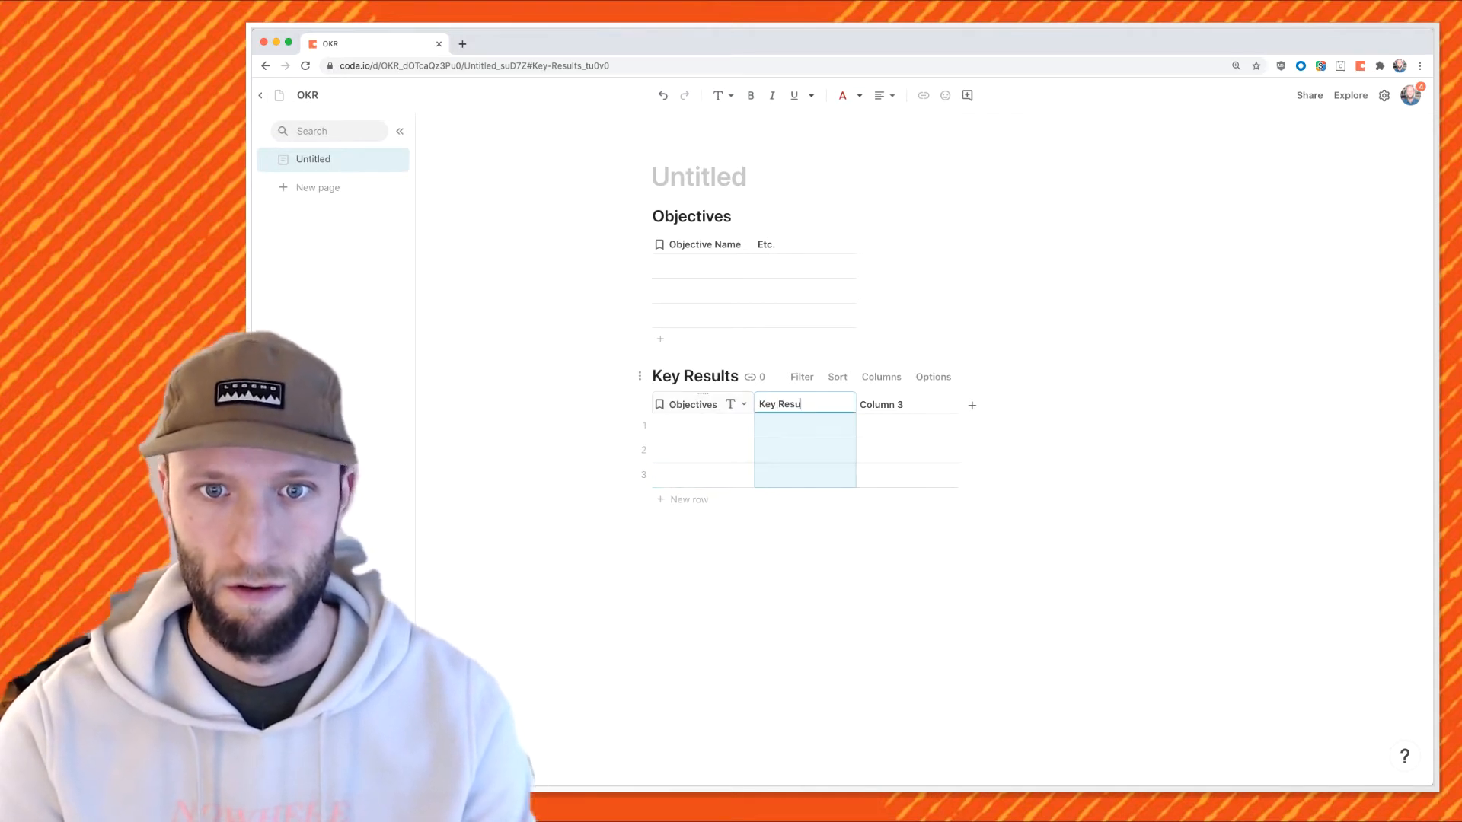
pyautogui.write('y Results')
pyautogui.press('Tab')
pyautogui.write('Team Name')
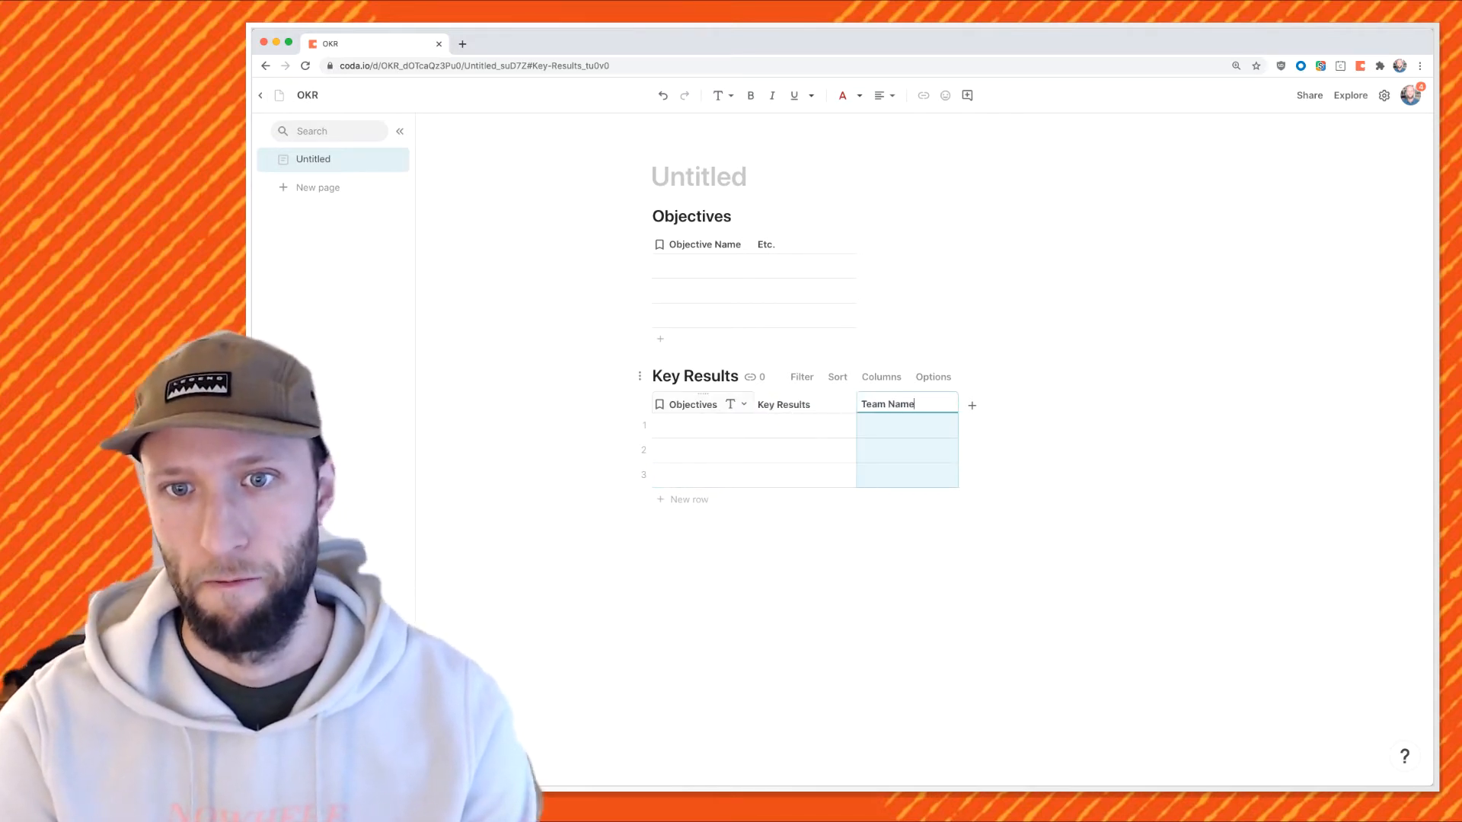
pyautogui.press('Return')
# Enter the teams Product, Sales, Marketing and People in the Team Name column.
pyautogui.write('Product')
pyautogui.press('Return')
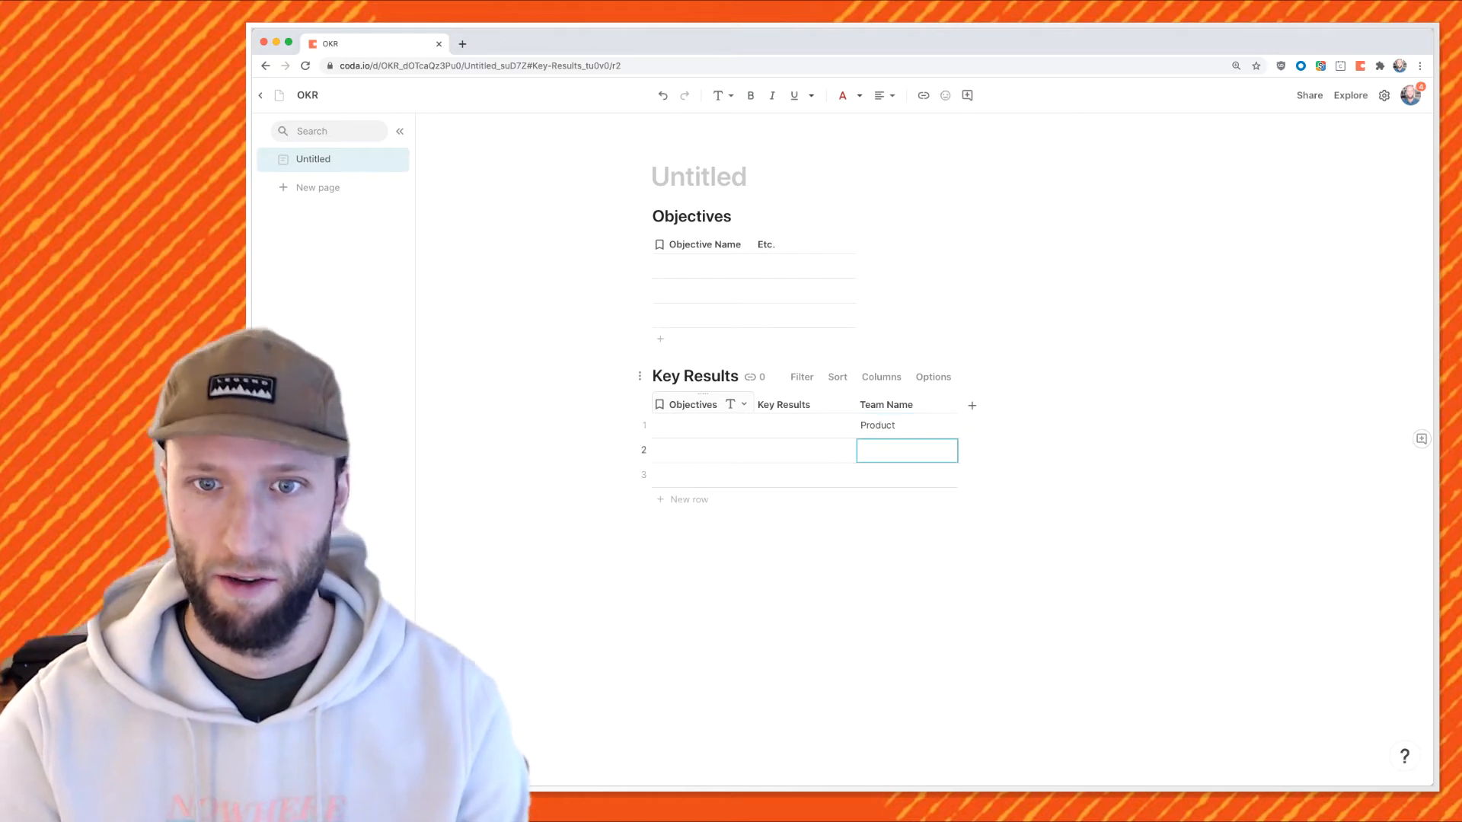
pyautogui.write('Sales')
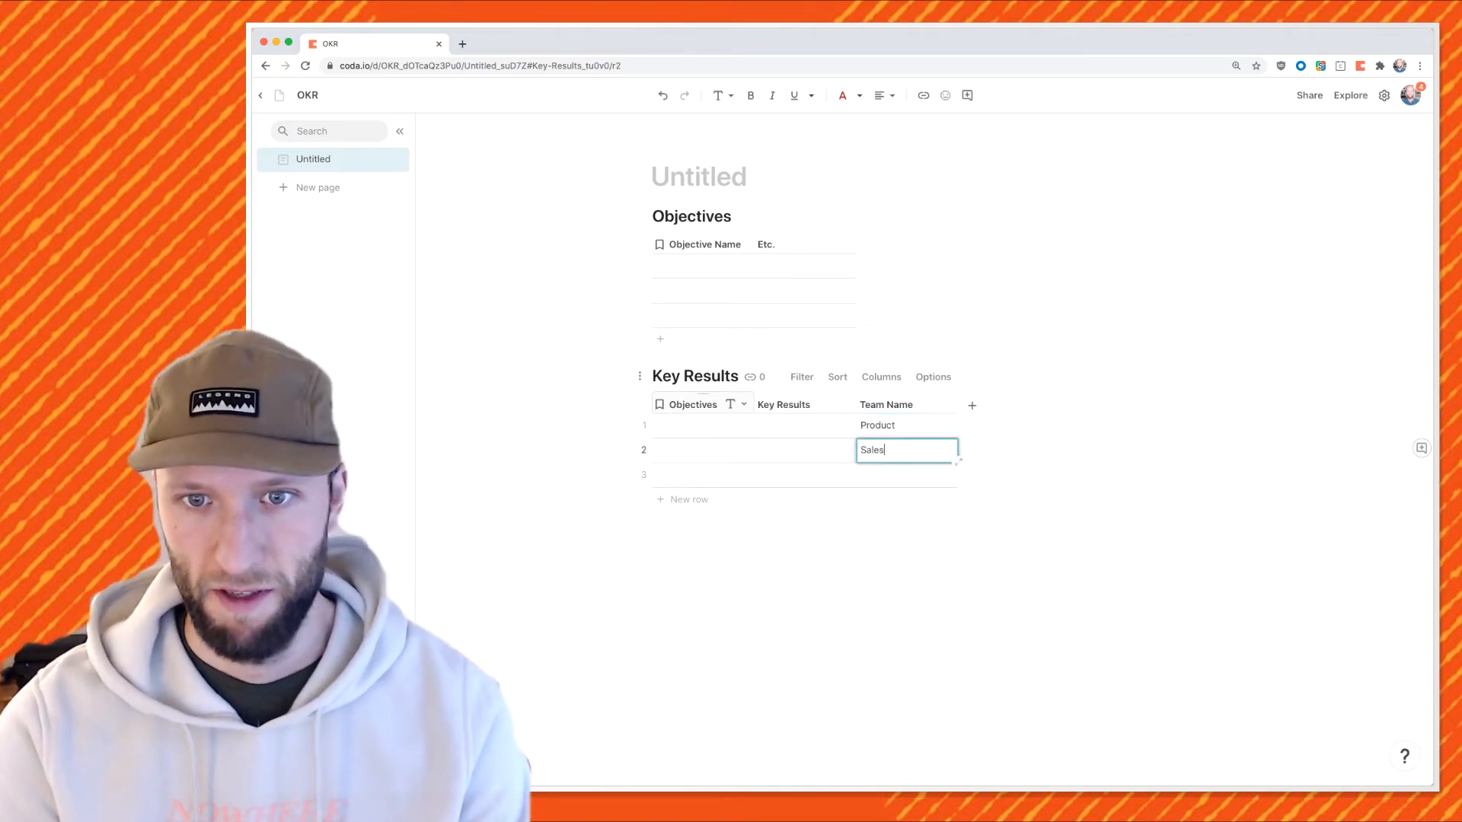
pyautogui.press('Return')
pyautogui.write('Marketing')
pyautogui.press('Return')
pyautogui.write('People')
pyautogui.click(883, 425)
# Convert Team Name into a lookup column backed by a new Team Name table.
pyautogui.click(946, 404)
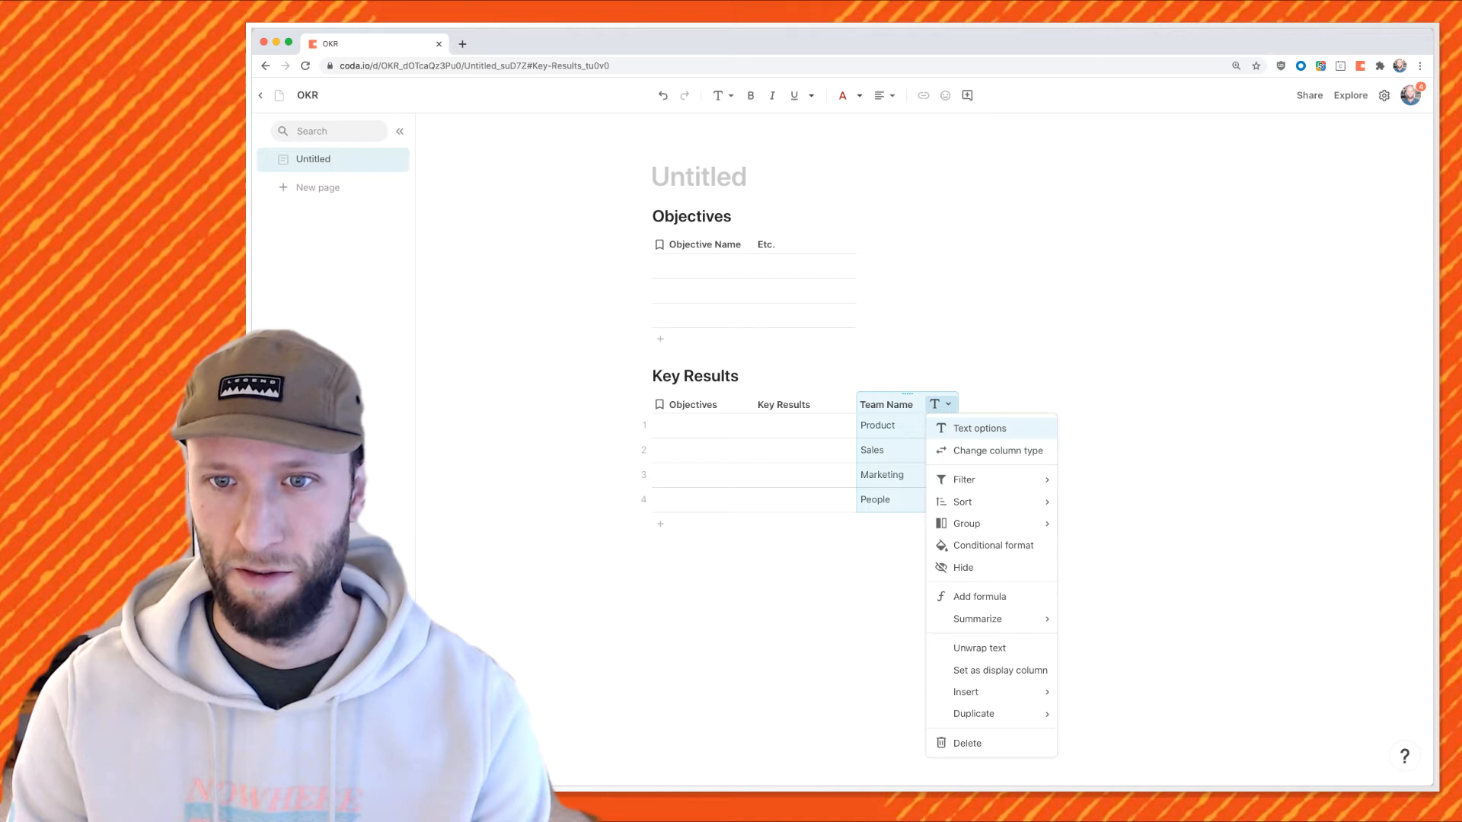
pyautogui.click(997, 450)
pyautogui.moveTo(982, 648)
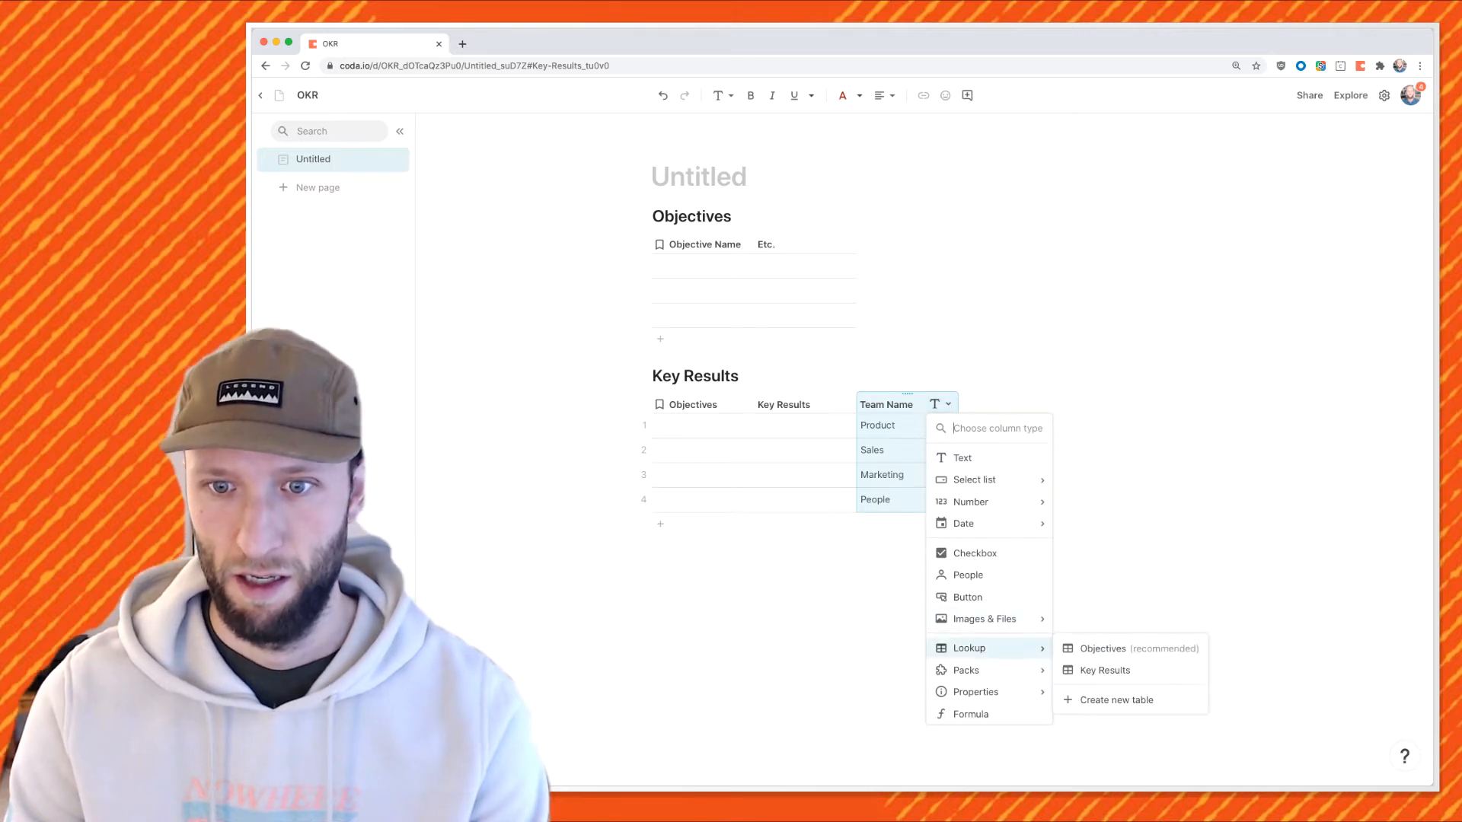
pyautogui.click(1116, 700)
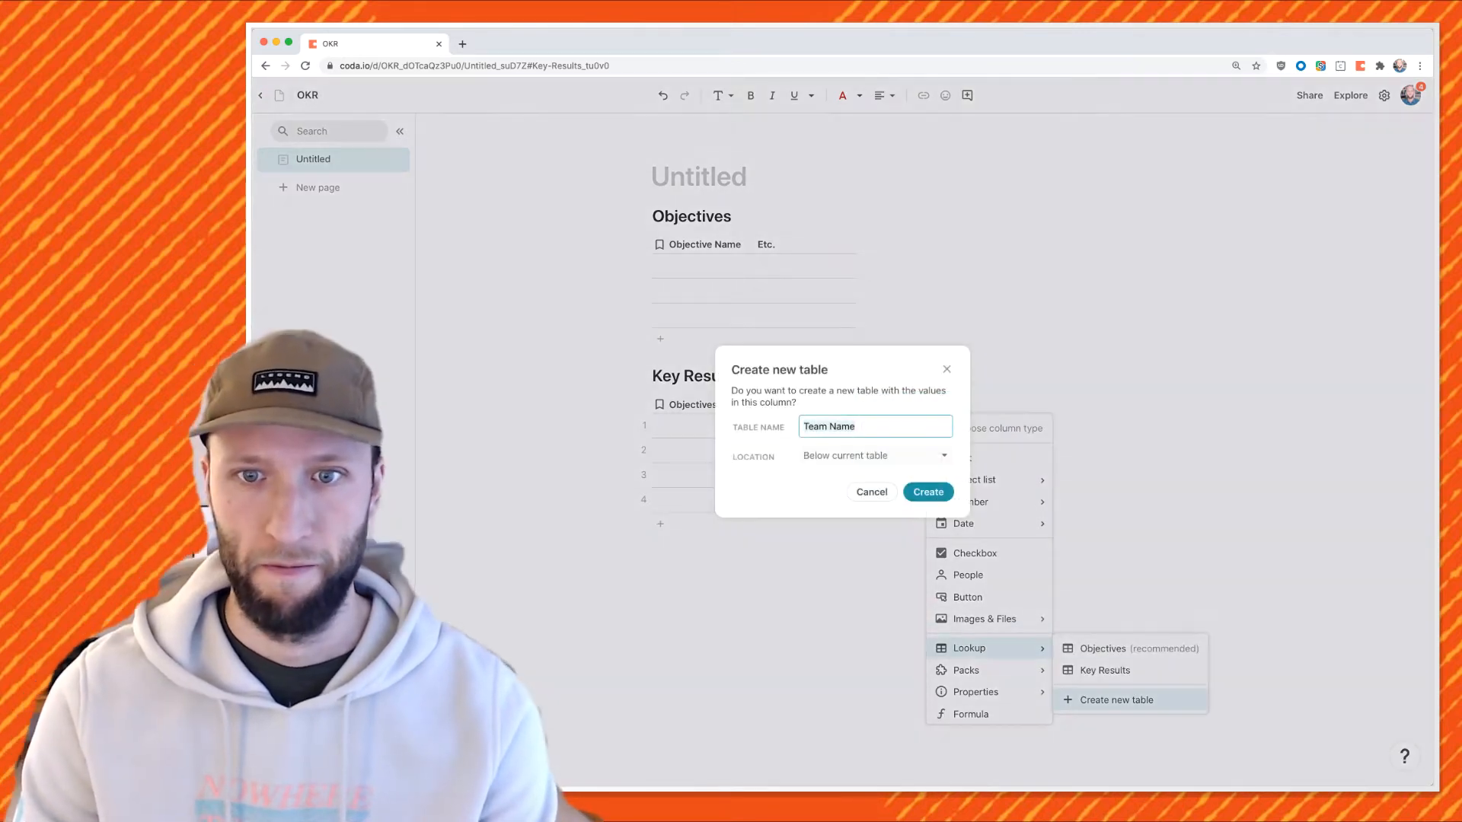
pyautogui.click(928, 492)
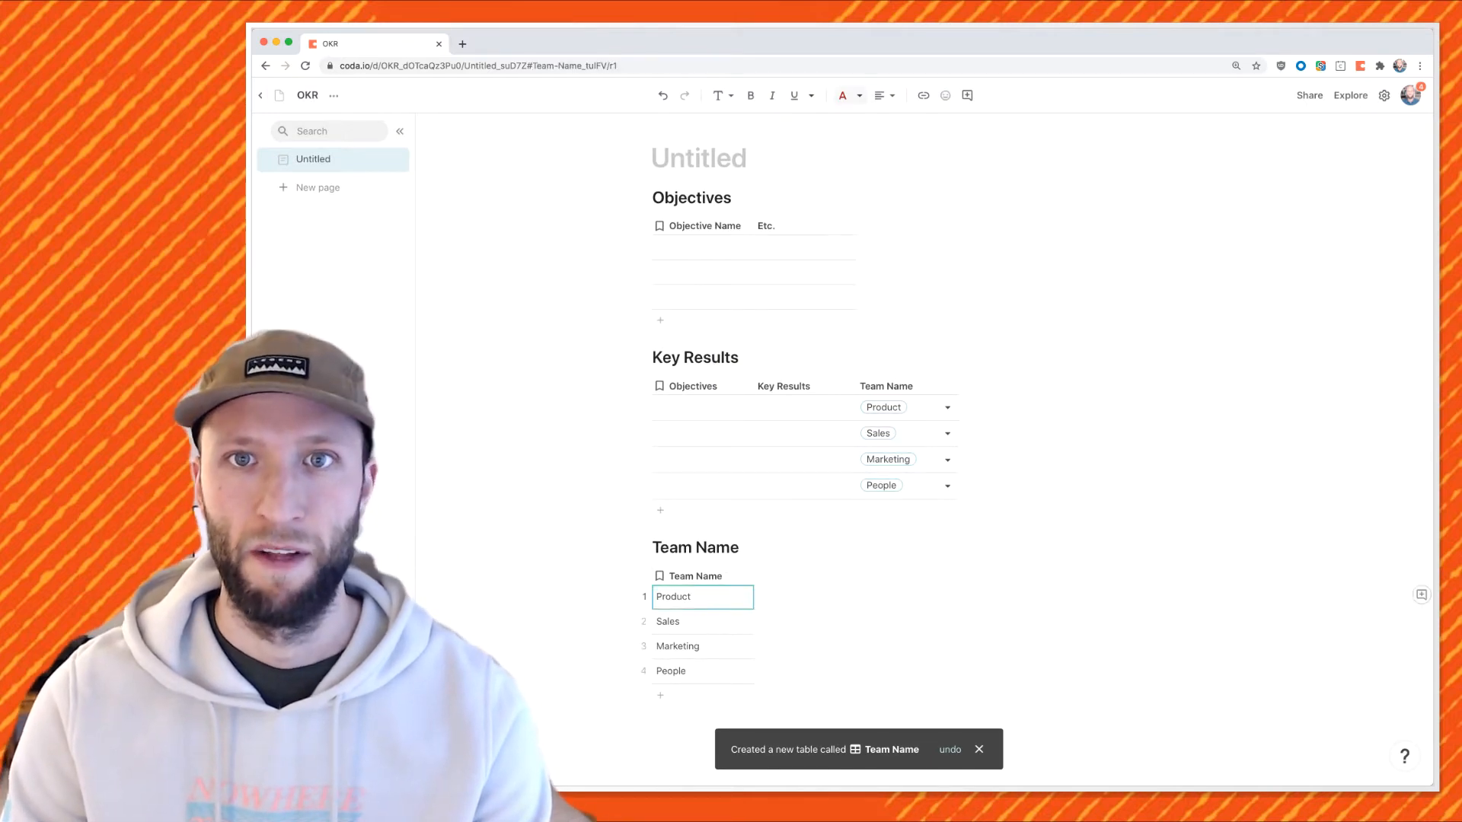
# Colour Product blue and Sales green, and add the 🤑 emoji to Sales.
pyautogui.click(830, 189)
pyautogui.click(702, 621)
pyautogui.click(859, 96)
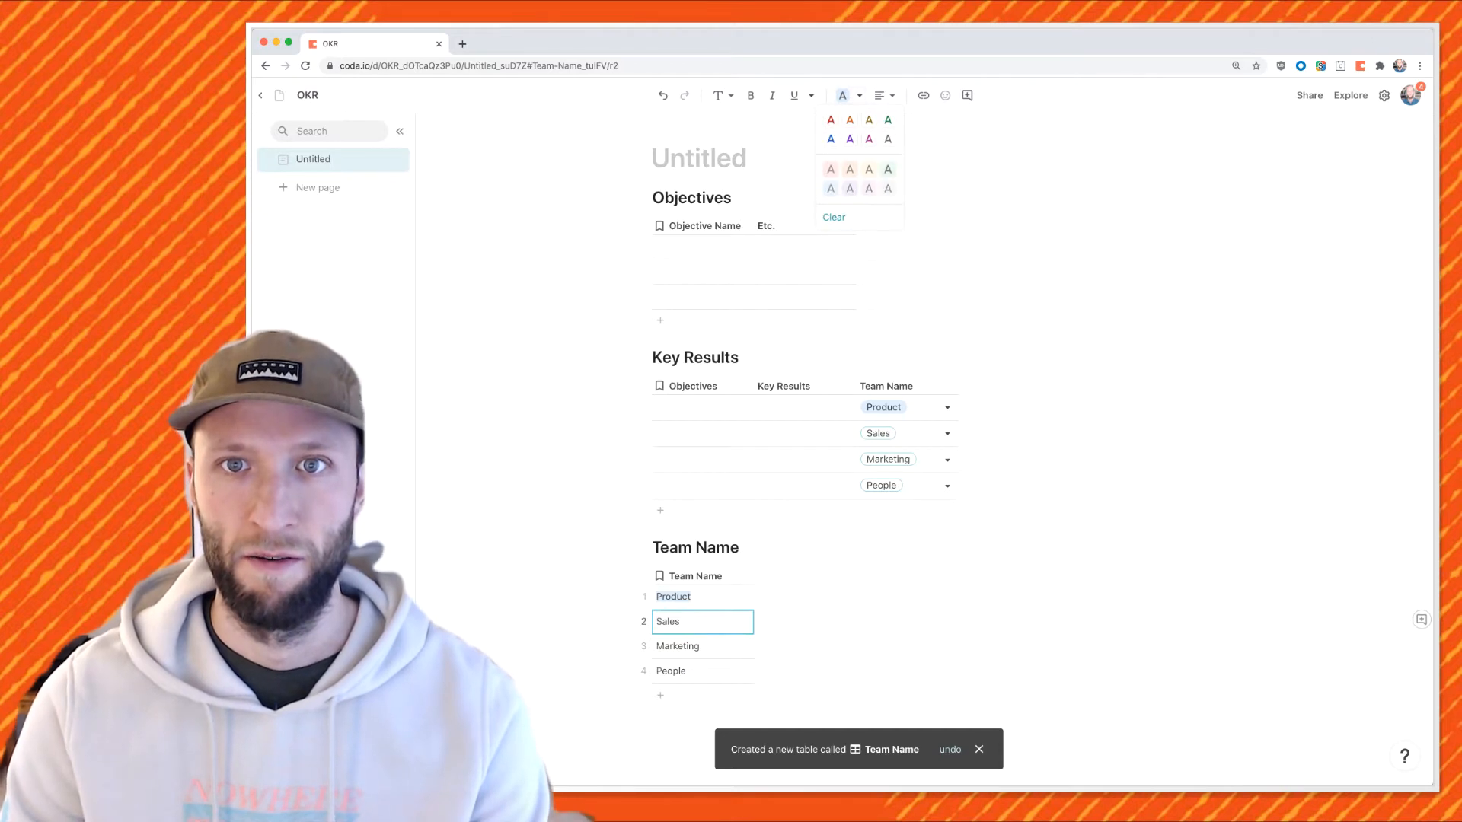
pyautogui.click(888, 170)
pyautogui.doubleClick(703, 622)
pyautogui.write(':money')
pyautogui.press('Return')
# Colour Marketing red and People orange.
pyautogui.click(702, 646)
pyautogui.click(859, 96)
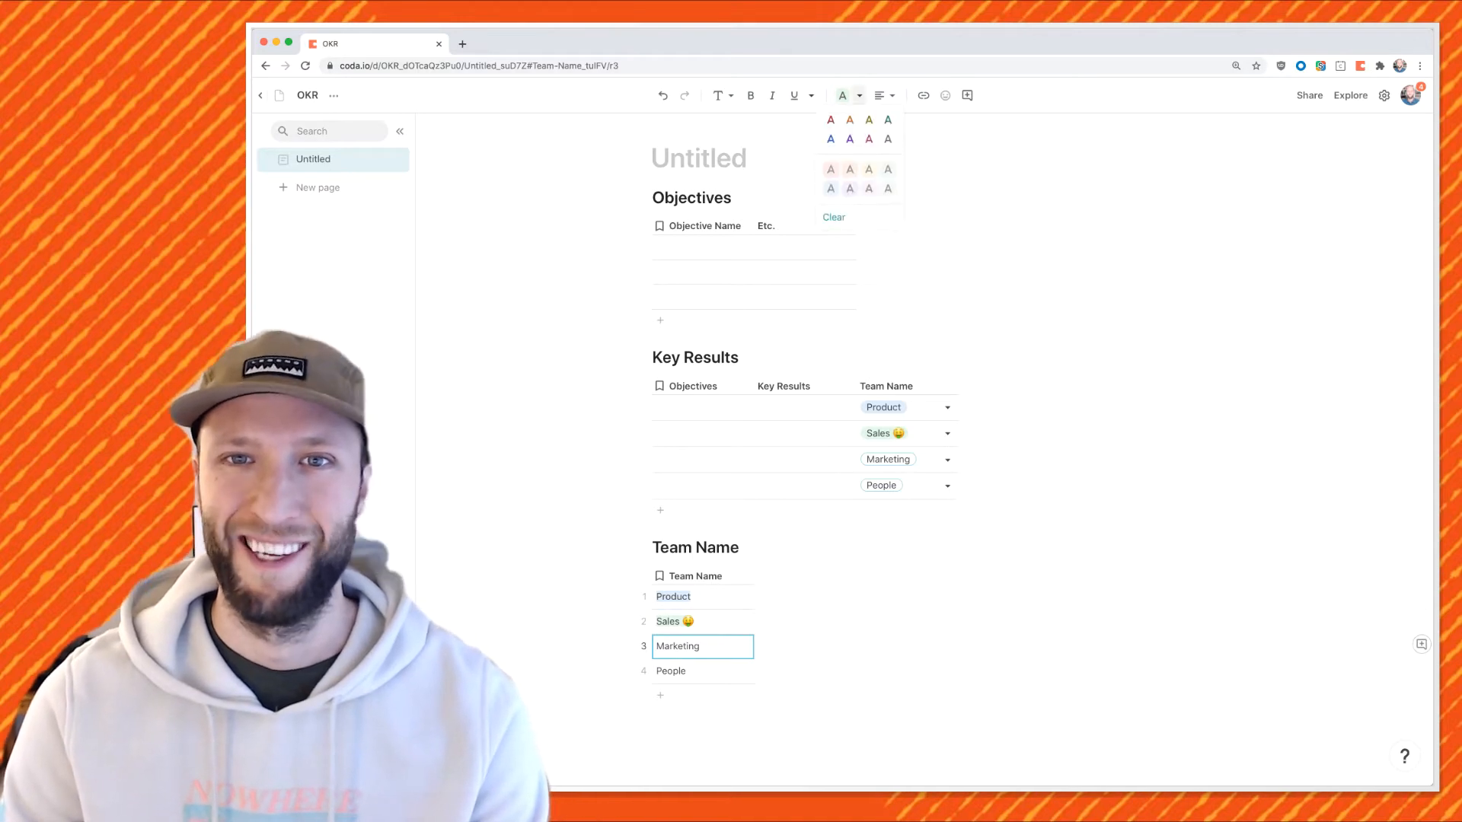
pyautogui.click(830, 170)
pyautogui.click(703, 671)
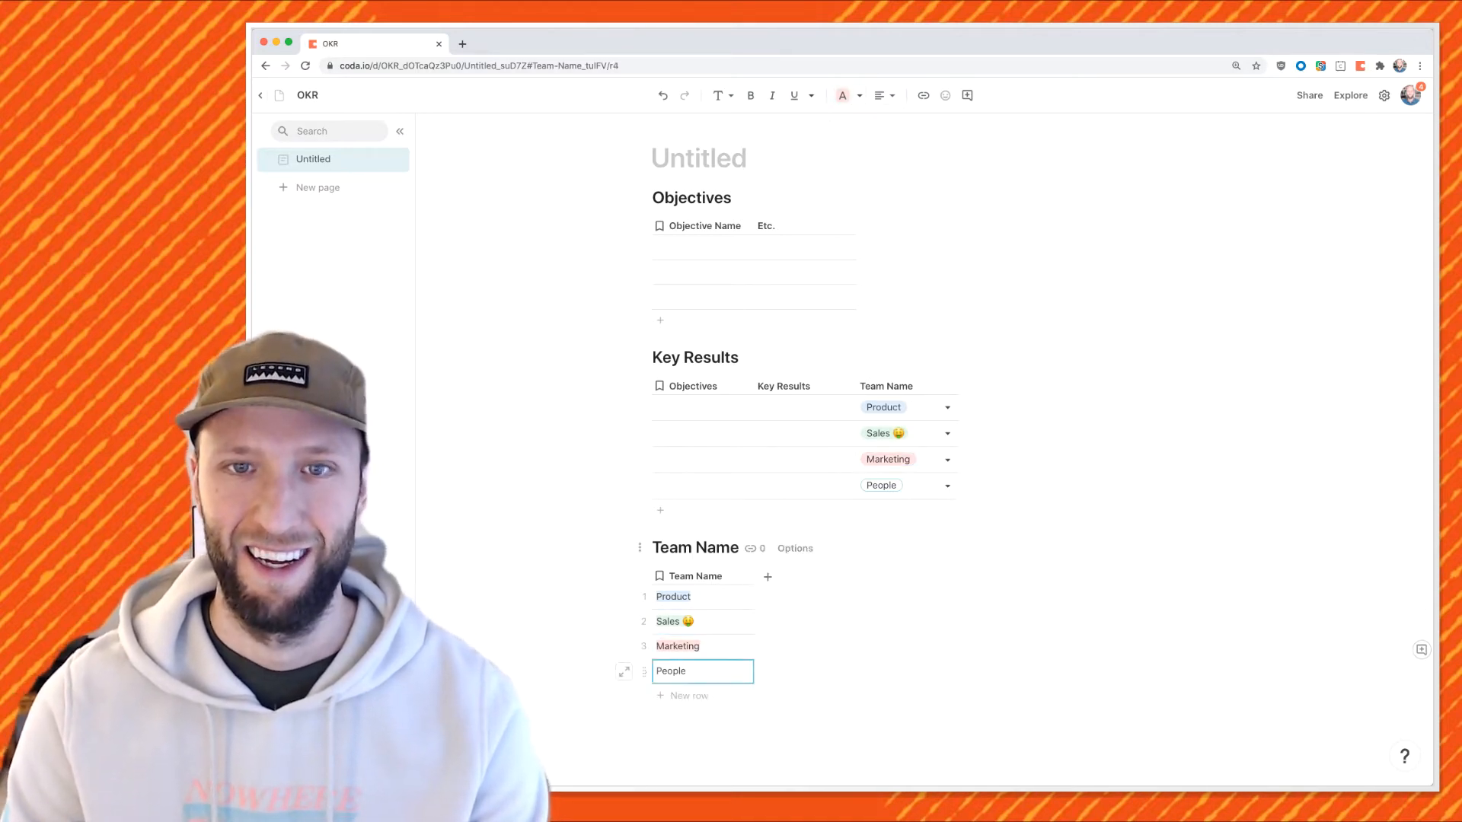
pyautogui.click(860, 96)
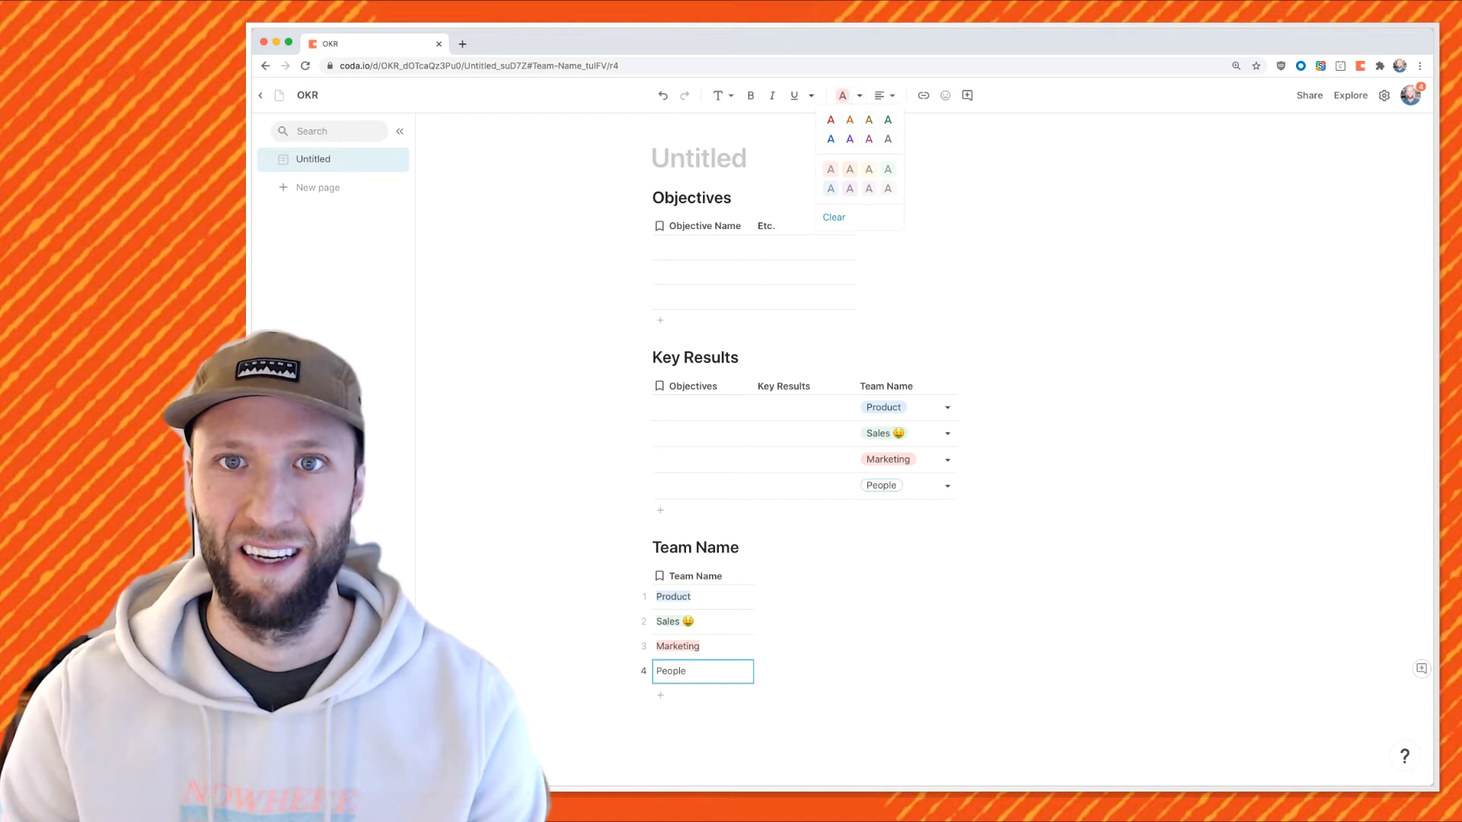
pyautogui.click(850, 169)
pyautogui.click(849, 119)
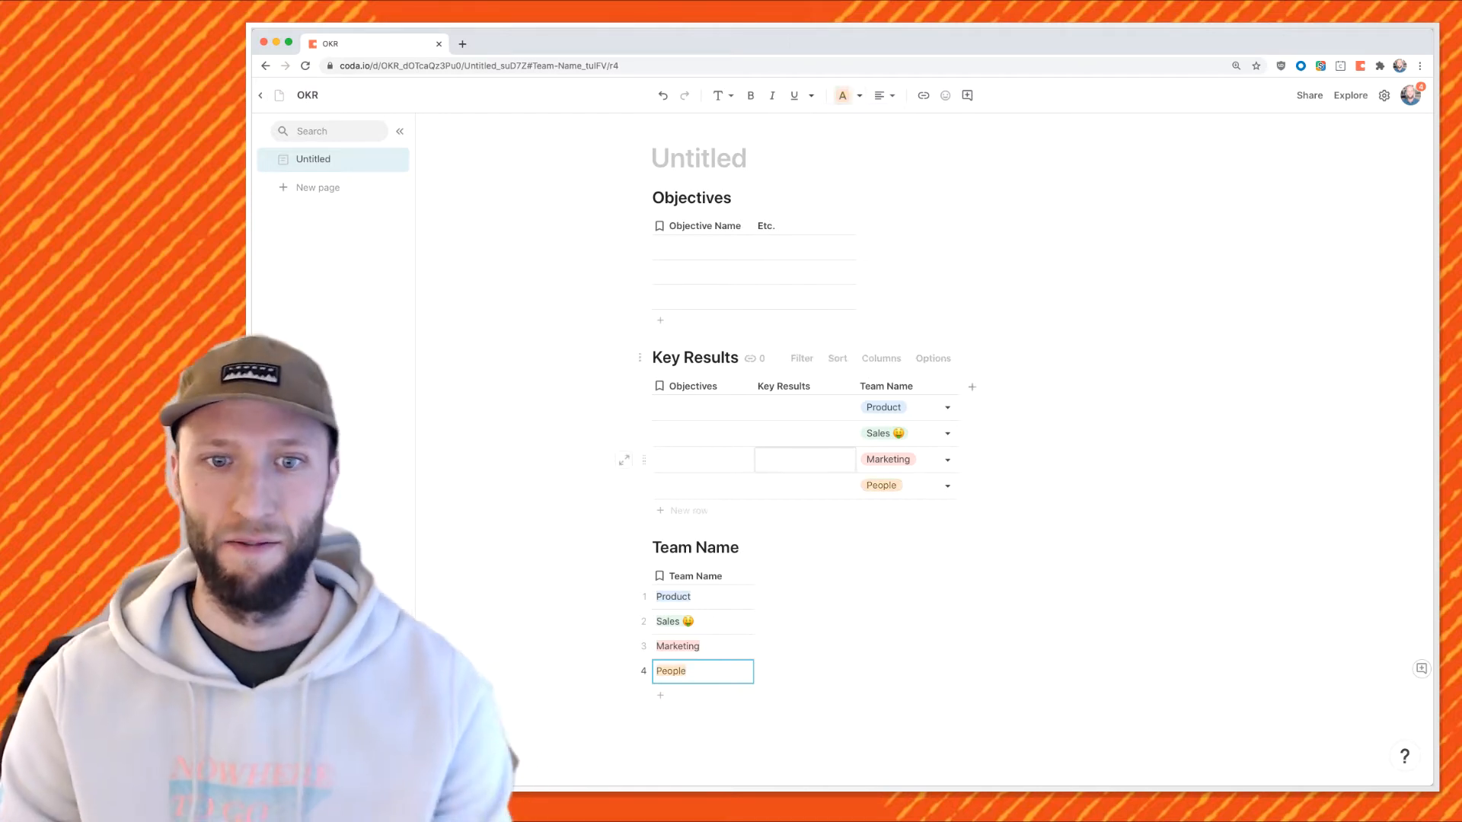
pyautogui.click(703, 646)
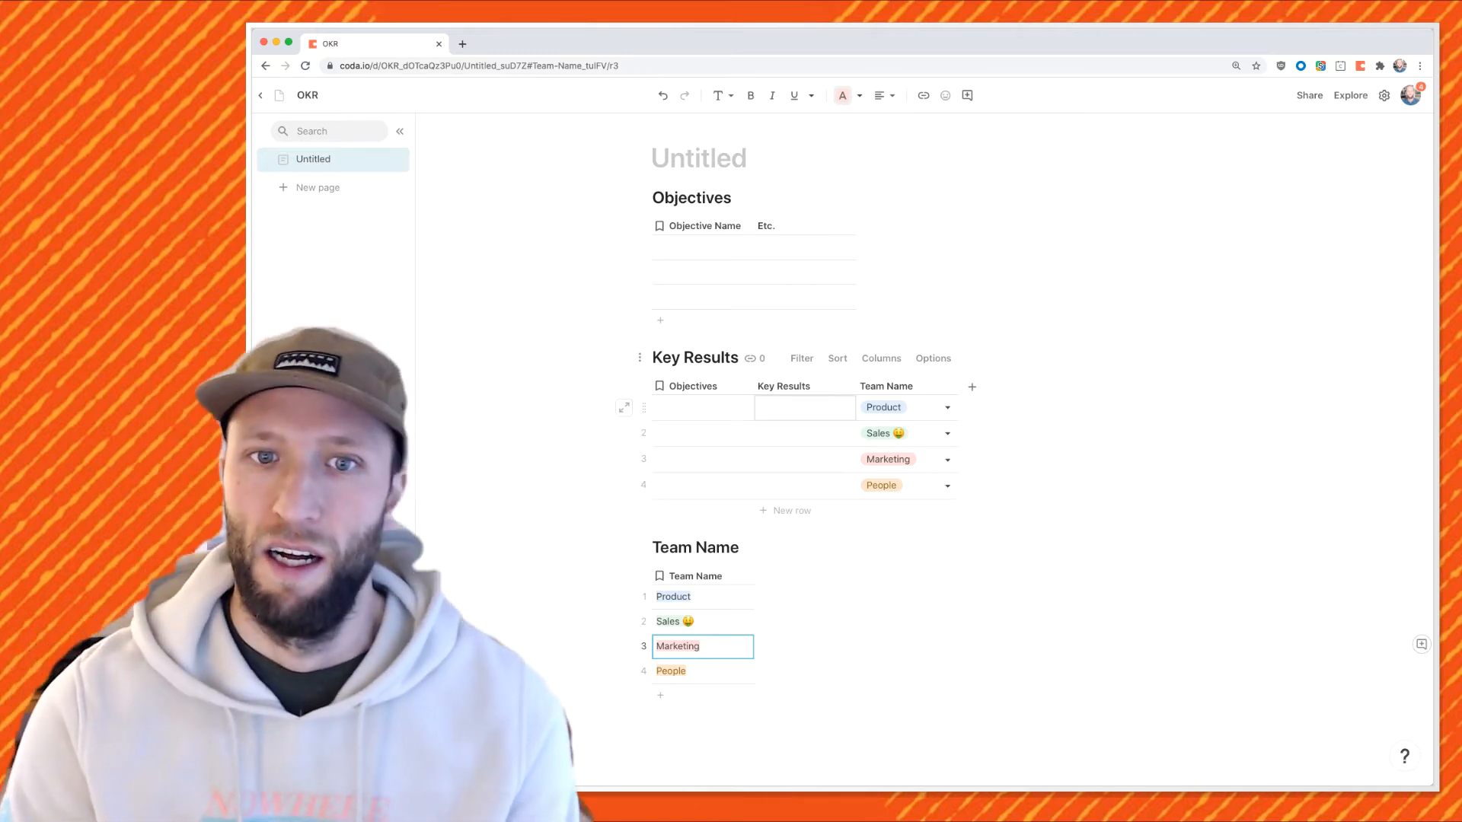
# Add Baseline and Success Metric columns to the Key Results table.
pyautogui.click(971, 387)
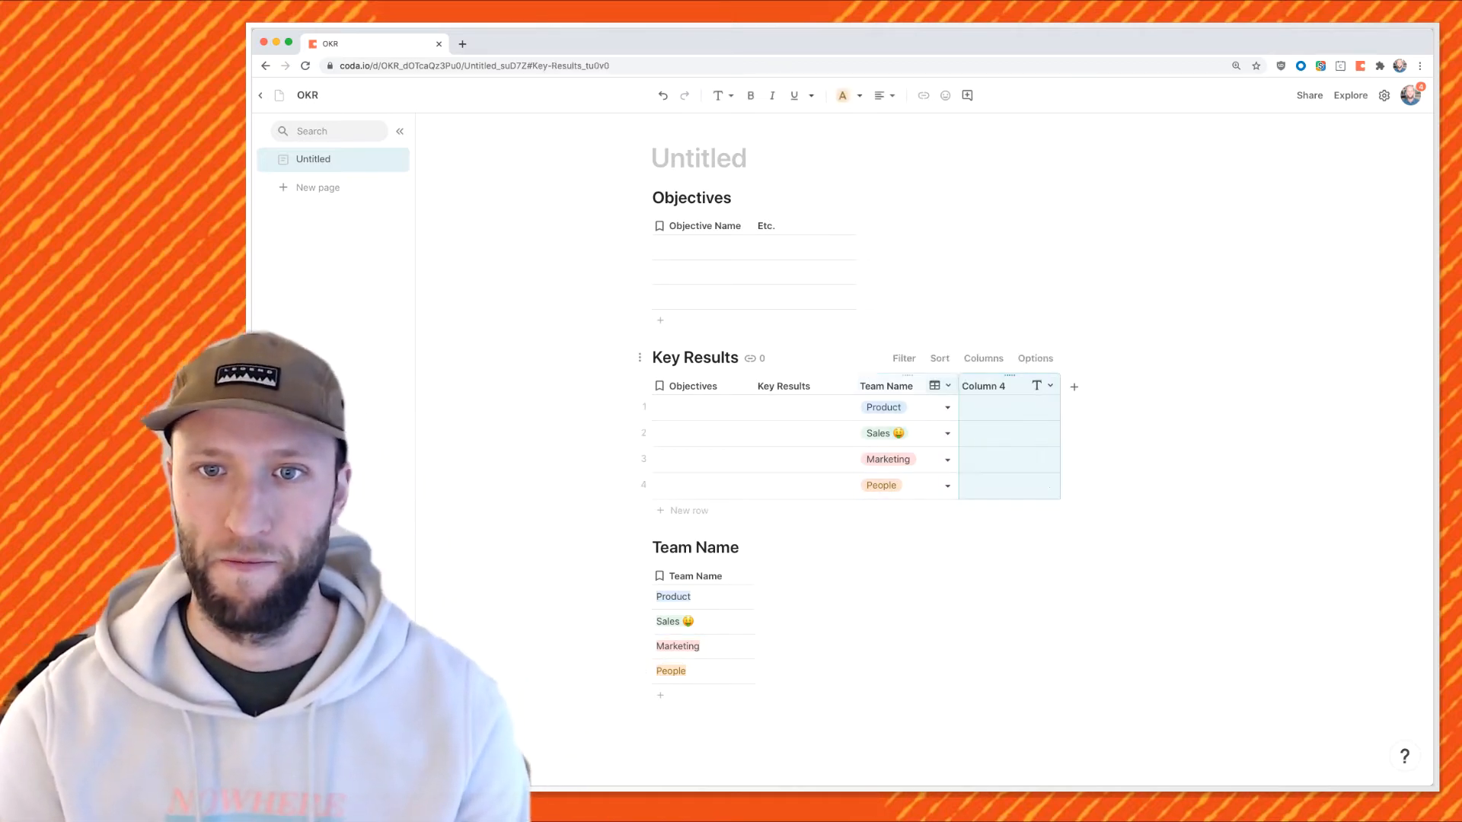
pyautogui.write('Baseline')
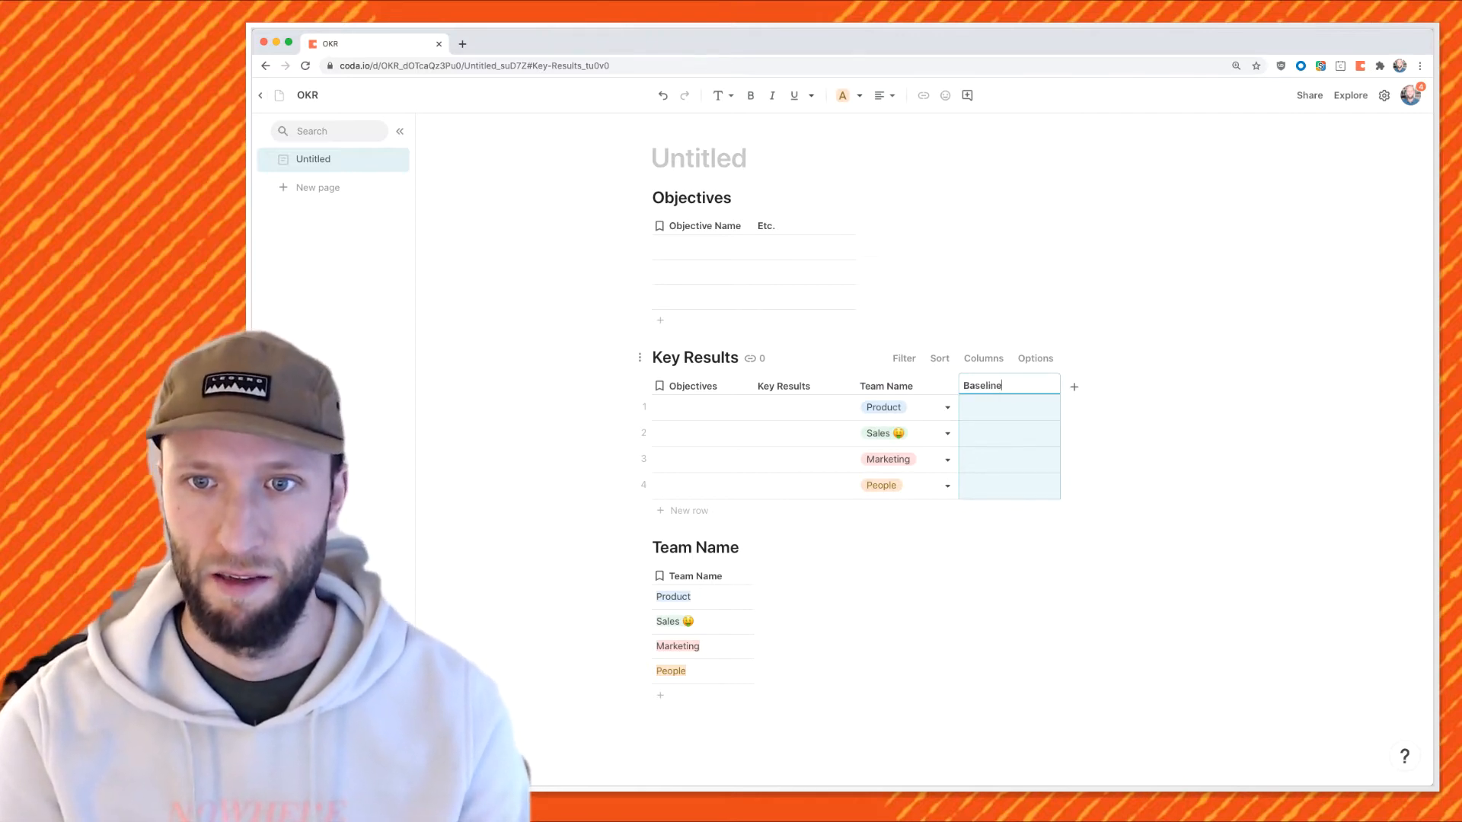
pyautogui.press('Tab')
pyautogui.write('Su')
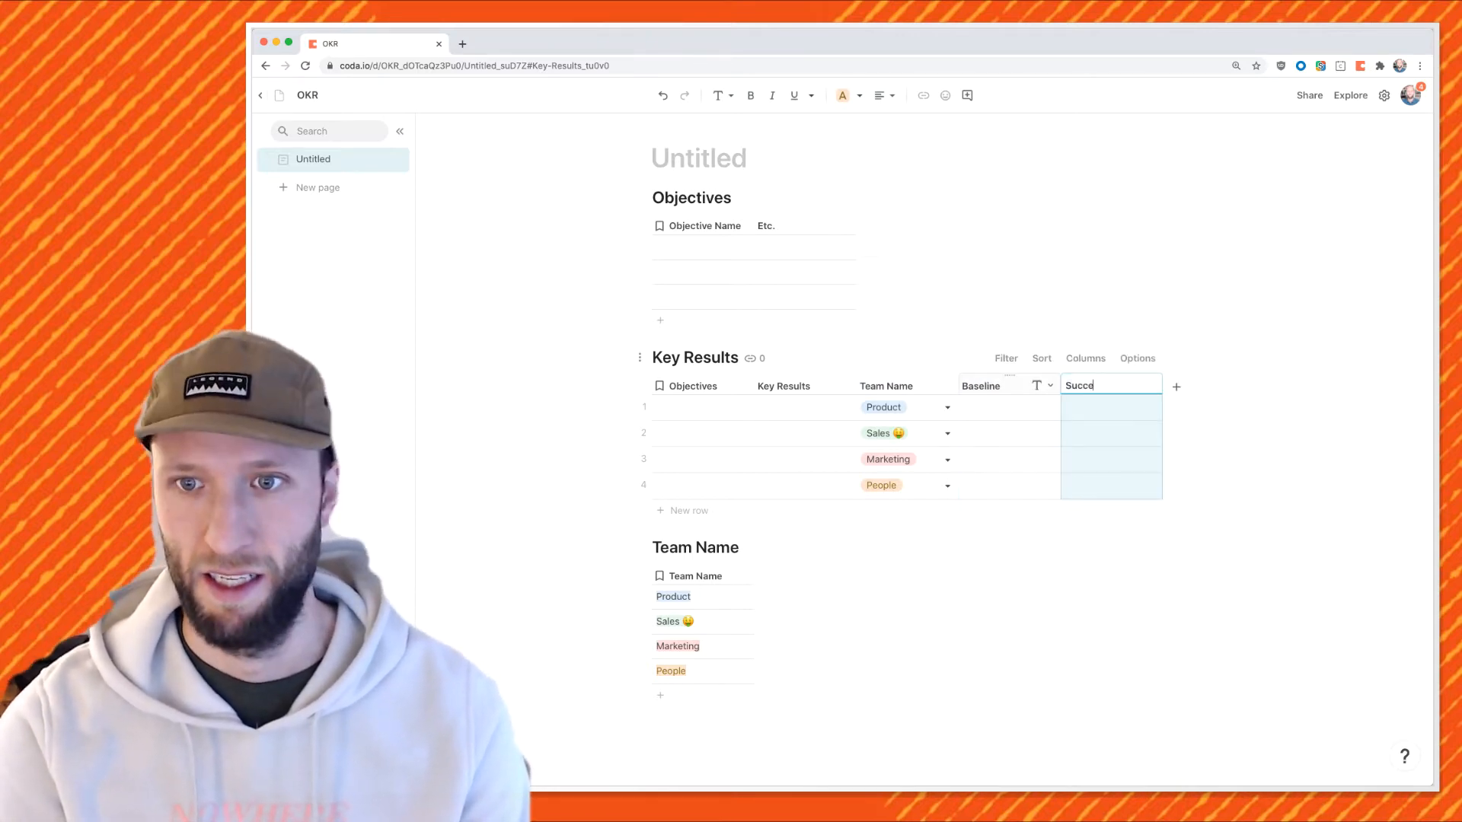
pyautogui.press('Return')
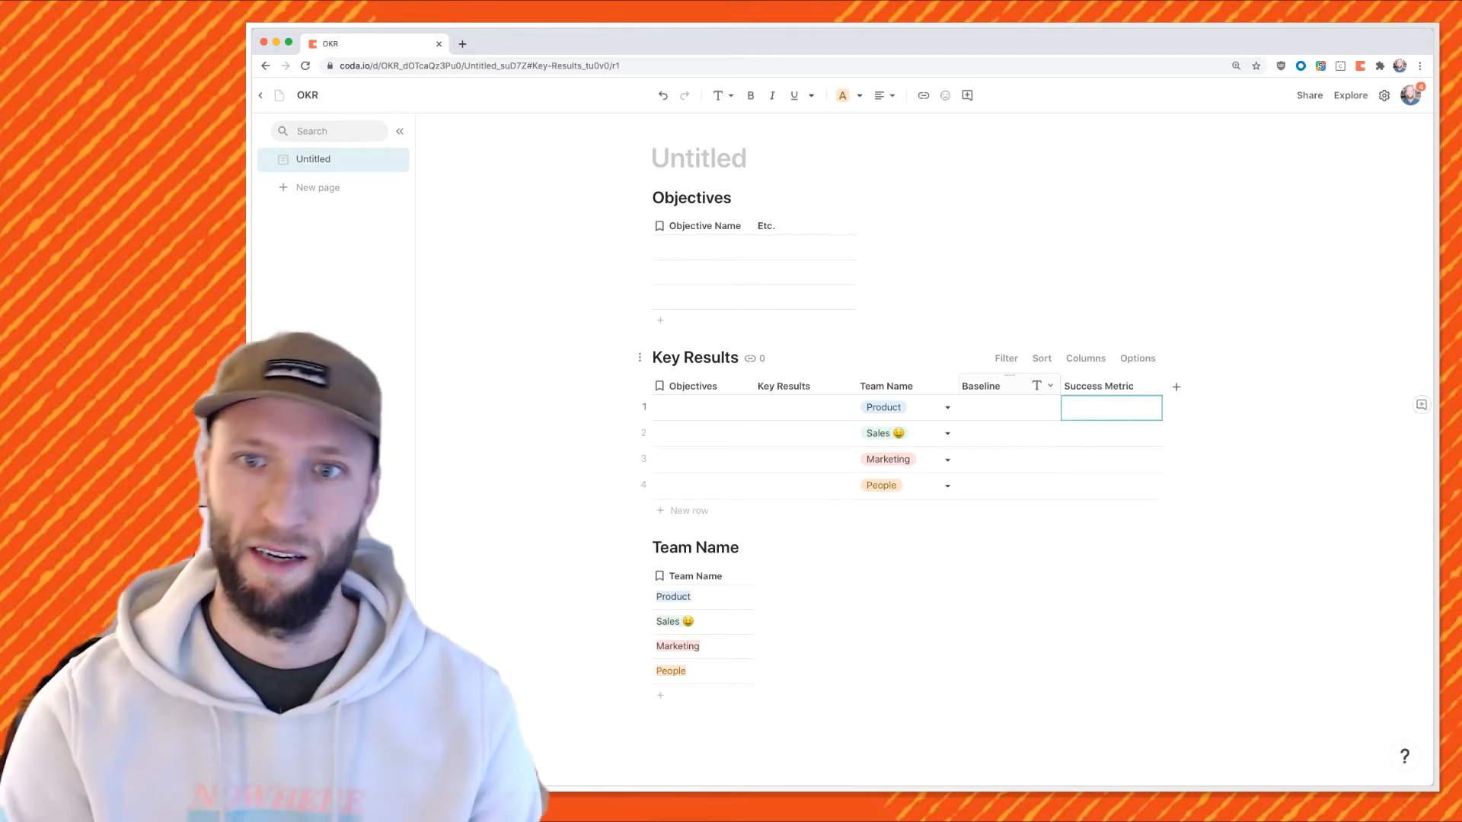
# Enter baseline 4 and metric 3 for Product, 400M and 300M for Sales.
pyautogui.click(1008, 408)
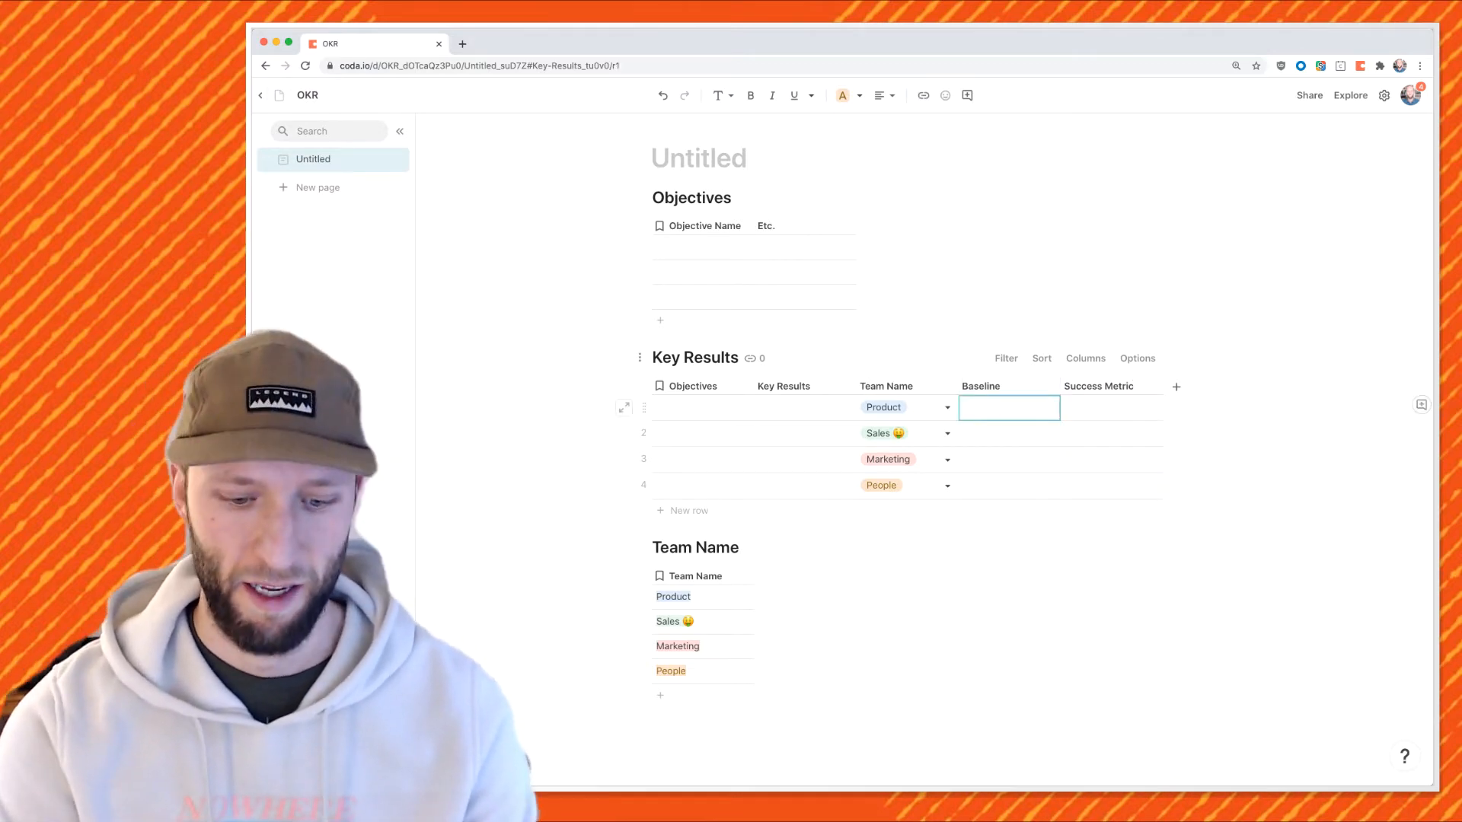
pyautogui.write('4')
pyautogui.press('Tab')
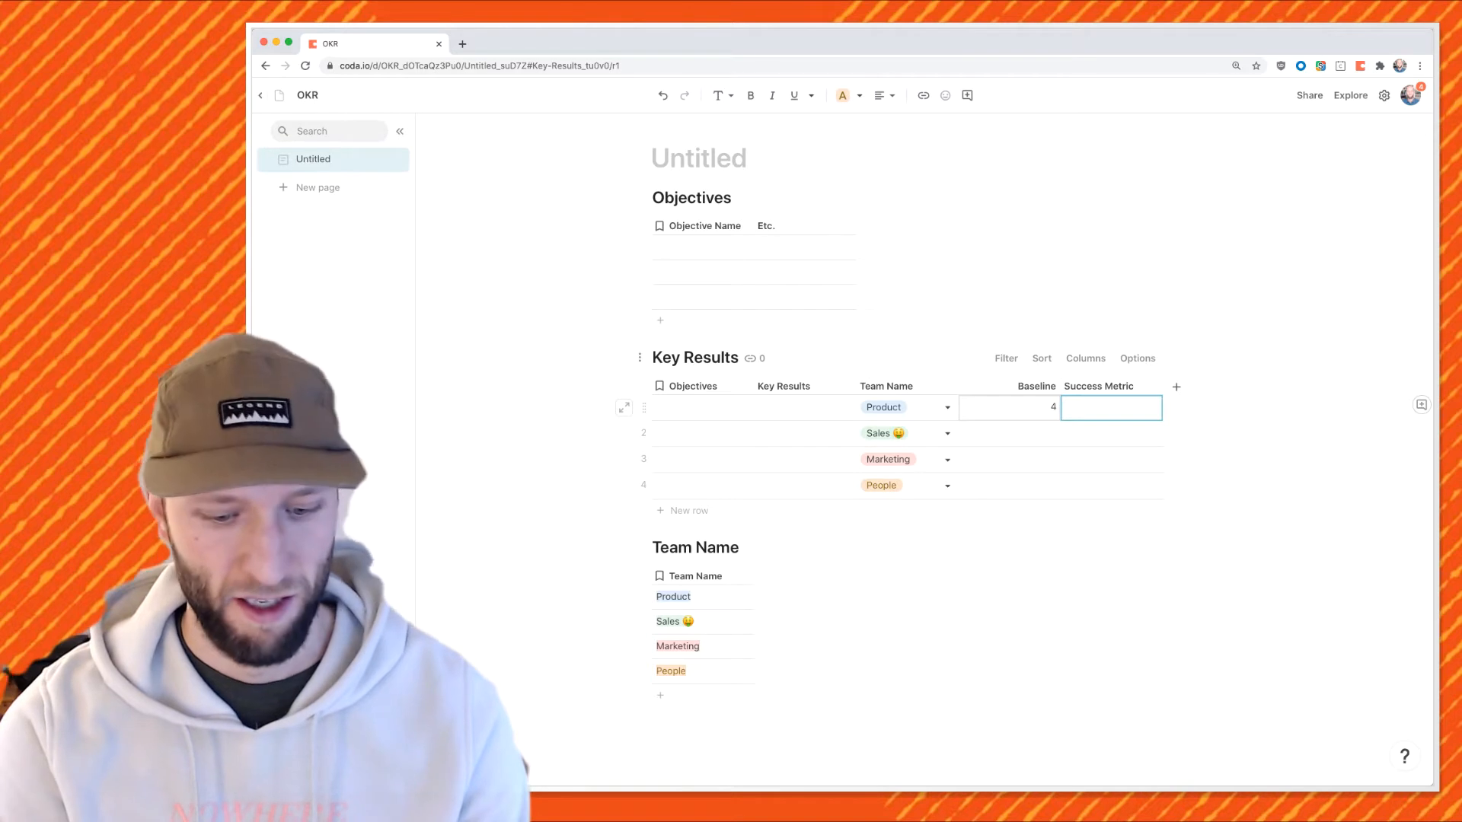
pyautogui.write('3')
pyautogui.press('Return')
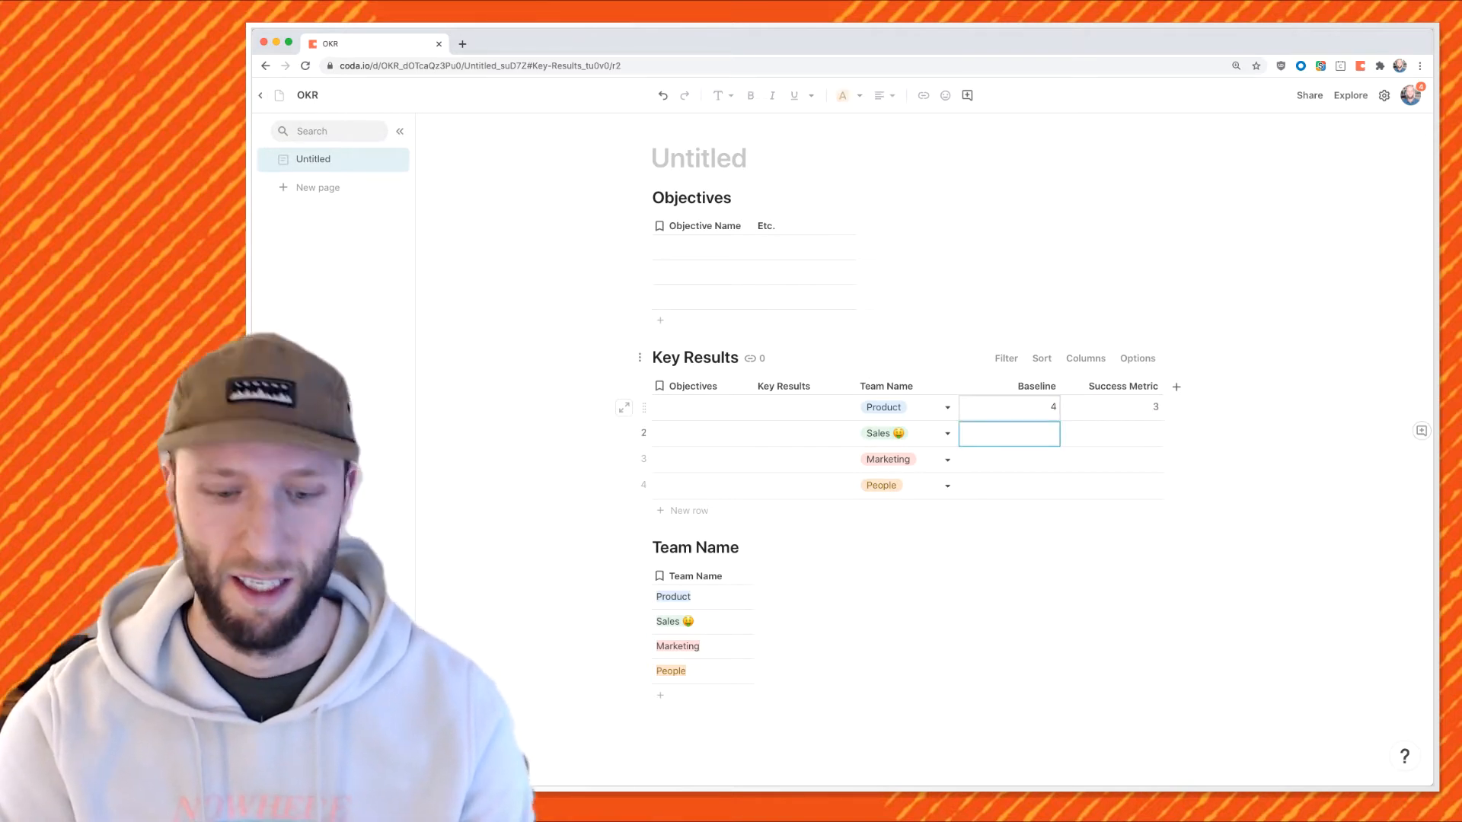
pyautogui.write('400M')
pyautogui.press('Tab')
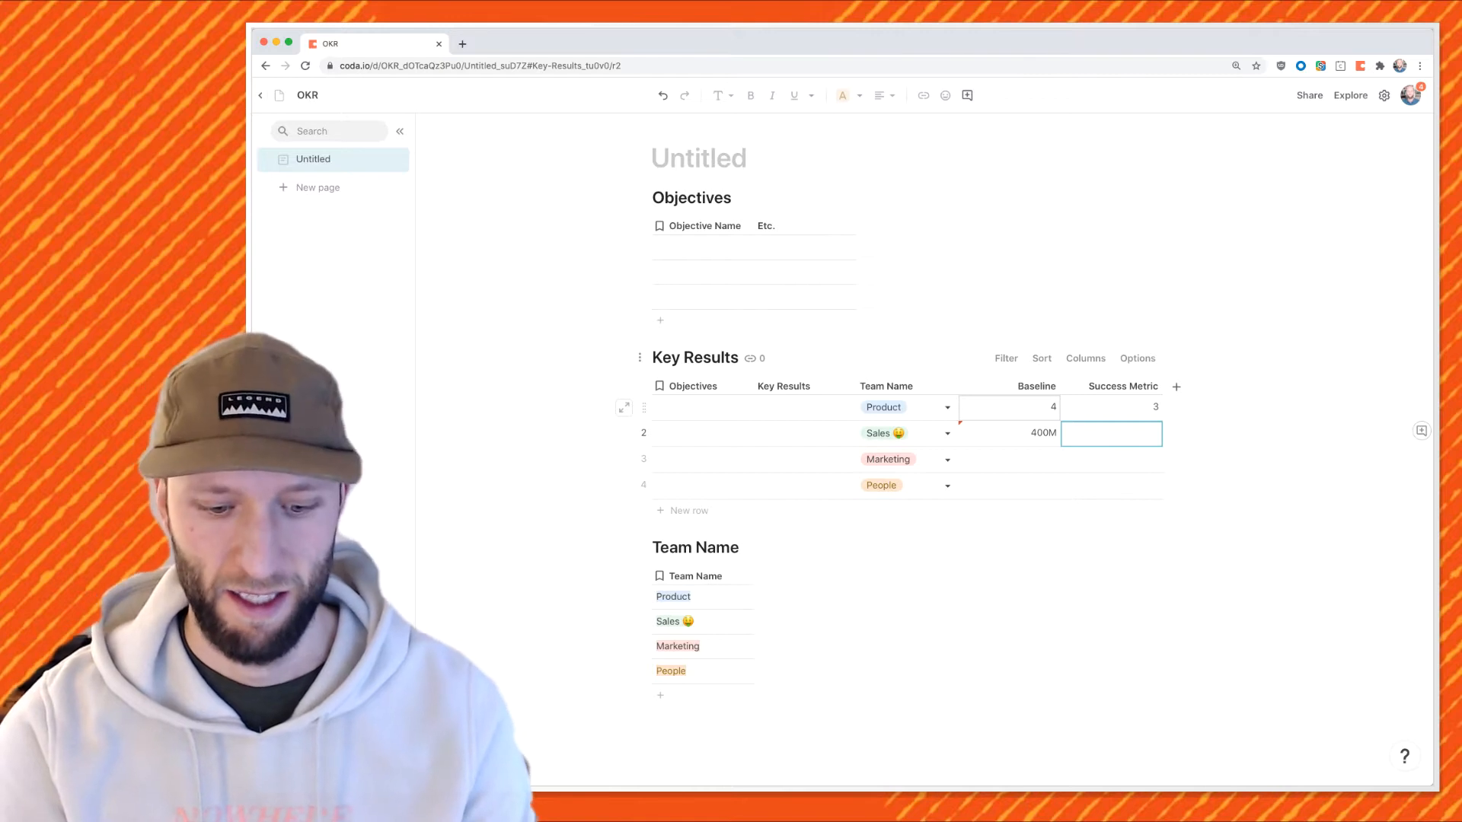
pyautogui.write('300M')
pyautogui.press('Return')
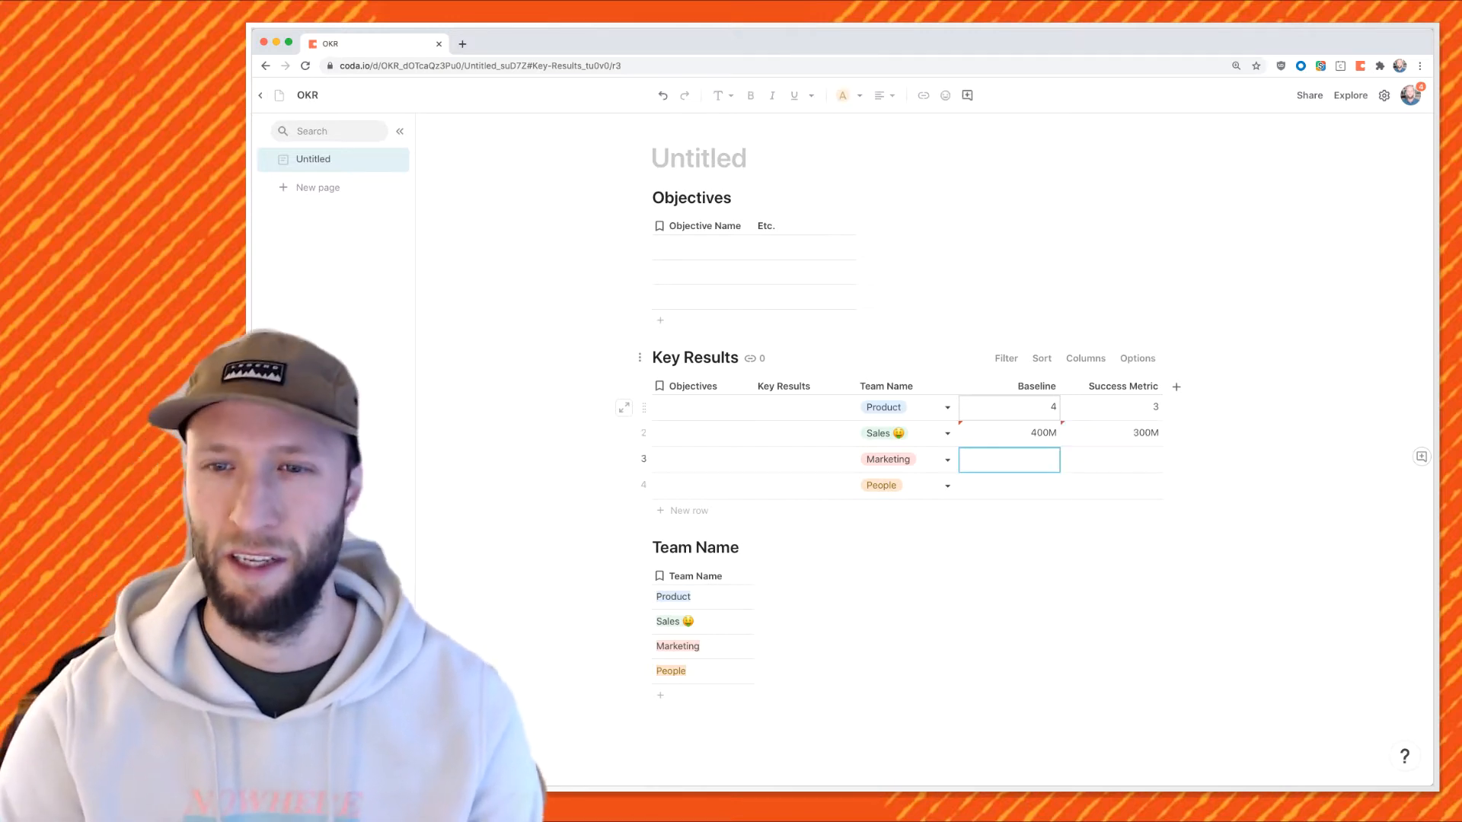
pyautogui.moveTo(1012, 407); pyautogui.dragTo(1119, 434)
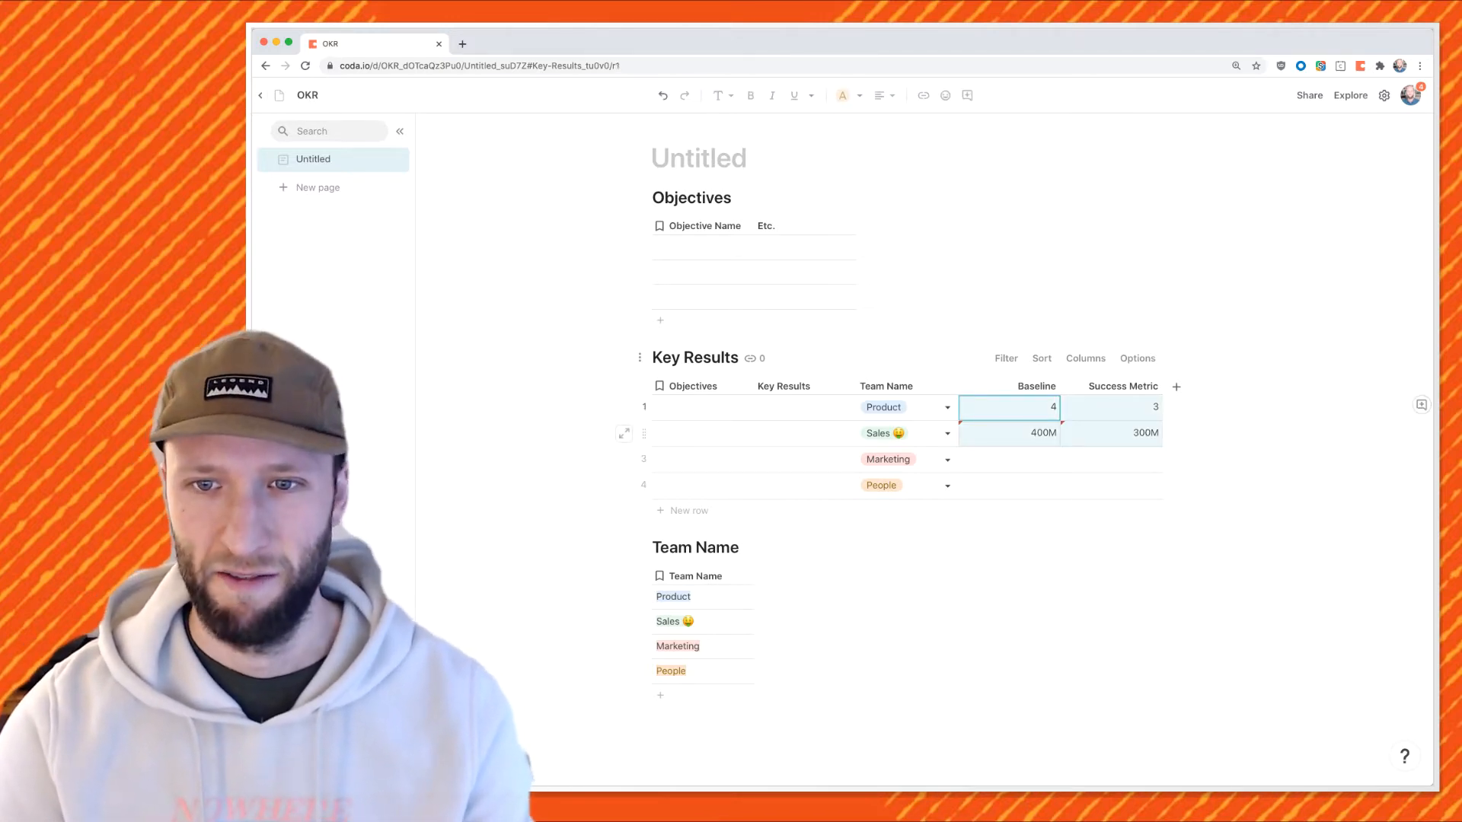
# Change the Baseline and Success Metric columns to the Text type.
pyautogui.click(1009, 433)
pyautogui.click(976, 386)
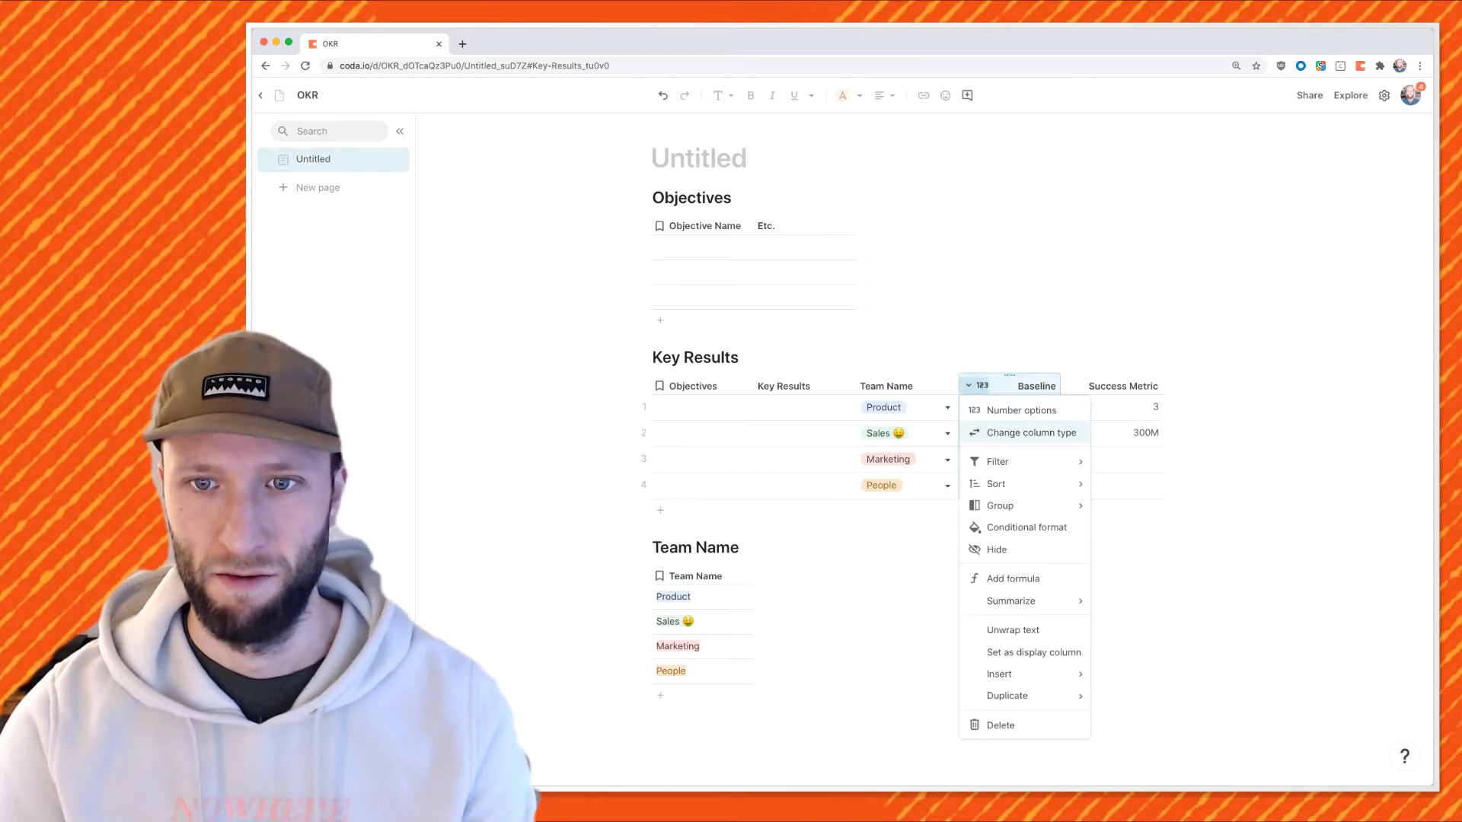
pyautogui.click(1021, 411)
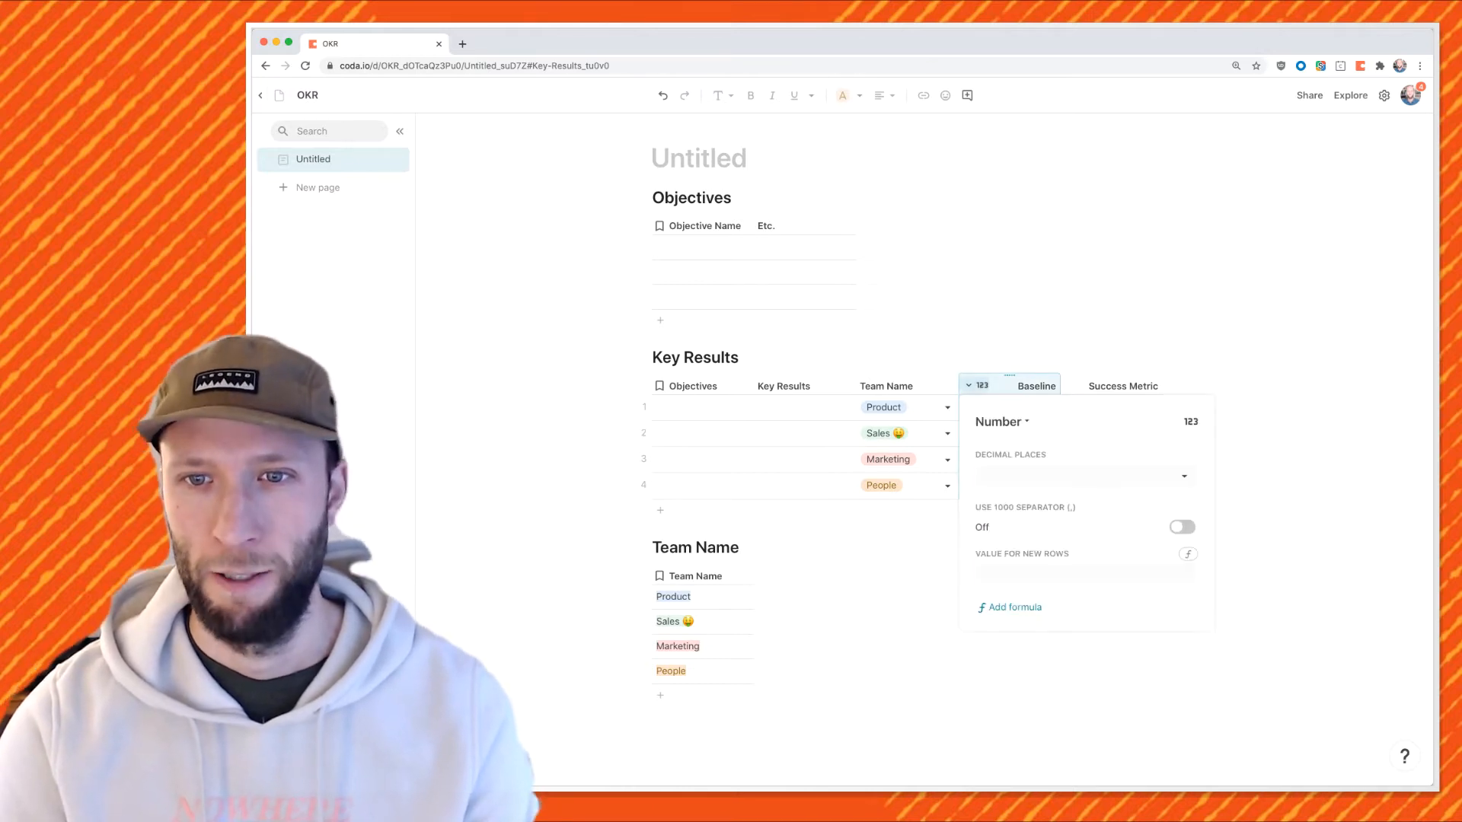
pyautogui.click(1000, 421)
pyautogui.click(1003, 477)
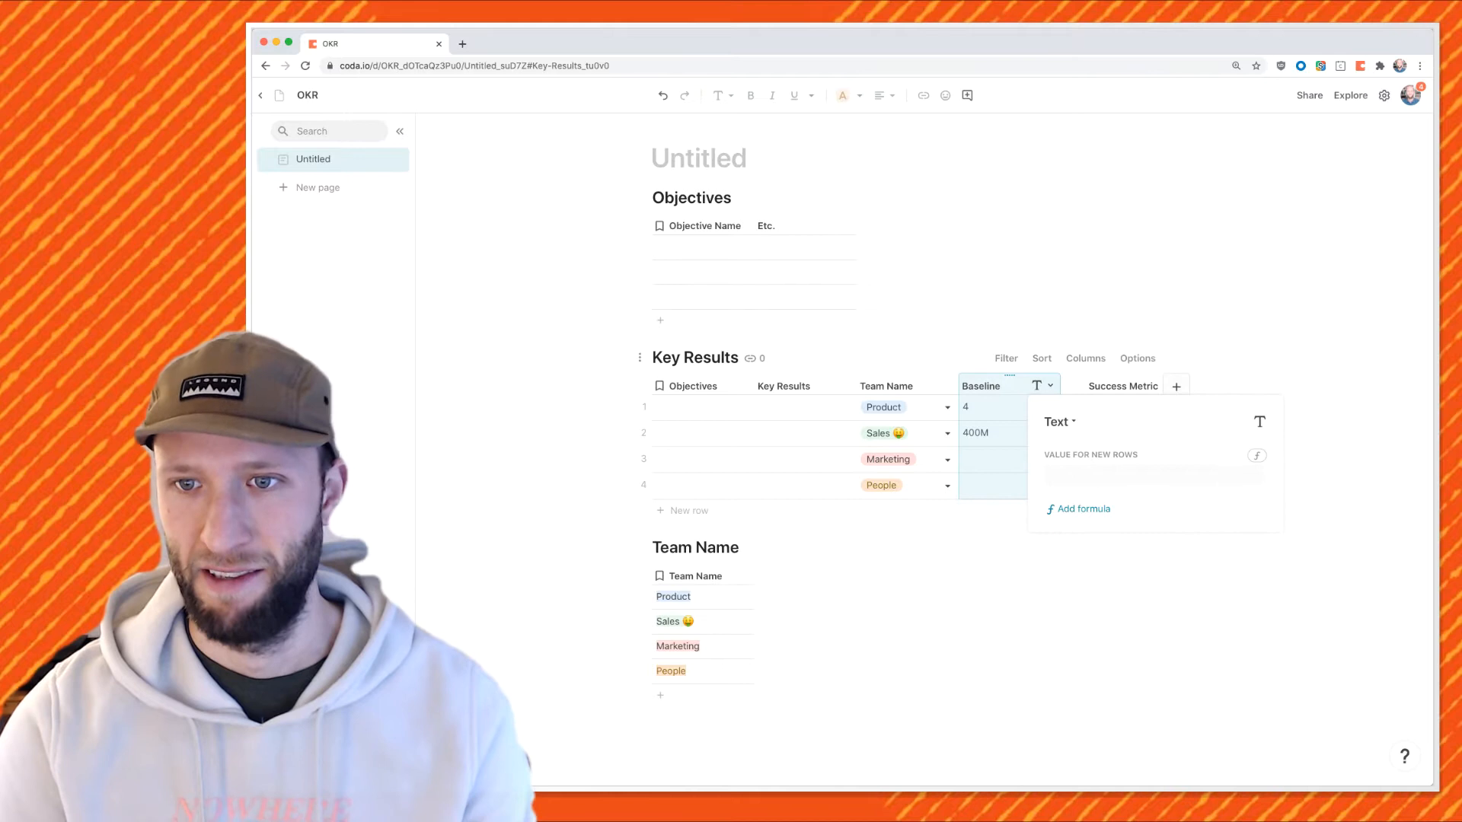
pyautogui.click(1071, 386)
pyautogui.click(1096, 409)
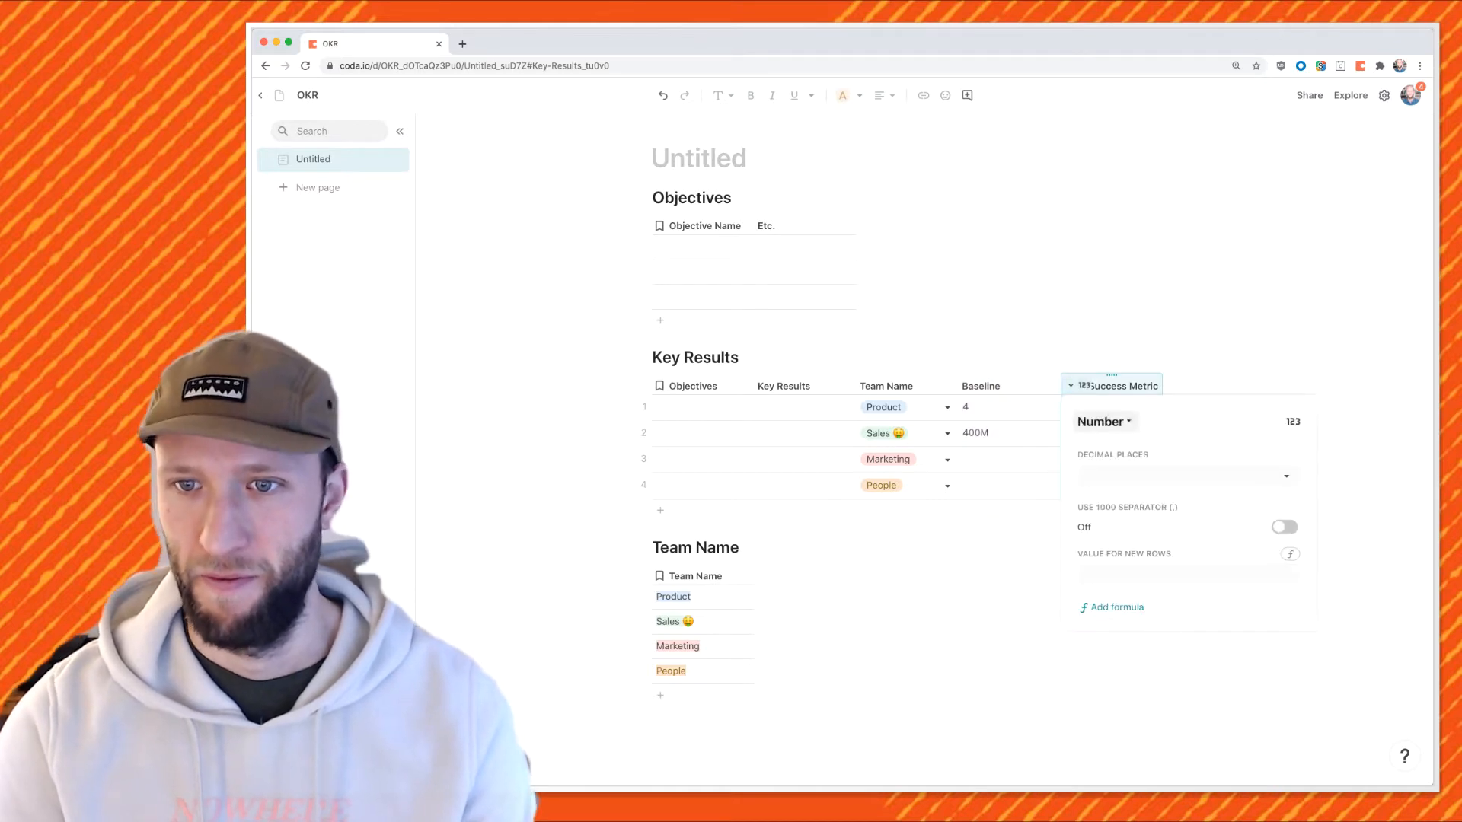
pyautogui.click(1104, 421)
pyautogui.click(1110, 478)
pyautogui.click(1012, 434)
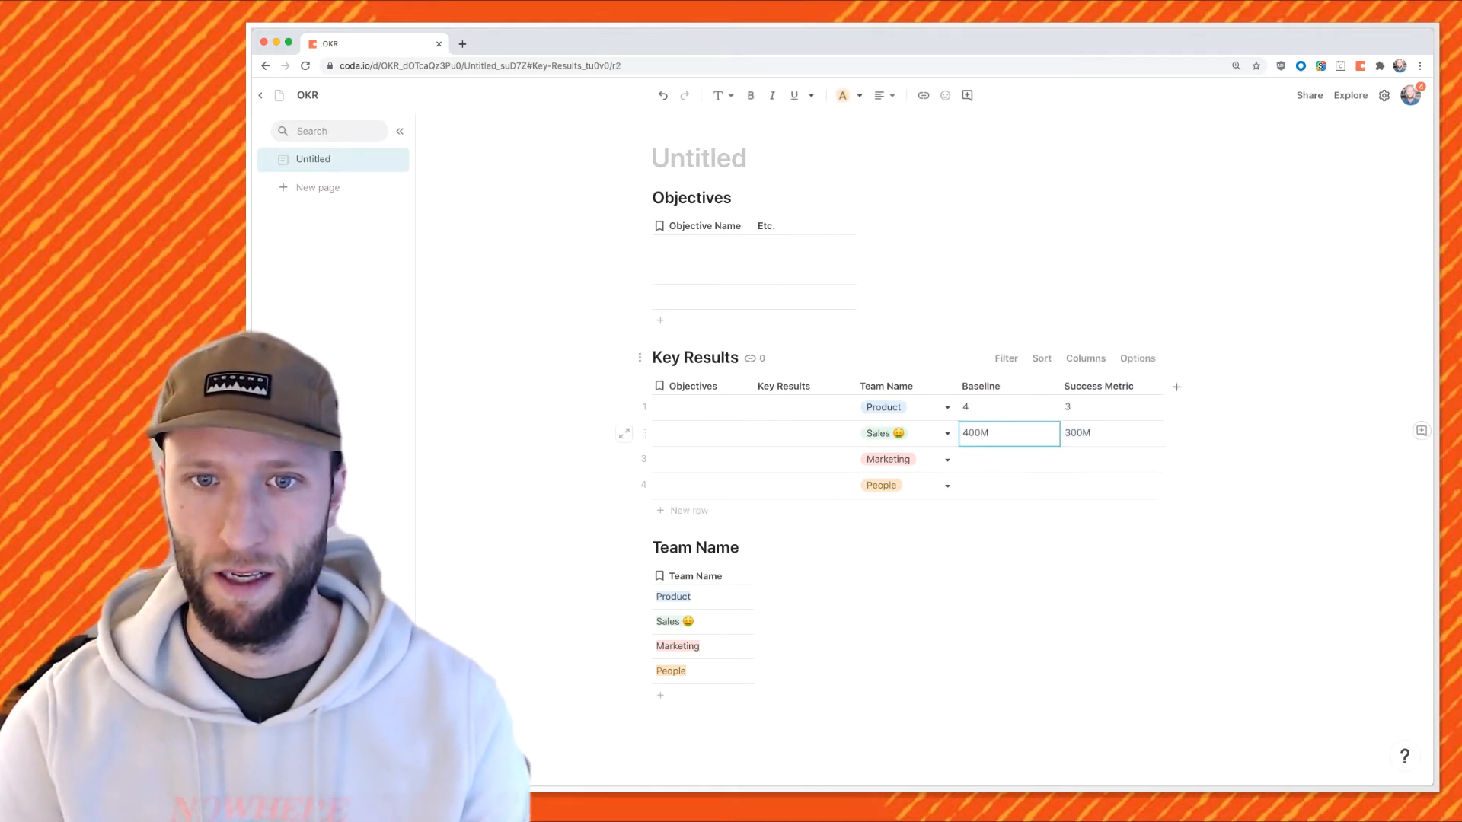
# Widen the Key Results column and enter 'Enter into new markets' for Sales and 'Ship more features' for Product.
pyautogui.moveTo(856, 385); pyautogui.dragTo(890, 386)
pyautogui.click(822, 434)
pyautogui.write('Ehnter')
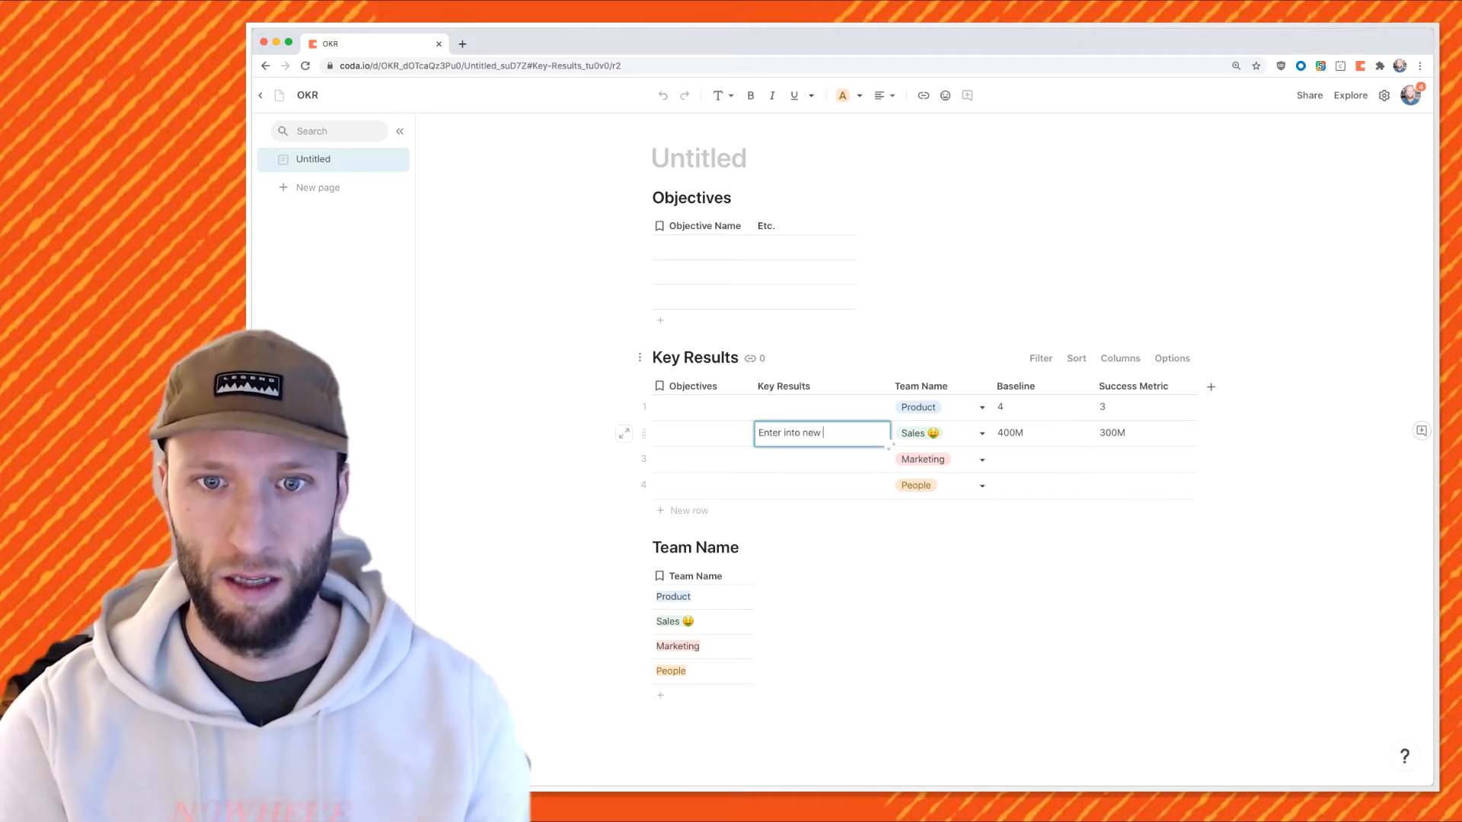
pyautogui.write(' into new marketi')
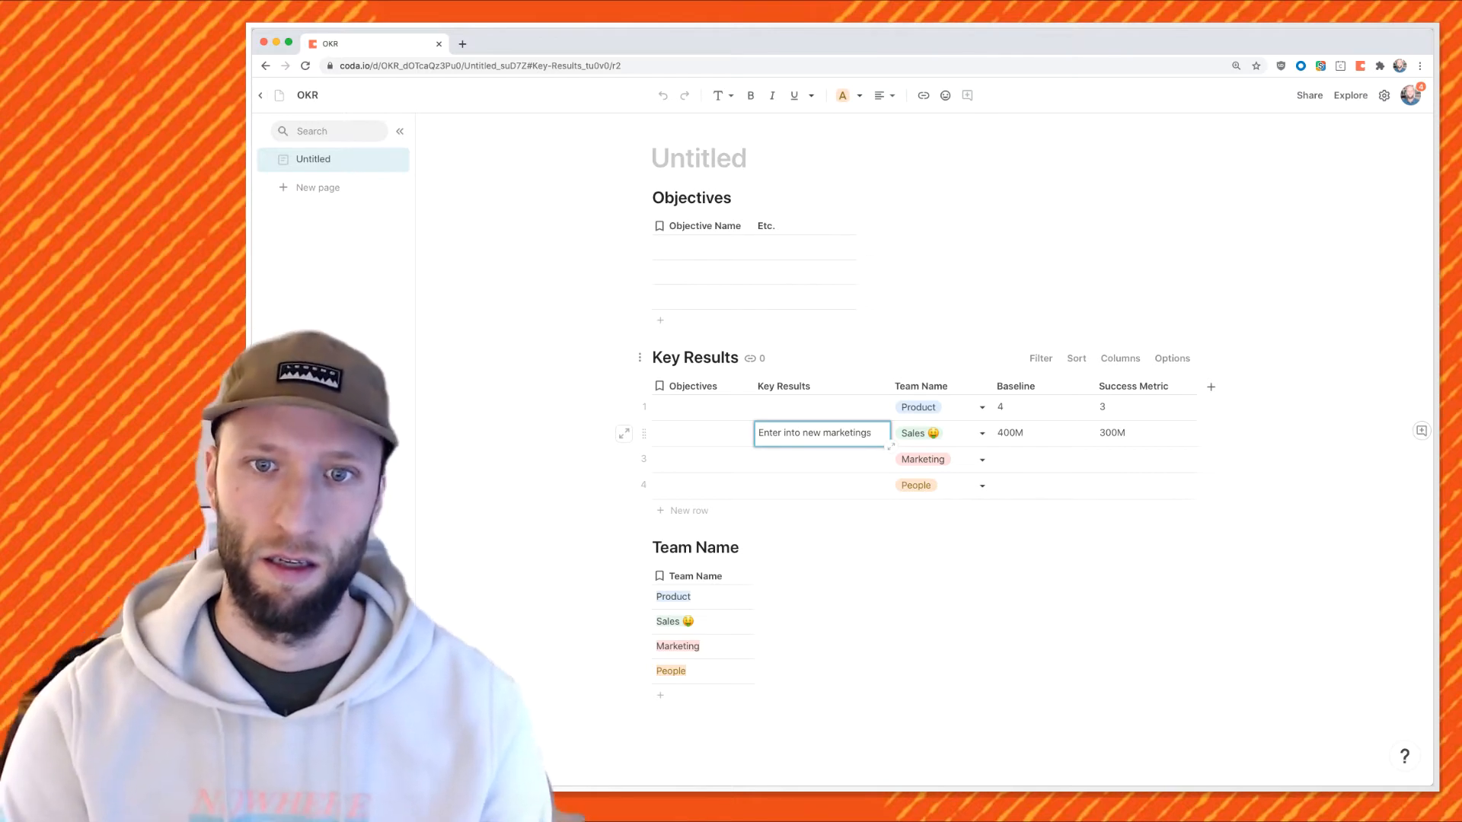
pyautogui.press('BackSpace')
pyautogui.write('s')
pyautogui.click(822, 408)
pyautogui.write('Ship more features')
# Commit Product's key result and list the objectives 'Globalize' and 'Become best #1 in the world.'.
pyautogui.press('Return')
pyautogui.click(702, 248)
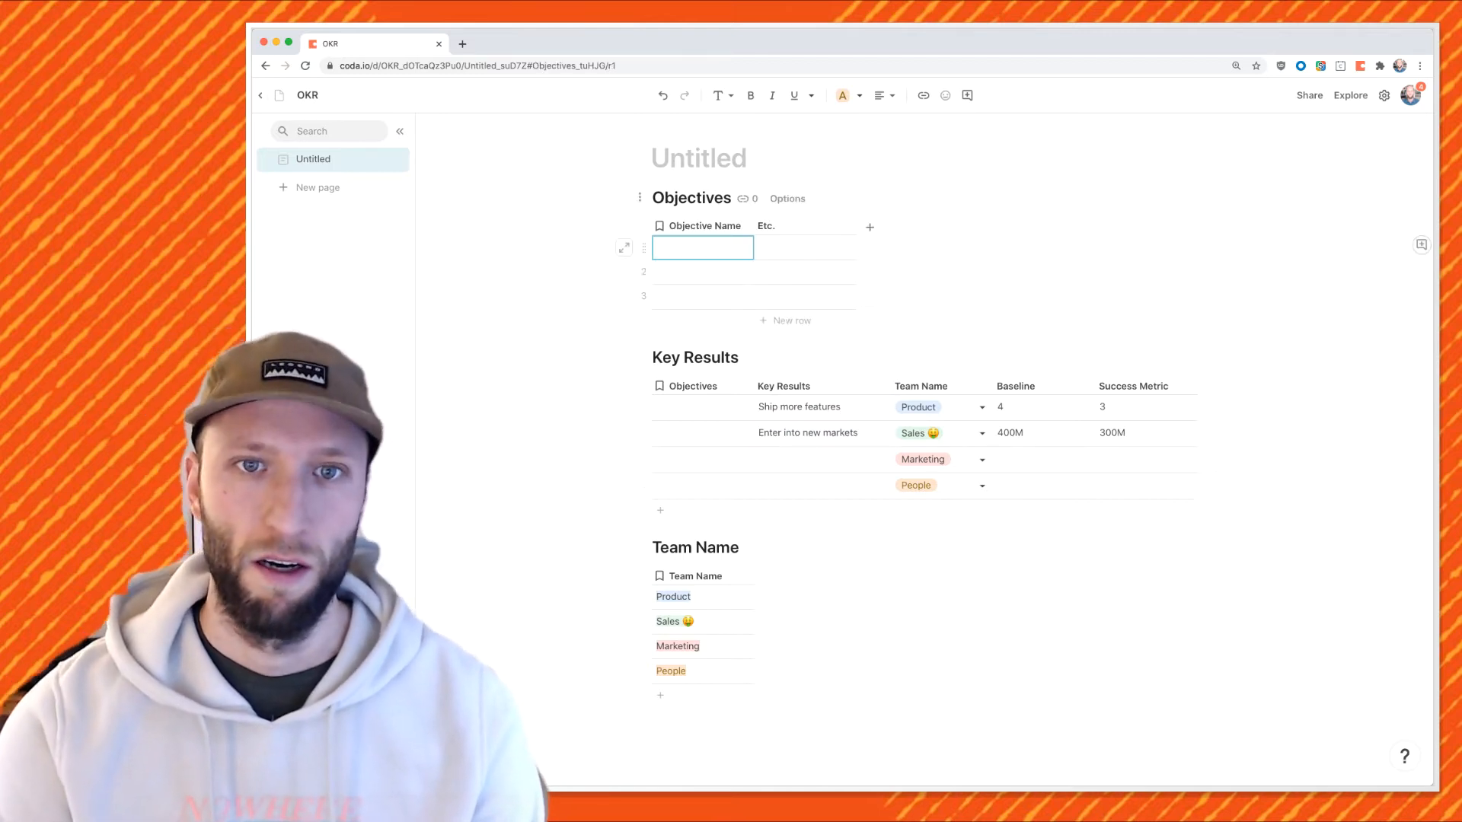
pyautogui.write('Go')
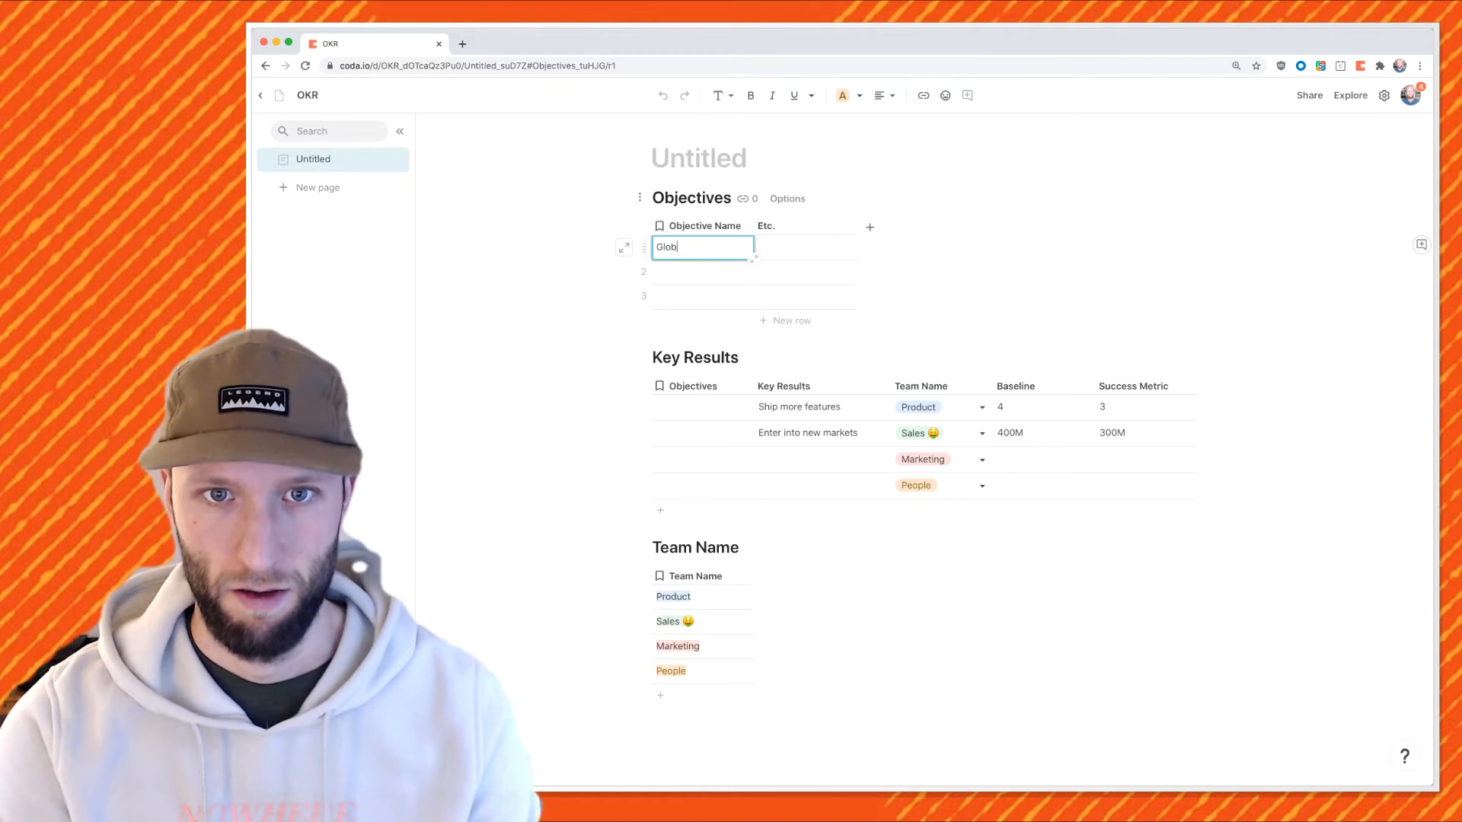
pyautogui.press('Return')
pyautogui.write('Become best')
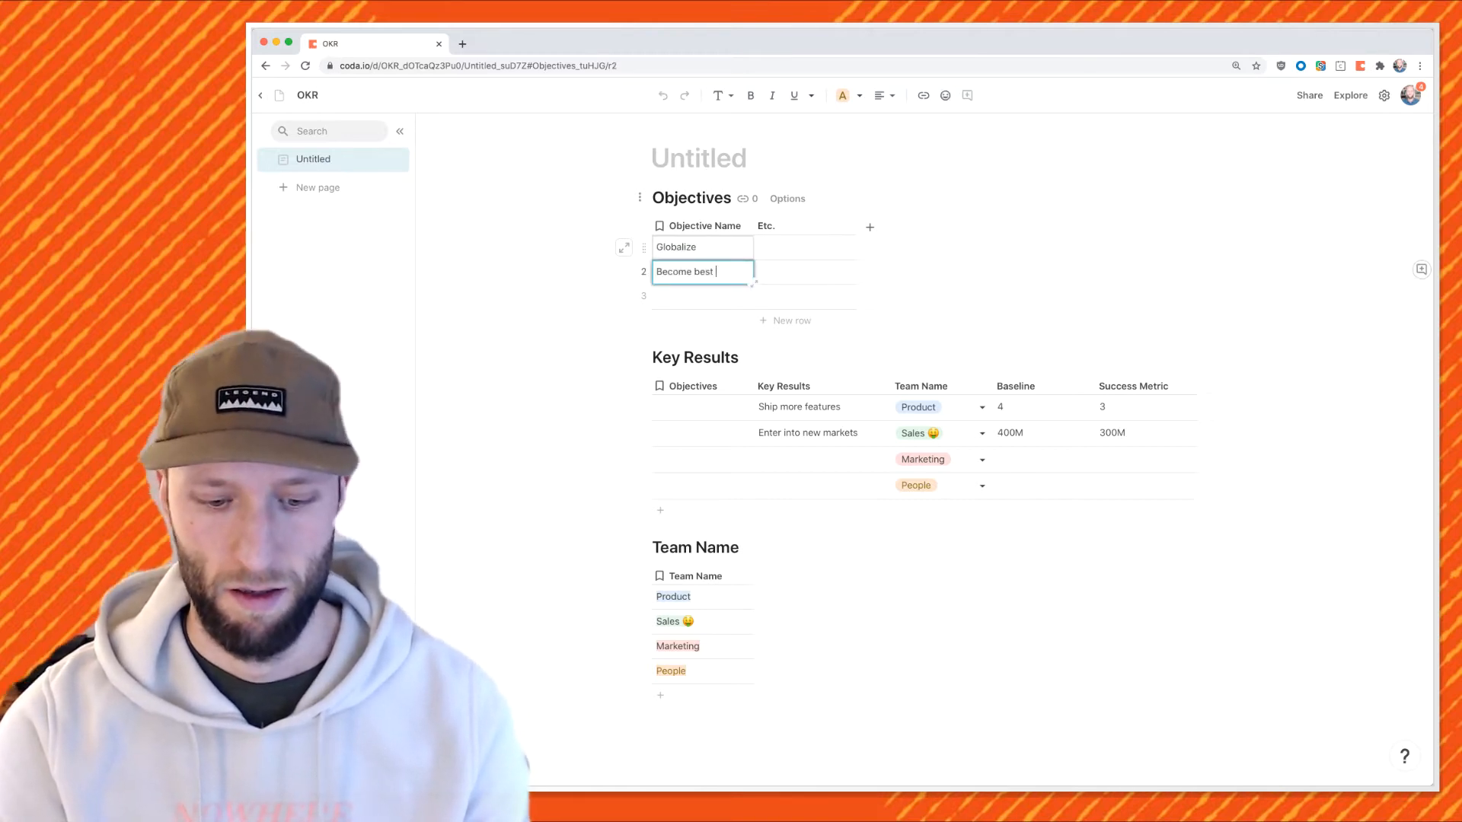
pyautogui.write(' #1 in the world.')
pyautogui.press('Return')
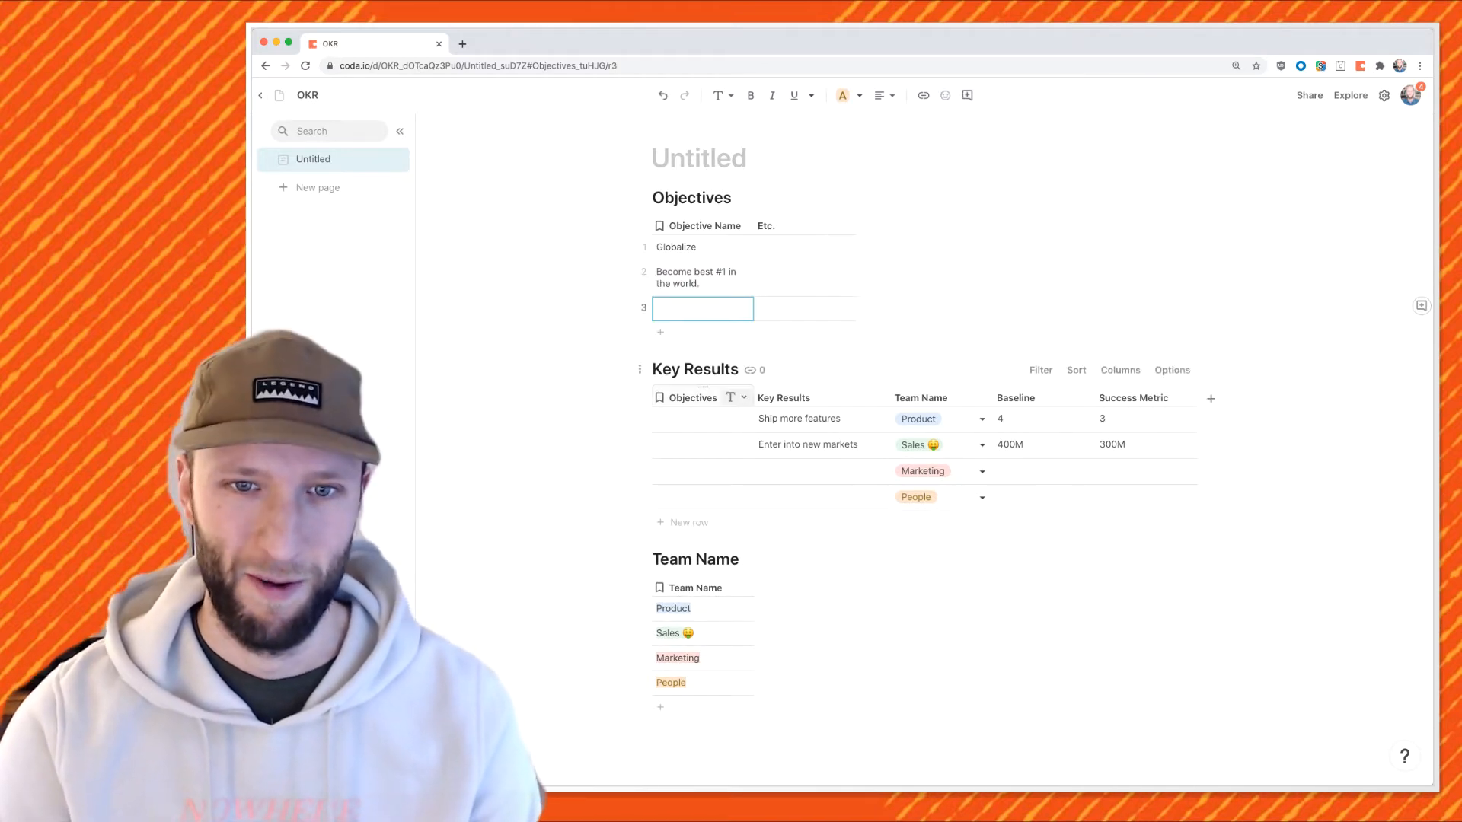
# Make Objectives a lookup to the Objectives table and assign Globalize to Product and Sales.
pyautogui.click(742, 397)
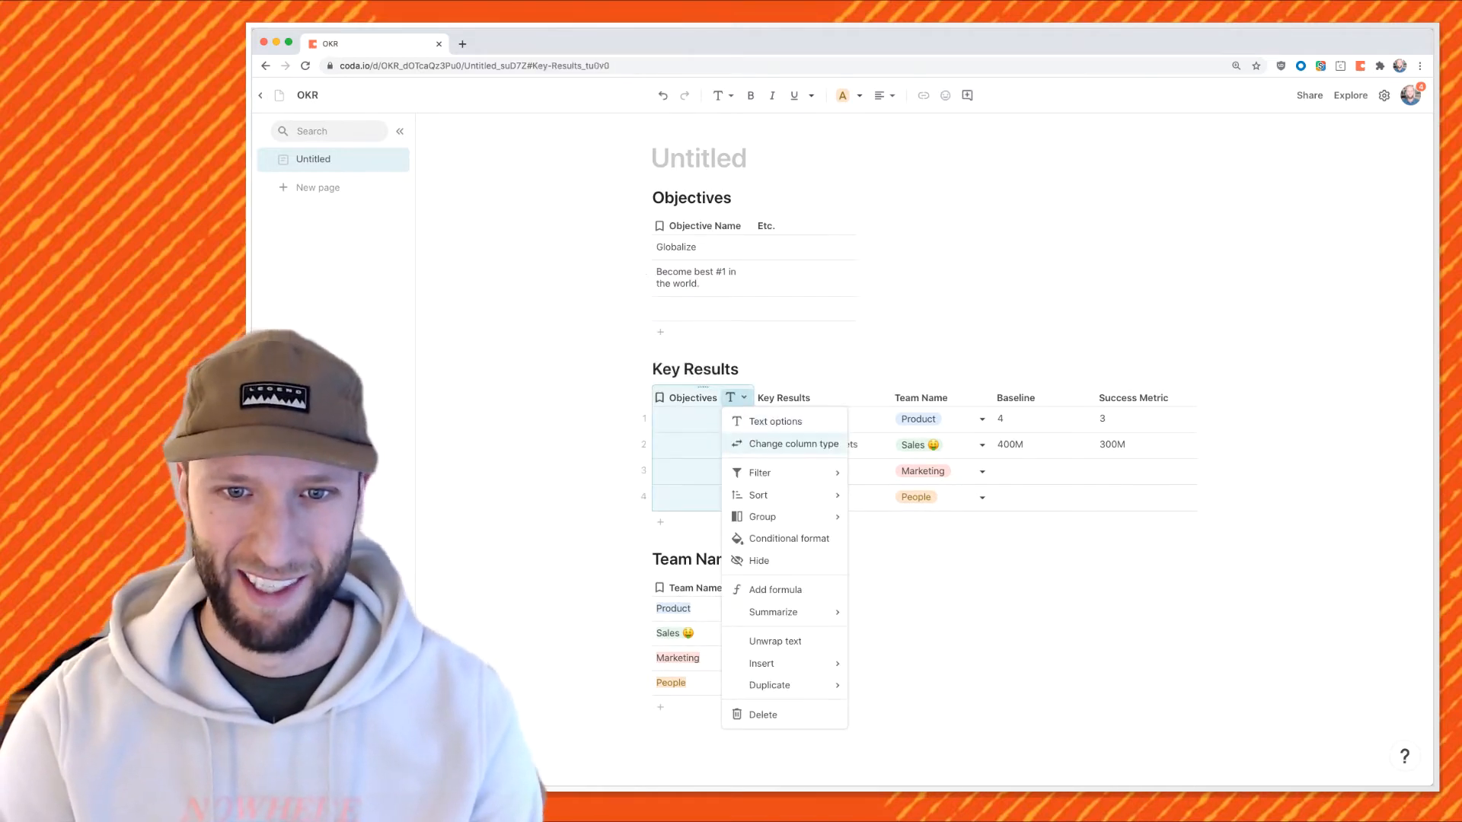
pyautogui.click(780, 443)
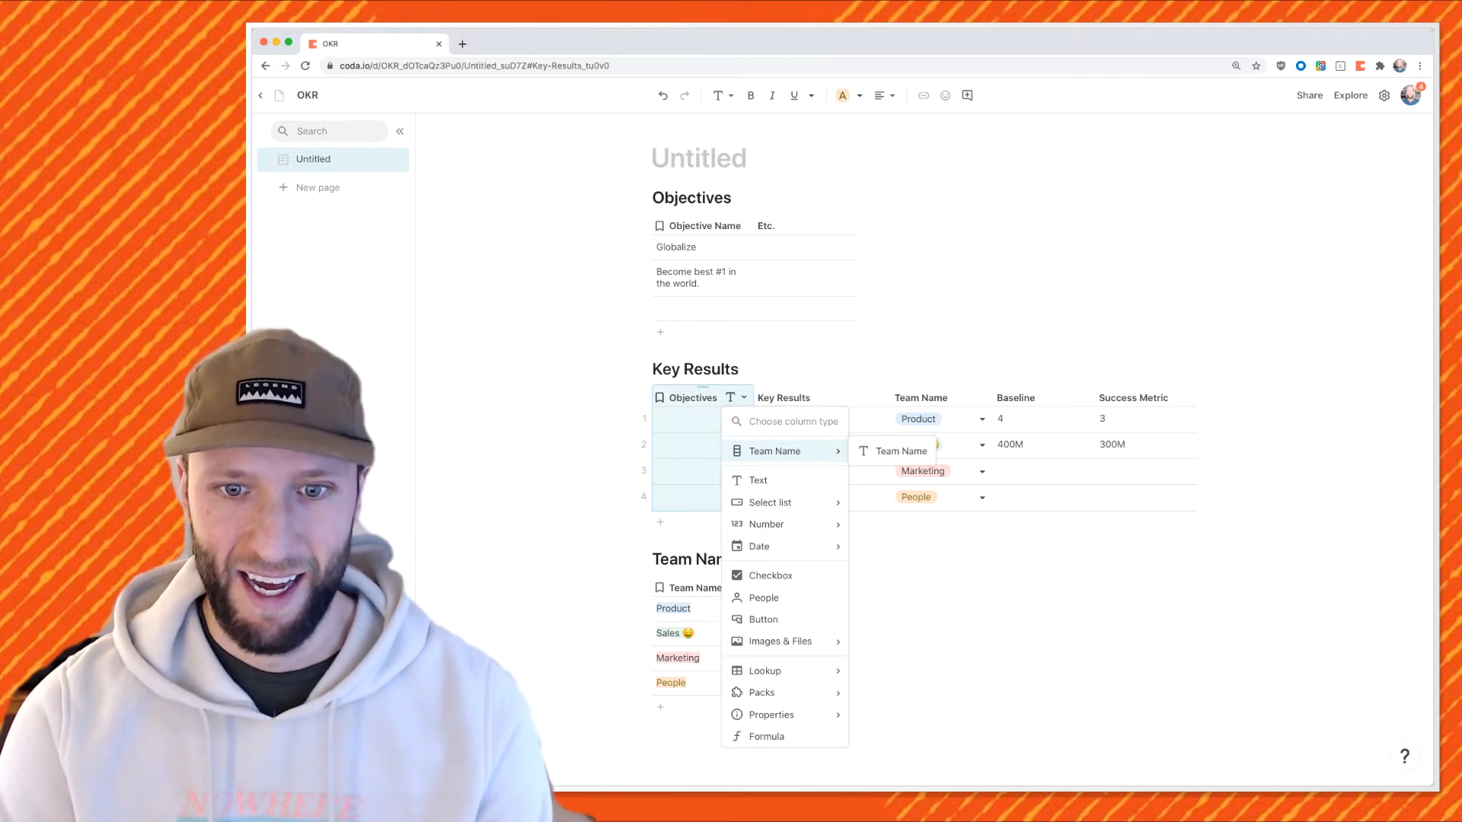
pyautogui.moveTo(768, 671)
pyautogui.click(906, 671)
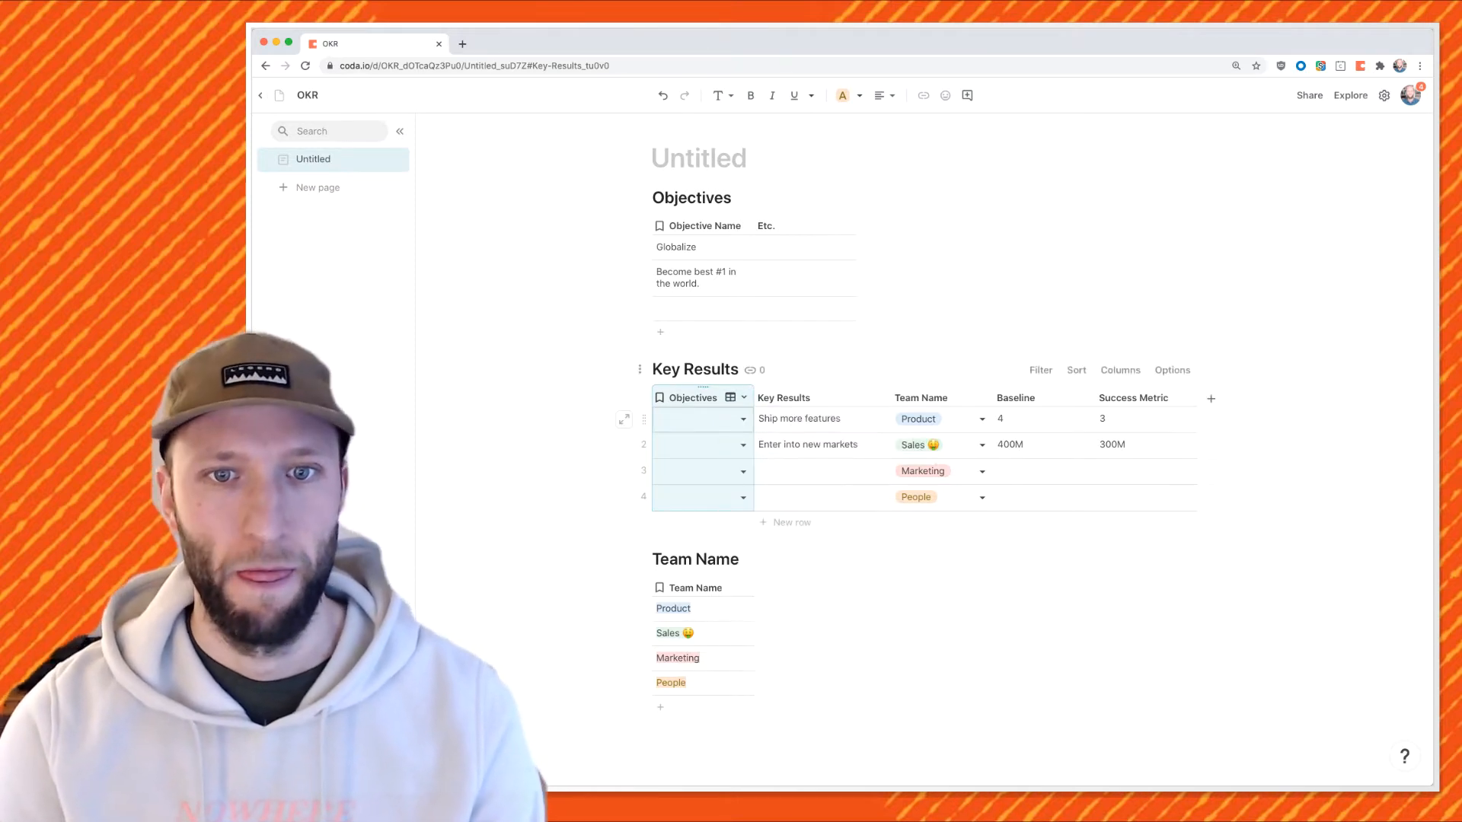
pyautogui.click(743, 419)
pyautogui.click(689, 437)
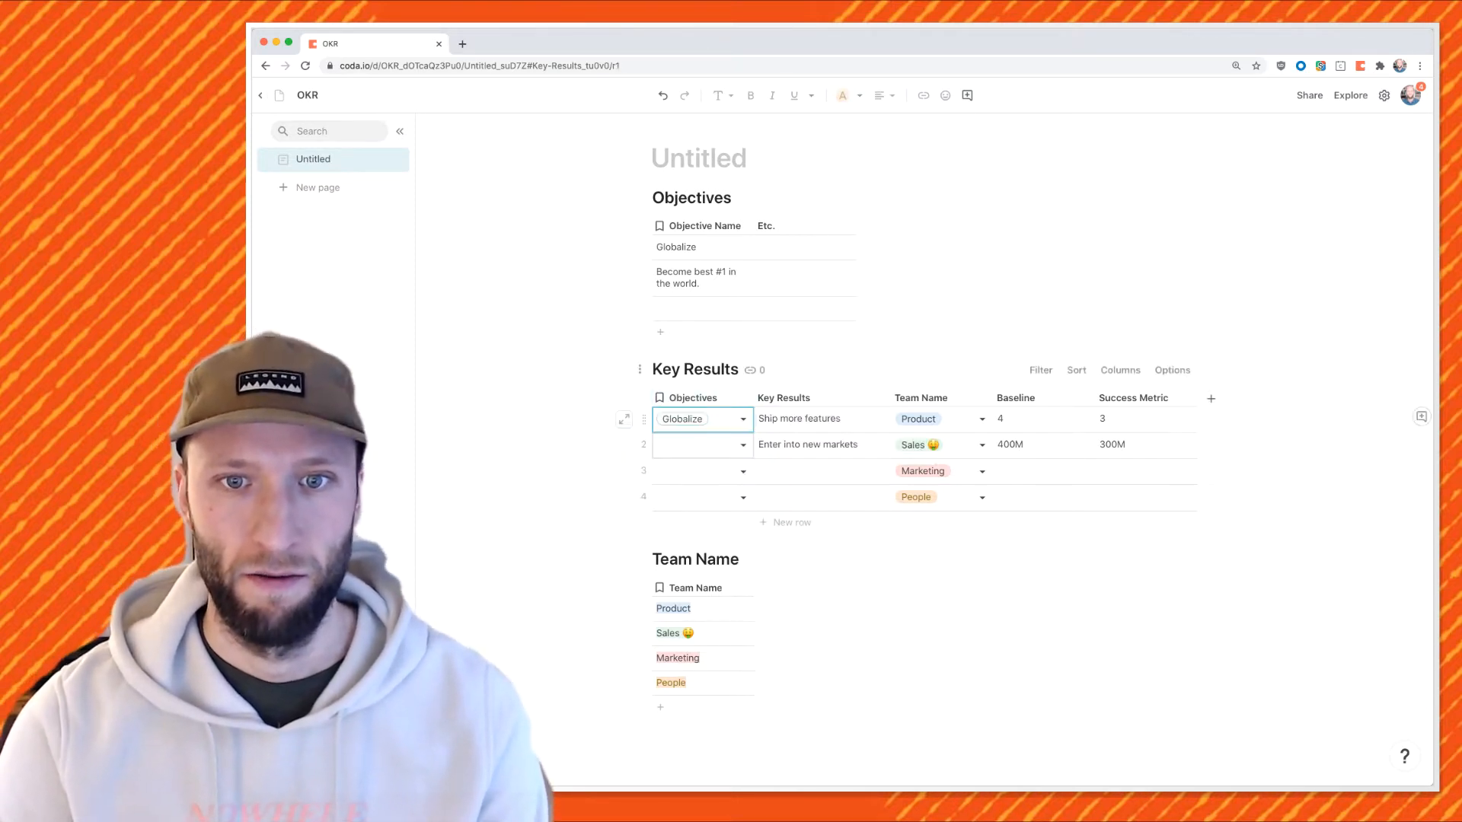
pyautogui.click(743, 445)
pyautogui.click(685, 462)
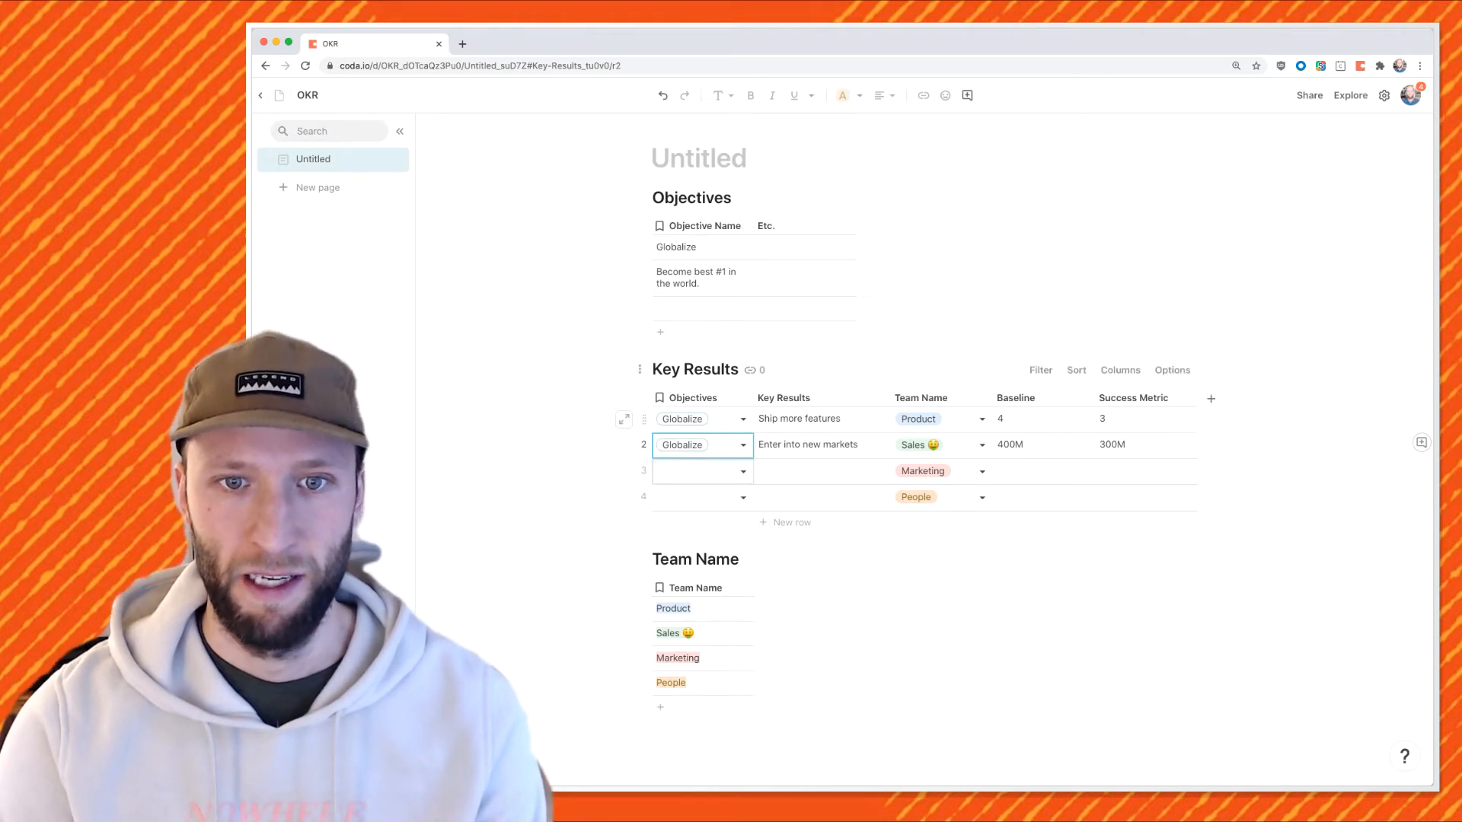
# Change Product's key result to 'Ship more features (localization)'.
pyautogui.doubleClick(852, 420)
pyautogui.write('(')
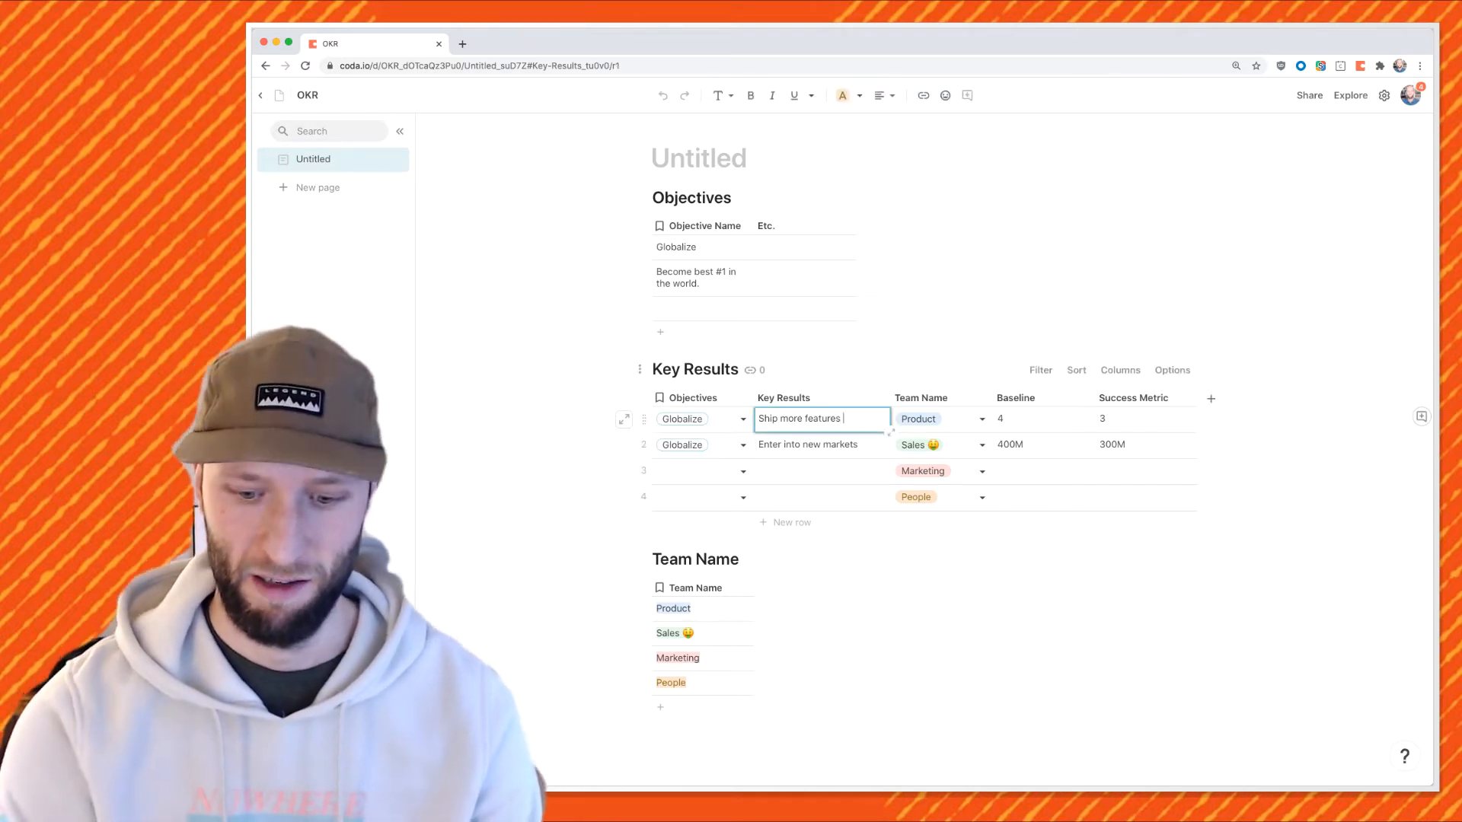
pyautogui.write('localizat')
pyautogui.press('BackSpace')
pyautogui.write('liz')
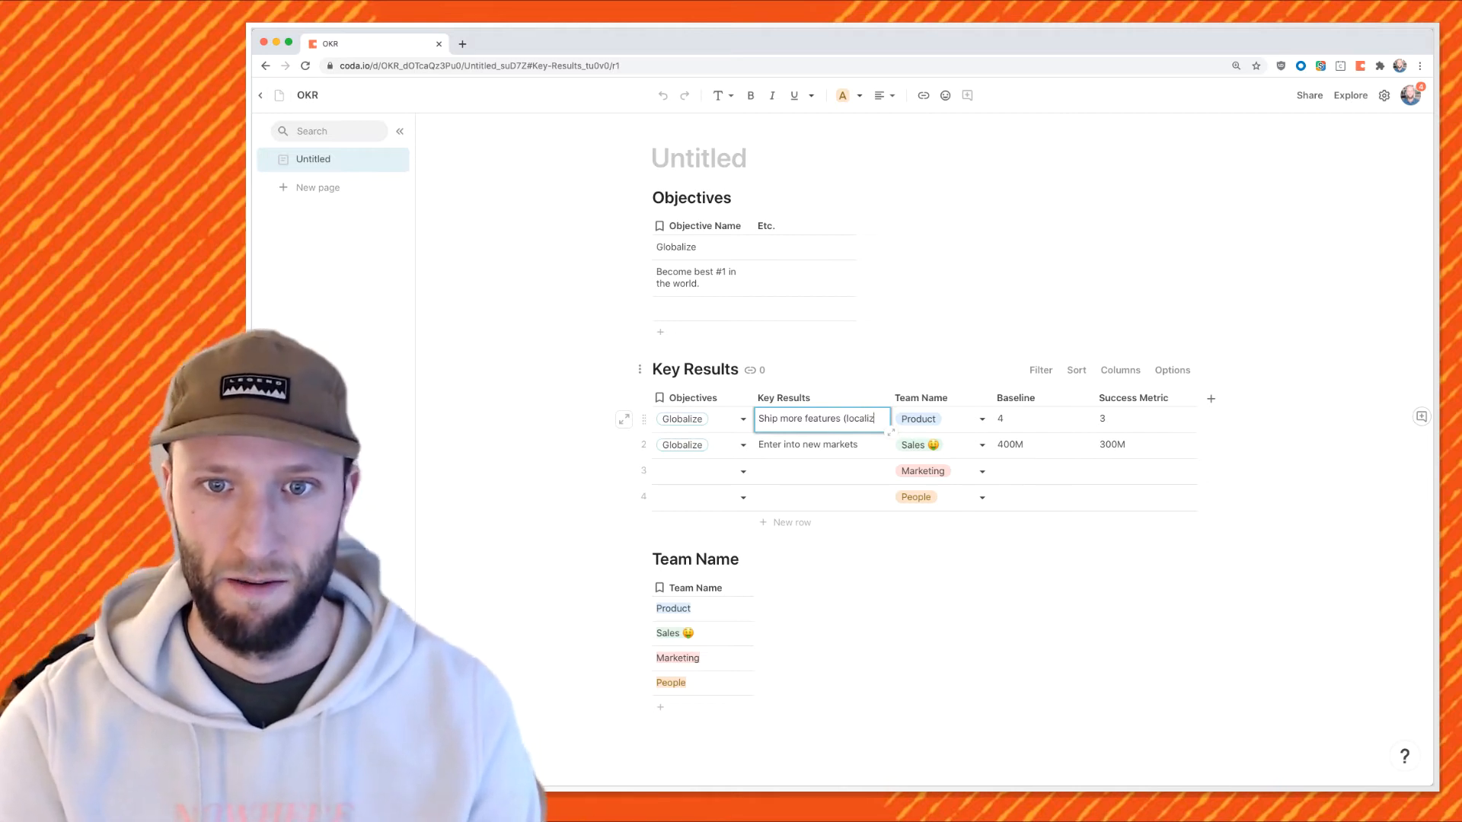
pyautogui.write('ation)')
pyautogui.press('Return')
# Assign 'Become best #1 in the world.' to the Marketing and People rows.
pyautogui.click(702, 482)
pyautogui.click(702, 482)
pyautogui.click(681, 518)
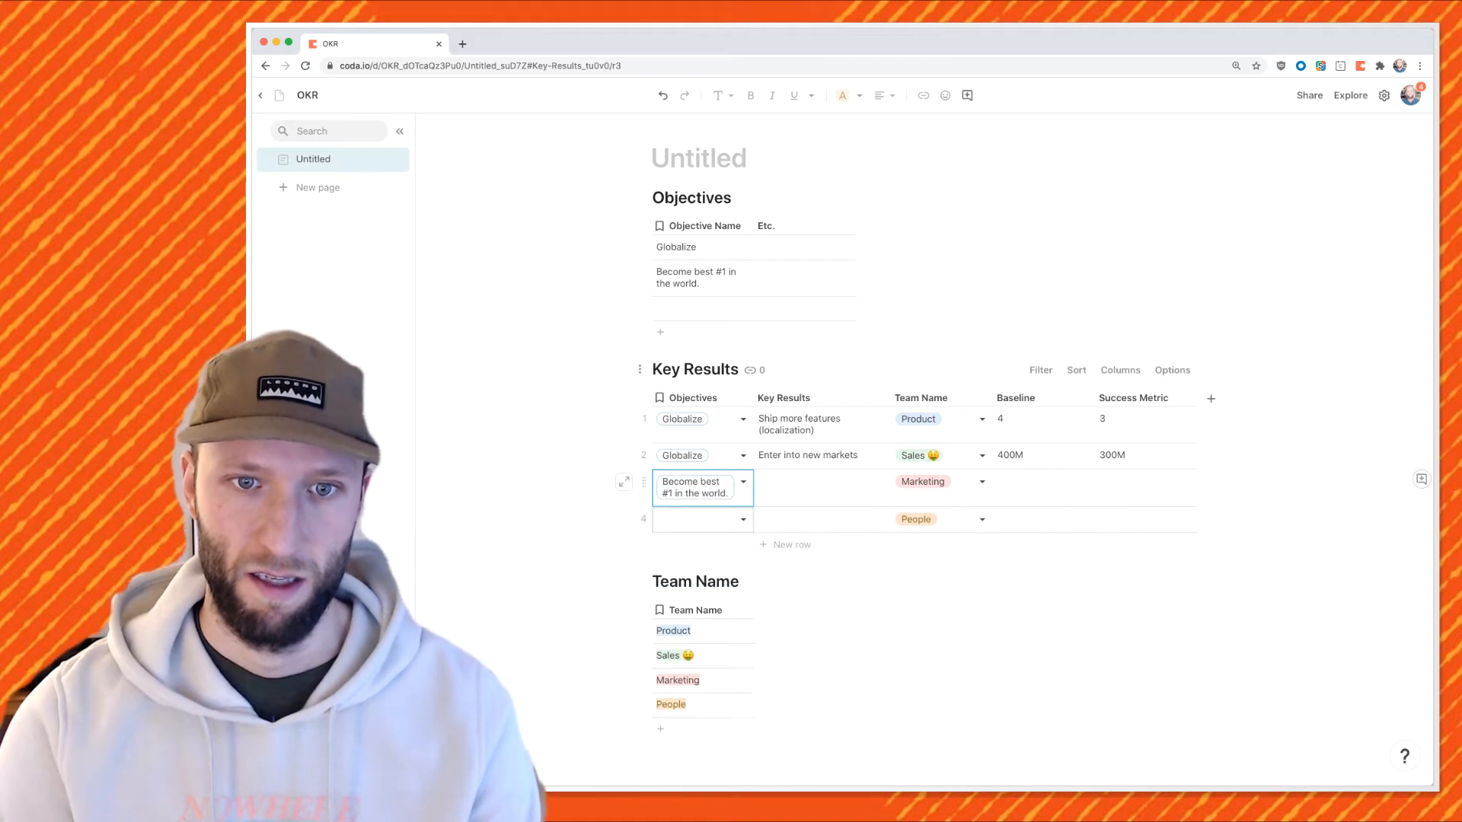
pyautogui.doubleClick(681, 519)
pyautogui.click(682, 557)
# Give Marketing the key result 'Brand recognized in top 10 publications' with baseline 7 and metric 10.
pyautogui.click(822, 487)
pyautogui.write('Brand recognized in top 1')
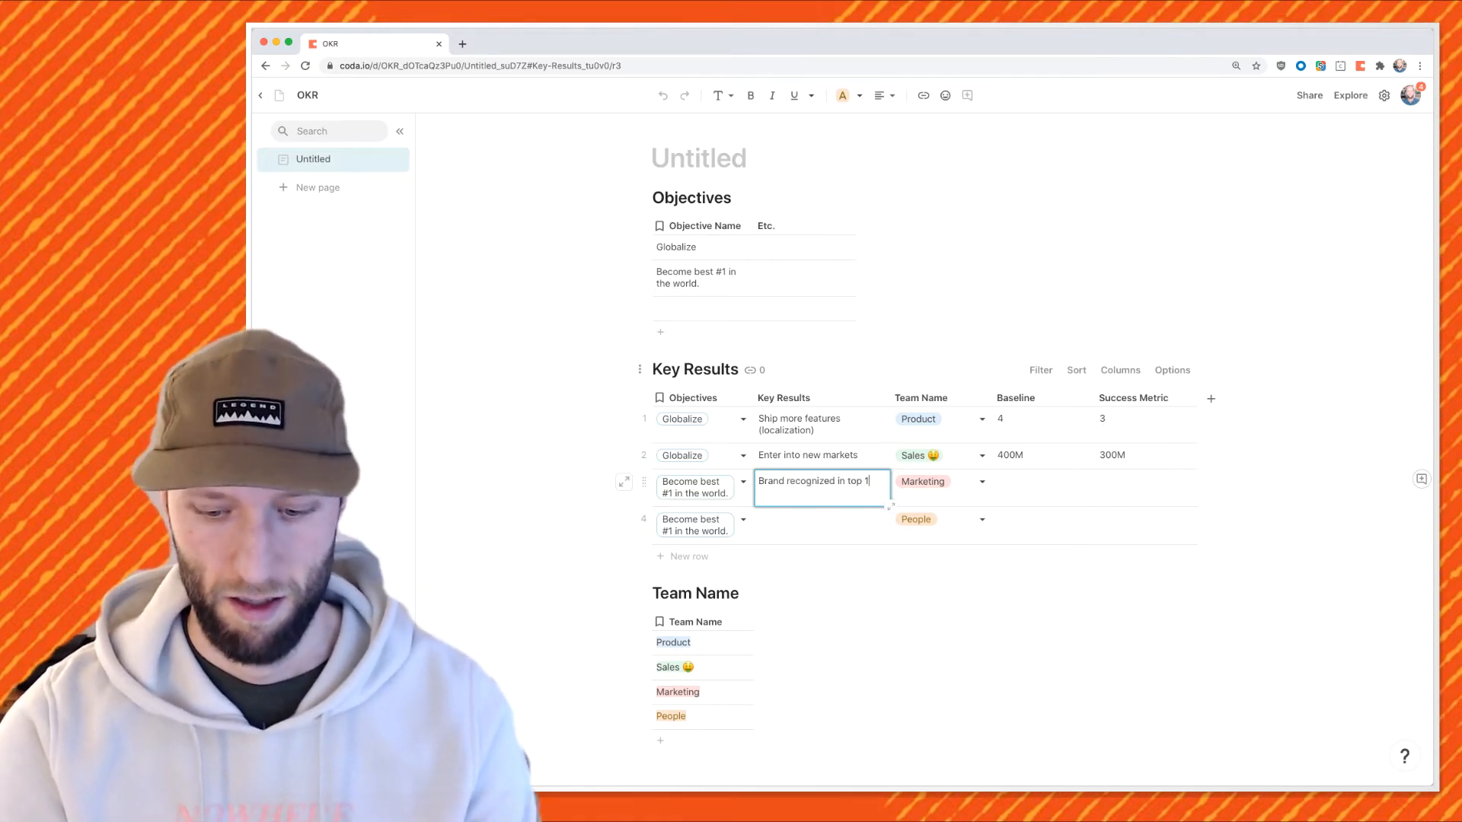
pyautogui.press('Tab')
pyautogui.press('Tab')
pyautogui.hotkey('shift', 'Tab')
pyautogui.write('7')
pyautogui.press('Tab')
pyautogui.write('10')
pyautogui.press('Return')
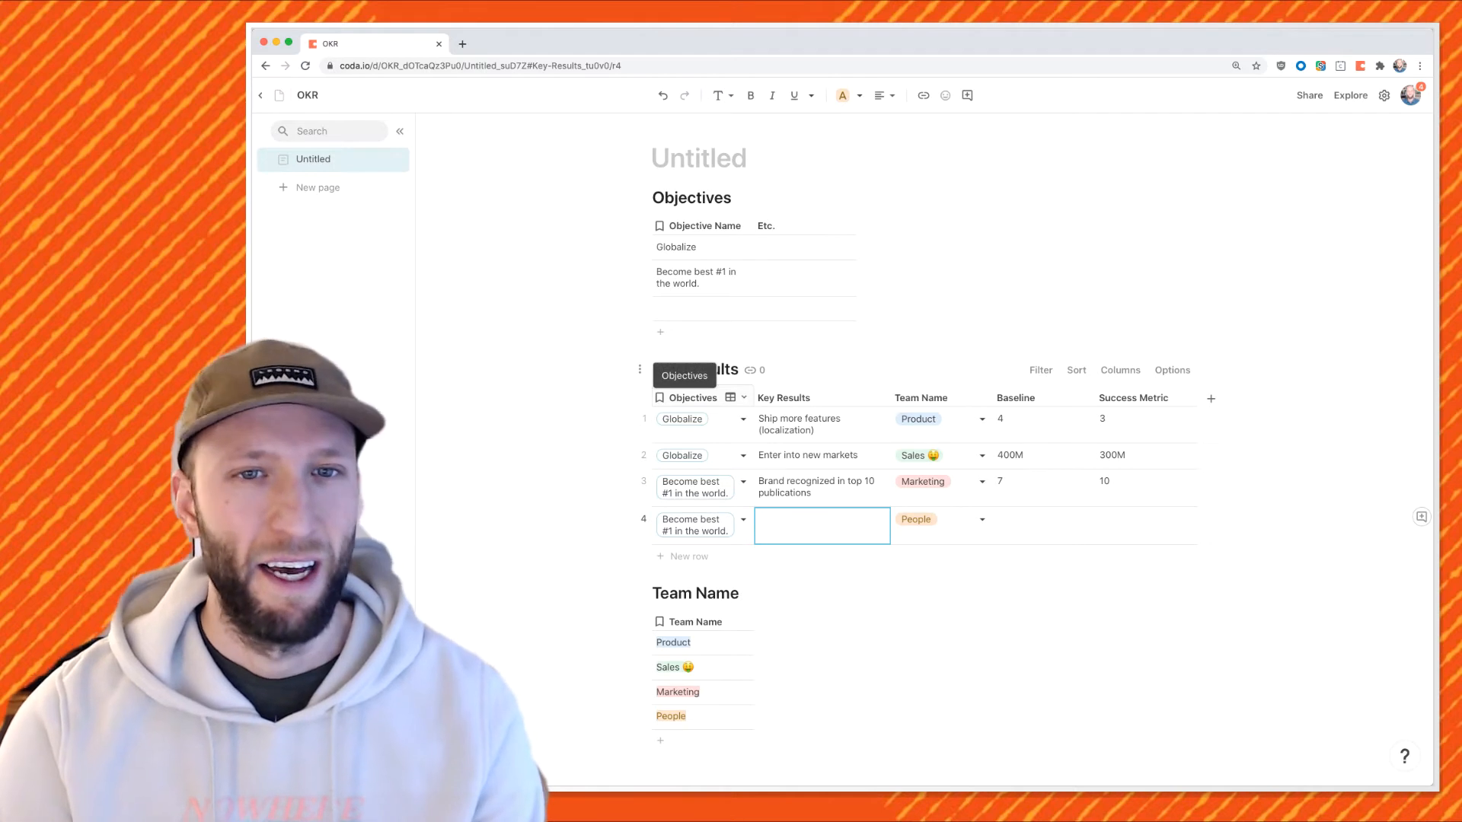
# Delete the empty Objectives row and group Key Results by objective with row counts hidden.
pyautogui.click(644, 310)
pyautogui.press('BackSpace')
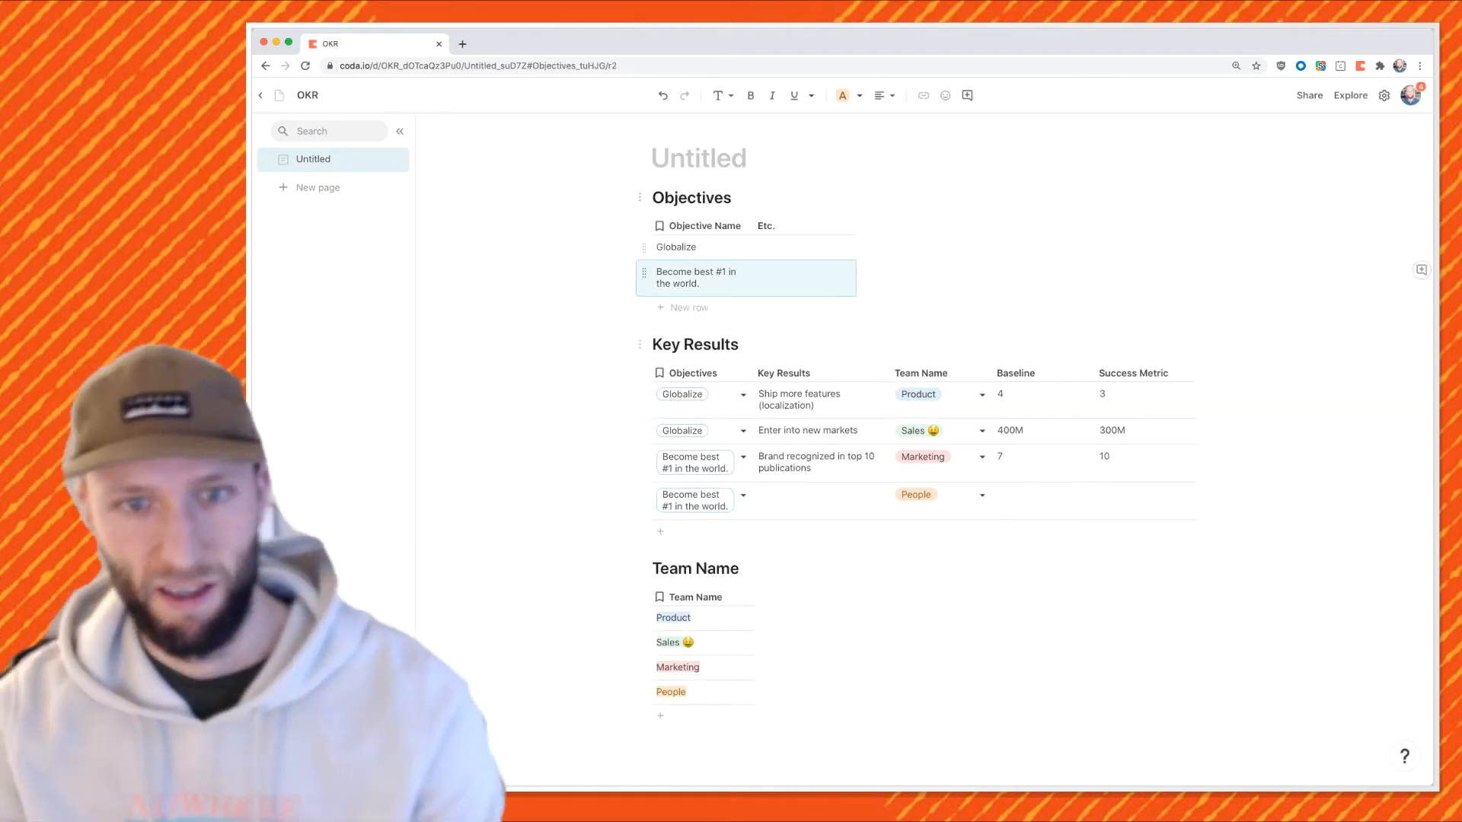
pyautogui.rightClick(682, 370)
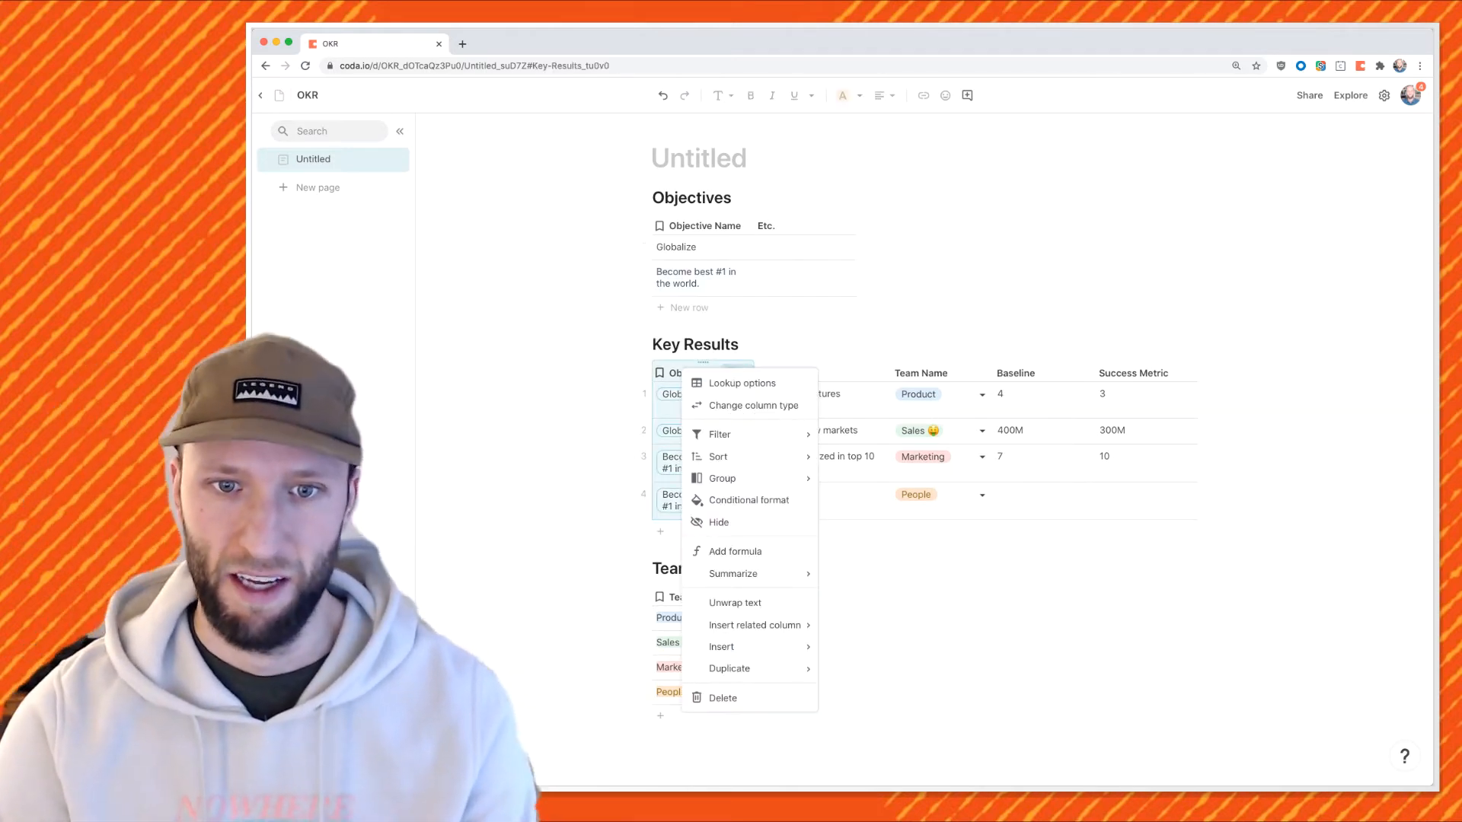
pyautogui.moveTo(723, 478)
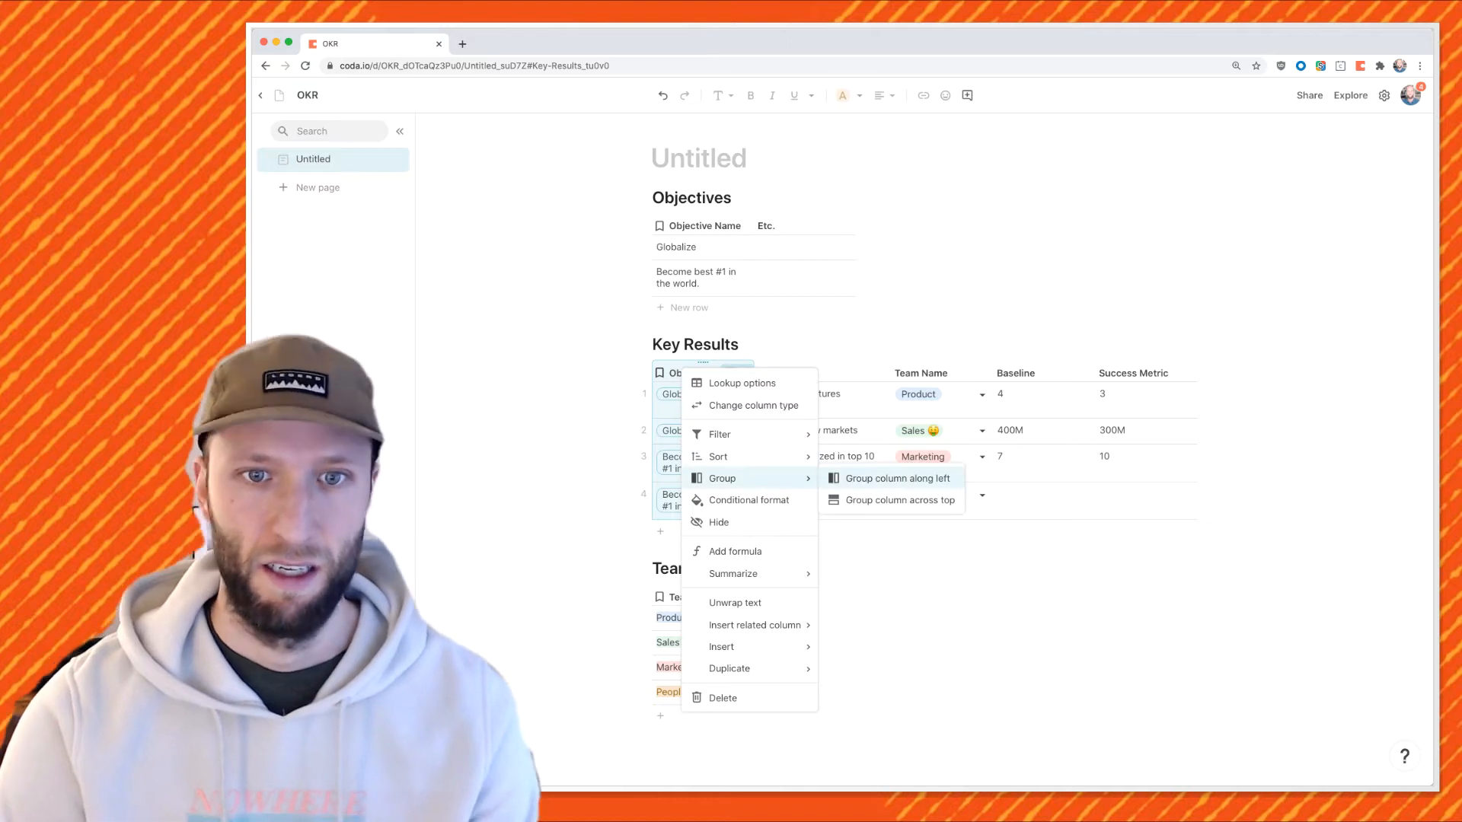
pyautogui.click(898, 478)
pyautogui.click(737, 395)
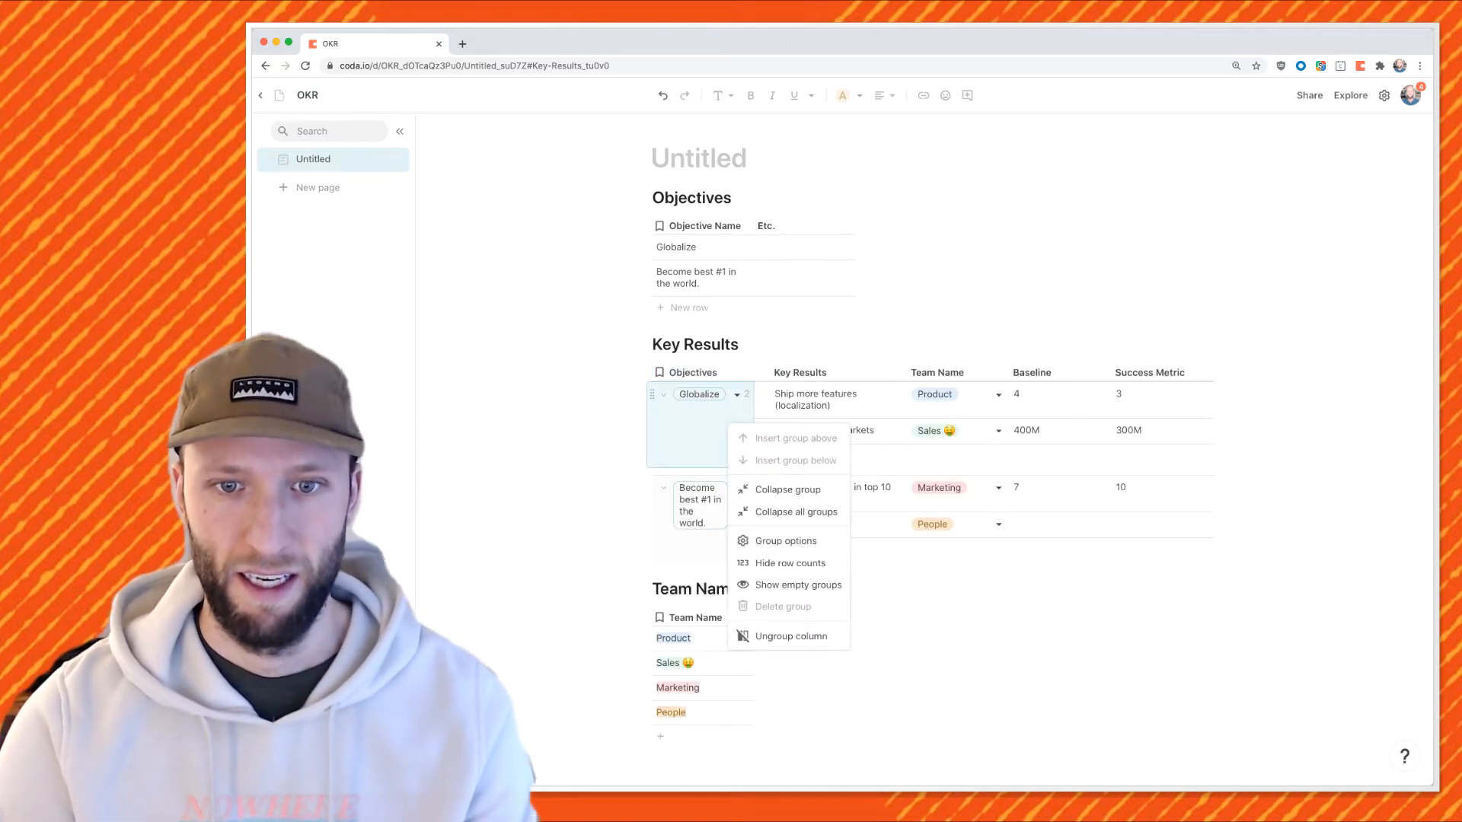
pyautogui.click(790, 563)
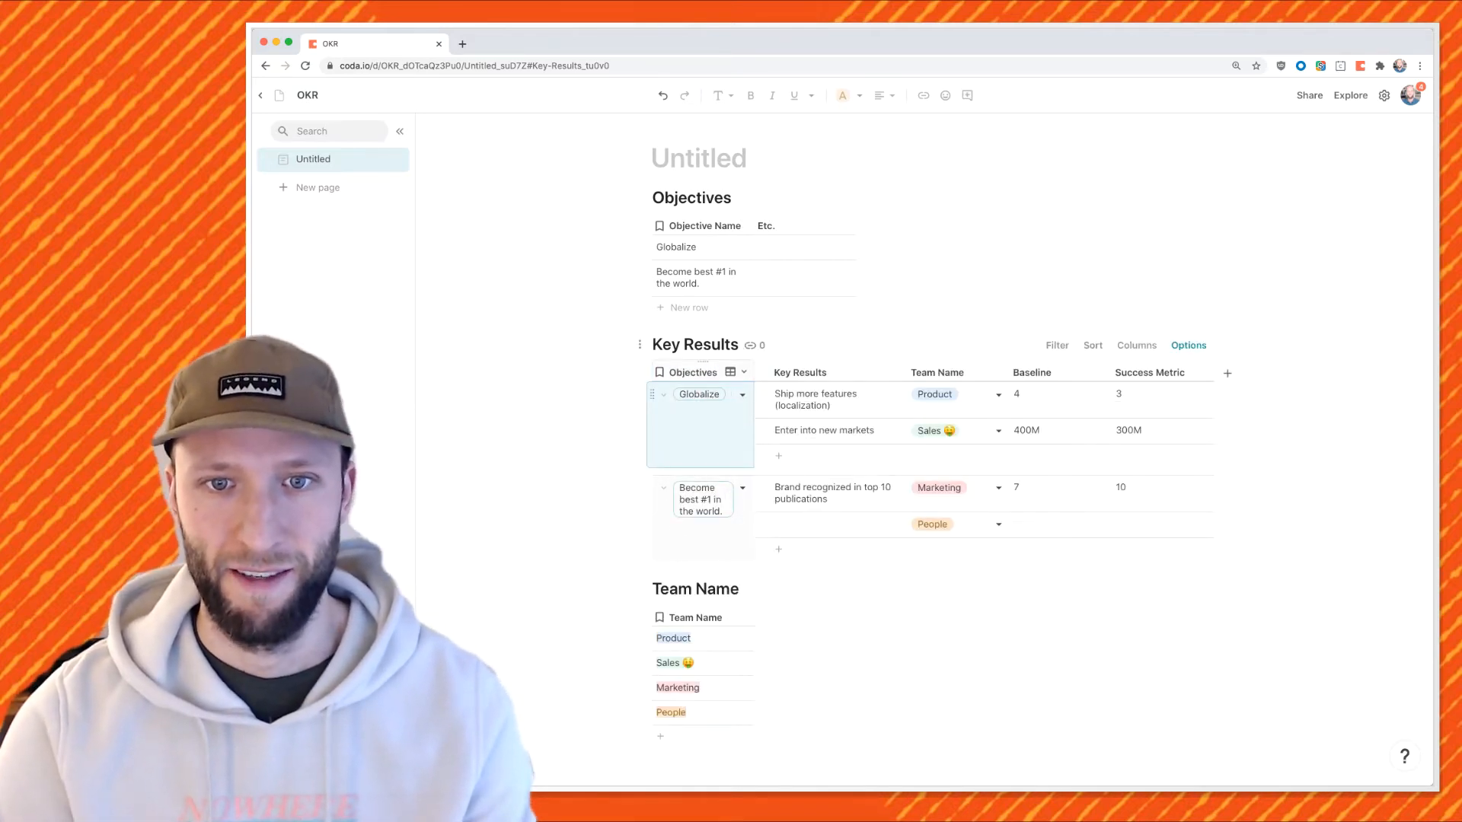
# Add a Product row with key result 'NPS of 50%' under 'Become best #1 in the world.'.
pyautogui.click(788, 549)
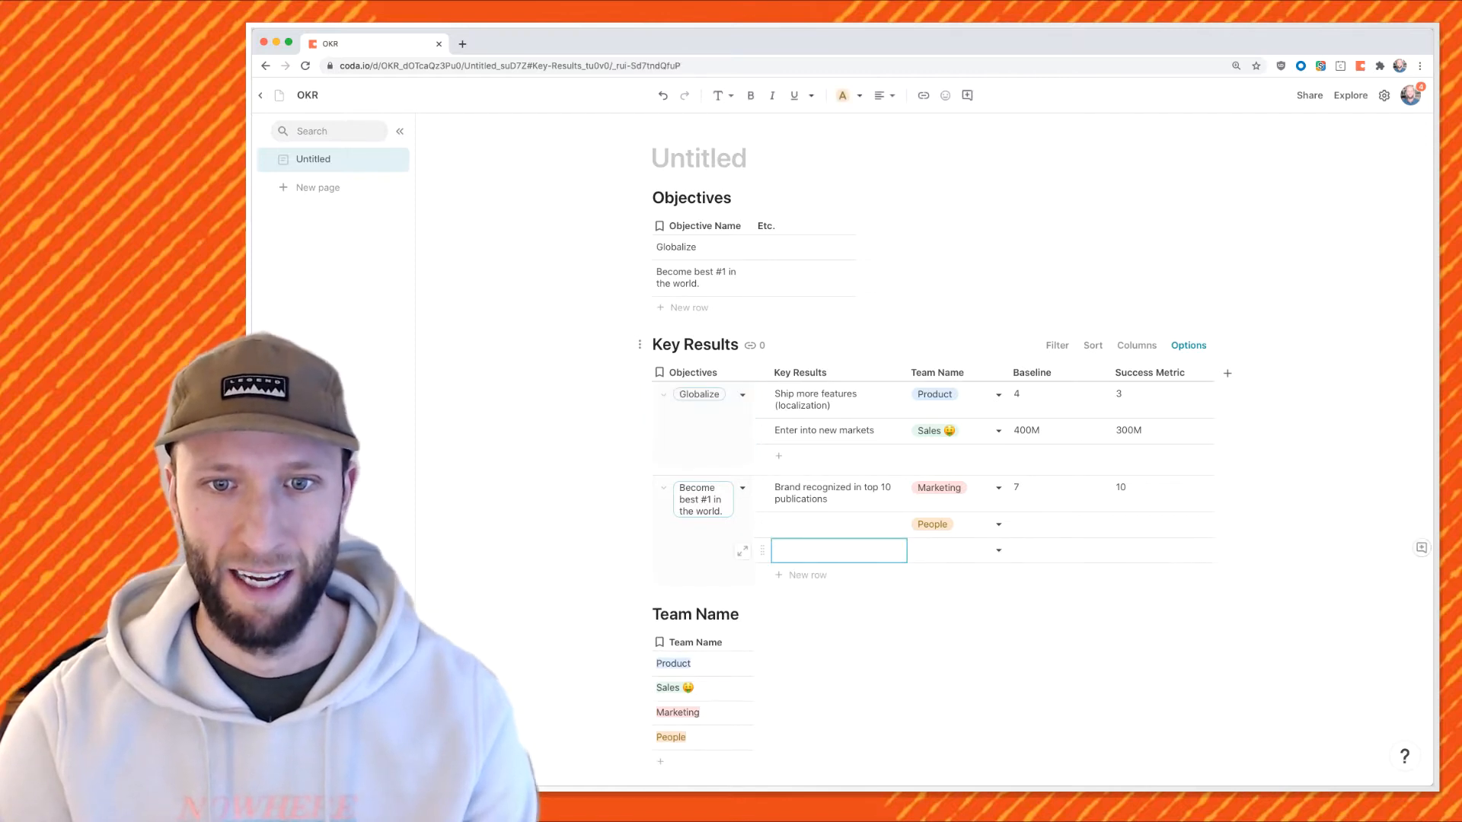
pyautogui.click(998, 550)
pyautogui.click(944, 567)
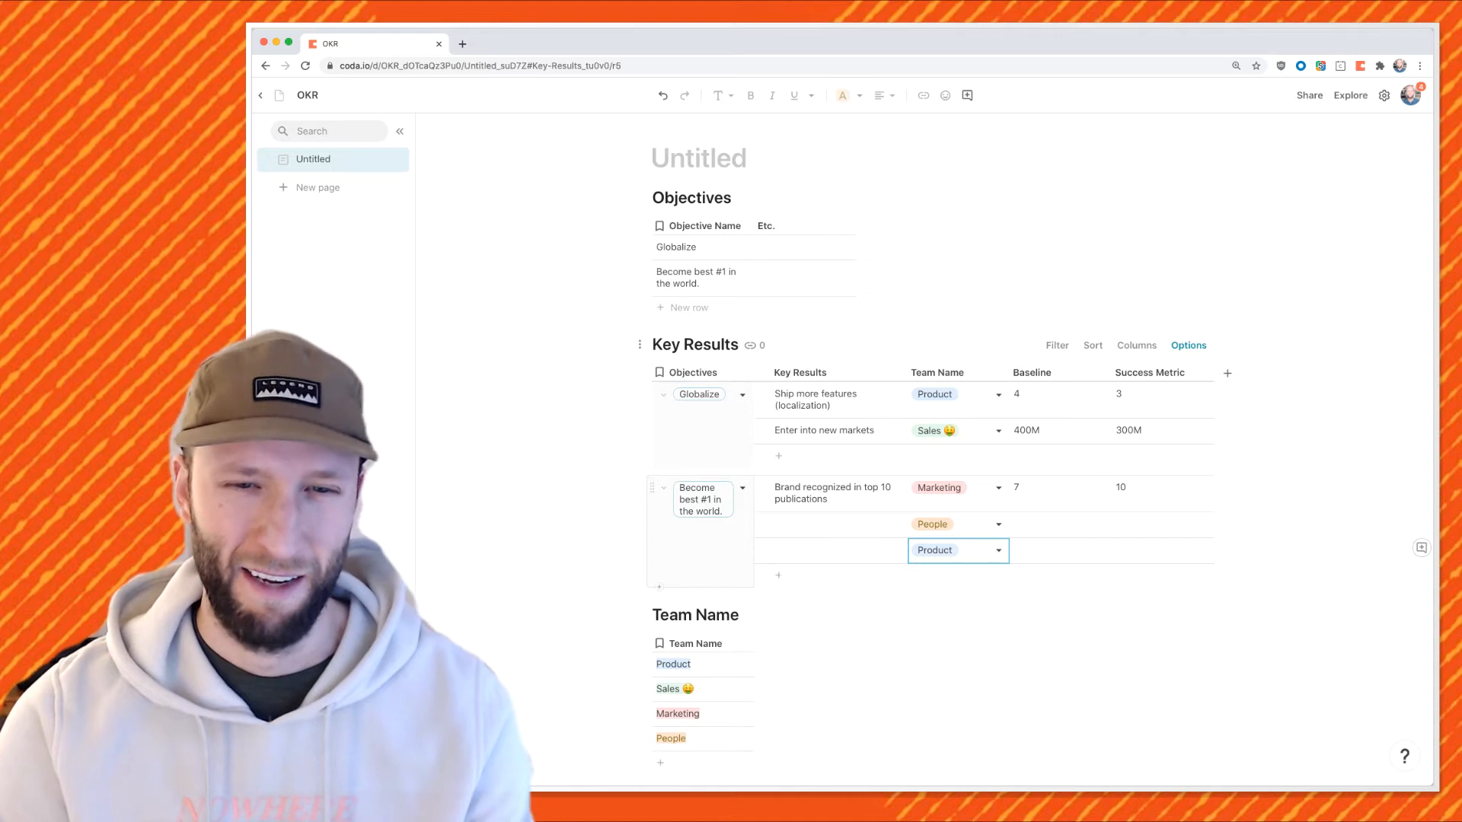
pyautogui.click(839, 551)
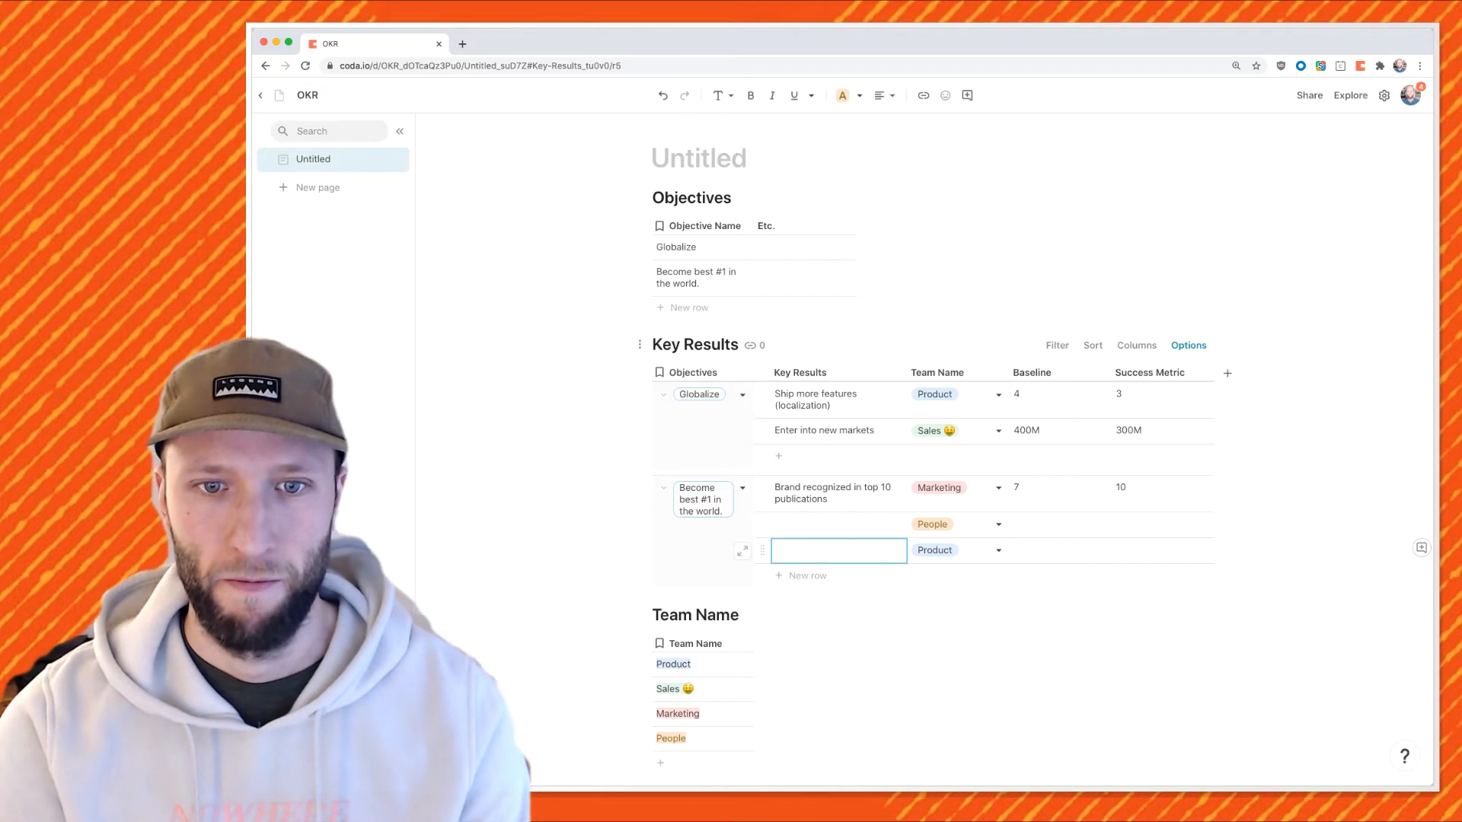
pyautogui.write('NPS of 50%')
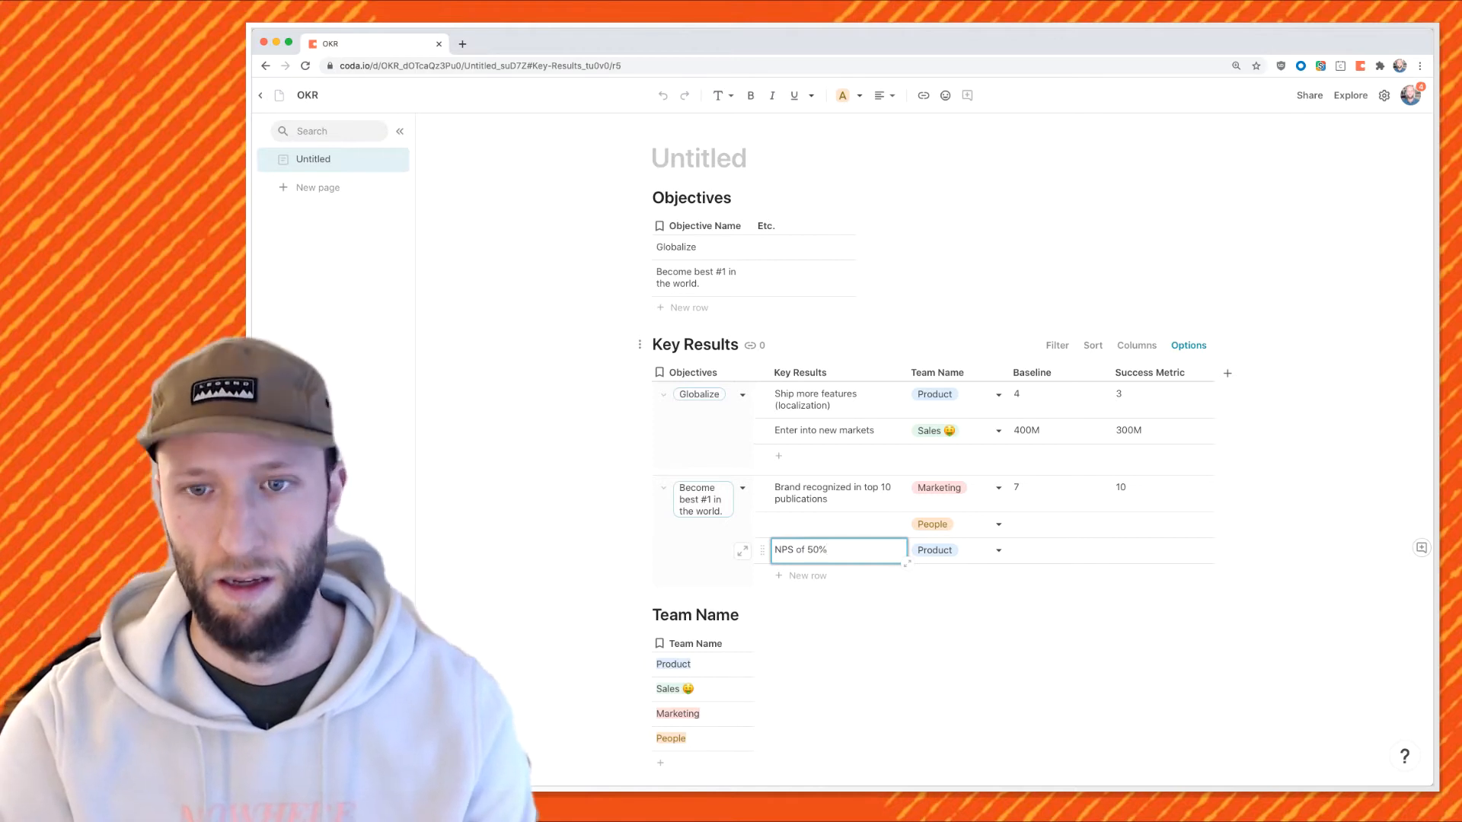
pyautogui.press('Tab')
# Enter 'Hire really awesome people.' as the People row's key result.
pyautogui.click(838, 524)
pyautogui.write('Hire really aw')
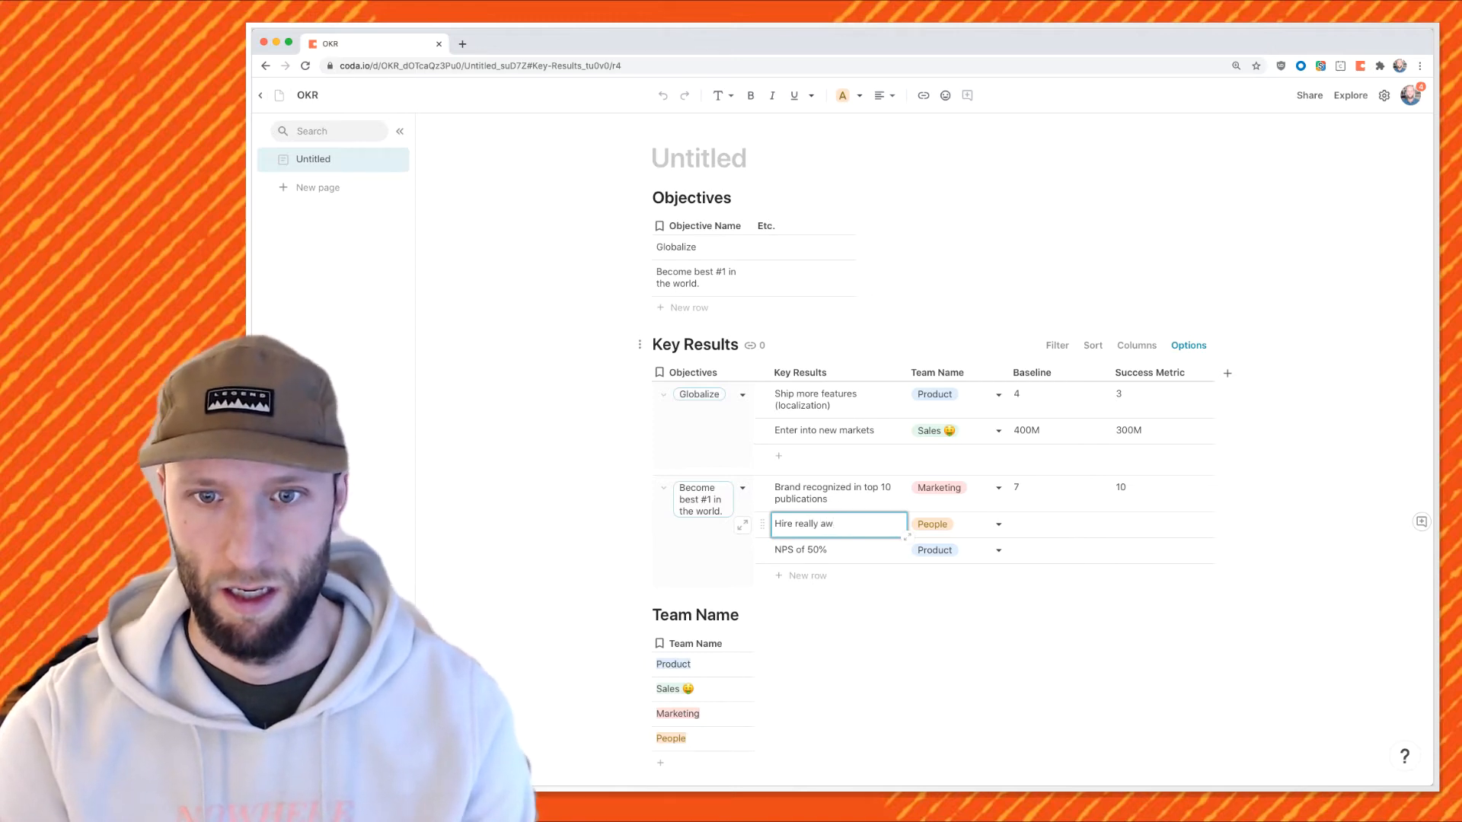
pyautogui.write('esome people.')
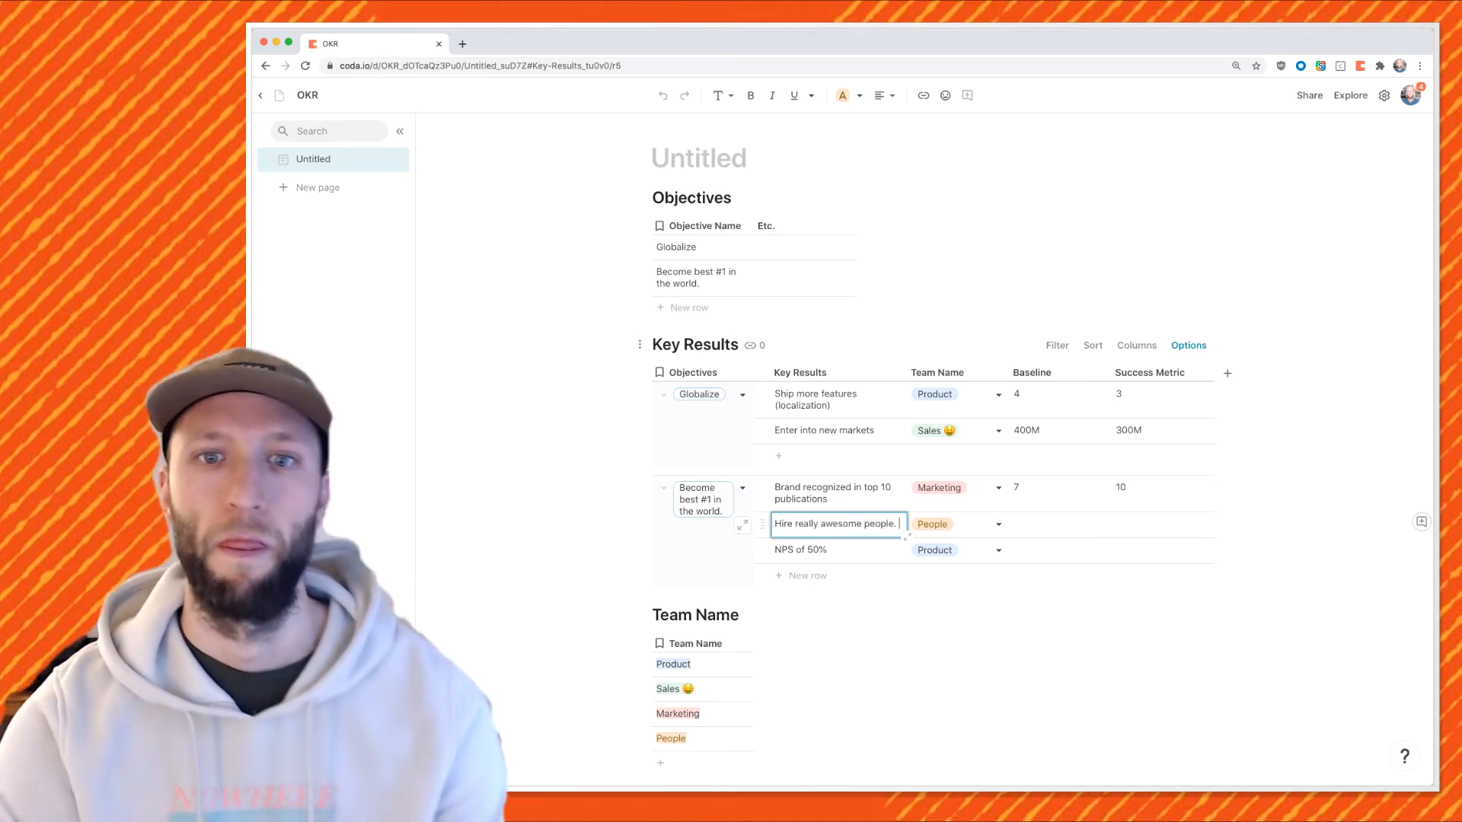
pyautogui.press('Return')
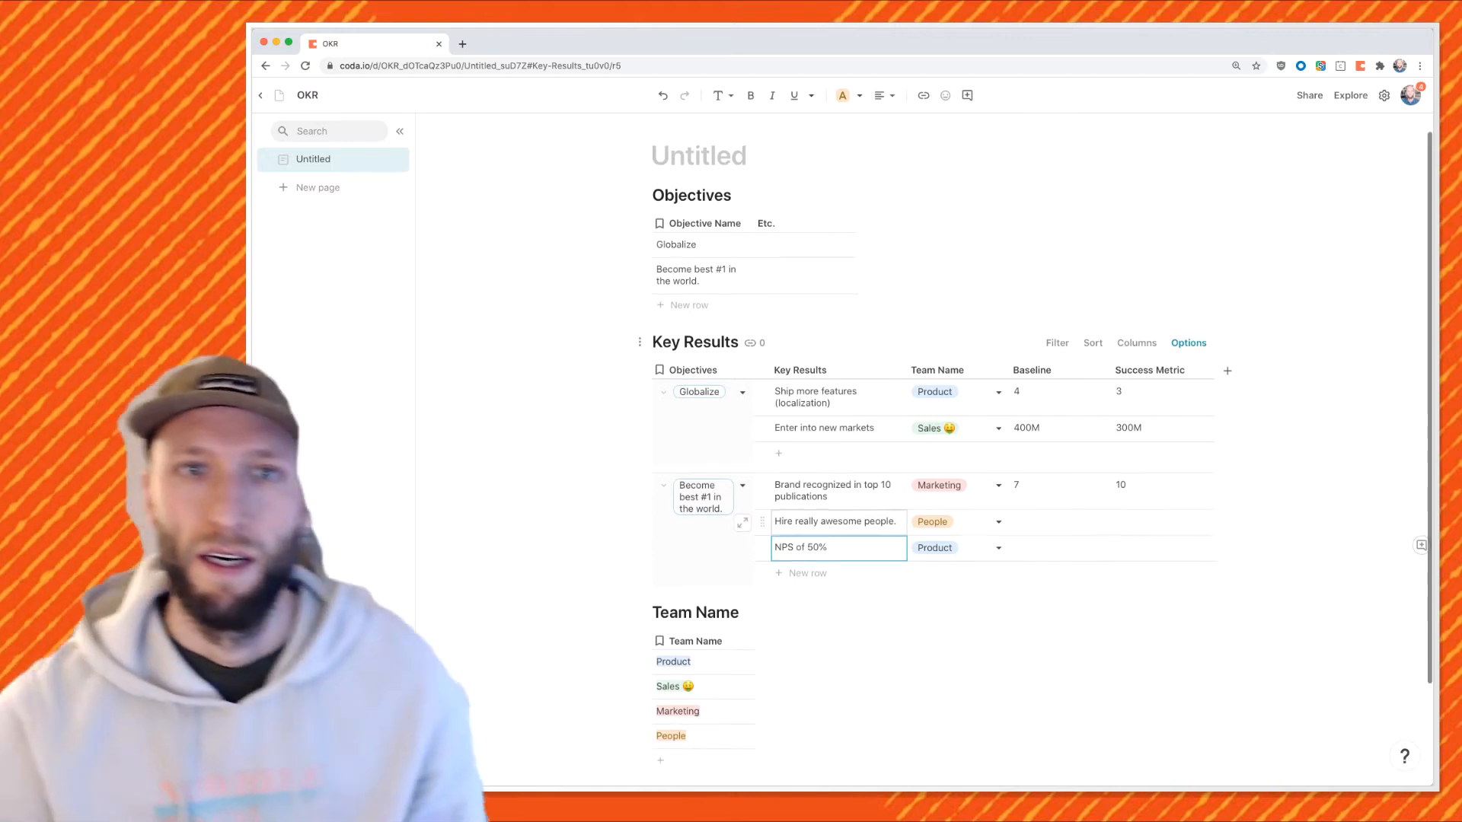
pyautogui.scroll(-1, 762, 529)
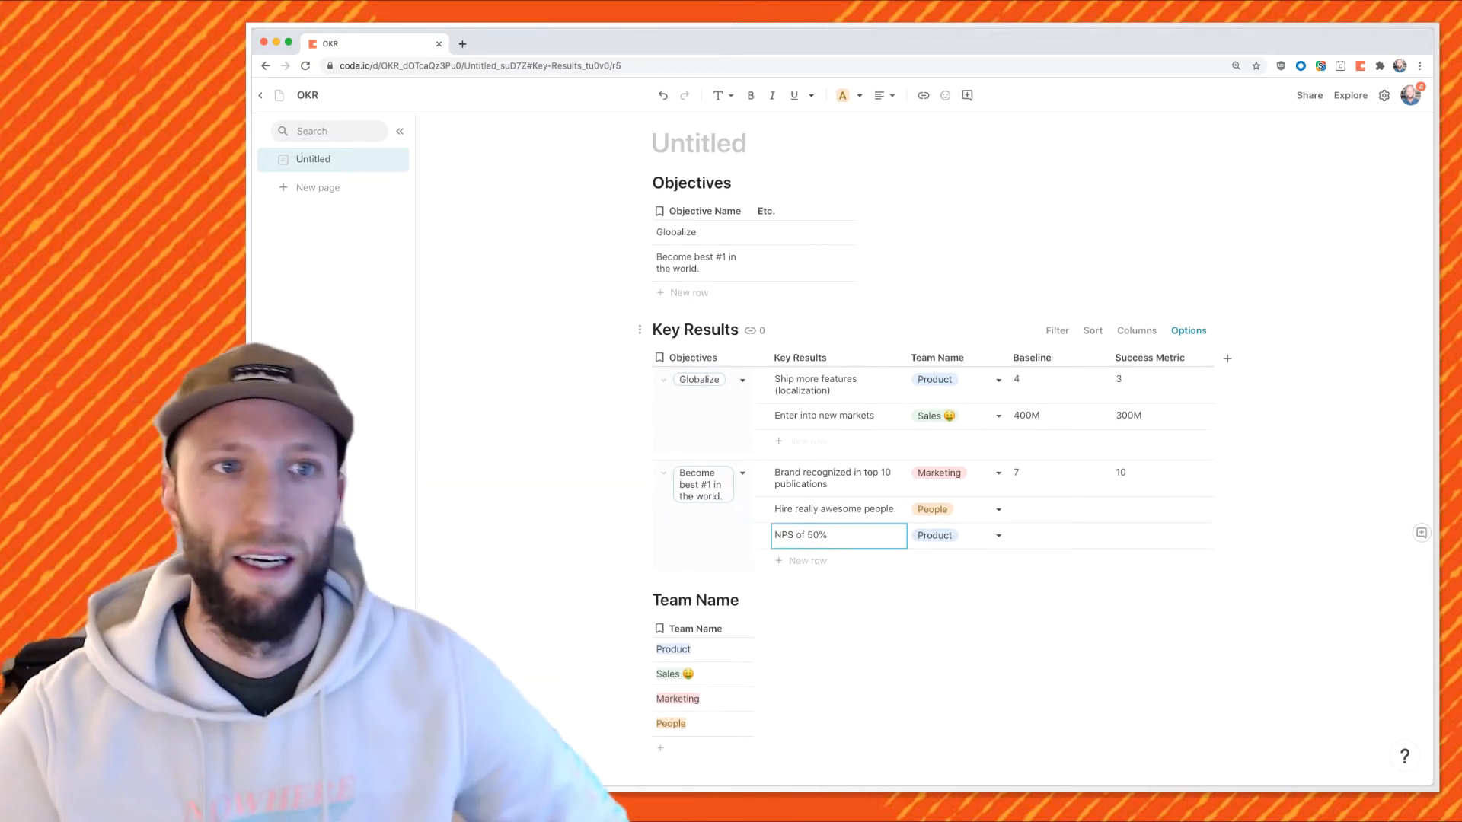
pyautogui.scroll(1, 998, 459)
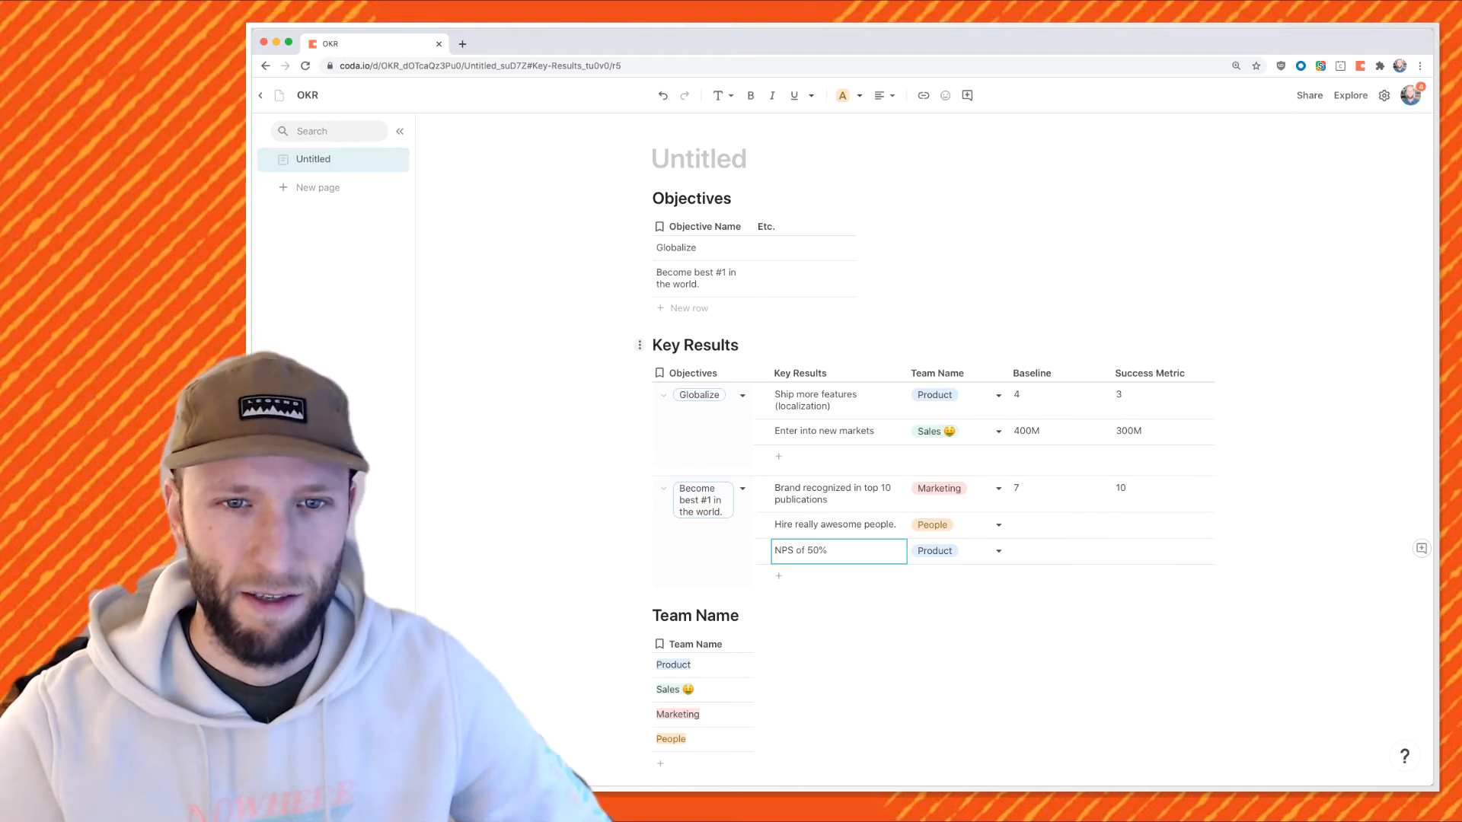
# Turn the Key Results, Objectives and Team Name tables into pages, renaming Team Name to Teams.
pyautogui.moveTo(640, 345); pyautogui.dragTo(318, 200)
pyautogui.moveTo(640, 215); pyautogui.dragTo(319, 208)
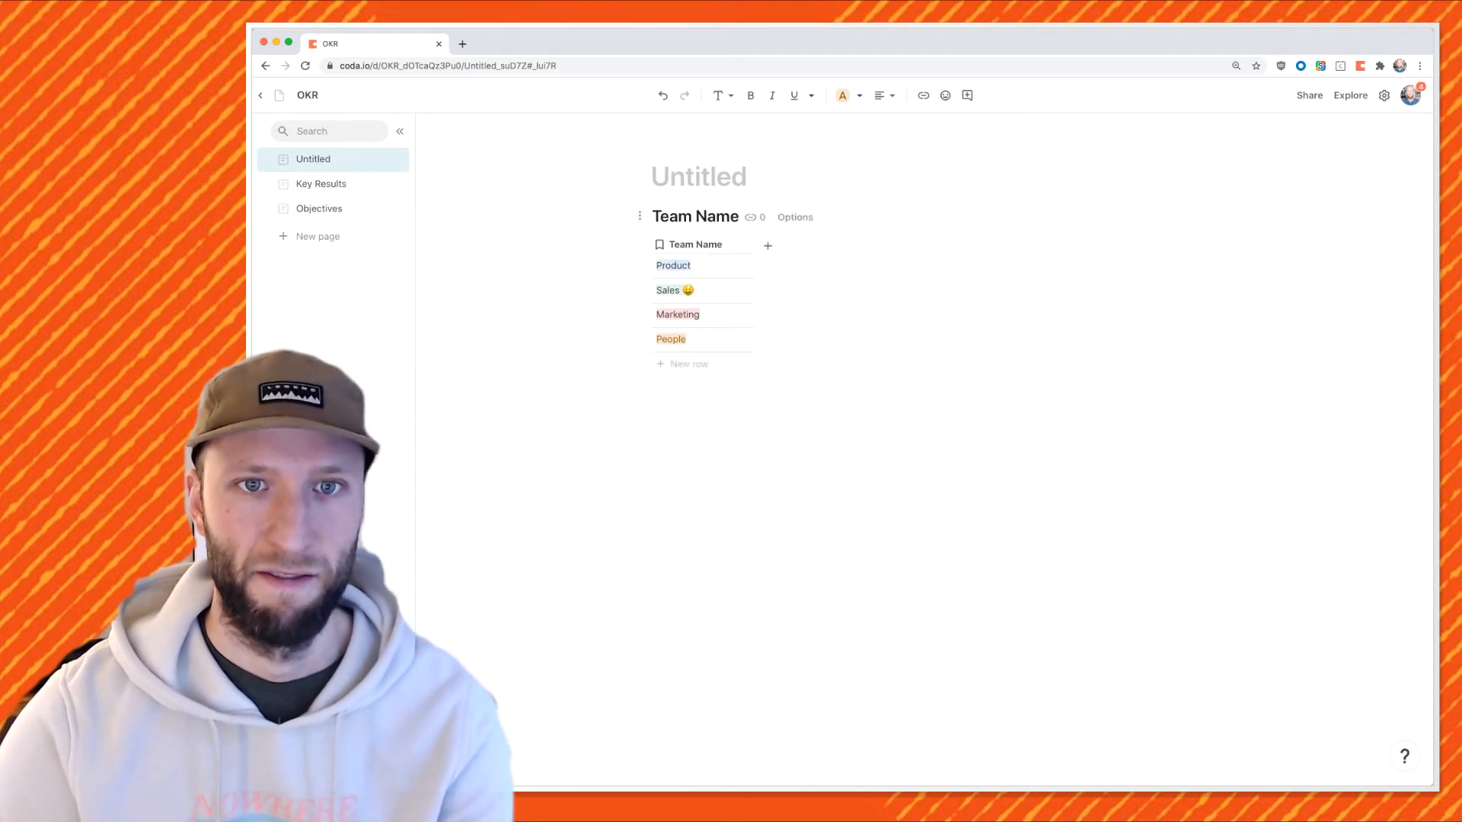
pyautogui.moveTo(639, 215); pyautogui.dragTo(328, 235)
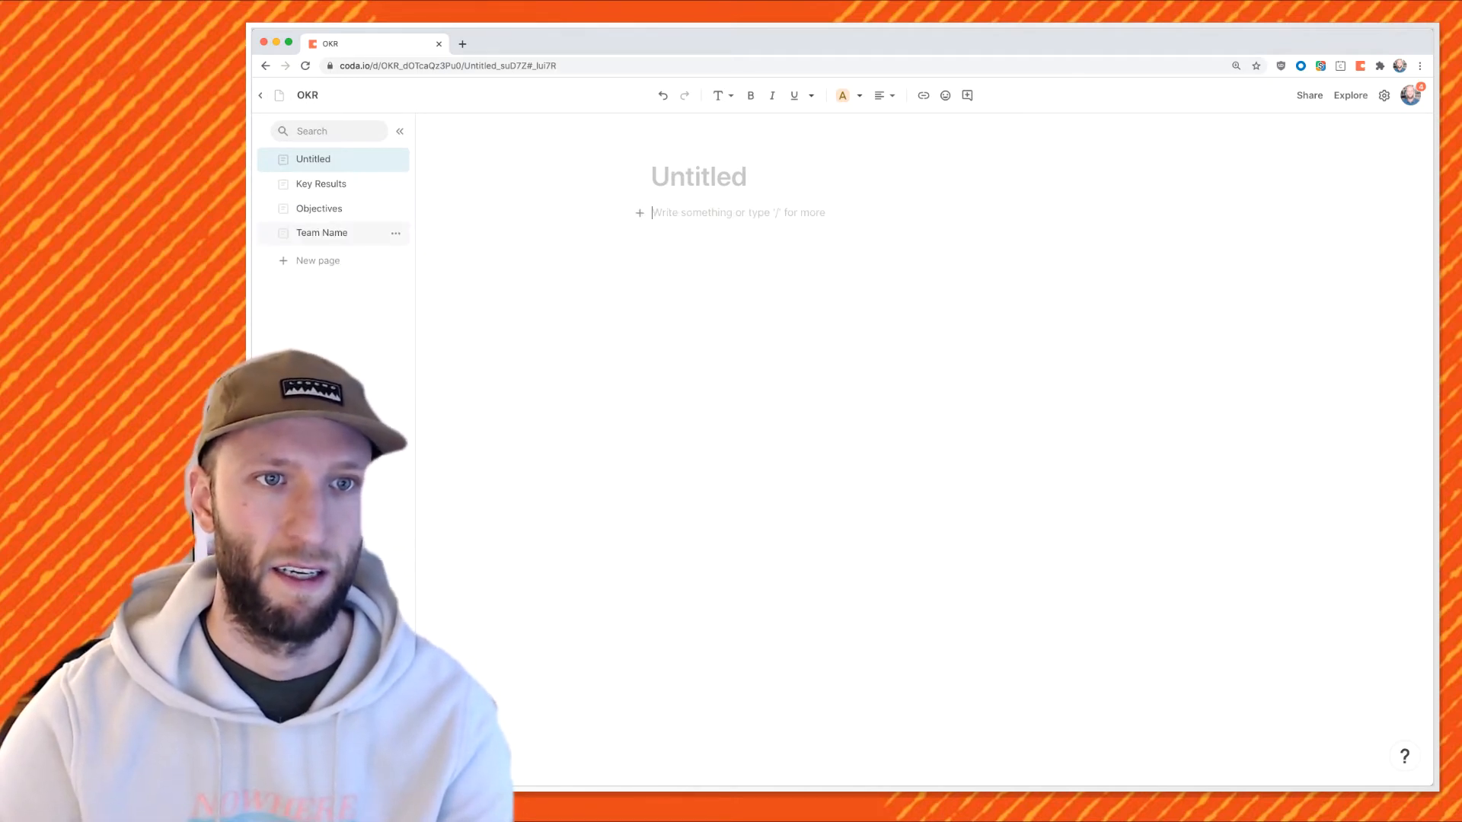
pyautogui.click(322, 233)
pyautogui.moveTo(794, 177); pyautogui.dragTo(722, 177)
pyautogui.press('BackSpace')
pyautogui.press('BackSpace')
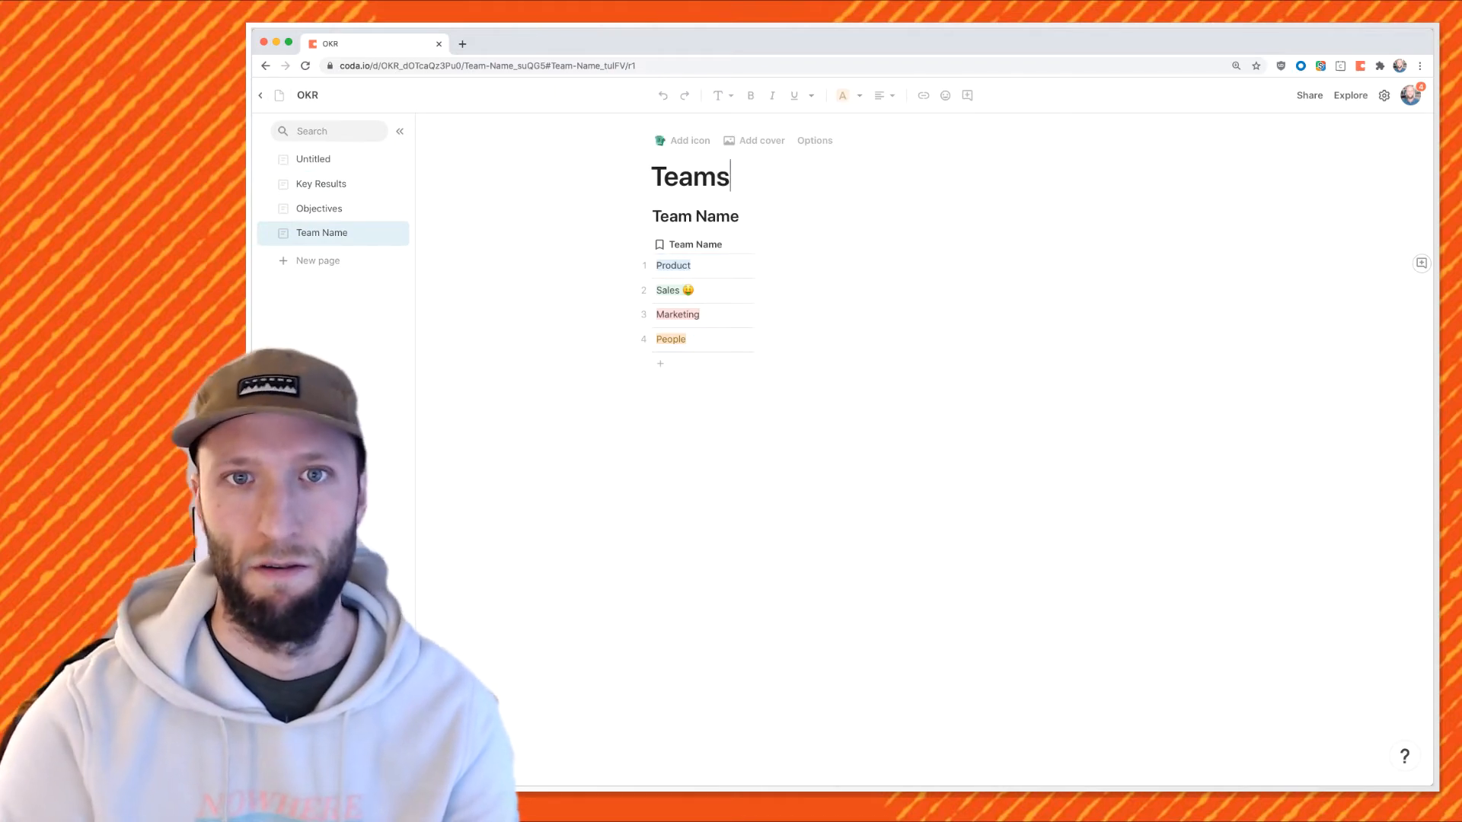
pyautogui.write('s')
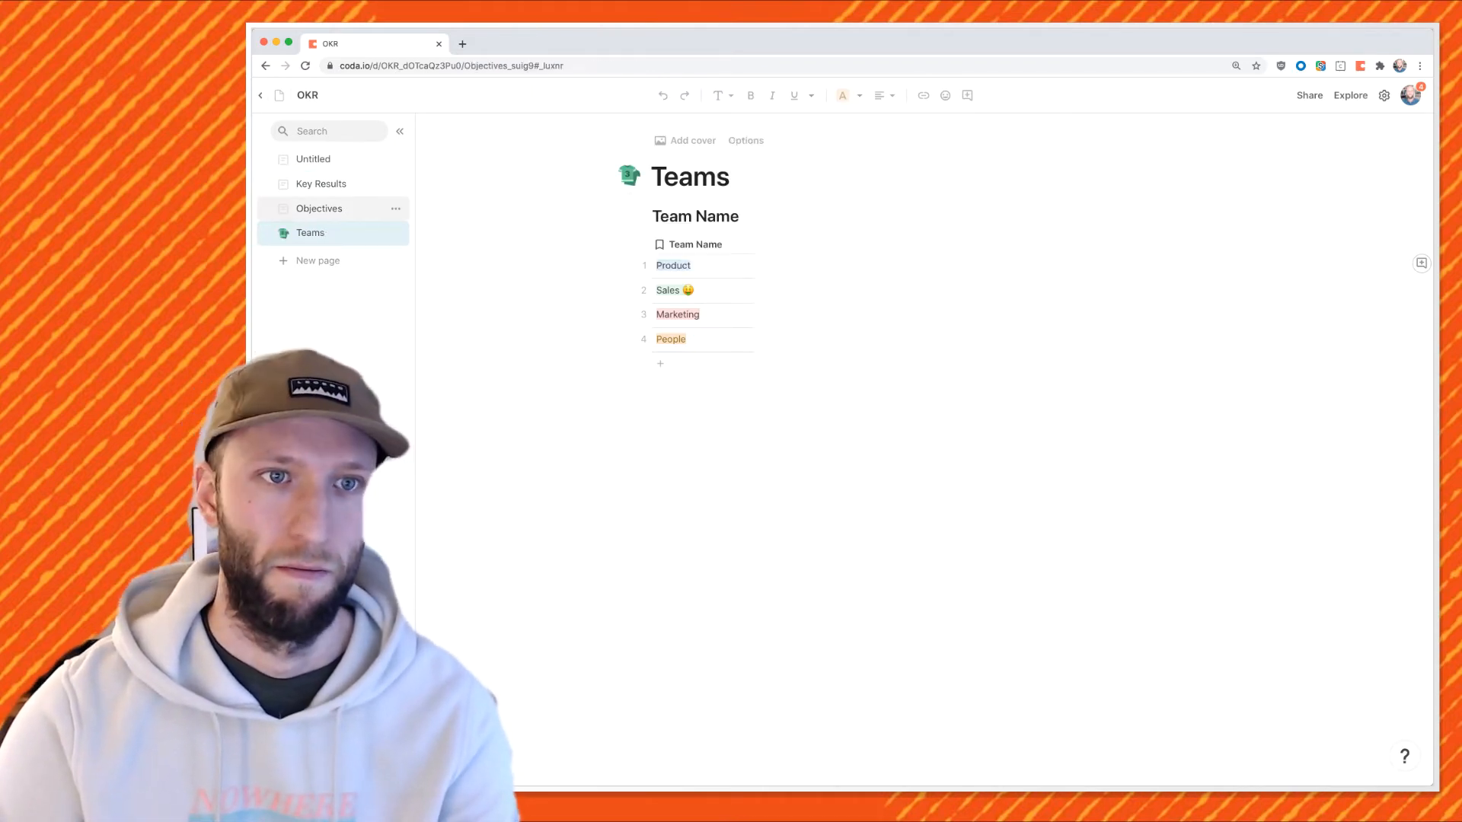
# Add icons to the Objectives and Key Results pages.
pyautogui.click(321, 209)
pyautogui.click(682, 140)
pyautogui.click(322, 184)
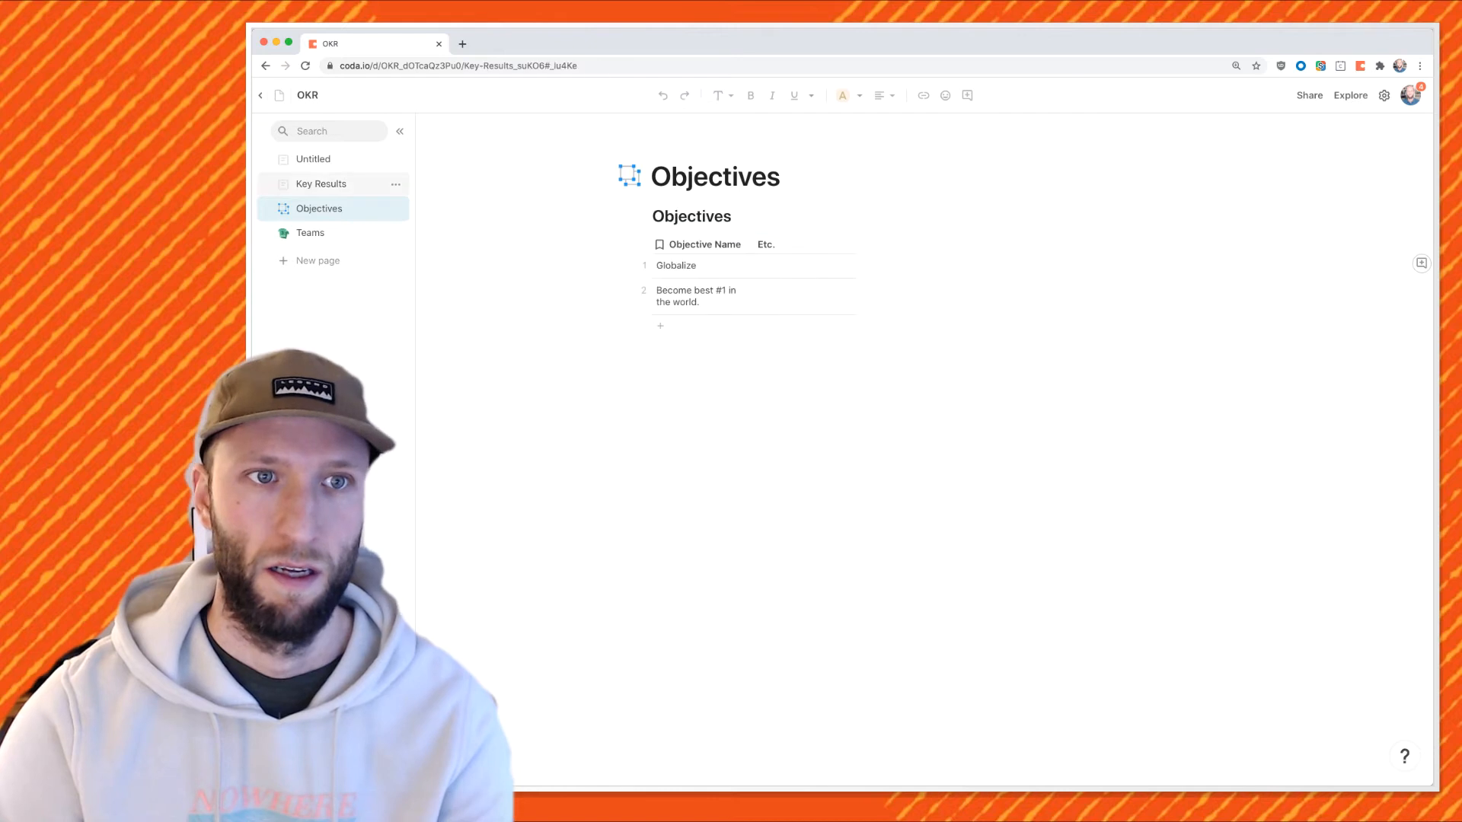
pyautogui.click(682, 140)
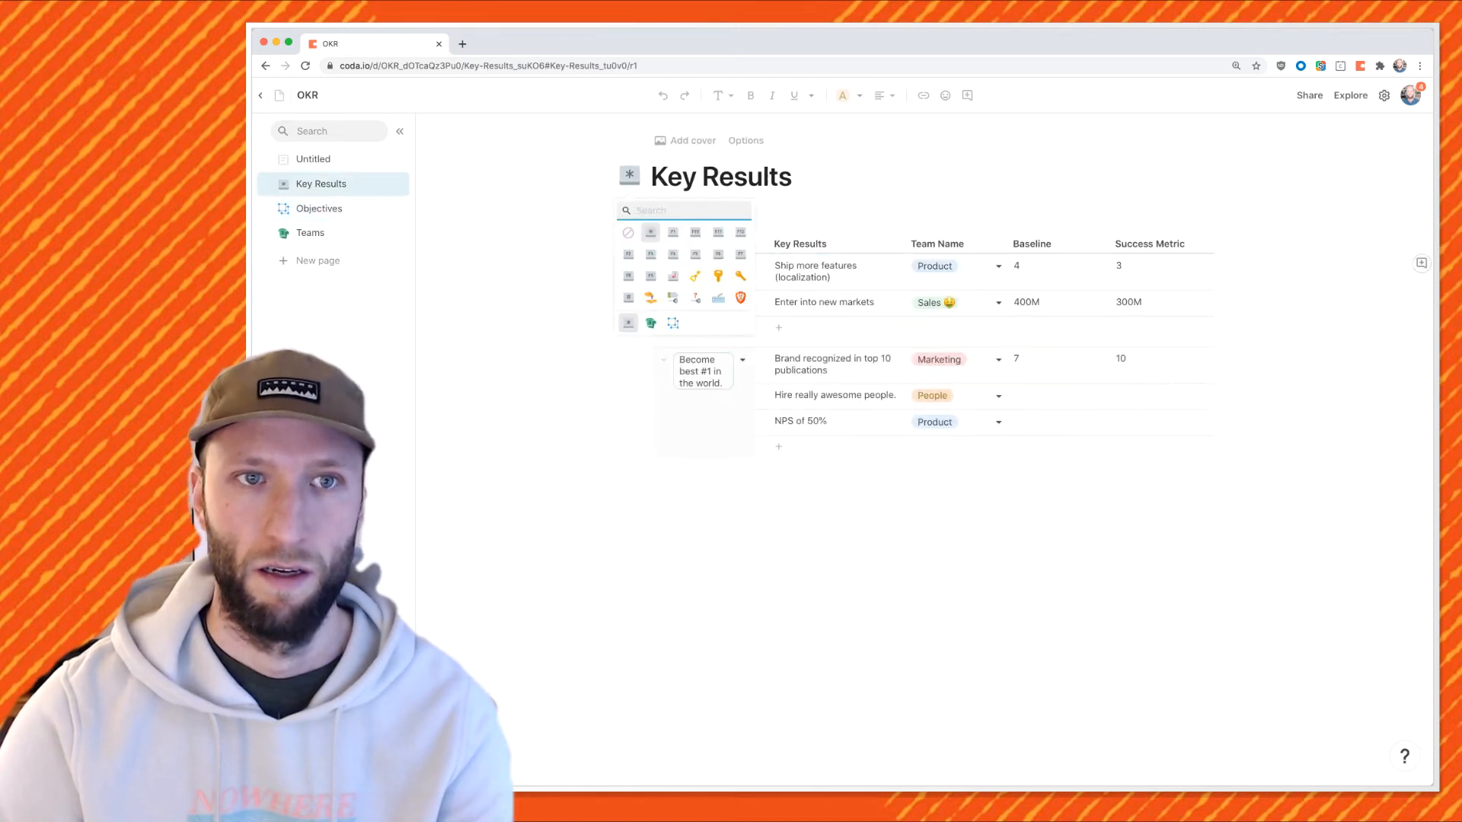
pyautogui.click(794, 176)
# Title the Untitled page 'Intro / Welcome to our OKR tracker', then start a search in a new browser tab.
pyautogui.click(313, 158)
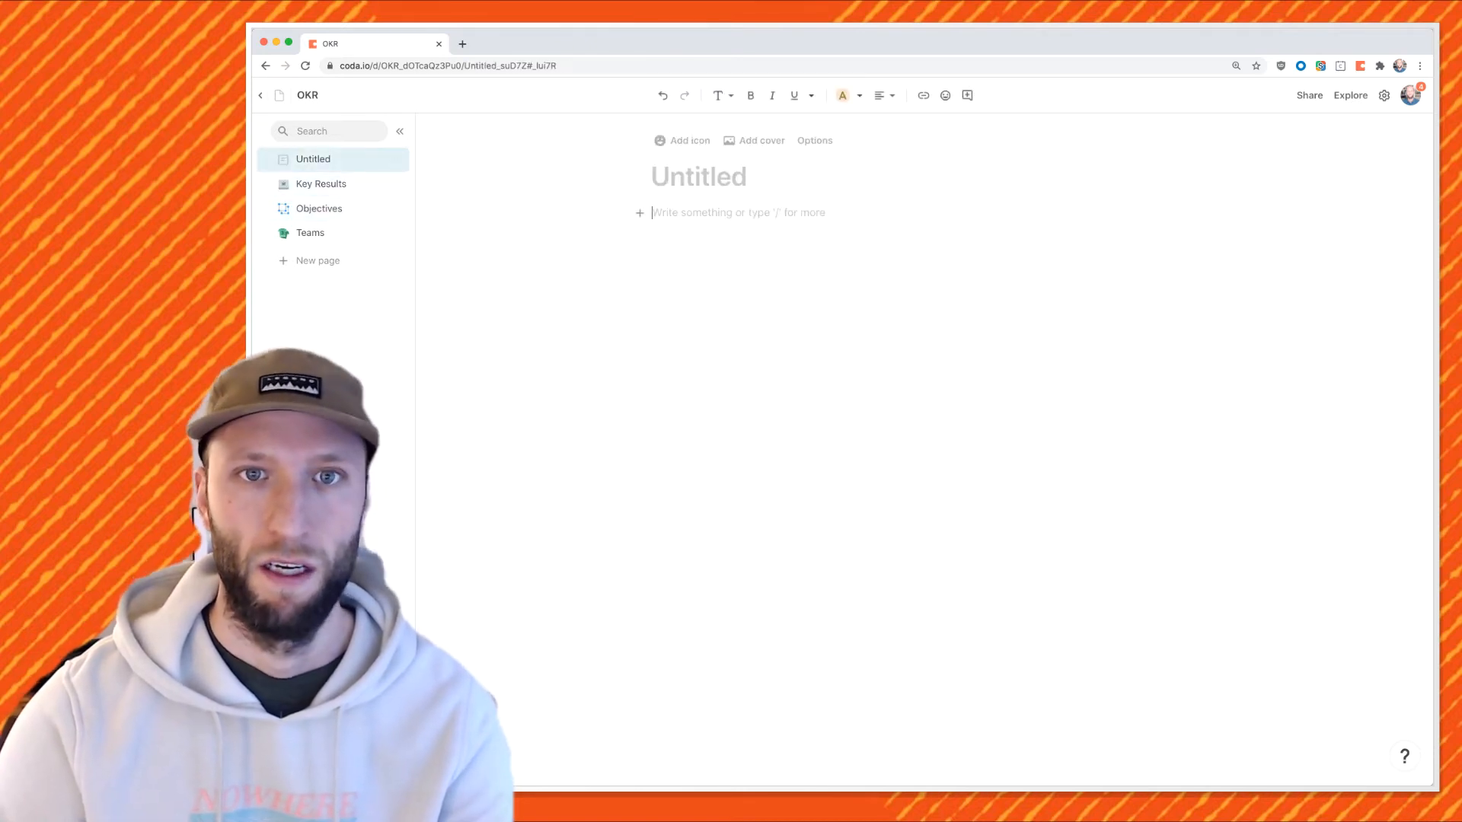
pyautogui.write('Intro / Welcome to our OKR trabckers')
pyautogui.press('BackSpace')
pyautogui.press('Return')
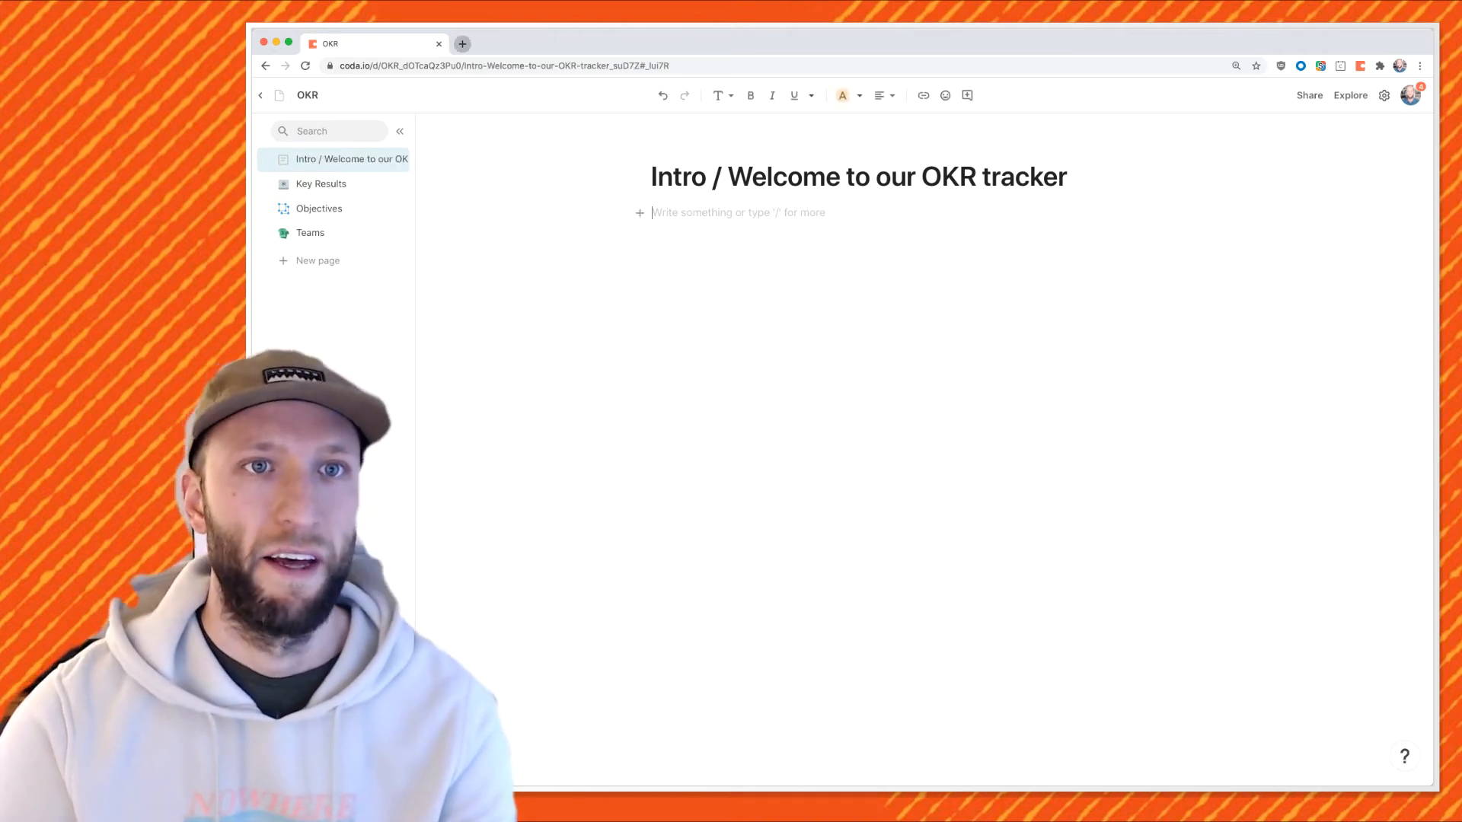
pyautogui.press('super+t')
pyautogui.write('quarle')
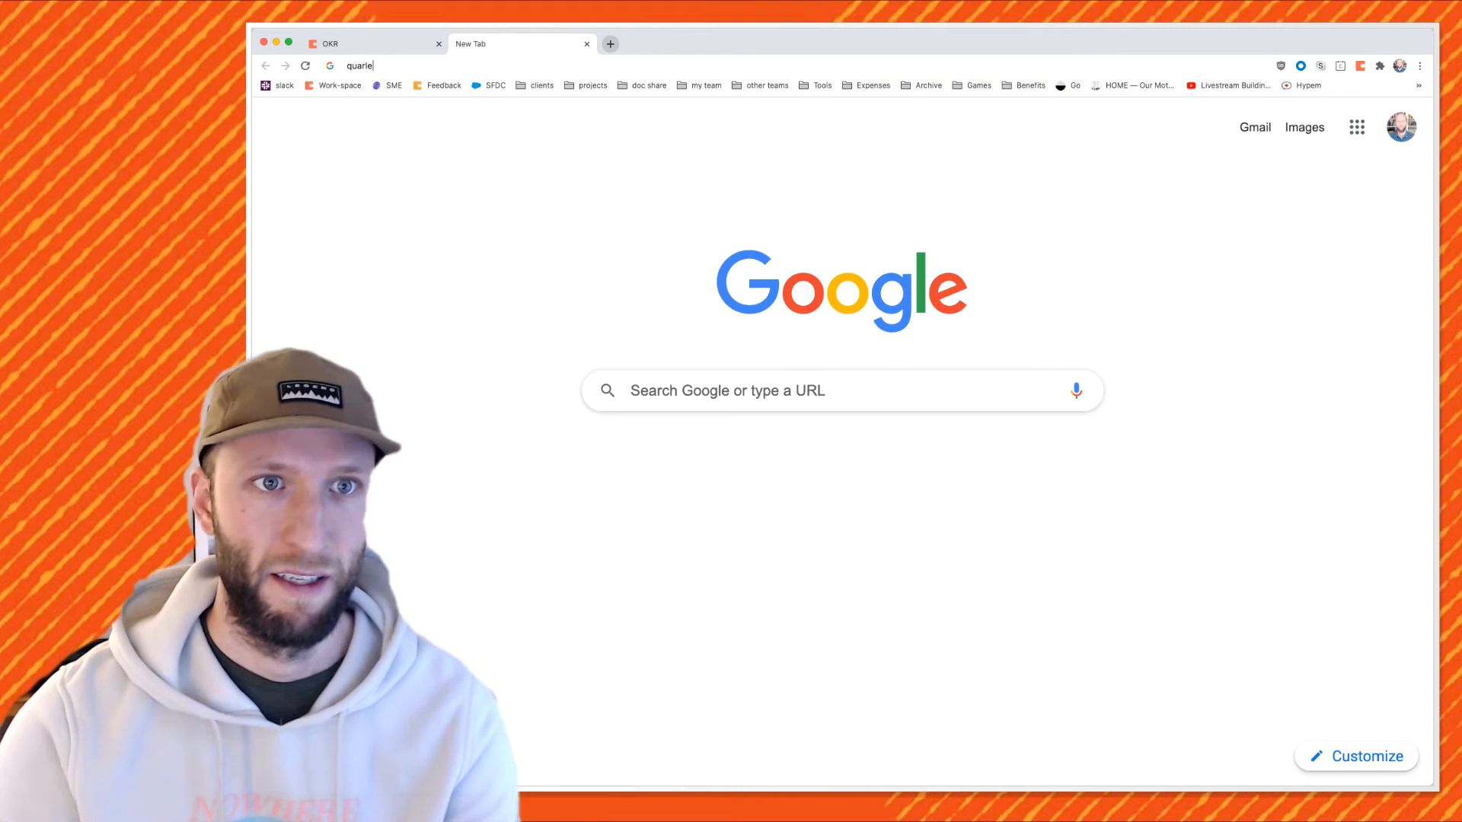
# Load the suggested 'Copy of Quarterly Planning that Doesn't Suck' doc from the address bar.
pyautogui.press('Return')
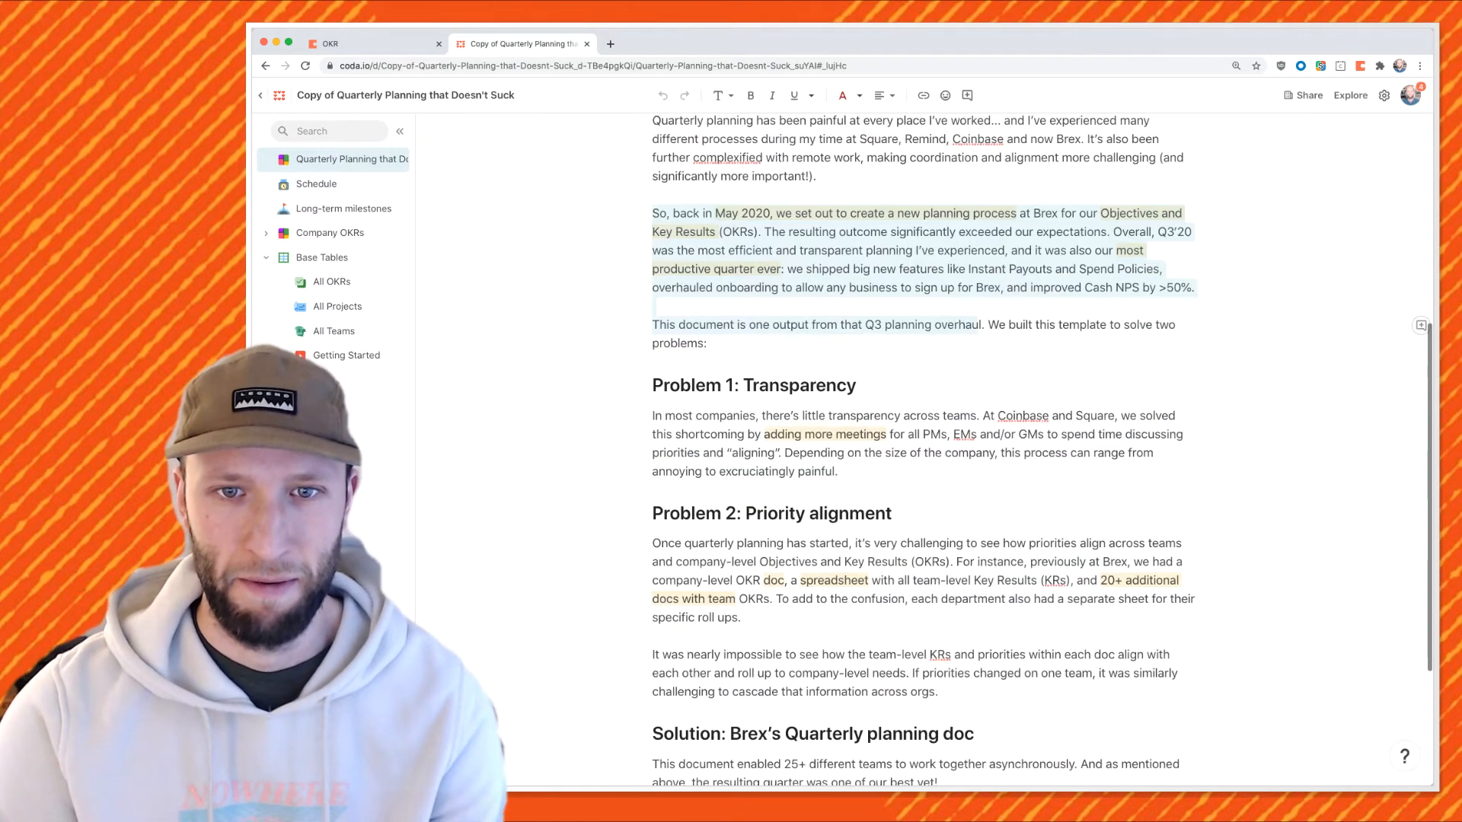
# Copy the template's intro text through 'Q4 and beyond' and paste it into the OKR Intro page.
pyautogui.scroll(-3, 914, 434)
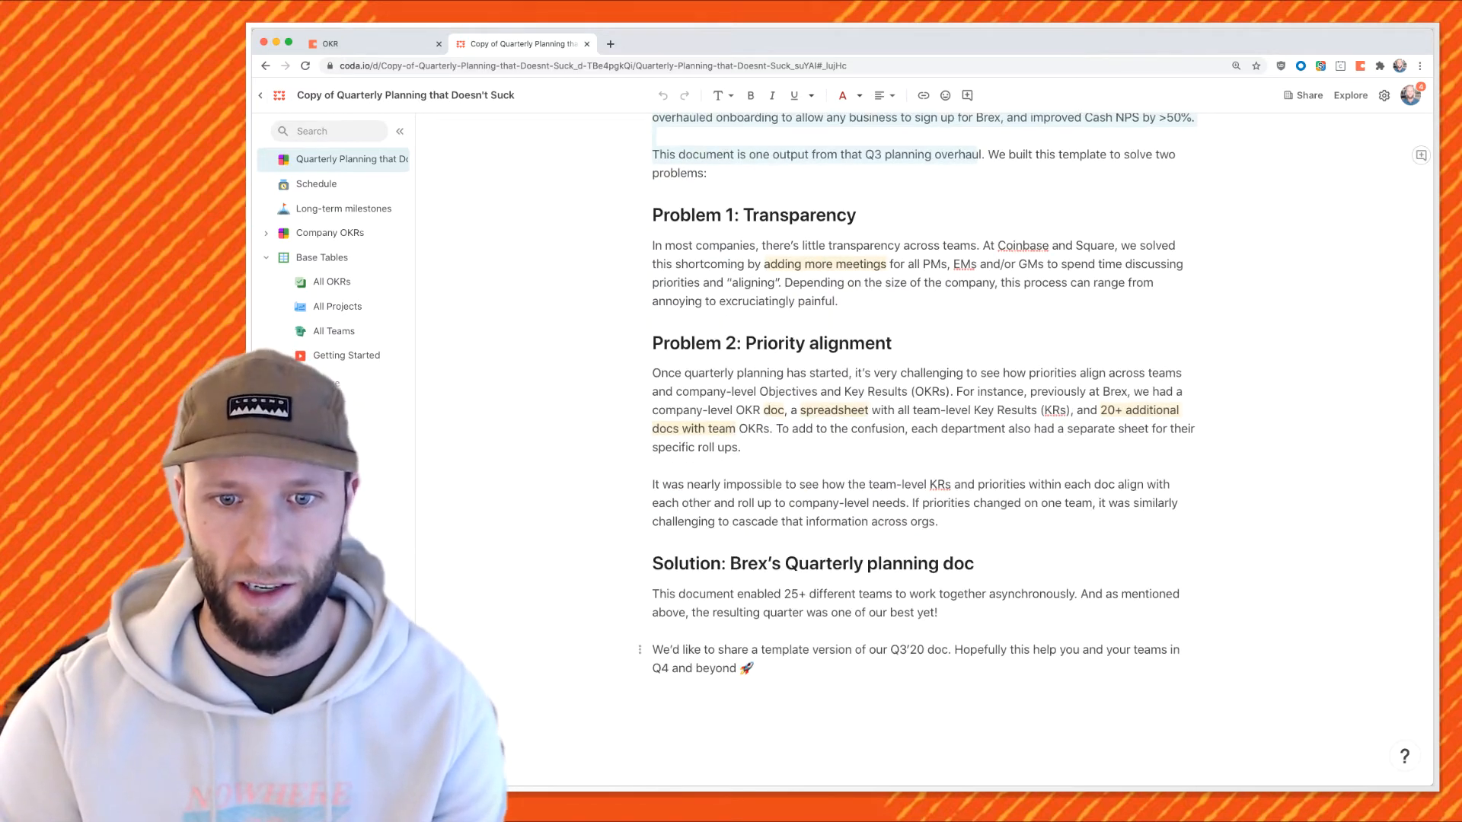
pyautogui.keyDown('shift'); pyautogui.click(755, 669); pyautogui.keyUp('shift')
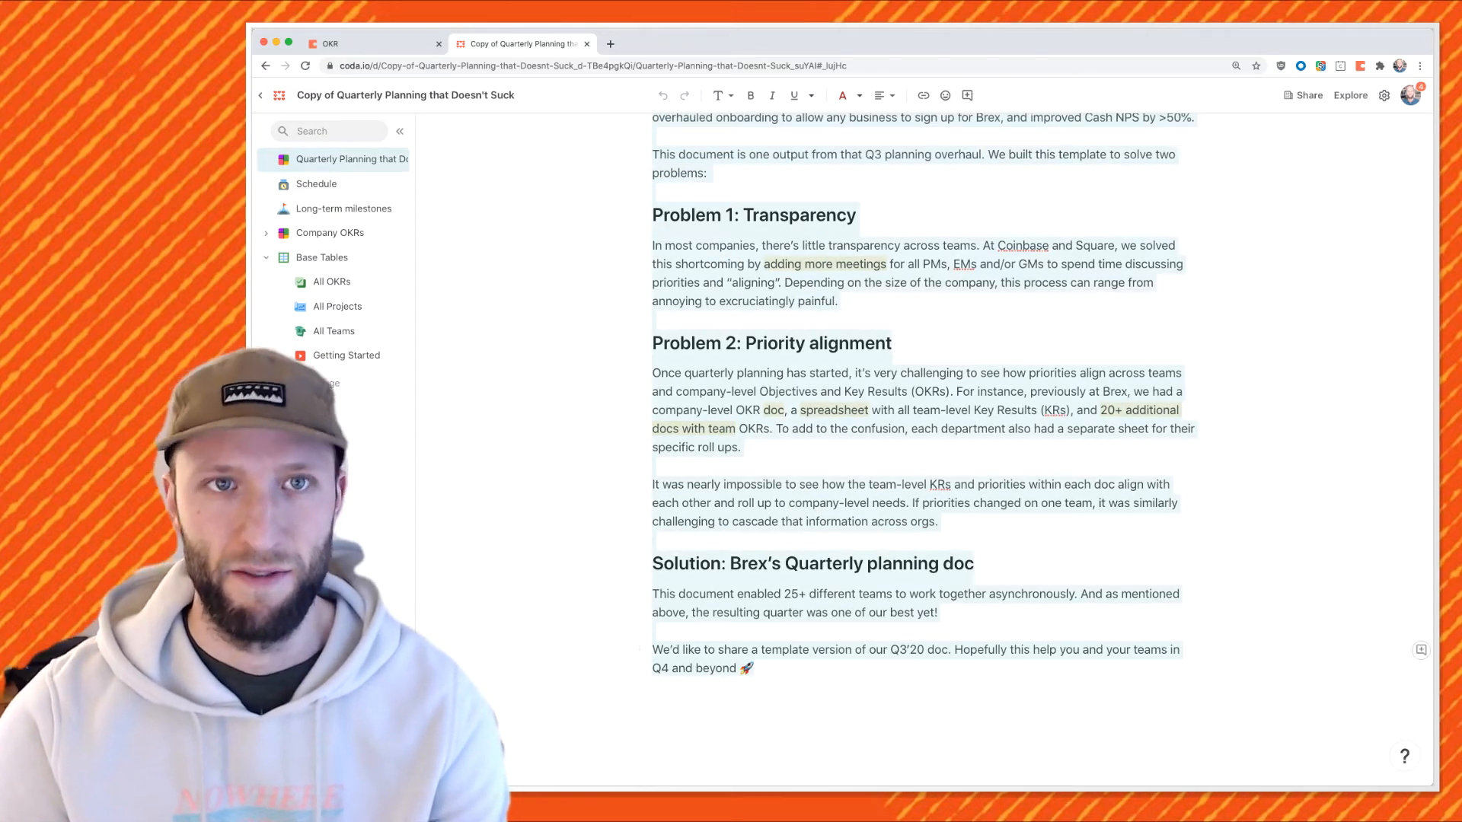
pyautogui.click(368, 44)
pyautogui.press('super+v')
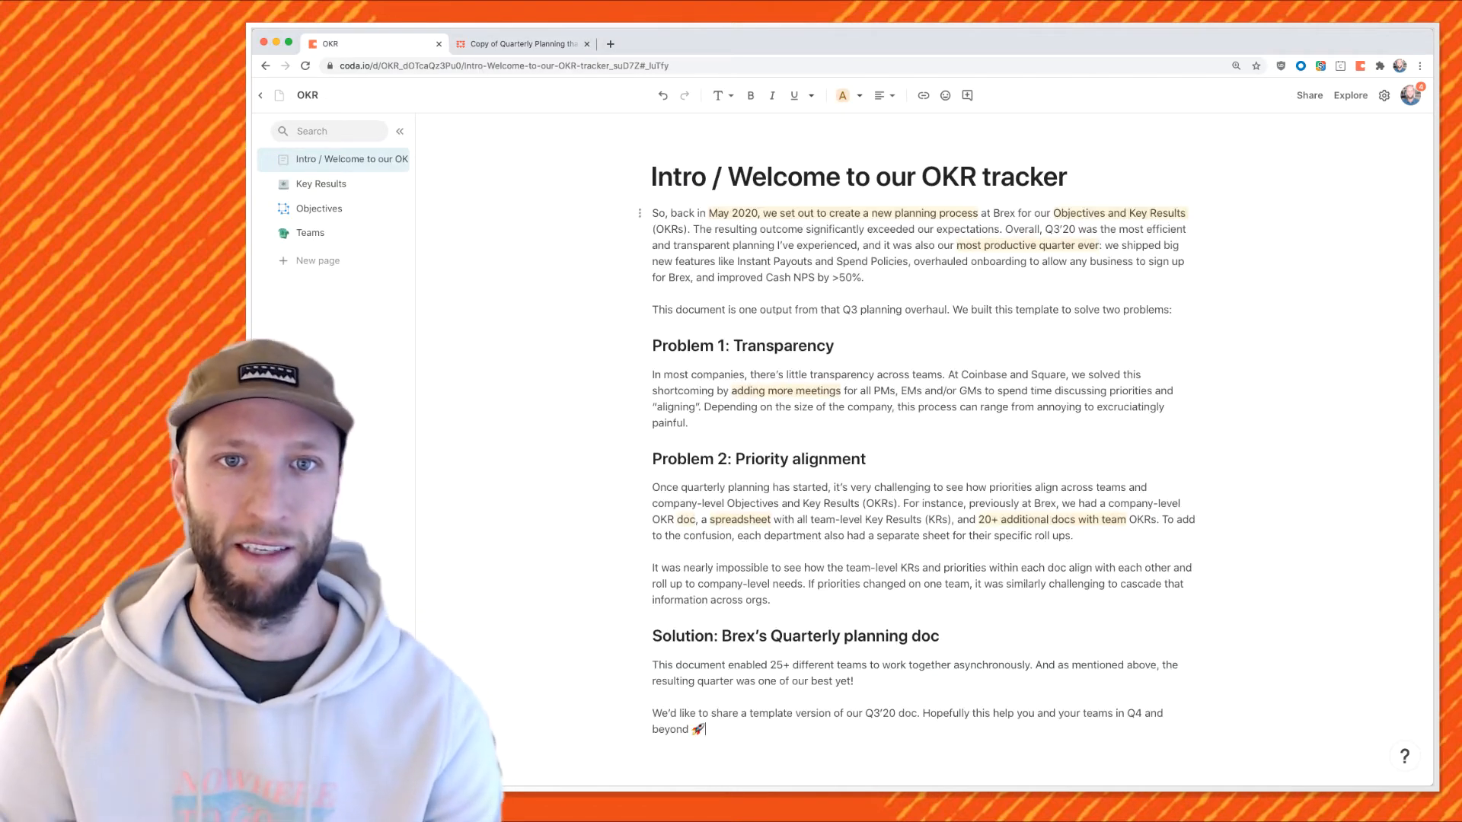
# Delete the closing 'We'd like to share a template' paragraph.
pyautogui.scroll(-2, 923, 457)
pyautogui.hotkey('shift', 'Up')
pyautogui.hotkey('shift', 'Up')
pyautogui.press('BackSpace')
# Change the Solution heading to read 'Solution: OKR Doc'.
pyautogui.moveTo(722, 581); pyautogui.dragTo(940, 581)
pyautogui.write('OKR Doc')
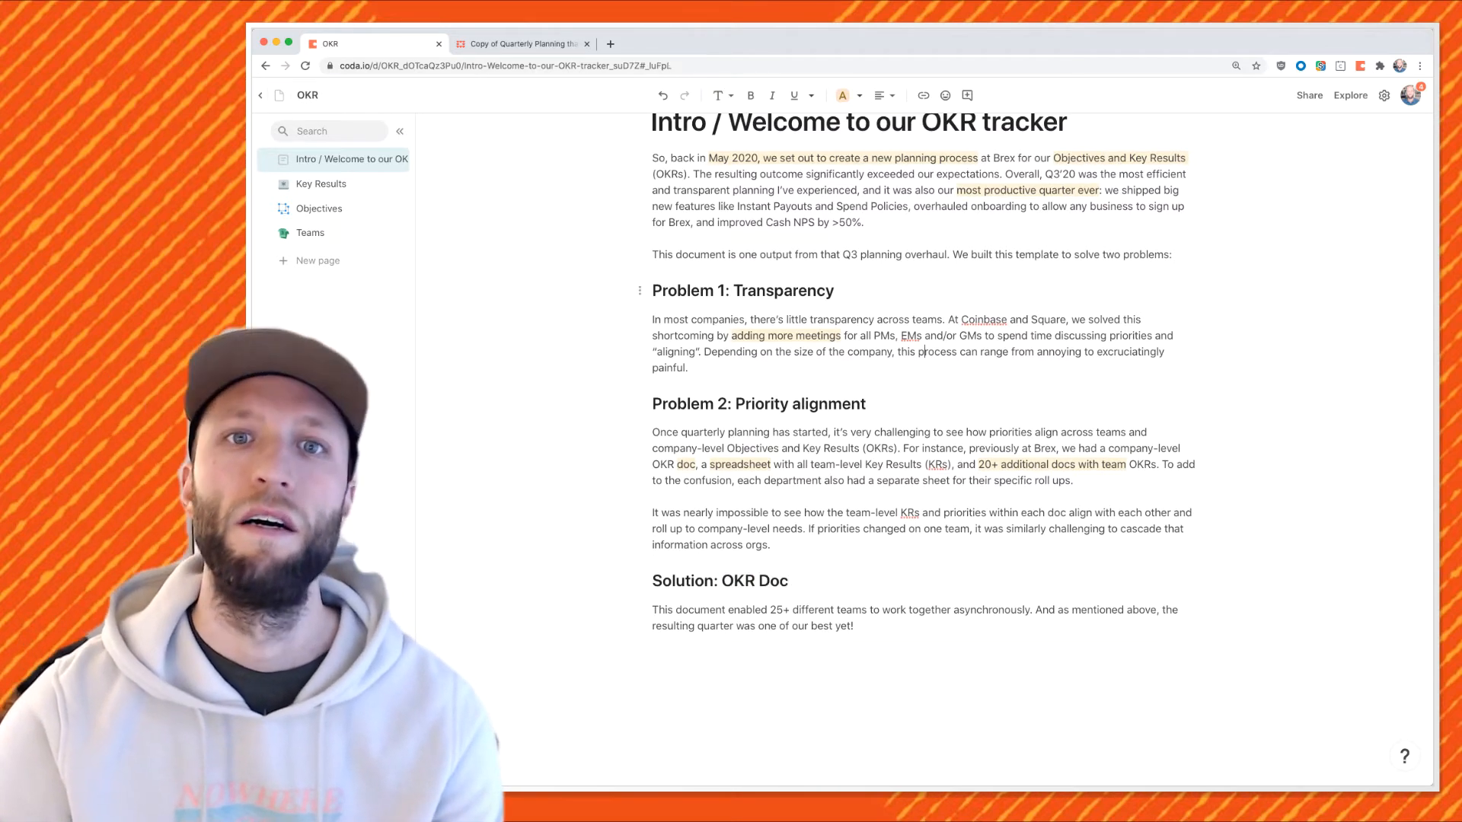
pyautogui.scroll(2, 815, 381)
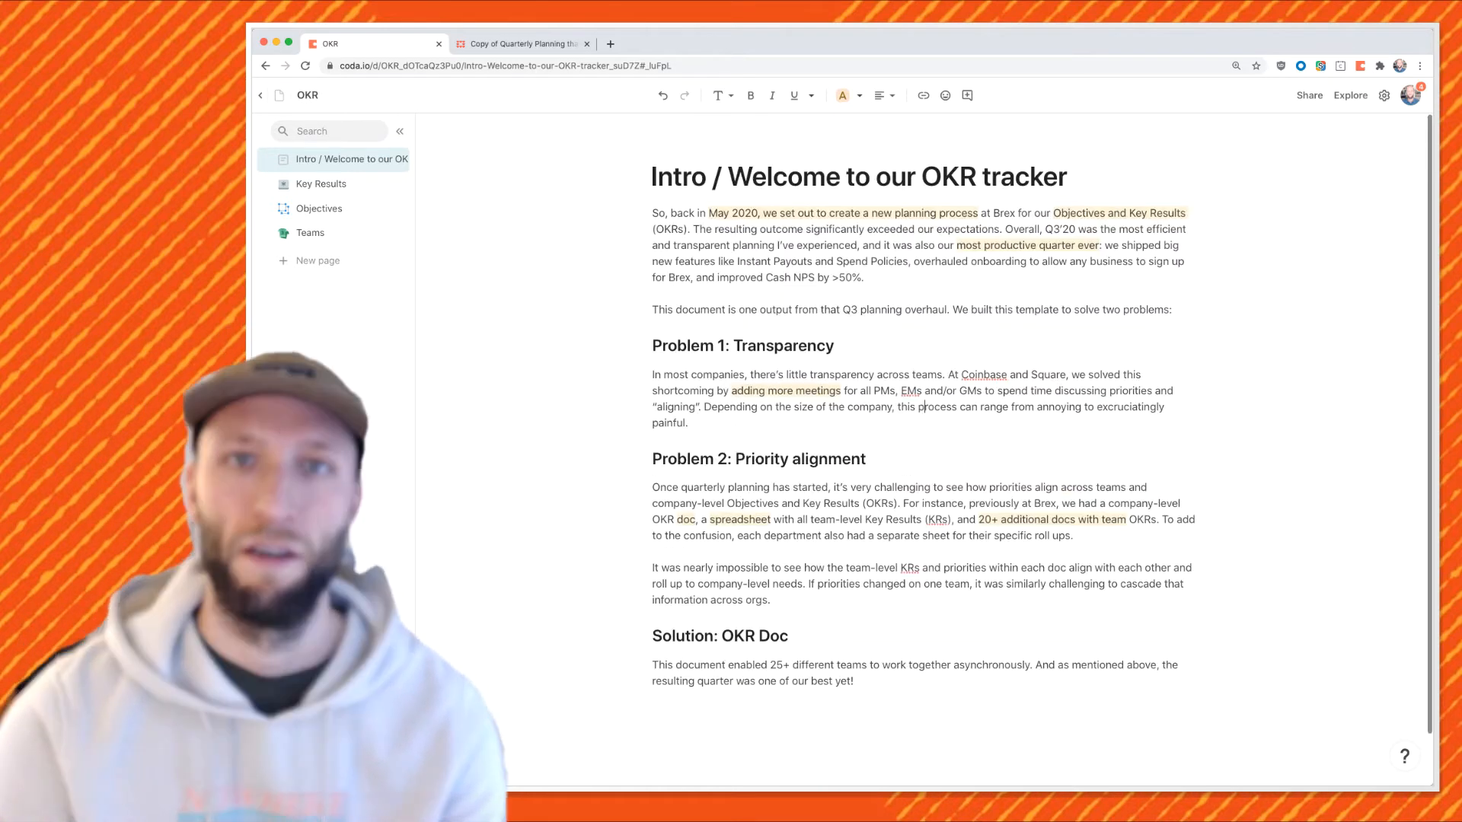
pyautogui.click(814, 140)
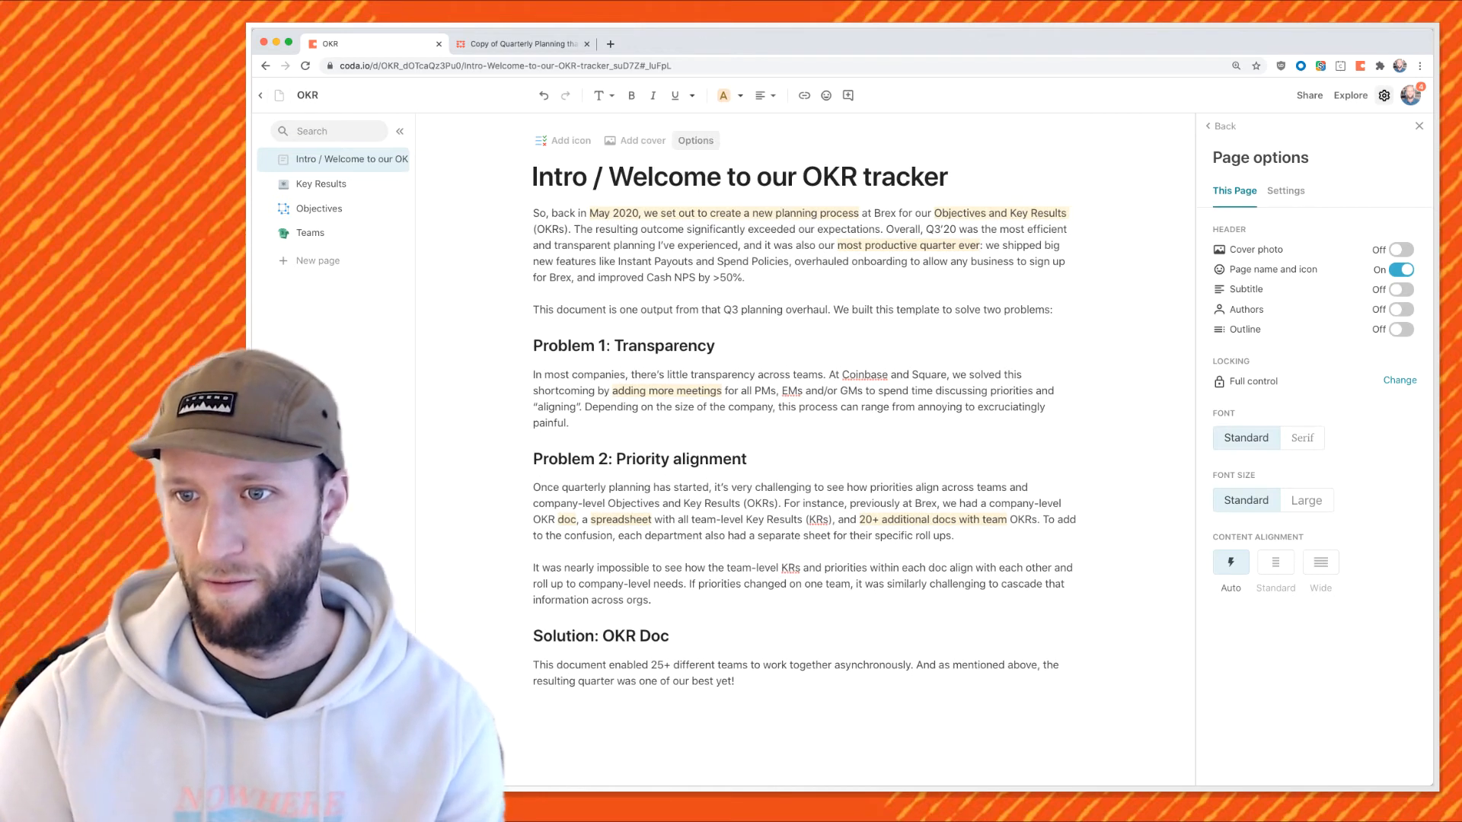
# Set the page to large serif text with author shown, and add the notebook-and-pencil Unsplash cover.
pyautogui.click(1302, 437)
pyautogui.click(1306, 500)
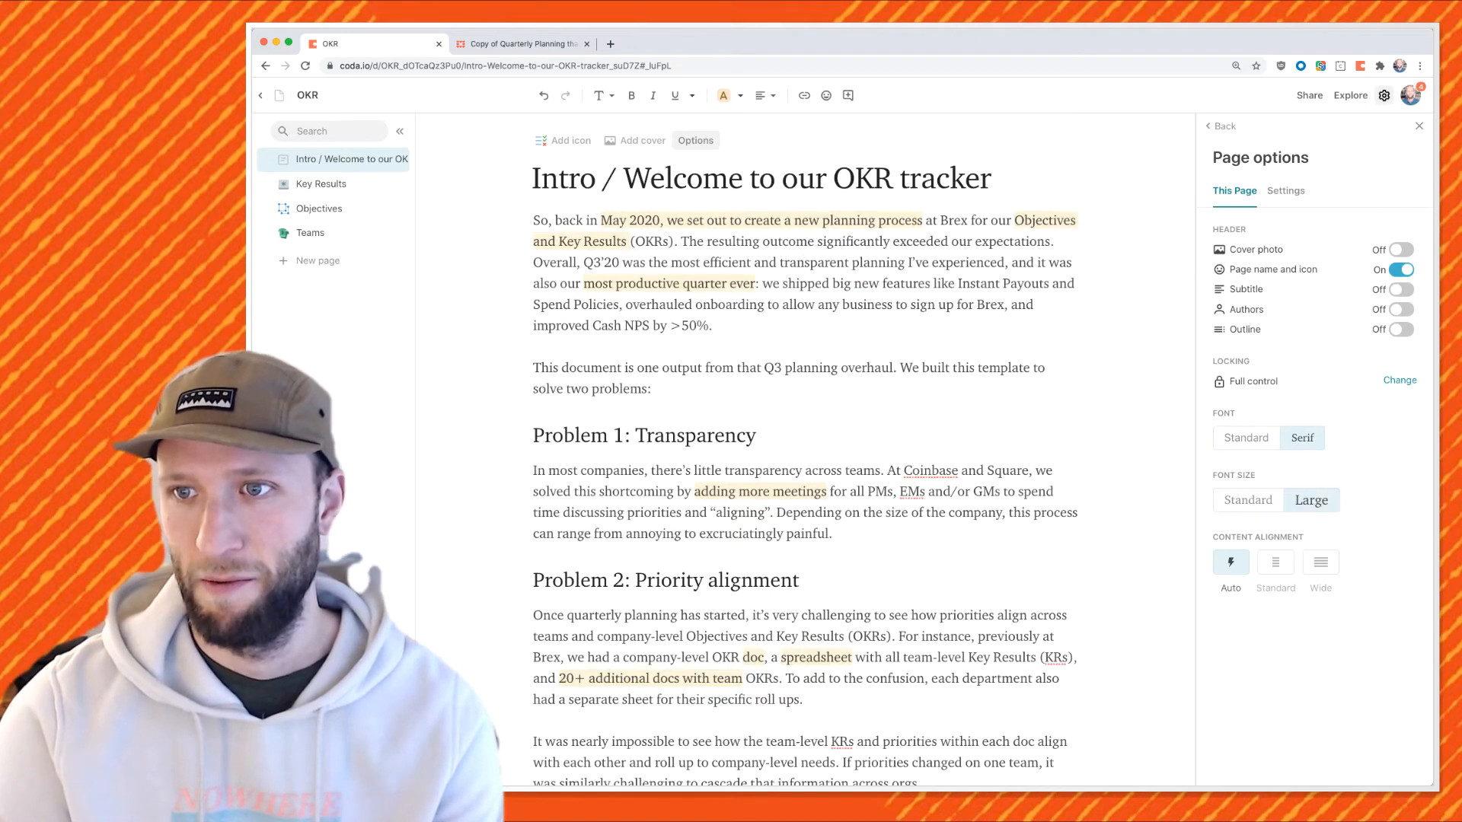
pyautogui.click(1400, 309)
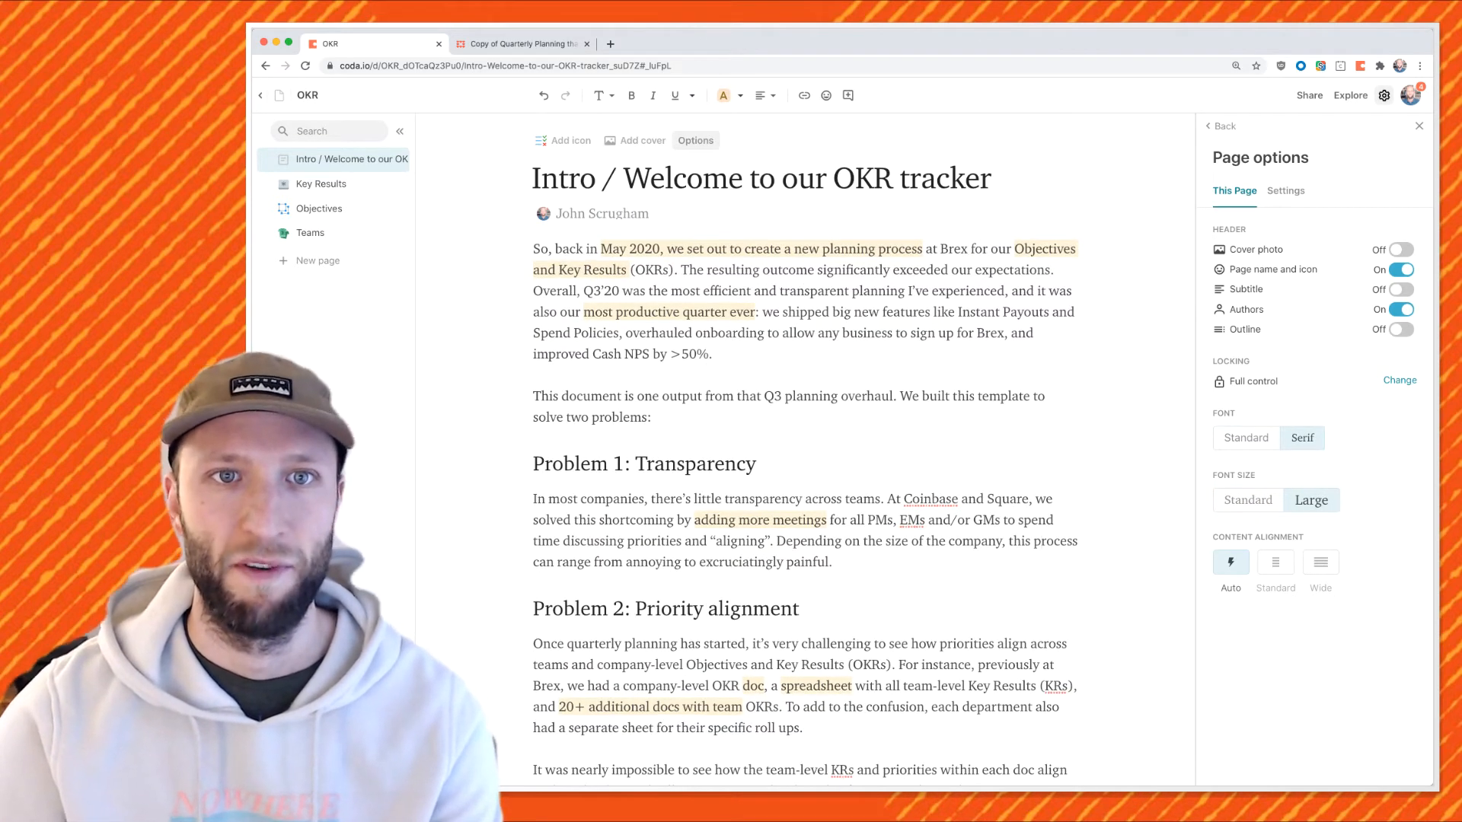
pyautogui.click(635, 141)
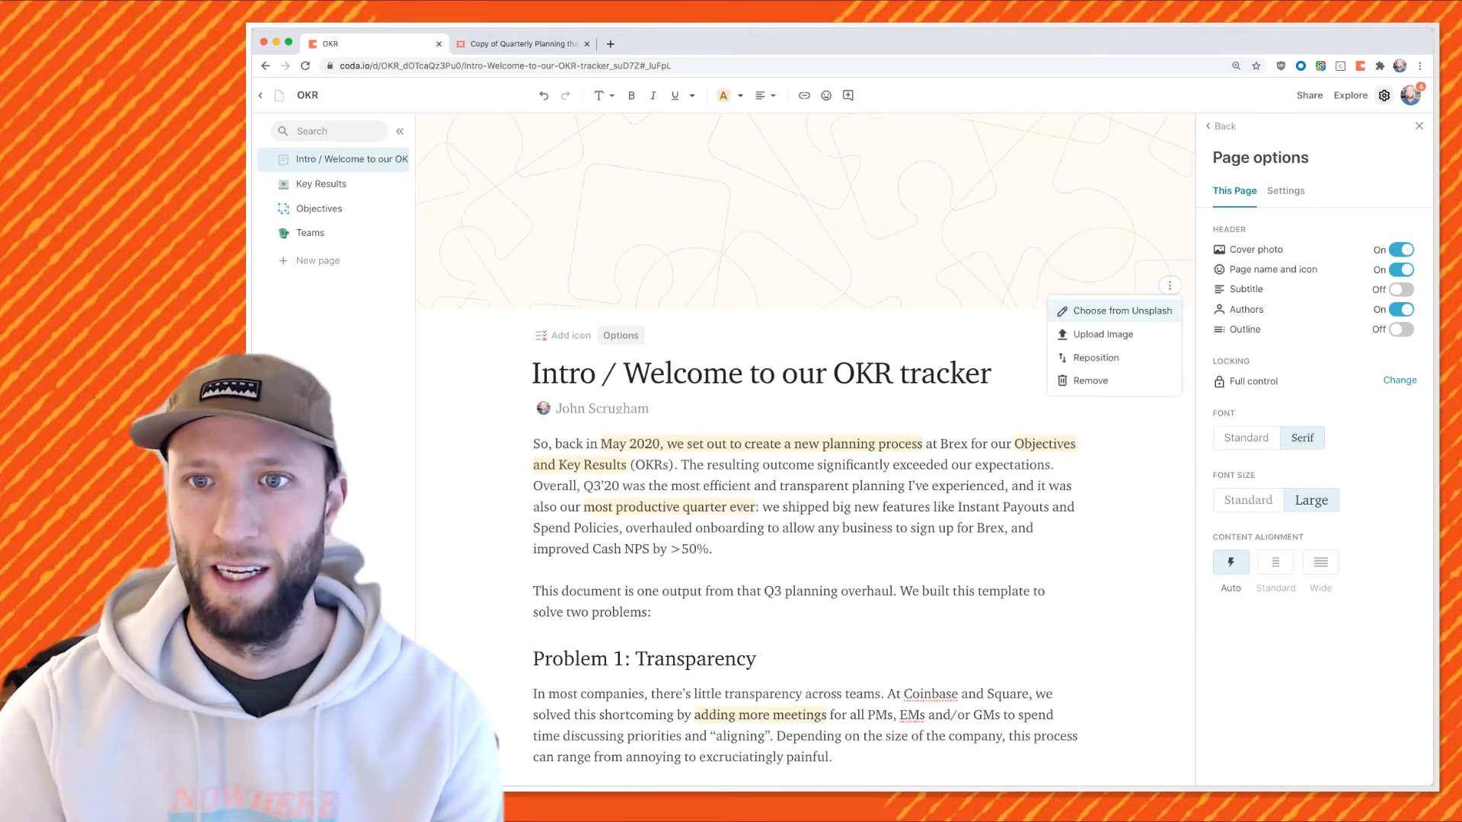
pyautogui.click(1113, 311)
pyautogui.write('planning')
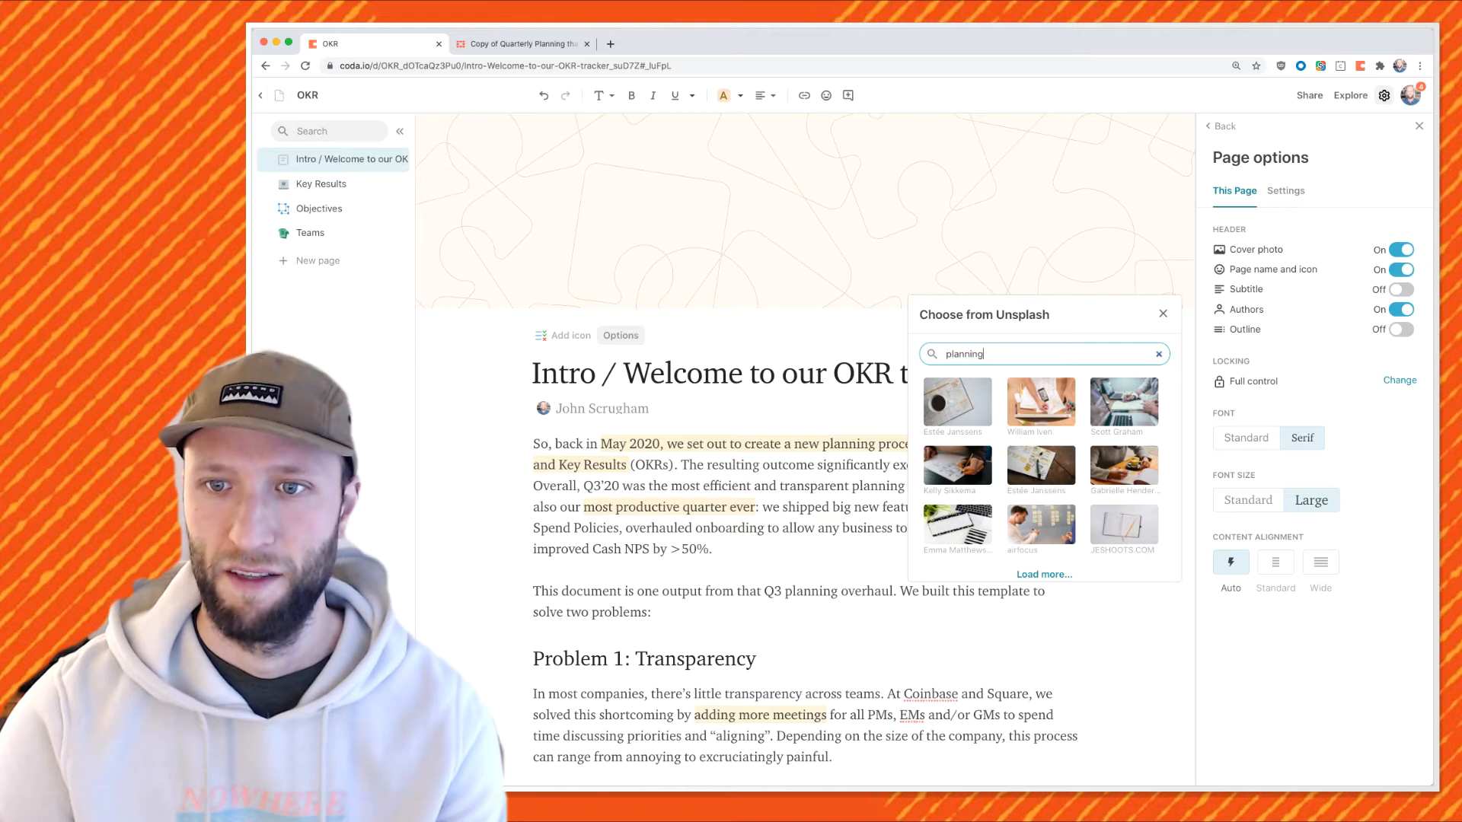
pyautogui.click(1124, 525)
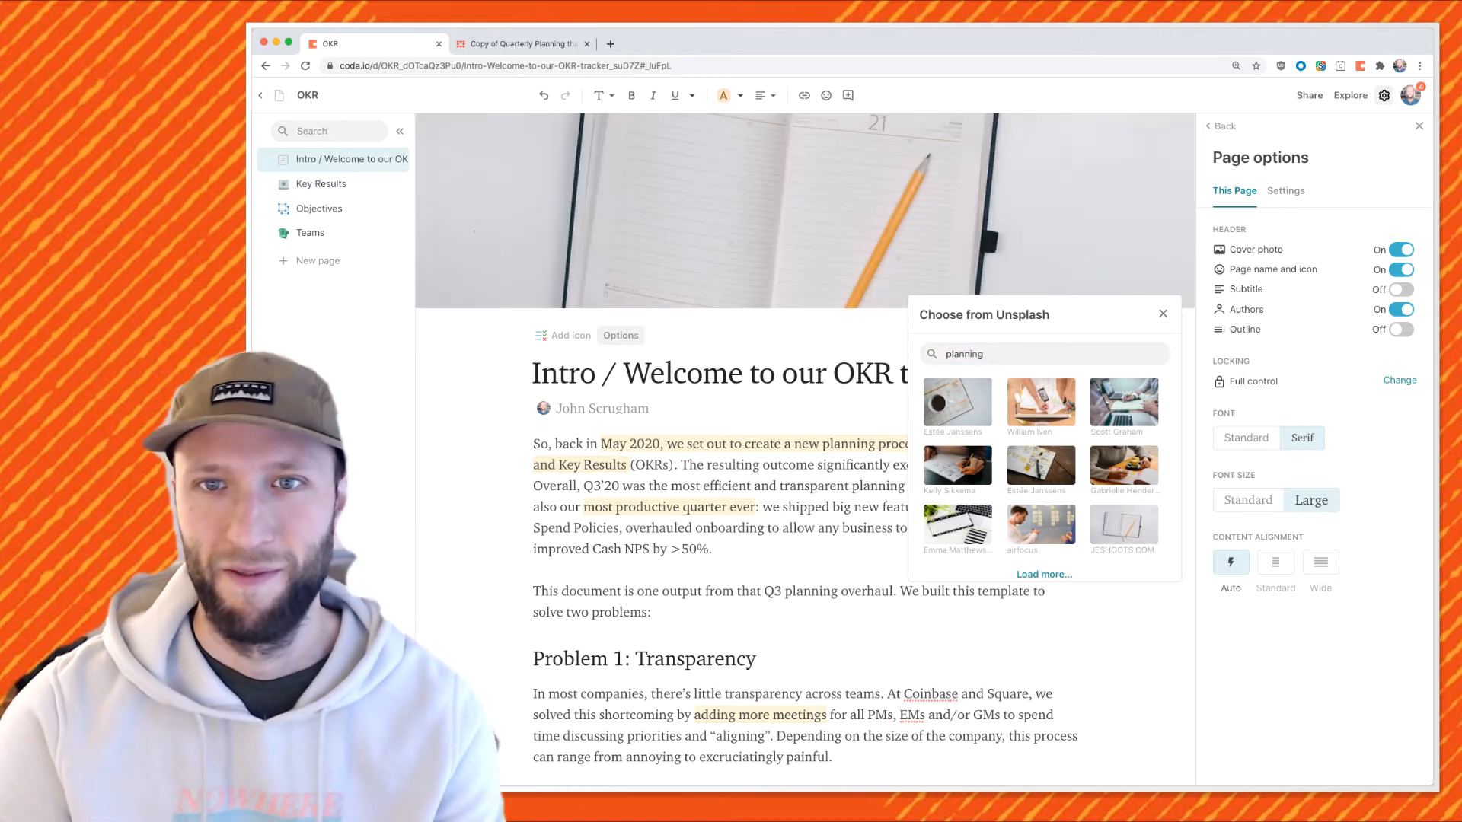
pyautogui.click(1419, 126)
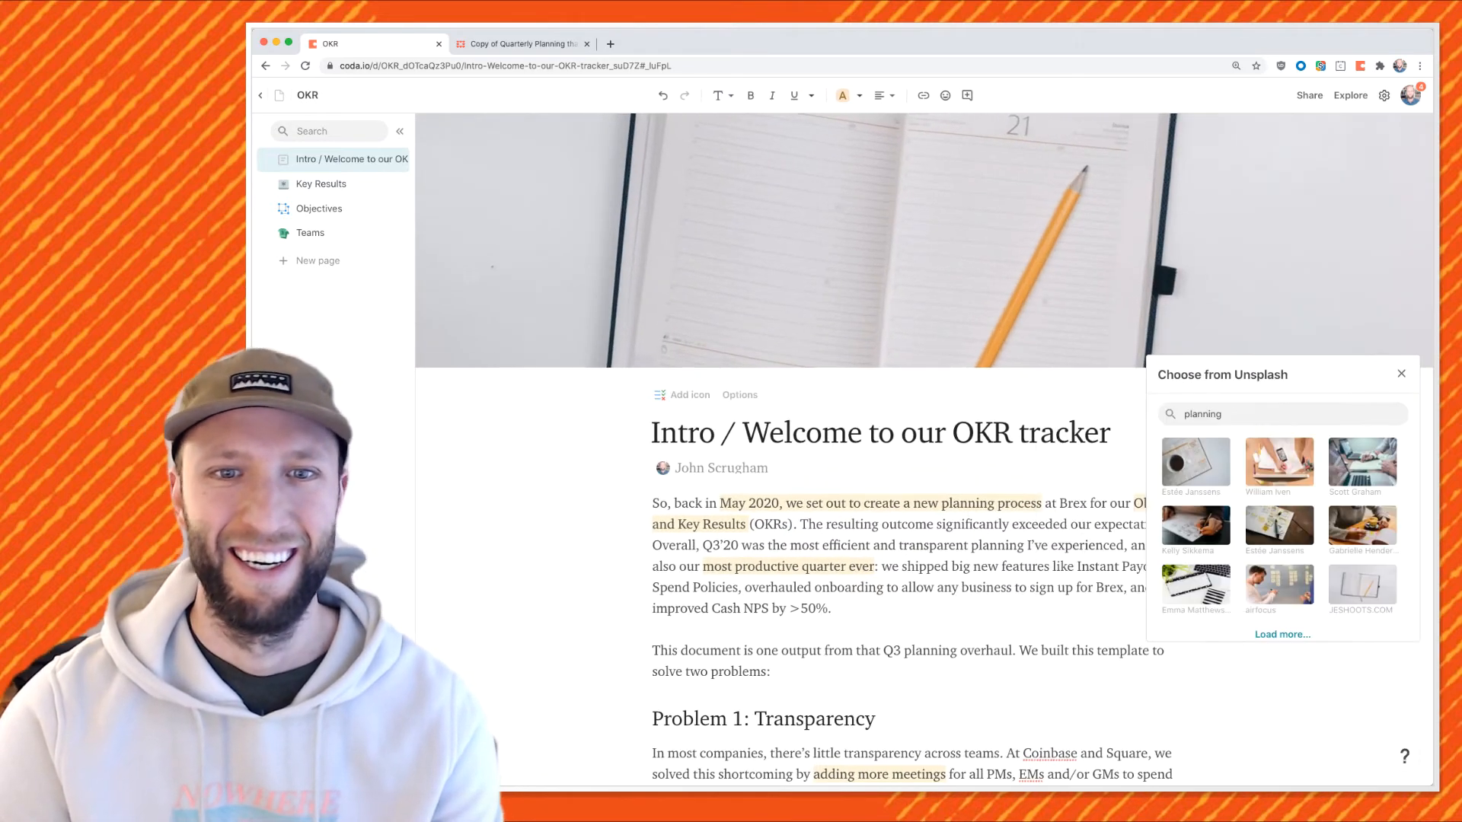
pyautogui.click(1176, 435)
# Remove the highlighting from all of the Intro page's body text.
pyautogui.scroll(-1, 876, 487)
pyautogui.click(855, 462)
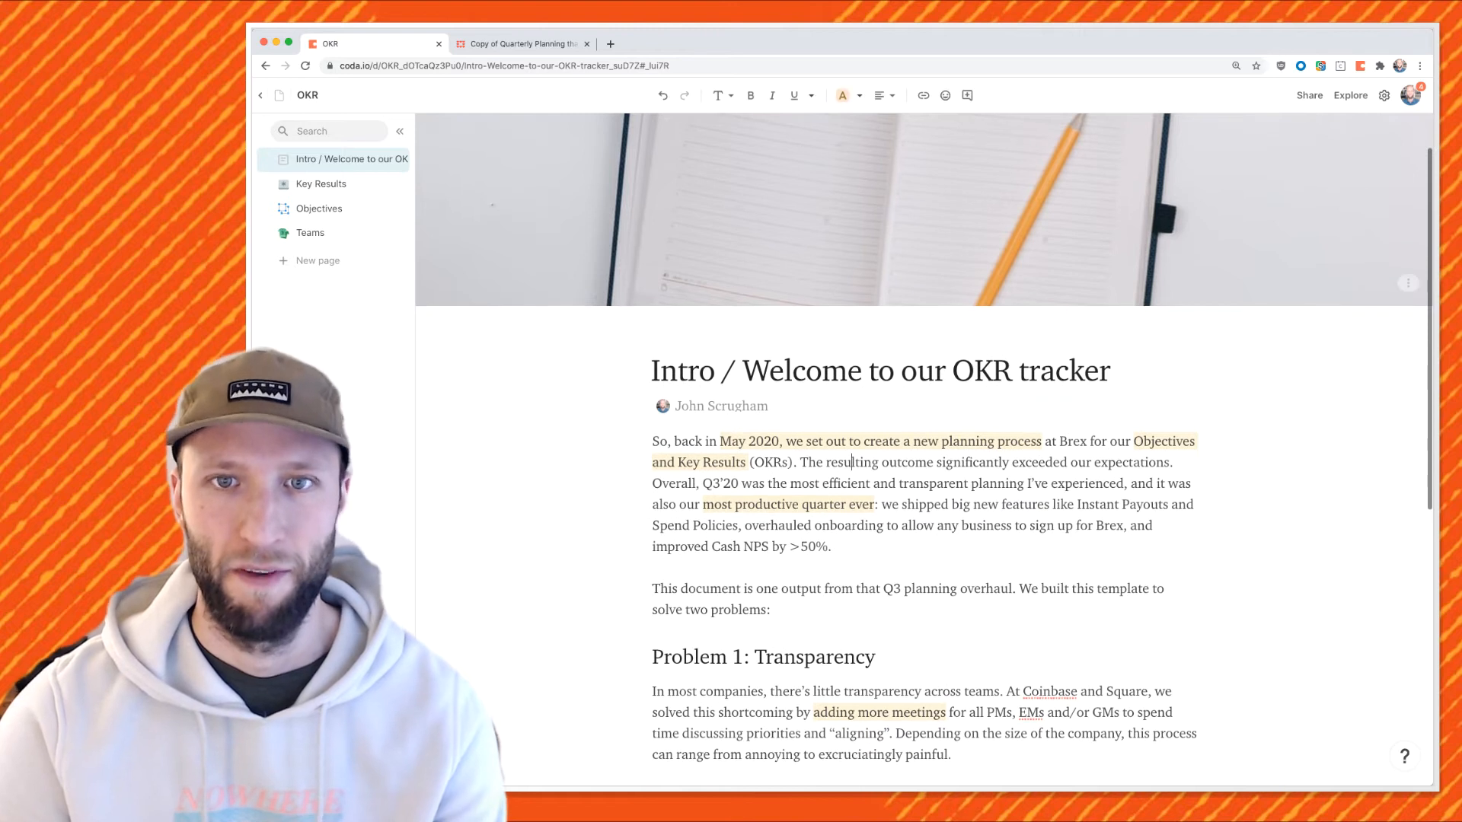
pyautogui.press('super+a')
pyautogui.click(842, 96)
pyautogui.click(843, 95)
pyautogui.scroll(7, 762, 436)
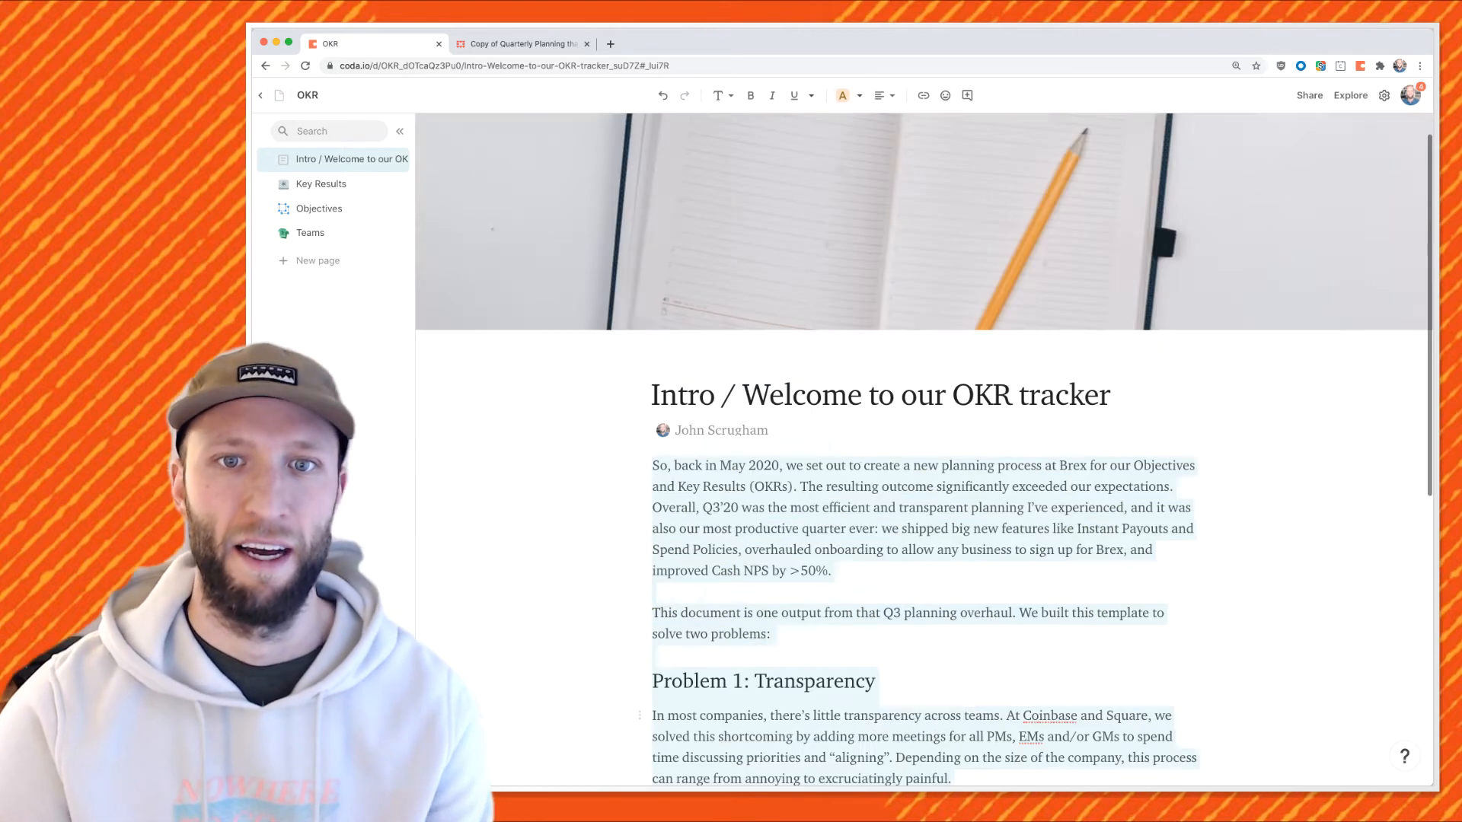
# Give the Intro page the 👋 hand emoji icon, then go to Key Results.
pyautogui.click(282, 159)
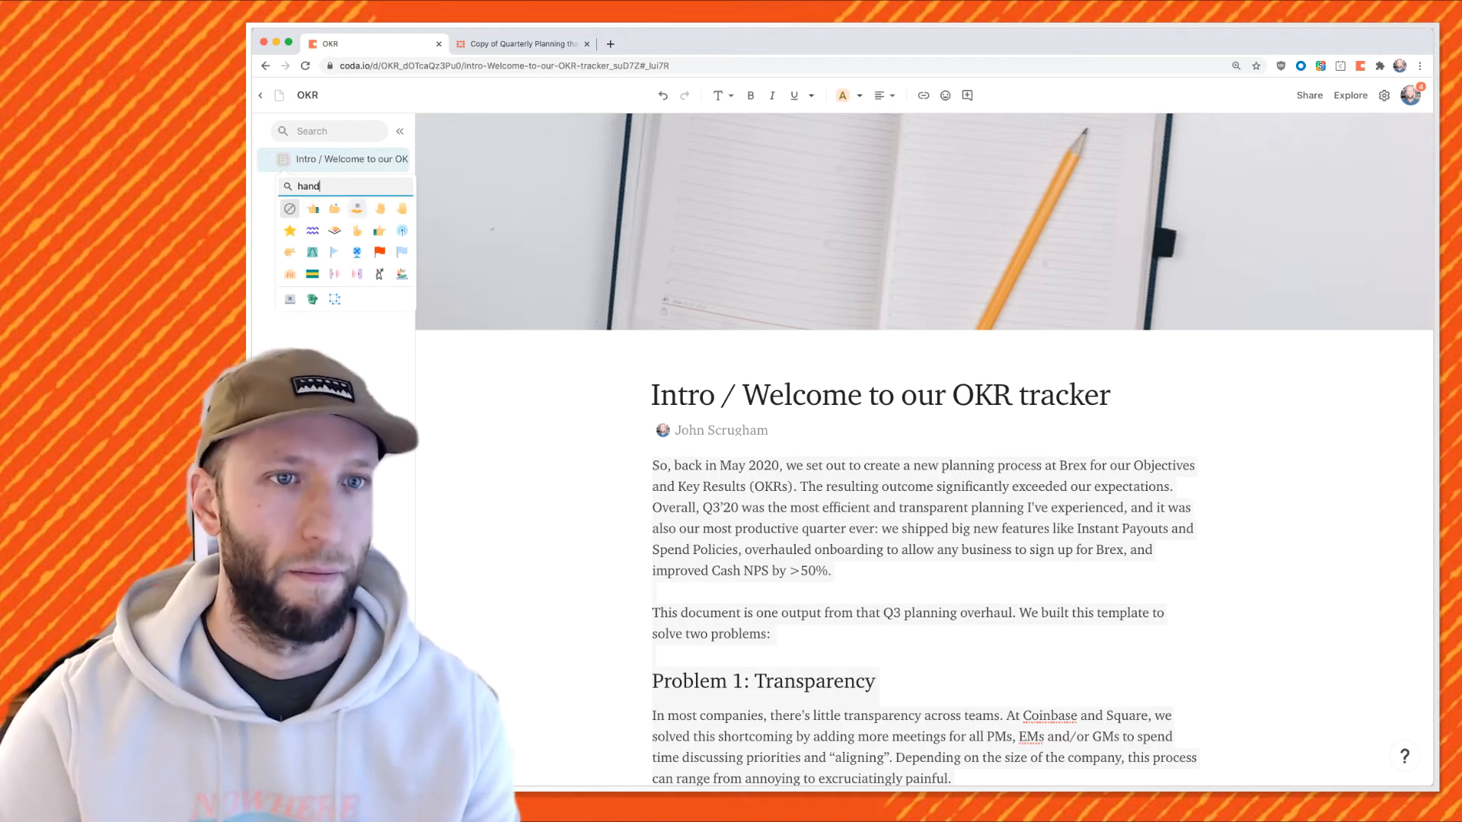
pyautogui.click(401, 208)
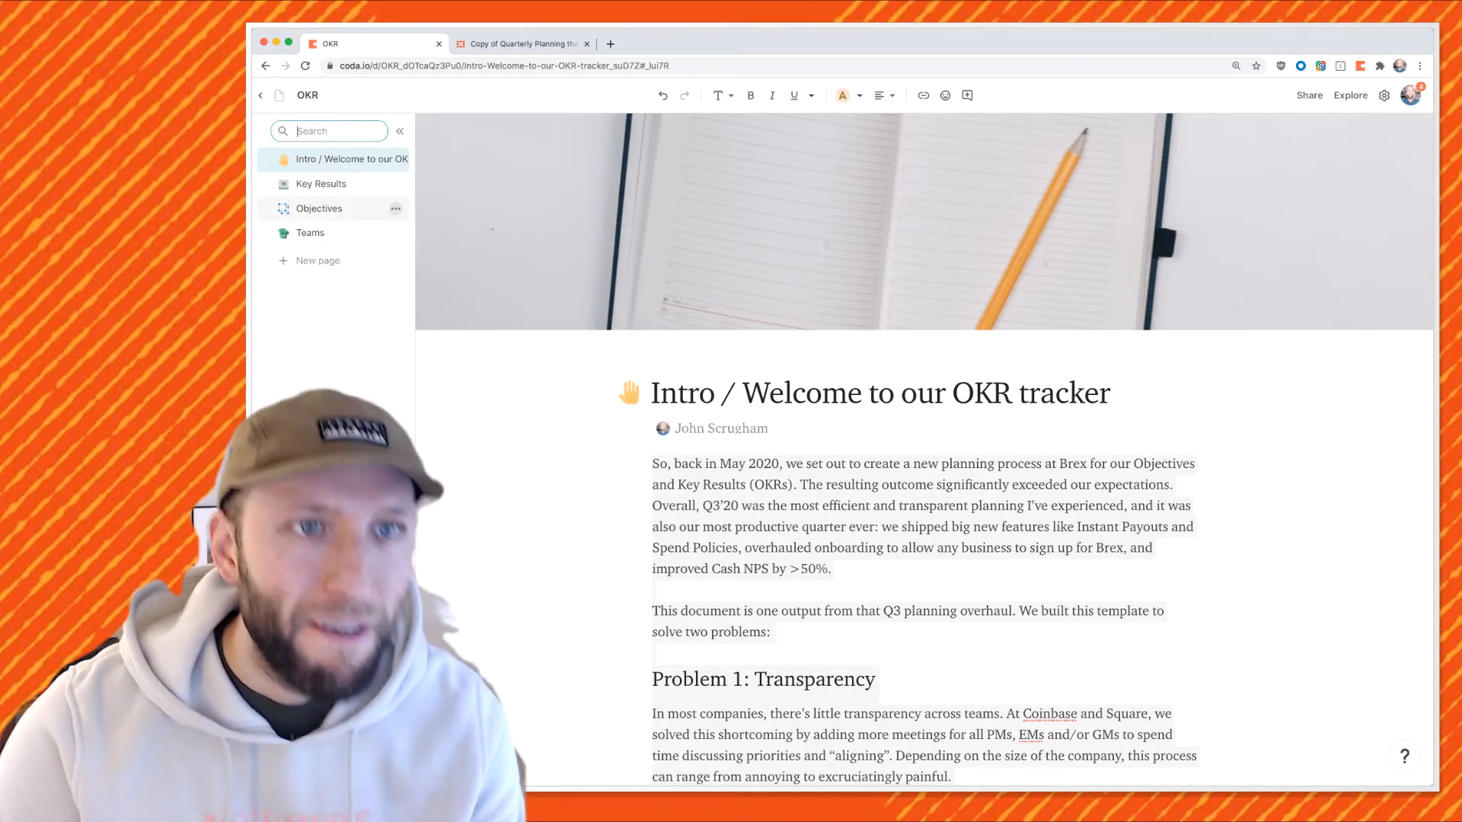
pyautogui.click(322, 184)
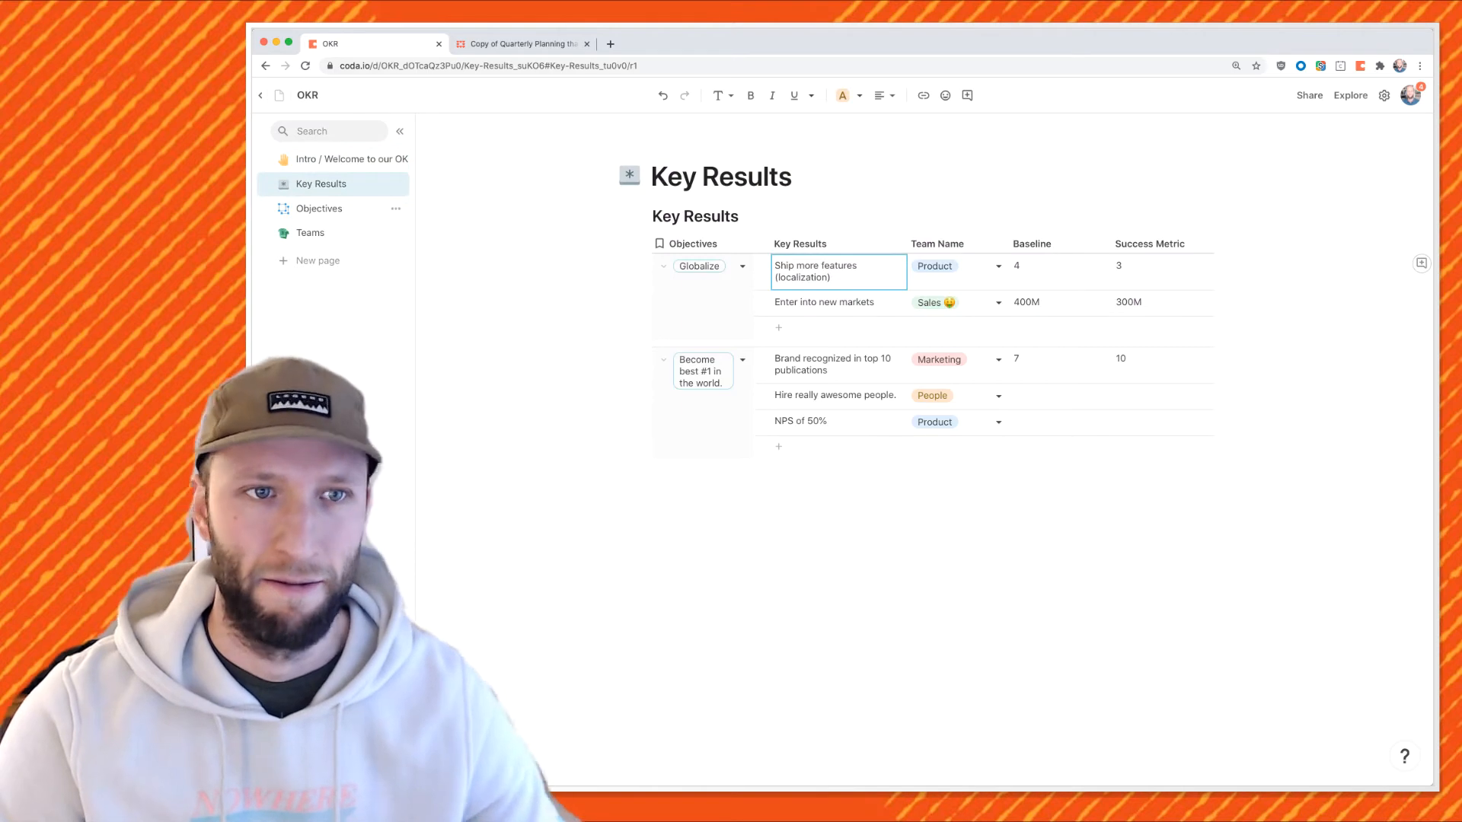
# Move the Objectives page above Key Results in the sidebar.
pyautogui.moveTo(318, 209); pyautogui.dragTo(350, 176)
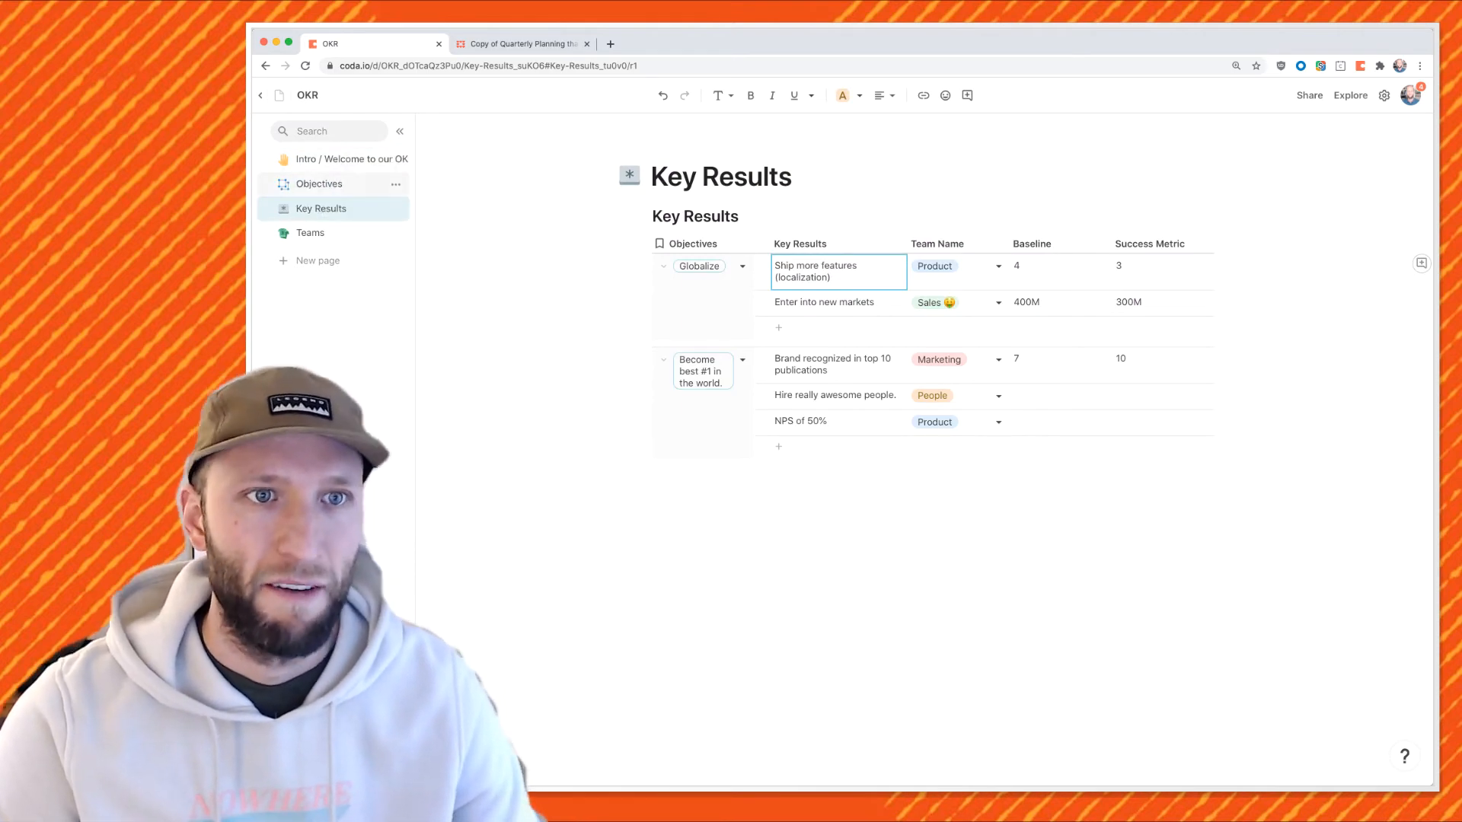
pyautogui.click(335, 183)
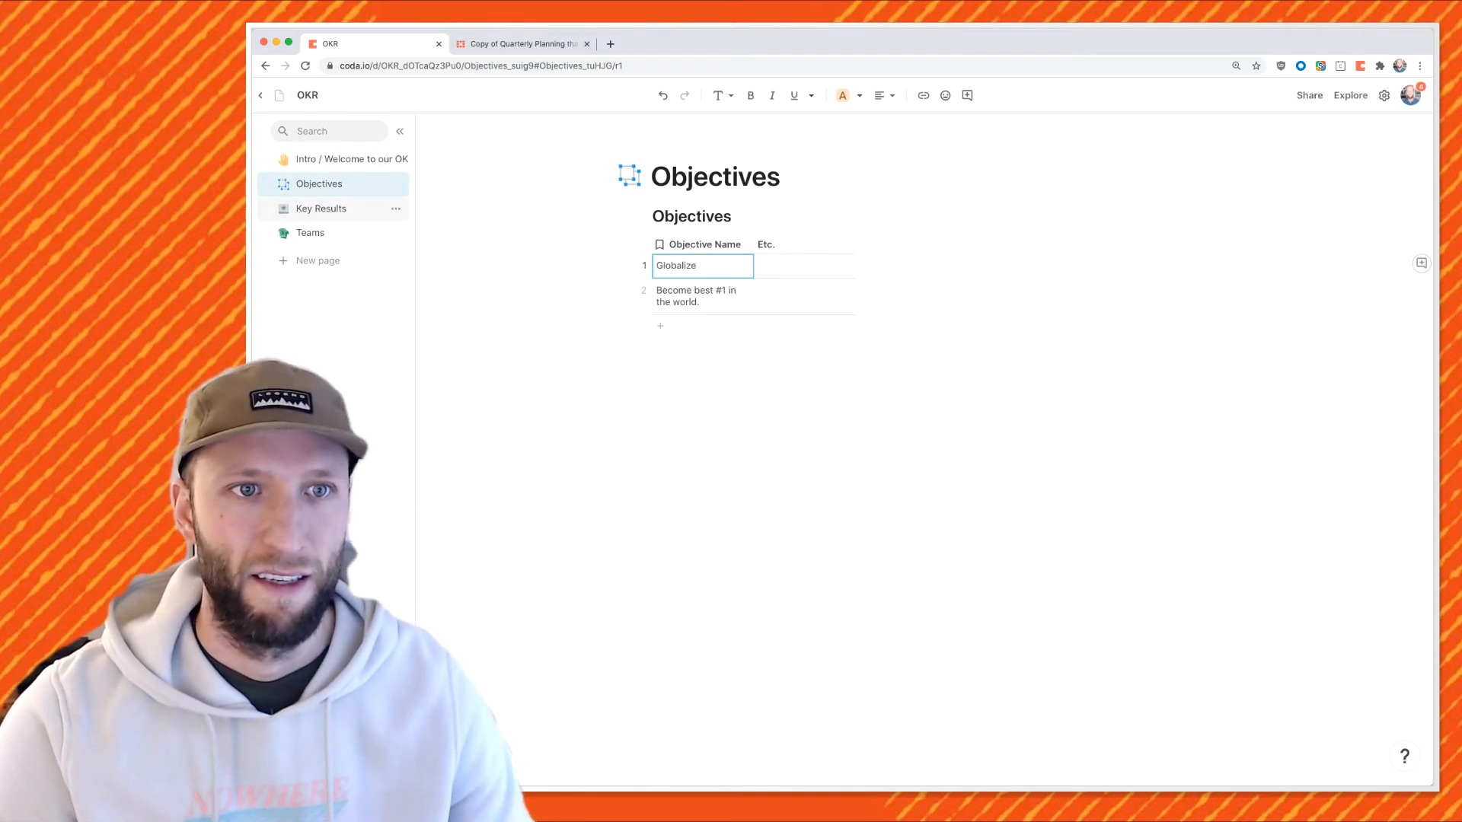
pyautogui.click(327, 208)
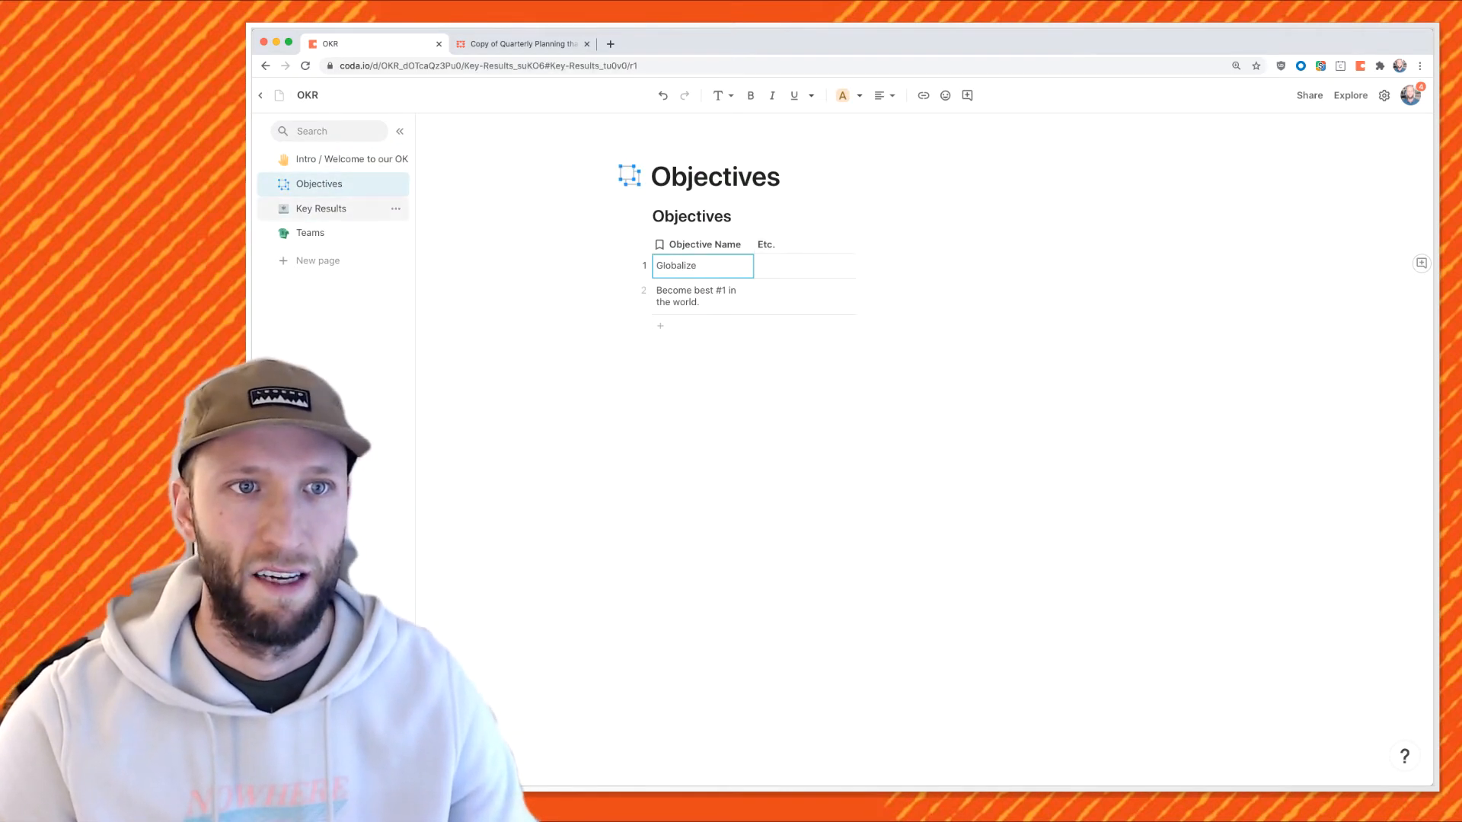
# Add a Support team row to the Teams table.
pyautogui.click(320, 233)
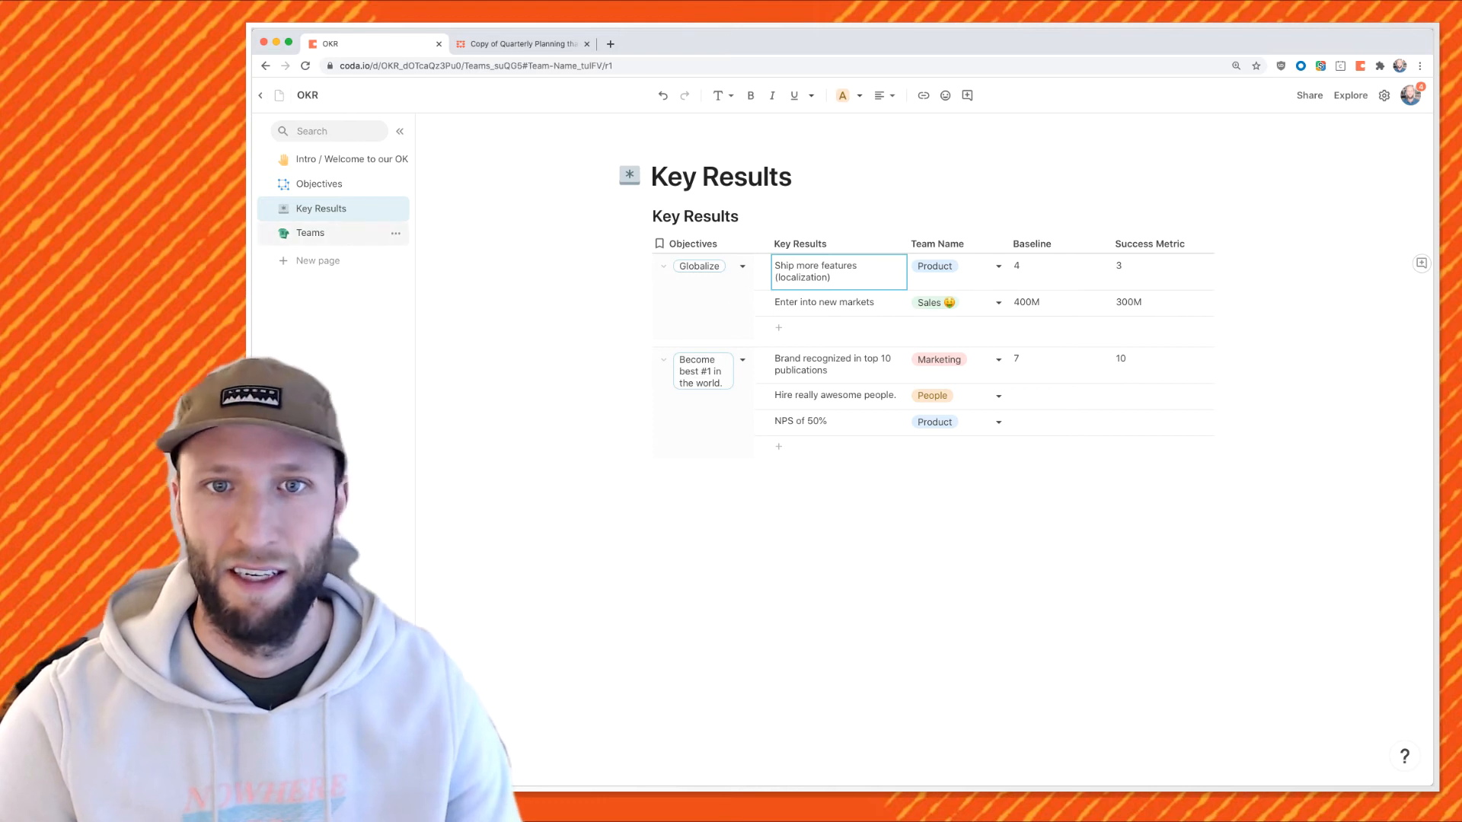
pyautogui.click(703, 340)
pyautogui.press('Return')
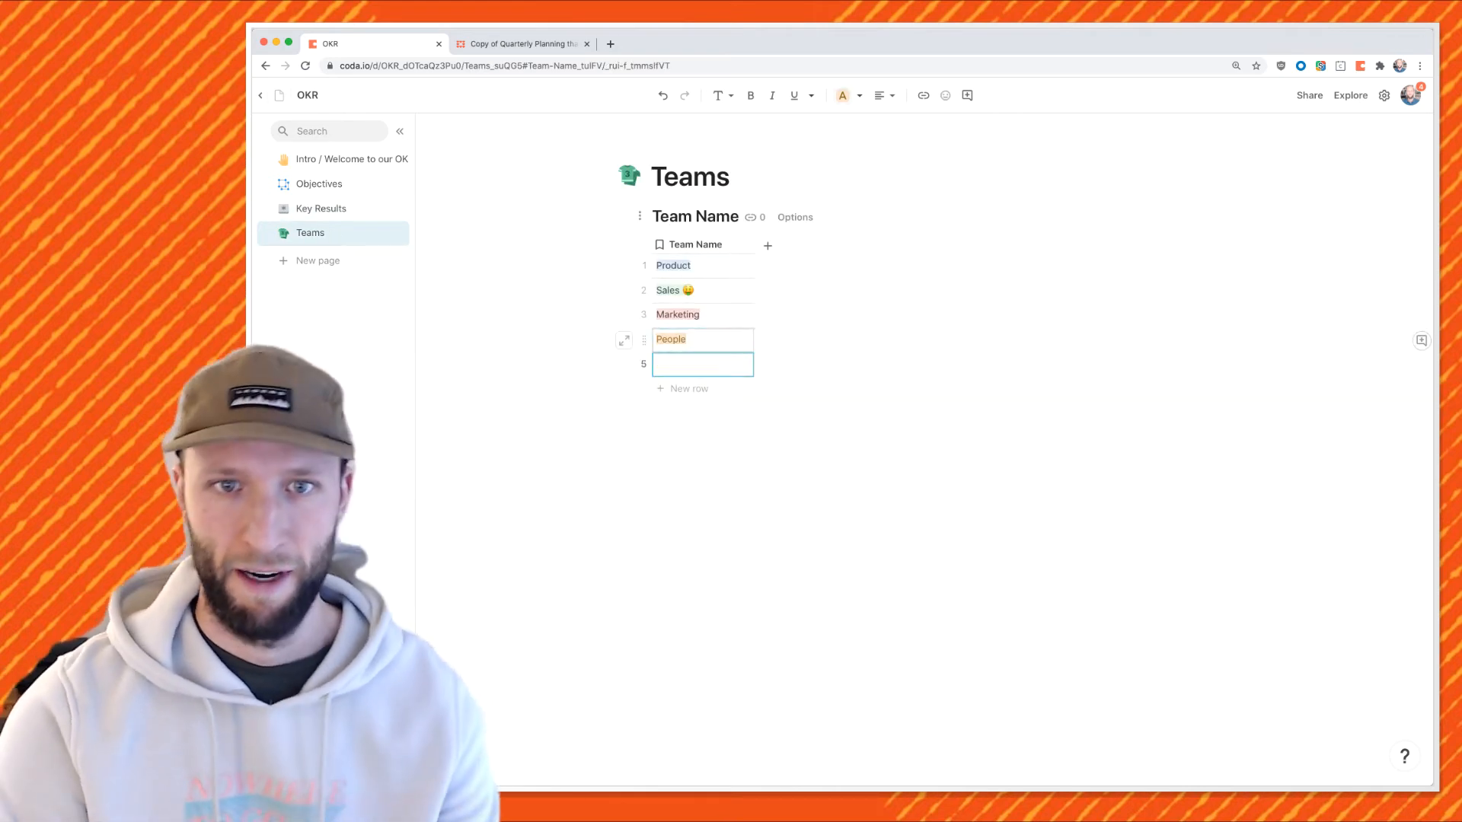
pyautogui.click(703, 365)
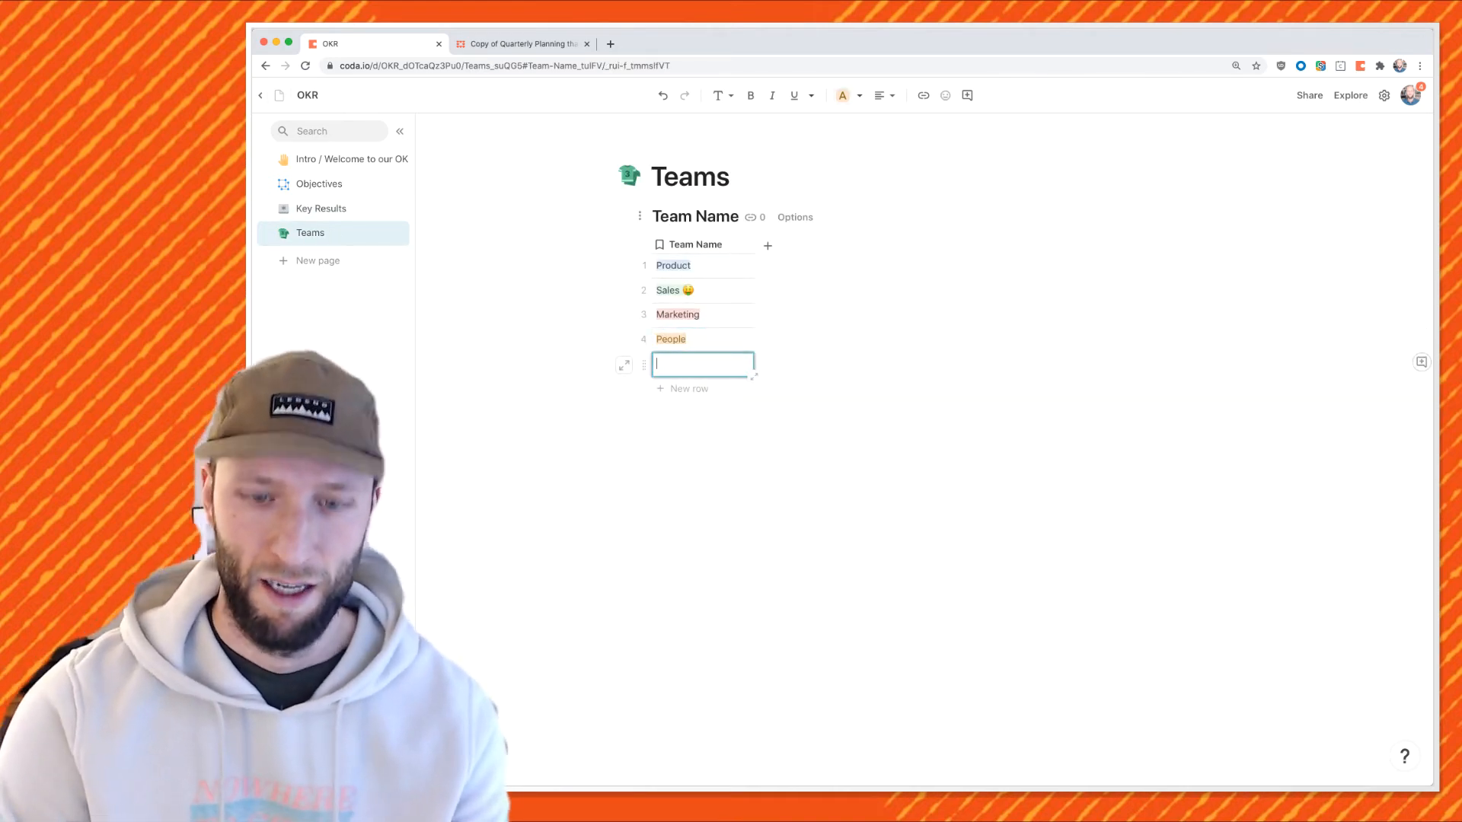
pyautogui.write('supp')
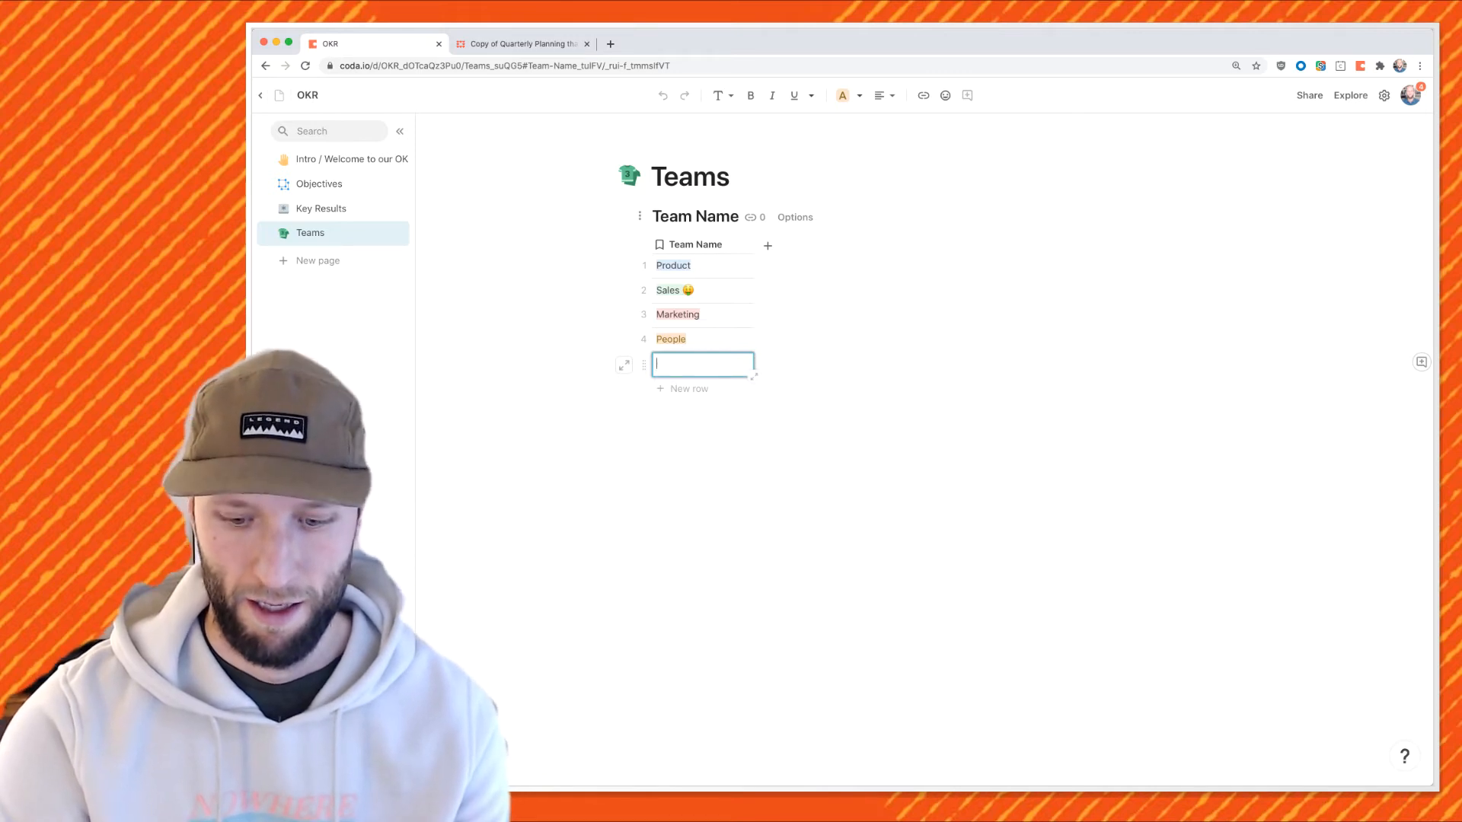
pyautogui.click(703, 340)
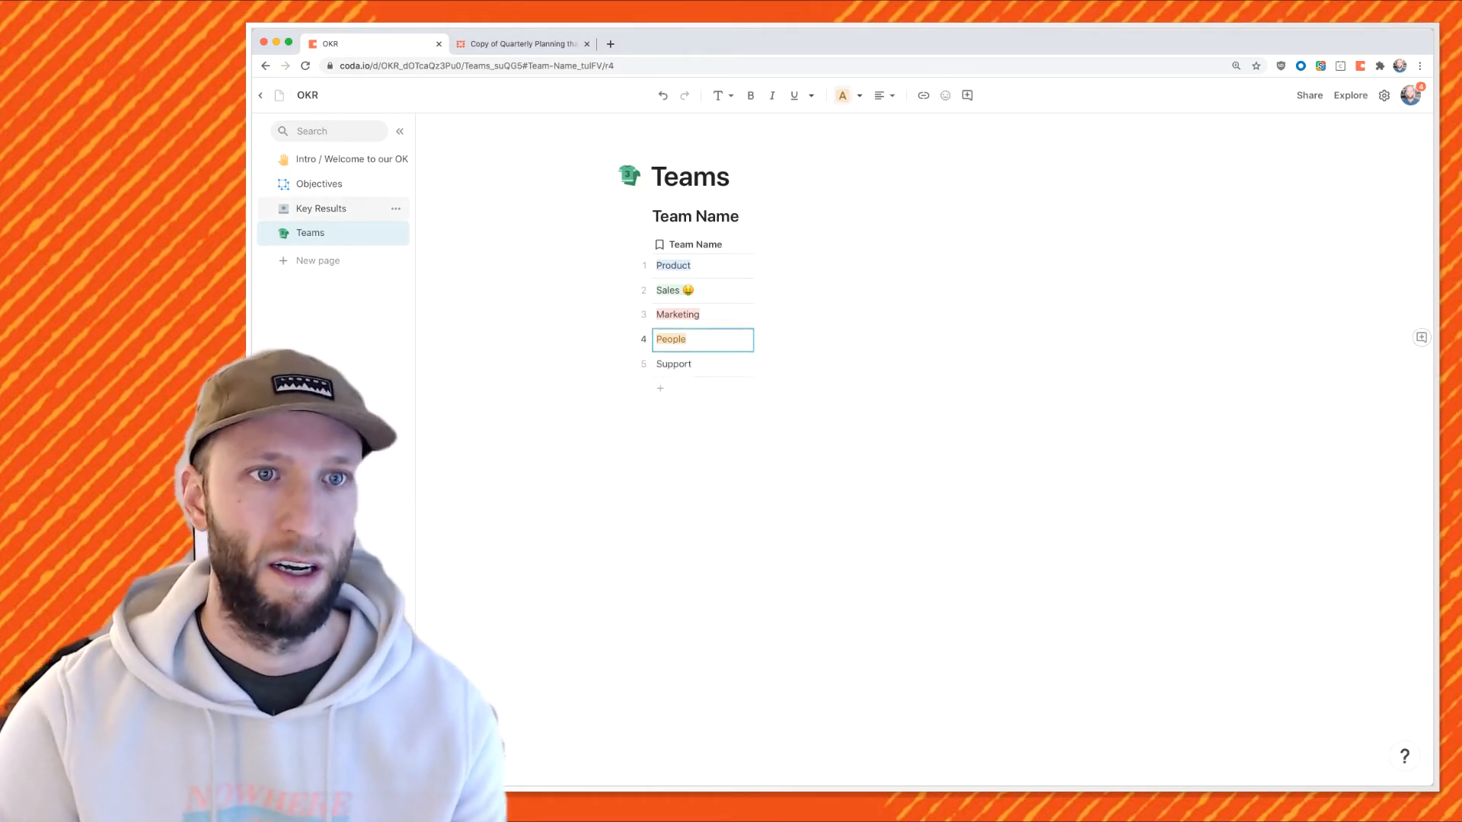
# Add the key result 'Language training and hiring' under Globalize, assigned to Support.
pyautogui.click(321, 209)
pyautogui.click(807, 328)
pyautogui.click(807, 328)
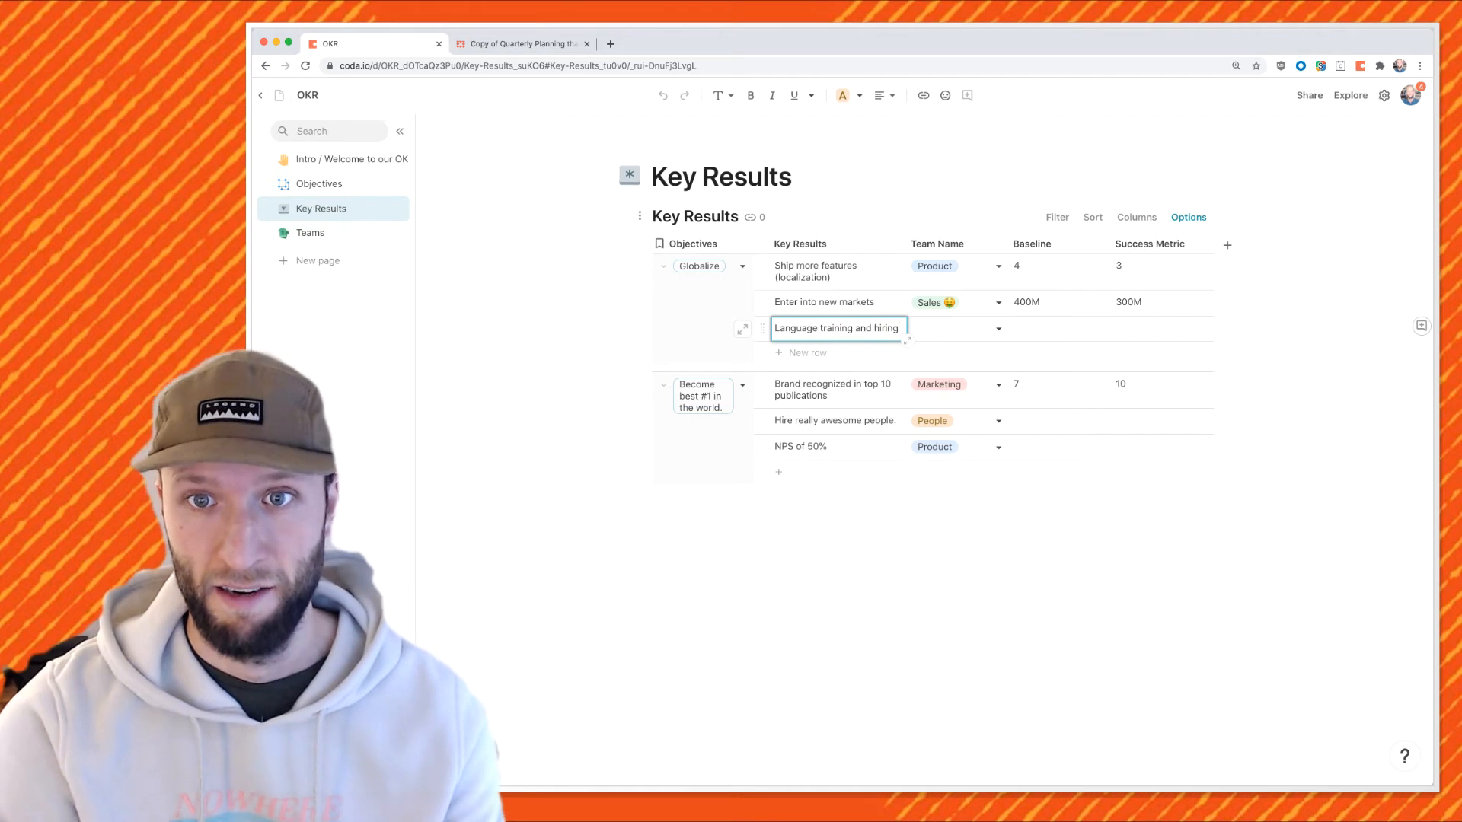
pyautogui.press('Tab')
pyautogui.click(956, 329)
pyautogui.click(937, 429)
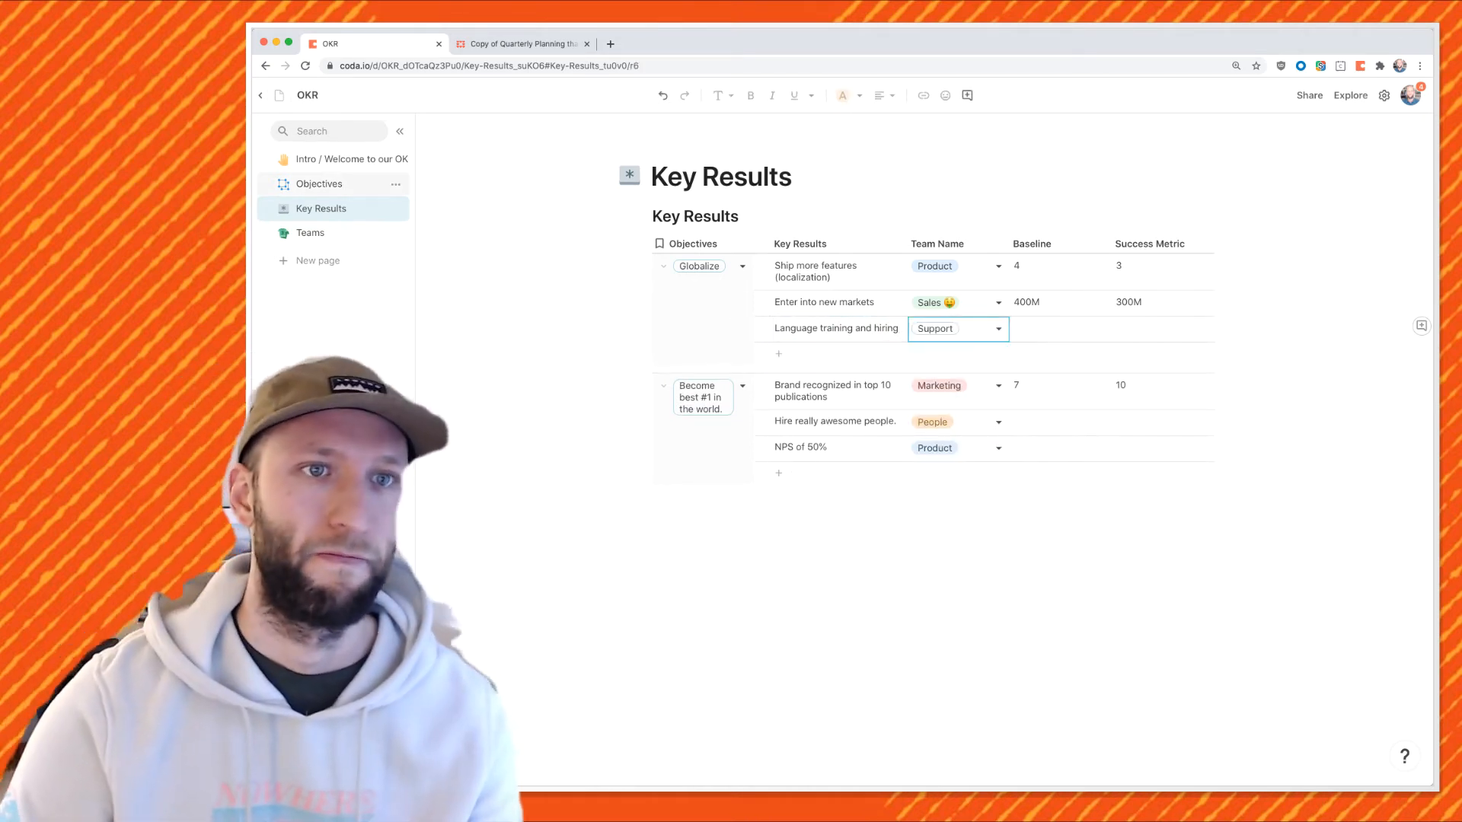
pyautogui.click(319, 184)
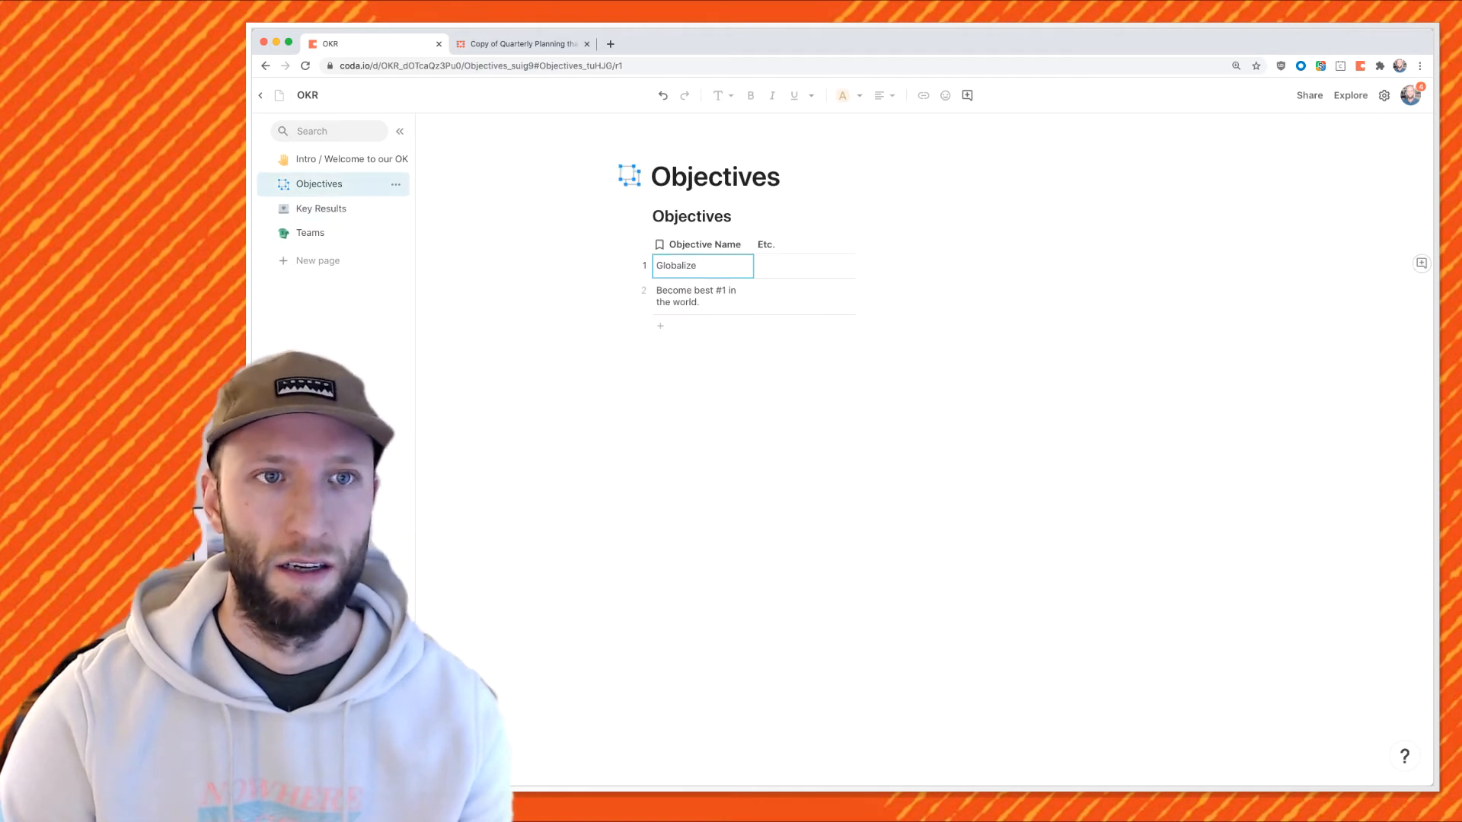
pyautogui.click(343, 159)
pyautogui.click(395, 159)
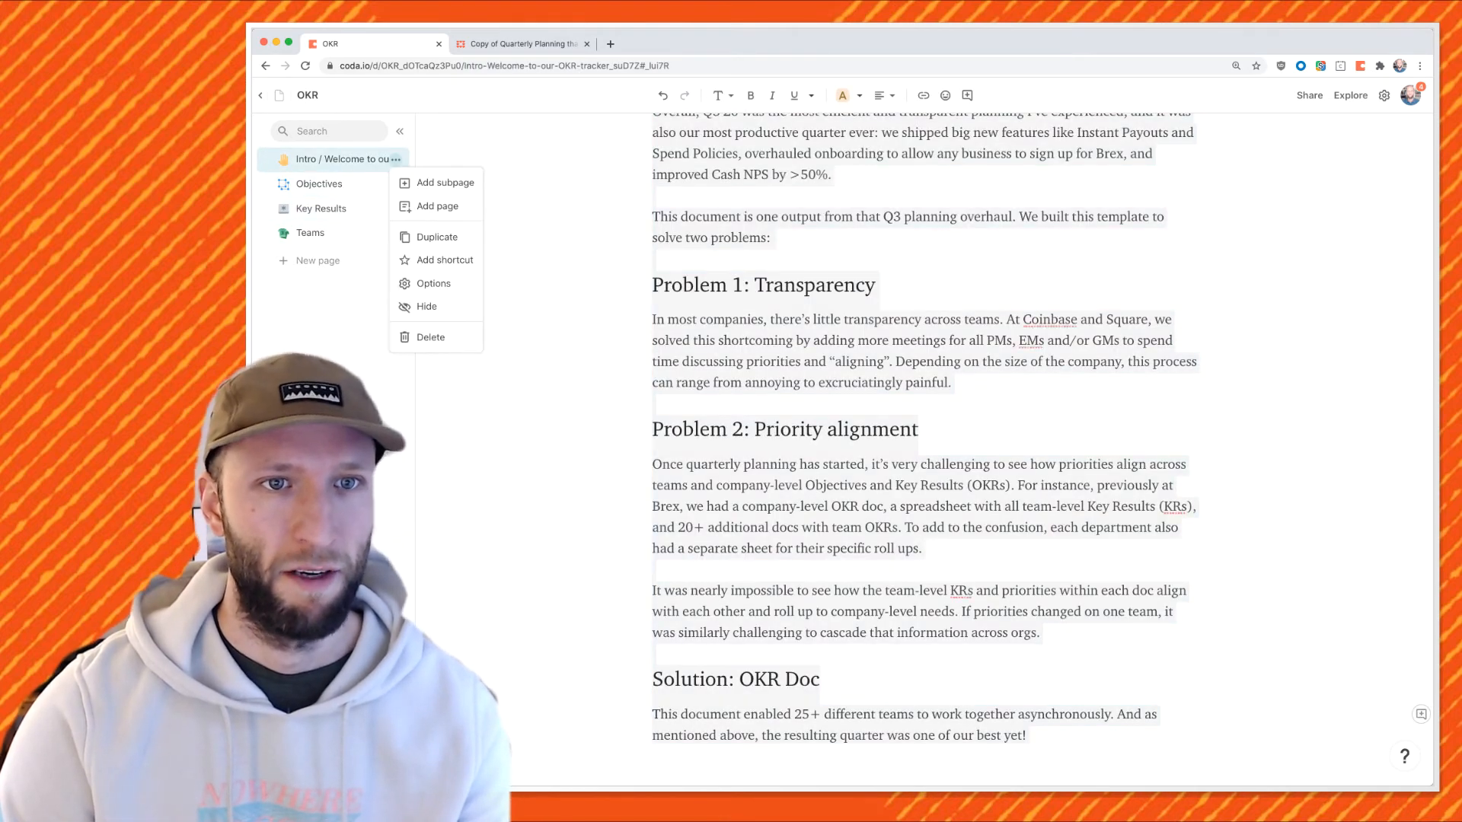
# Add a 'Strategy / Mission' page after Intro filled with the Project Brief template.
pyautogui.click(430, 206)
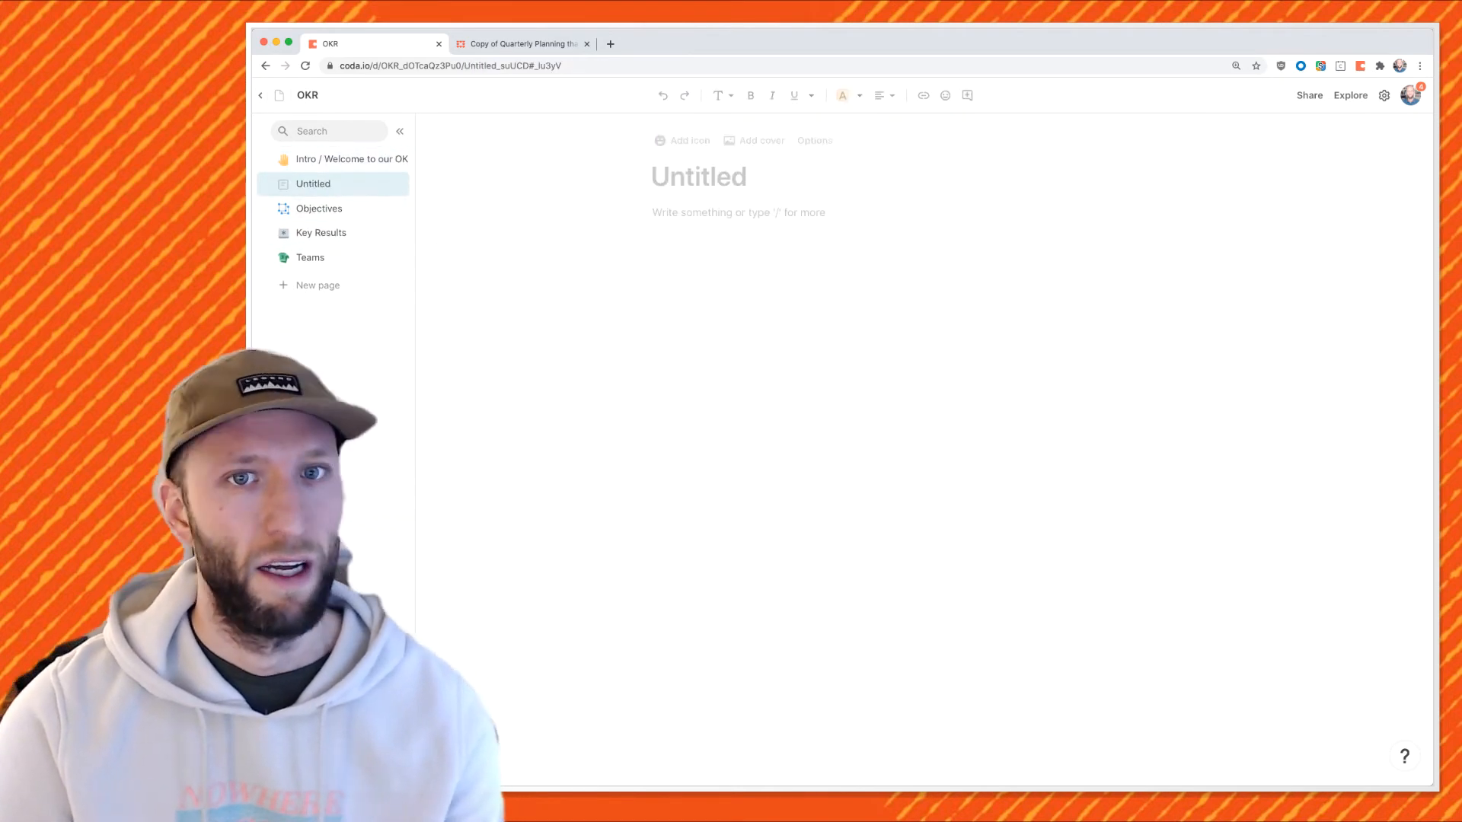
pyautogui.write('Strategy / Mission')
pyautogui.press('Return')
pyautogui.write('/')
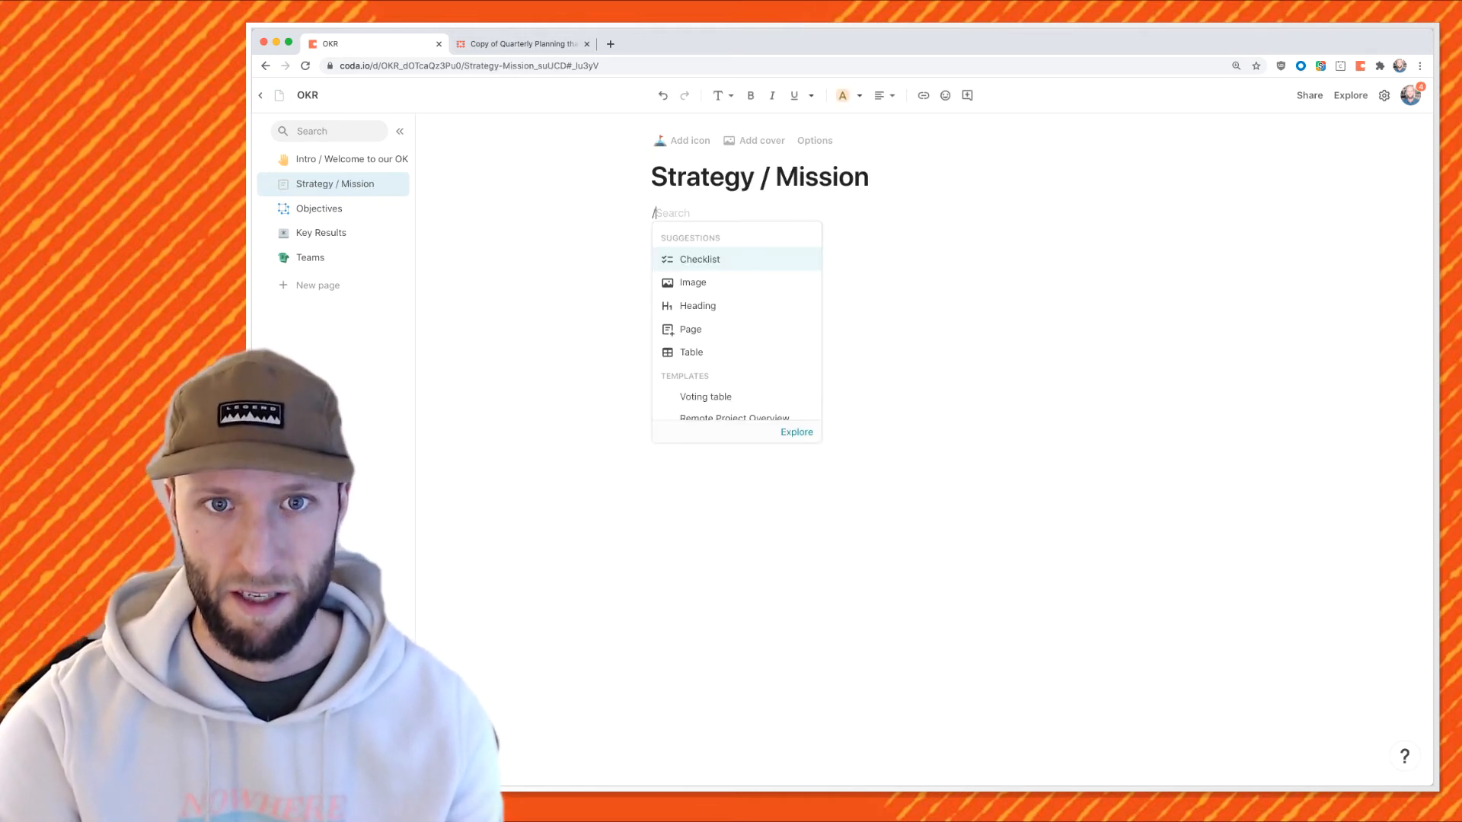
pyautogui.write('s')
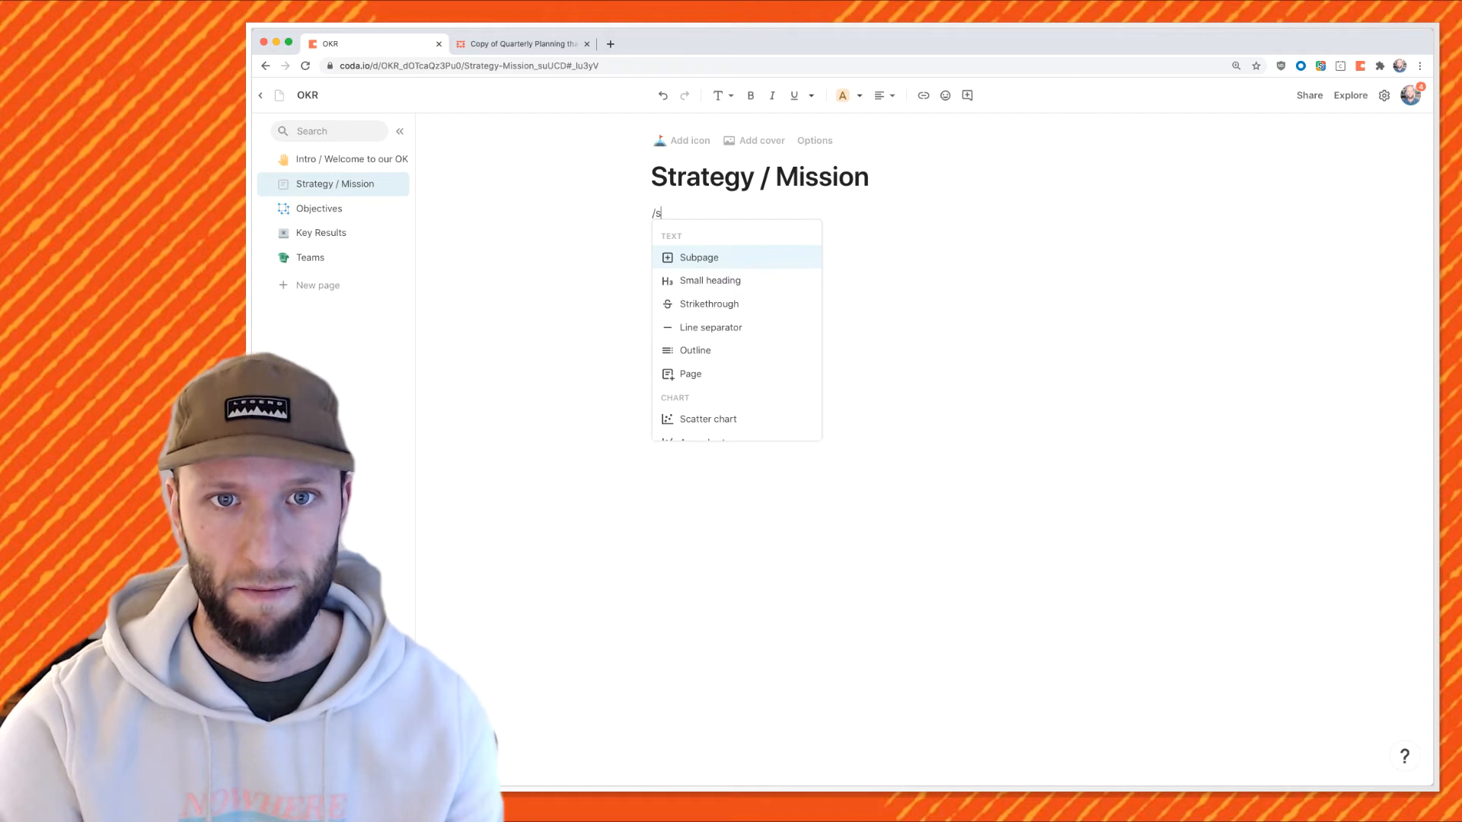
pyautogui.press('BackSpace')
pyautogui.write('miss')
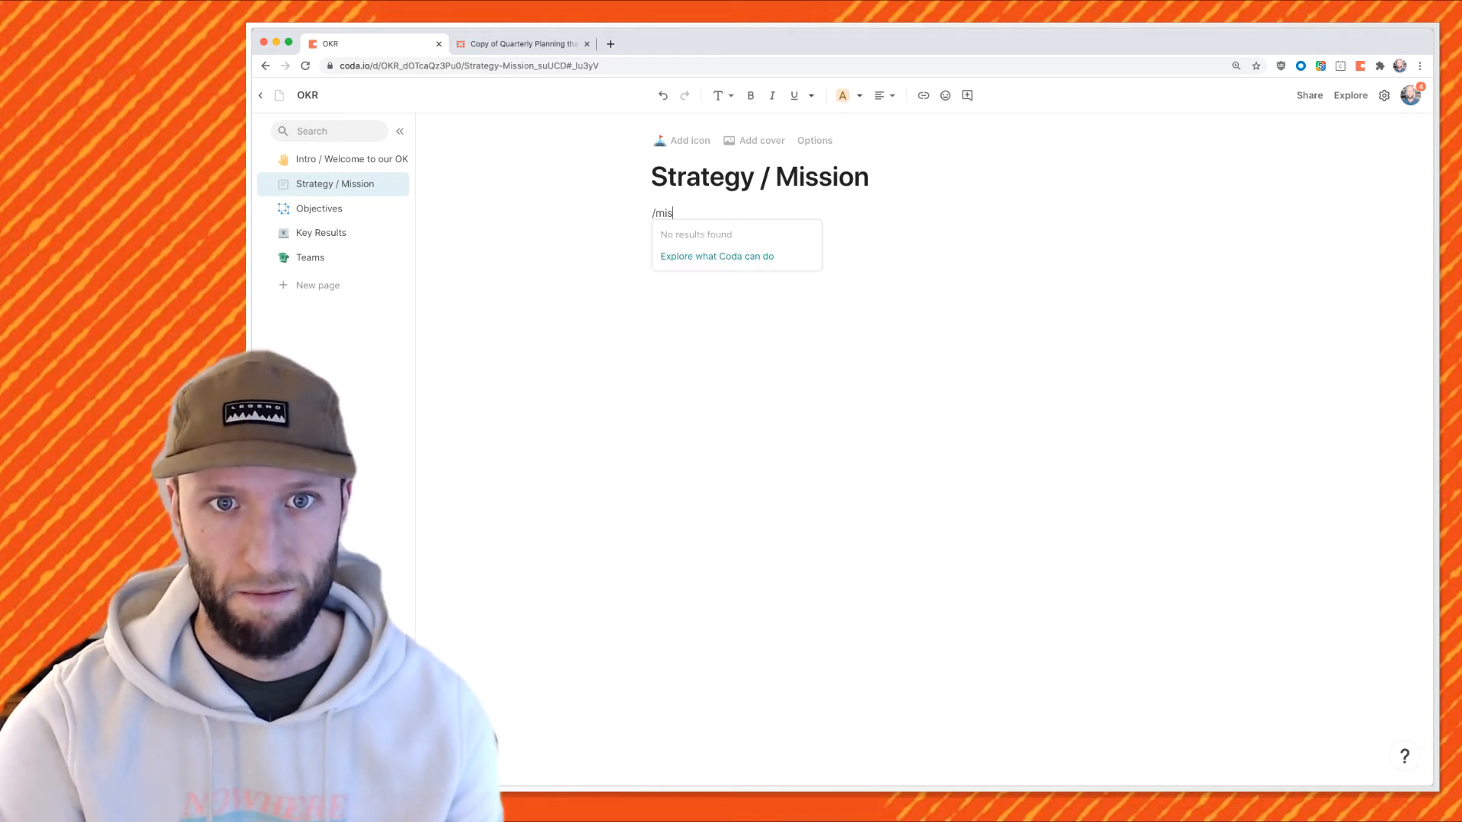
pyautogui.press('BackSpace')
pyautogui.press('BackSpace')
pyautogui.press('BackSpace')
pyautogui.write('bri')
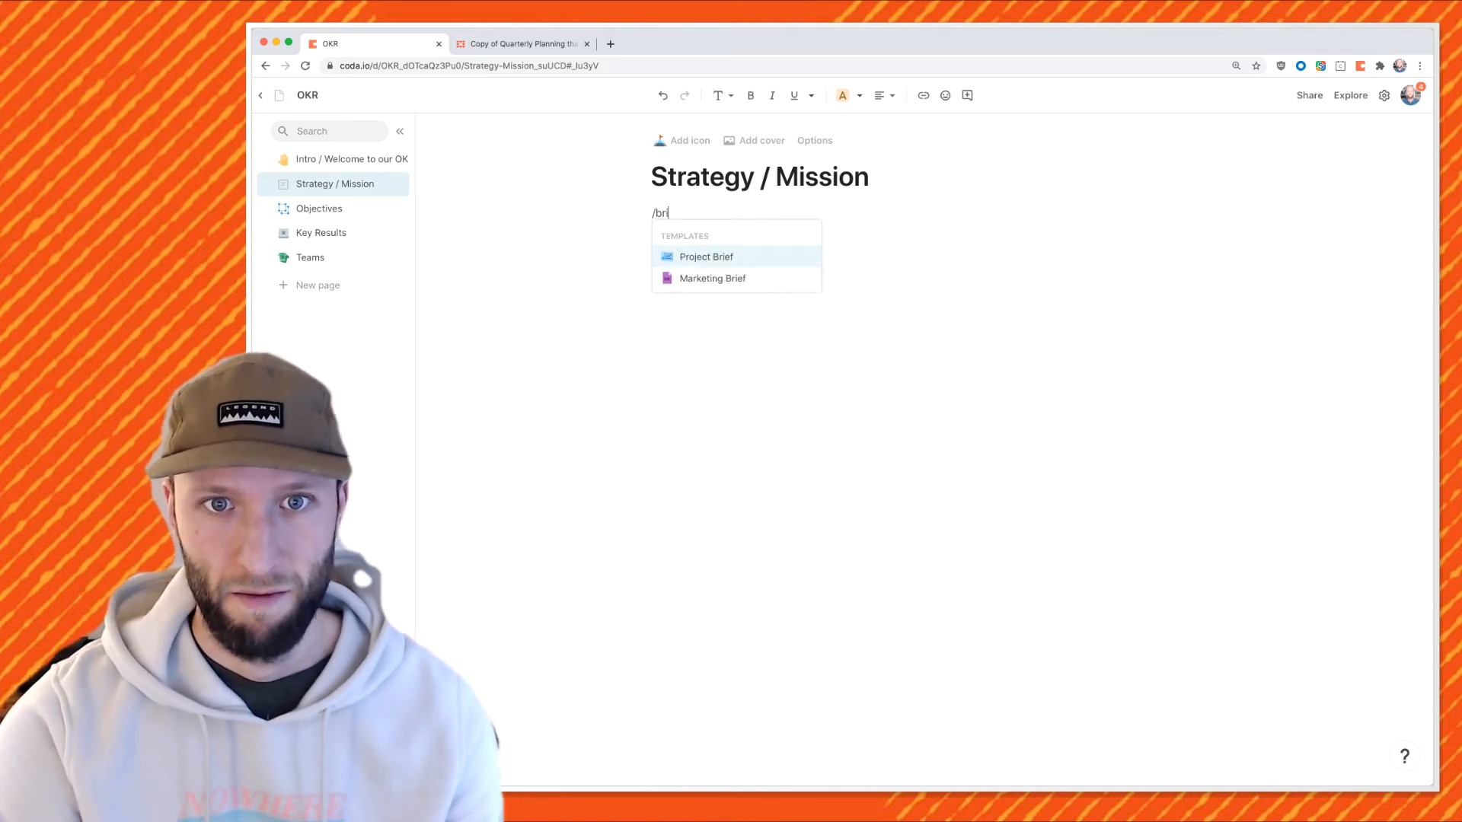
pyautogui.press('Return')
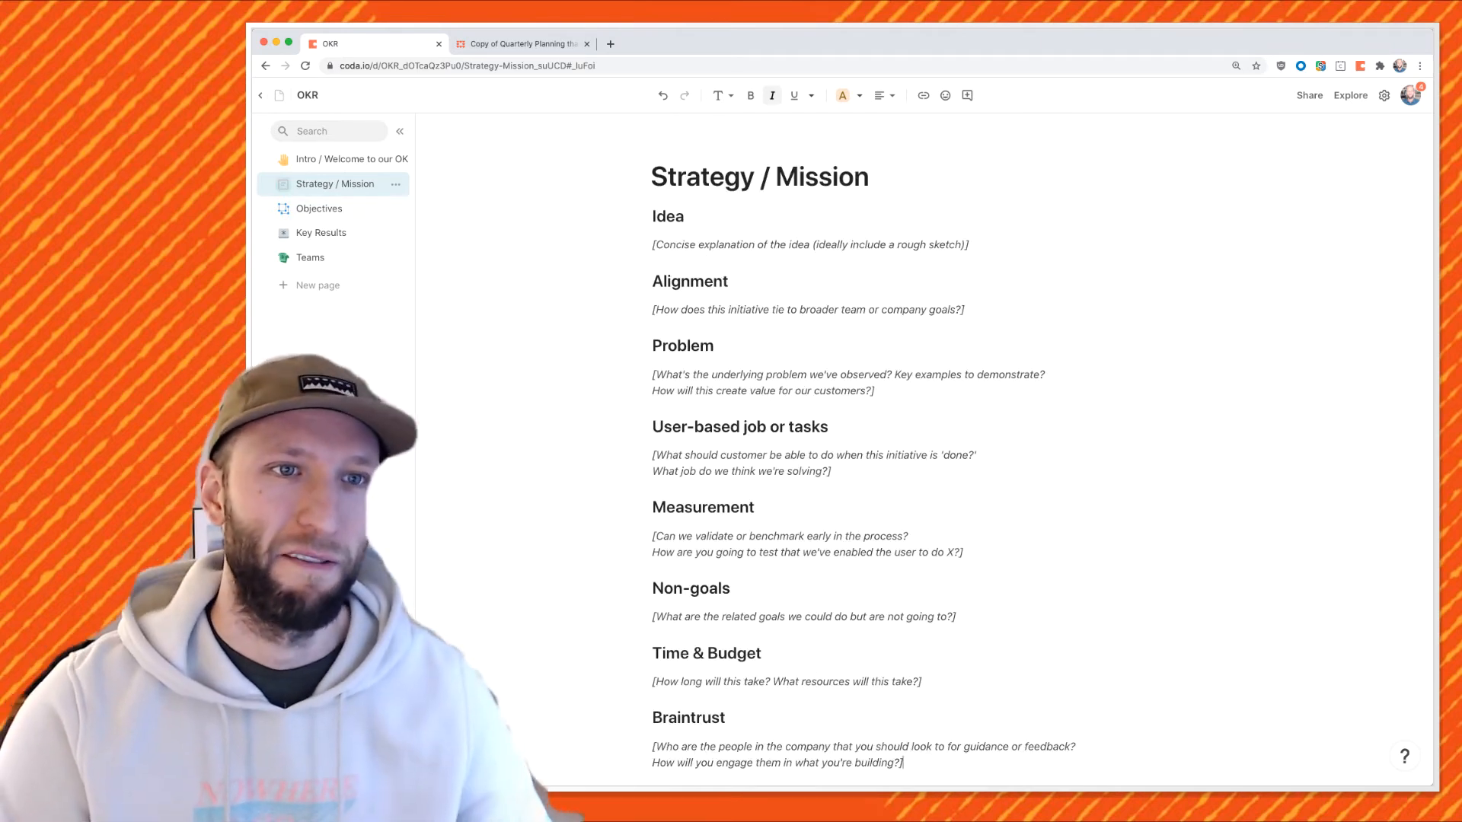
# Give the Strategy / Mission page a mountain icon, then return to Key Results.
pyautogui.click(283, 184)
pyautogui.click(312, 232)
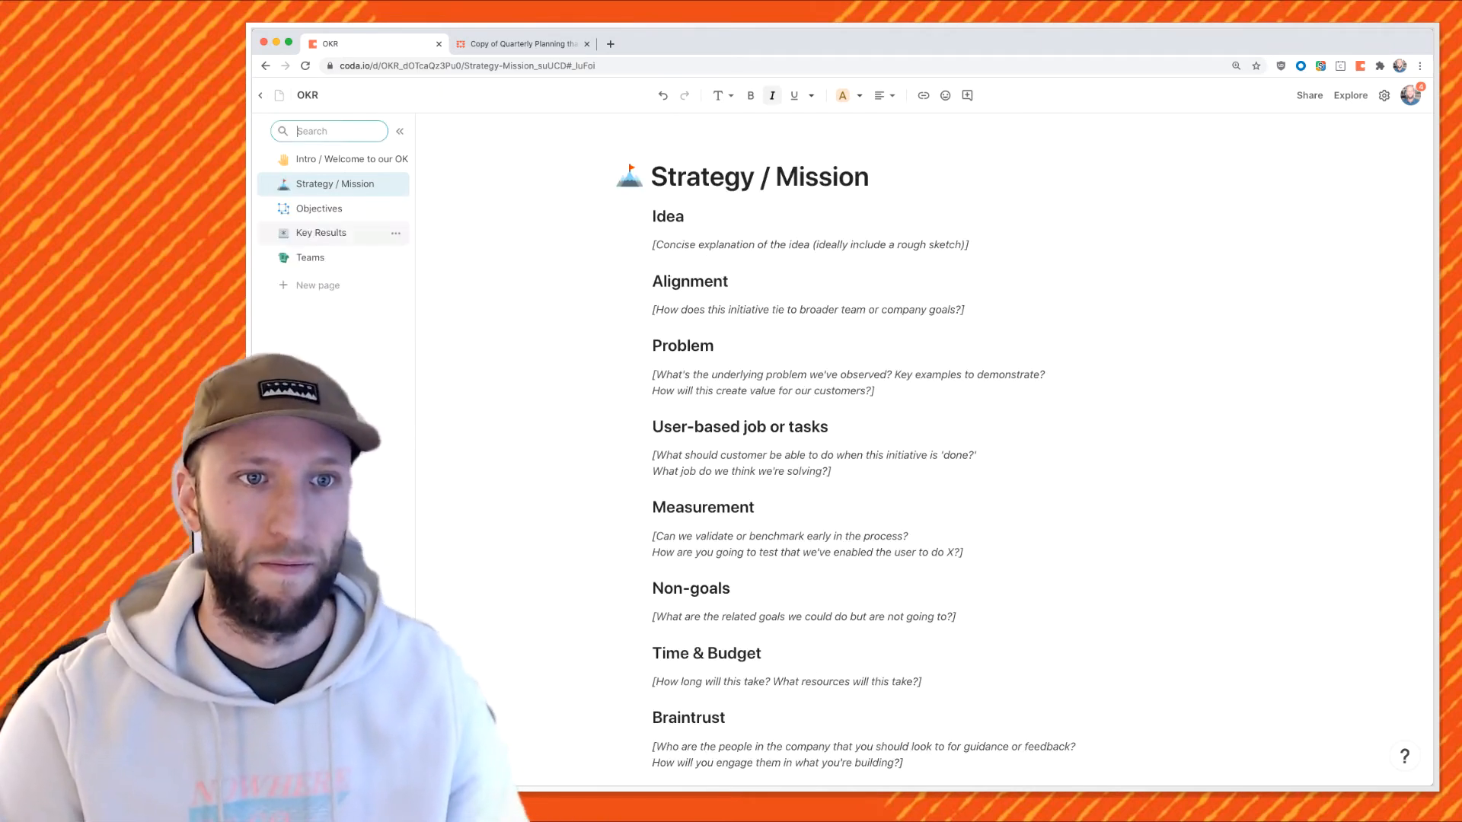
pyautogui.click(321, 233)
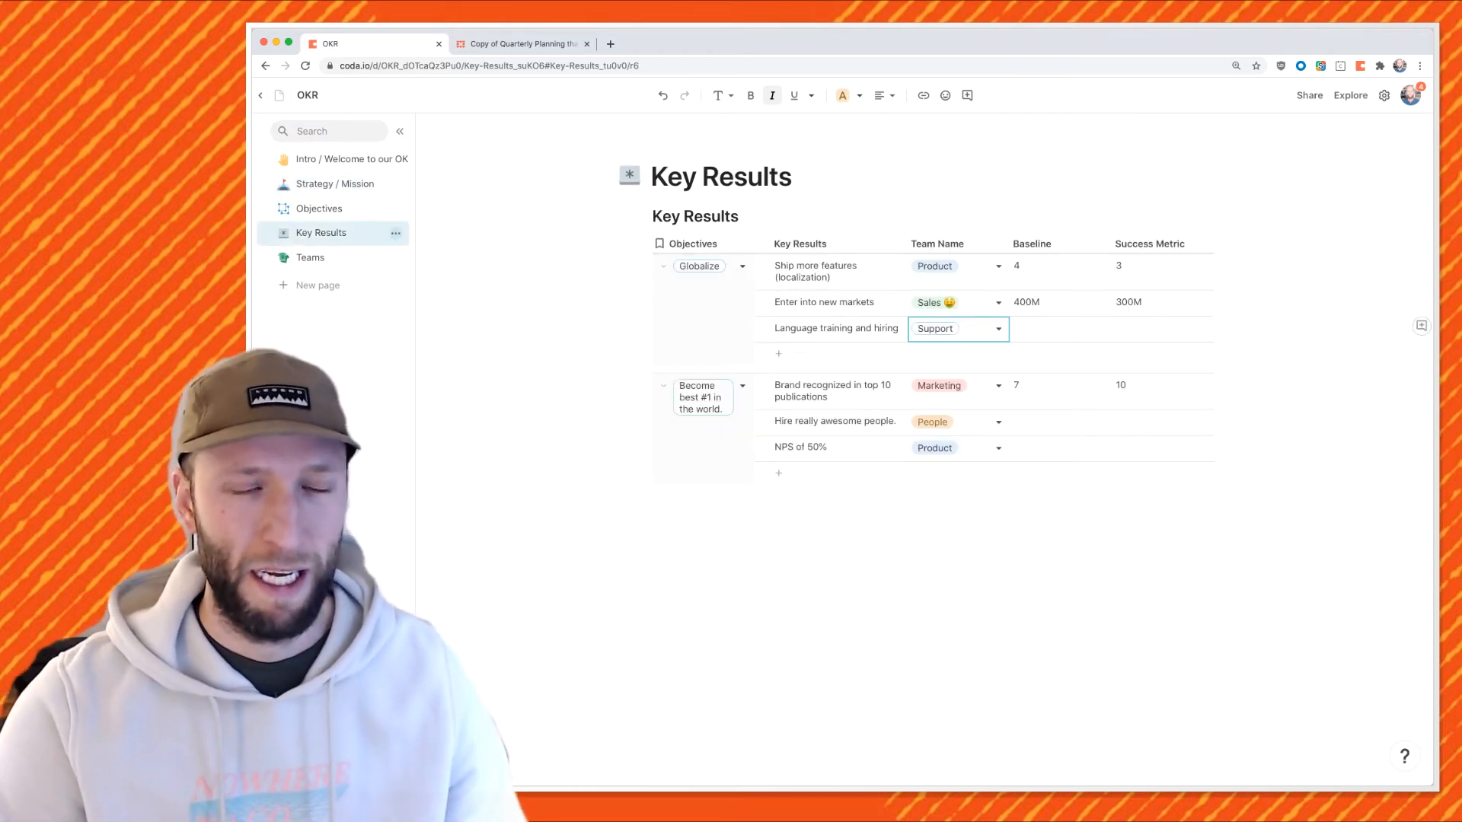
# Duplicate Key Results into a nested 'Product' page filtered to Team Name = Product.
pyautogui.click(395, 233)
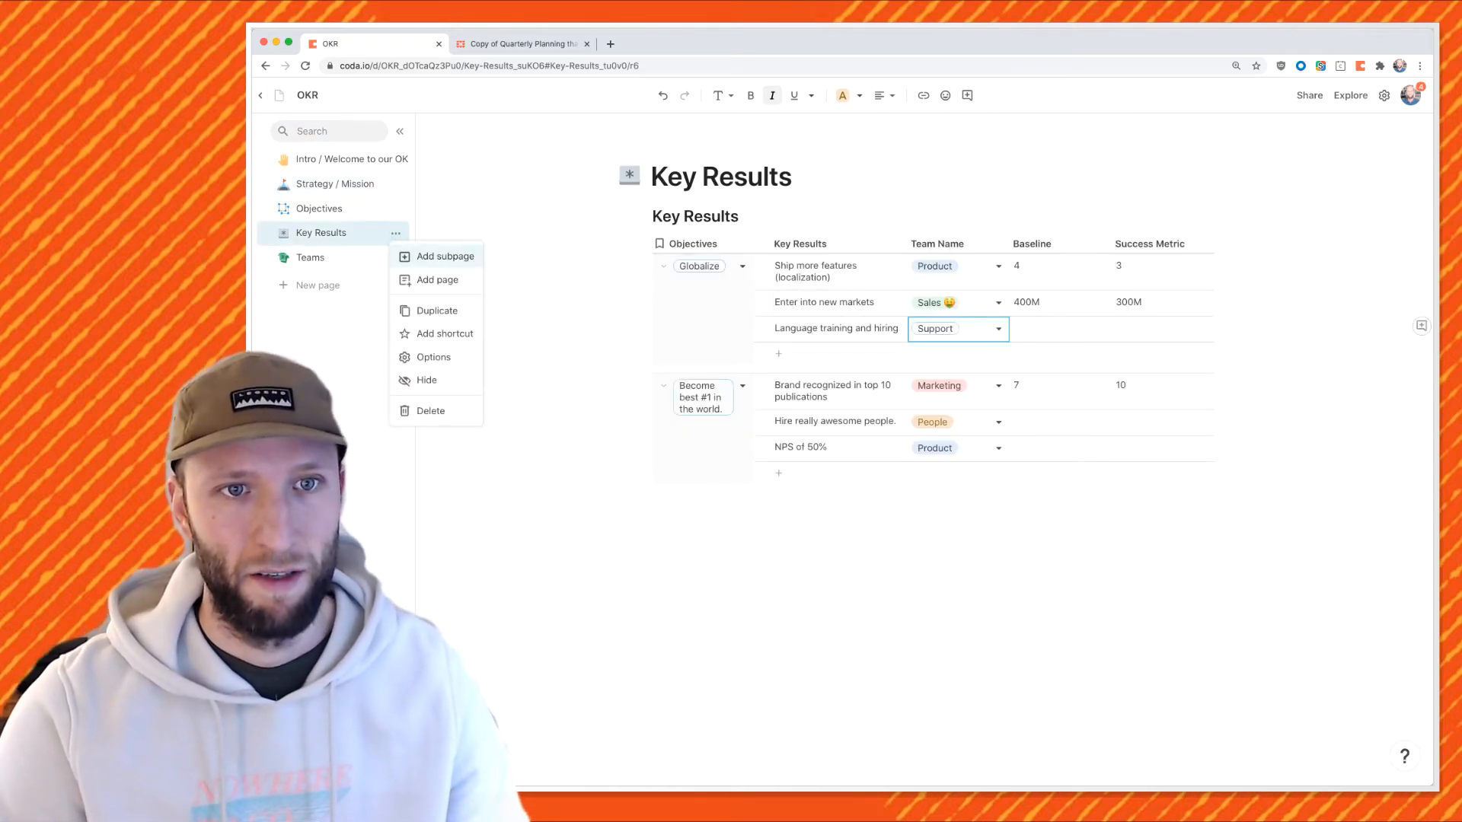
pyautogui.click(437, 310)
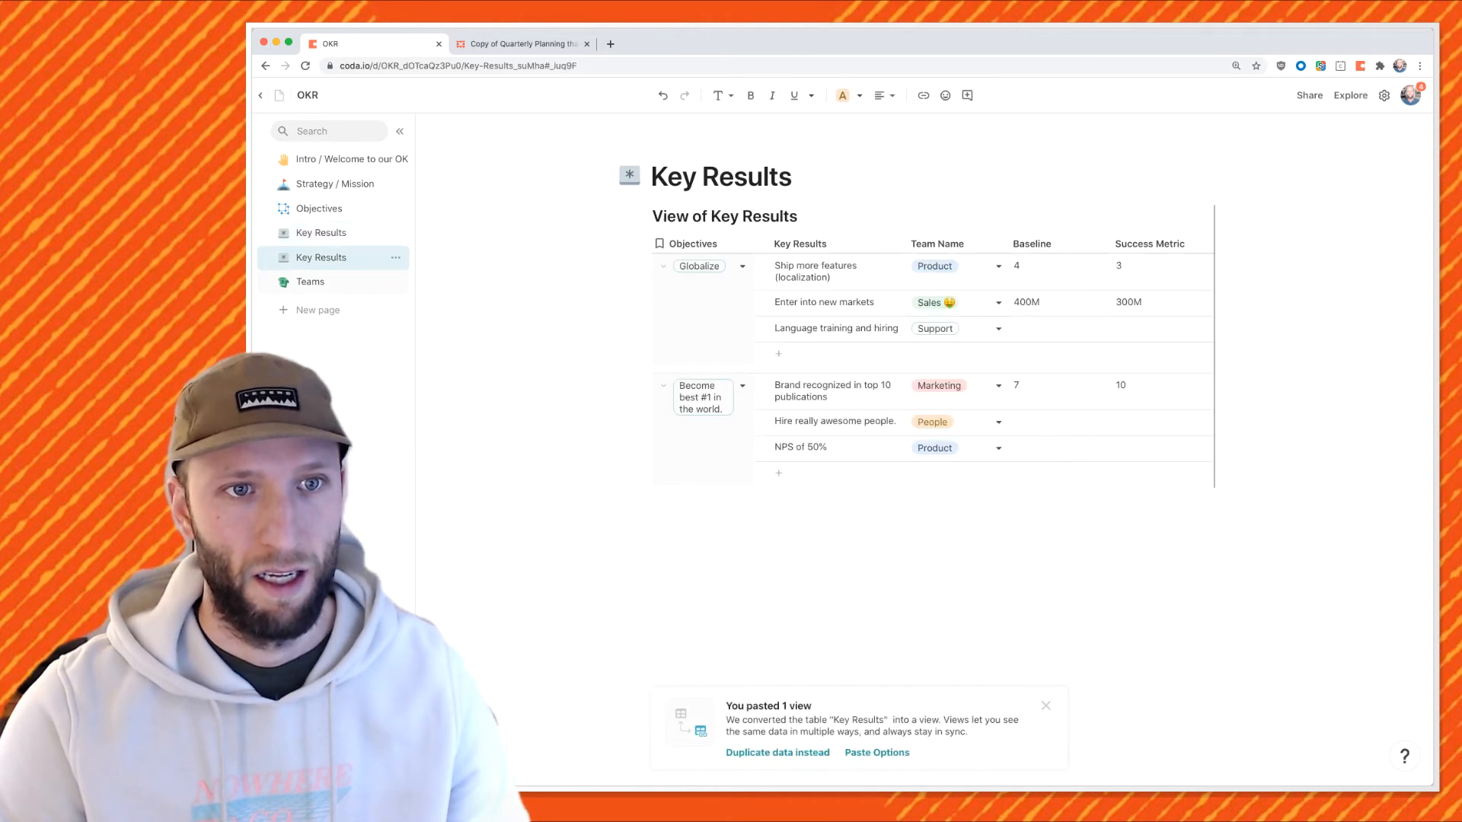
pyautogui.moveTo(327, 257); pyautogui.dragTo(365, 234)
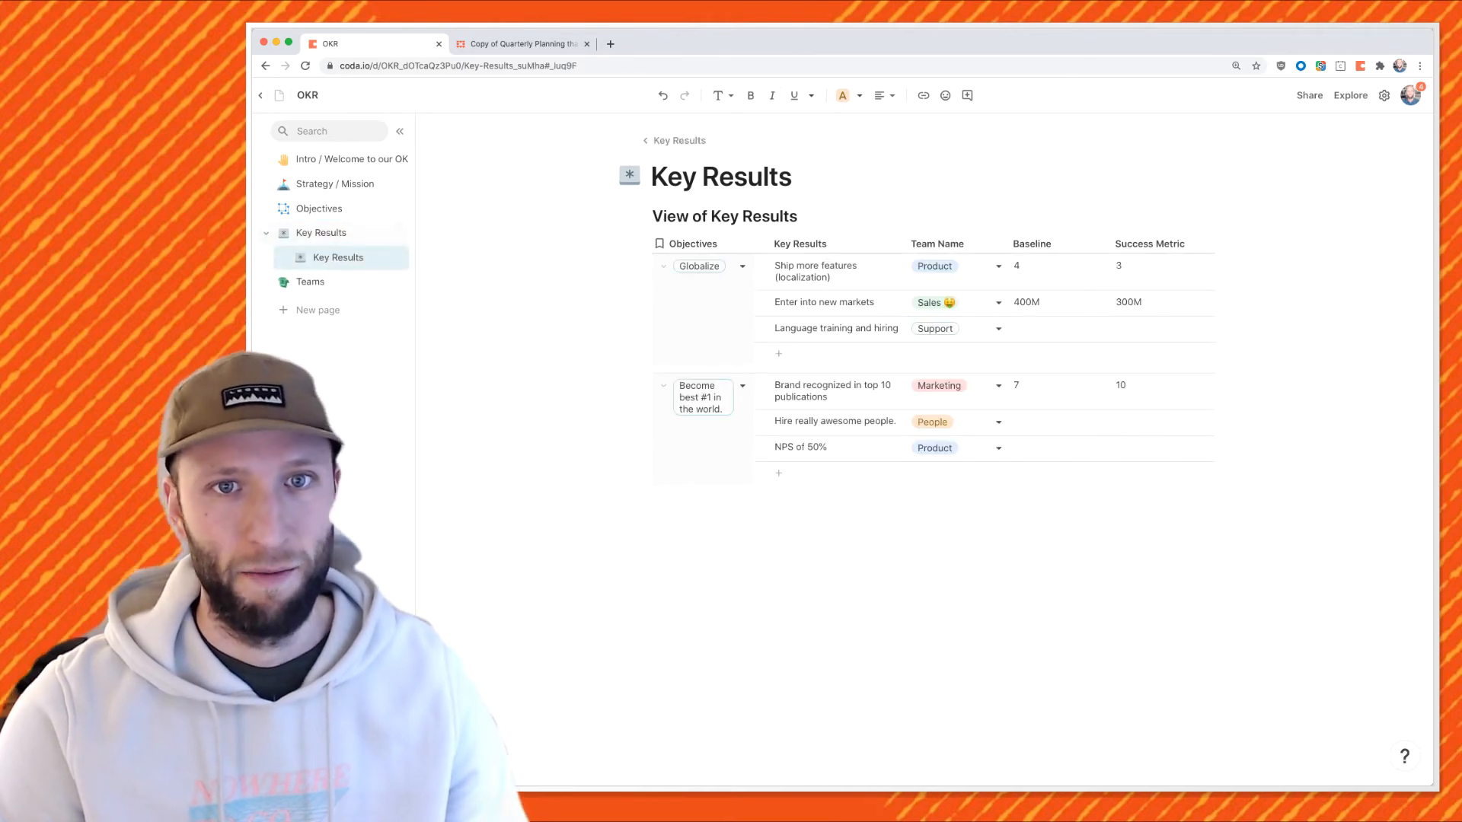
pyautogui.click(1057, 217)
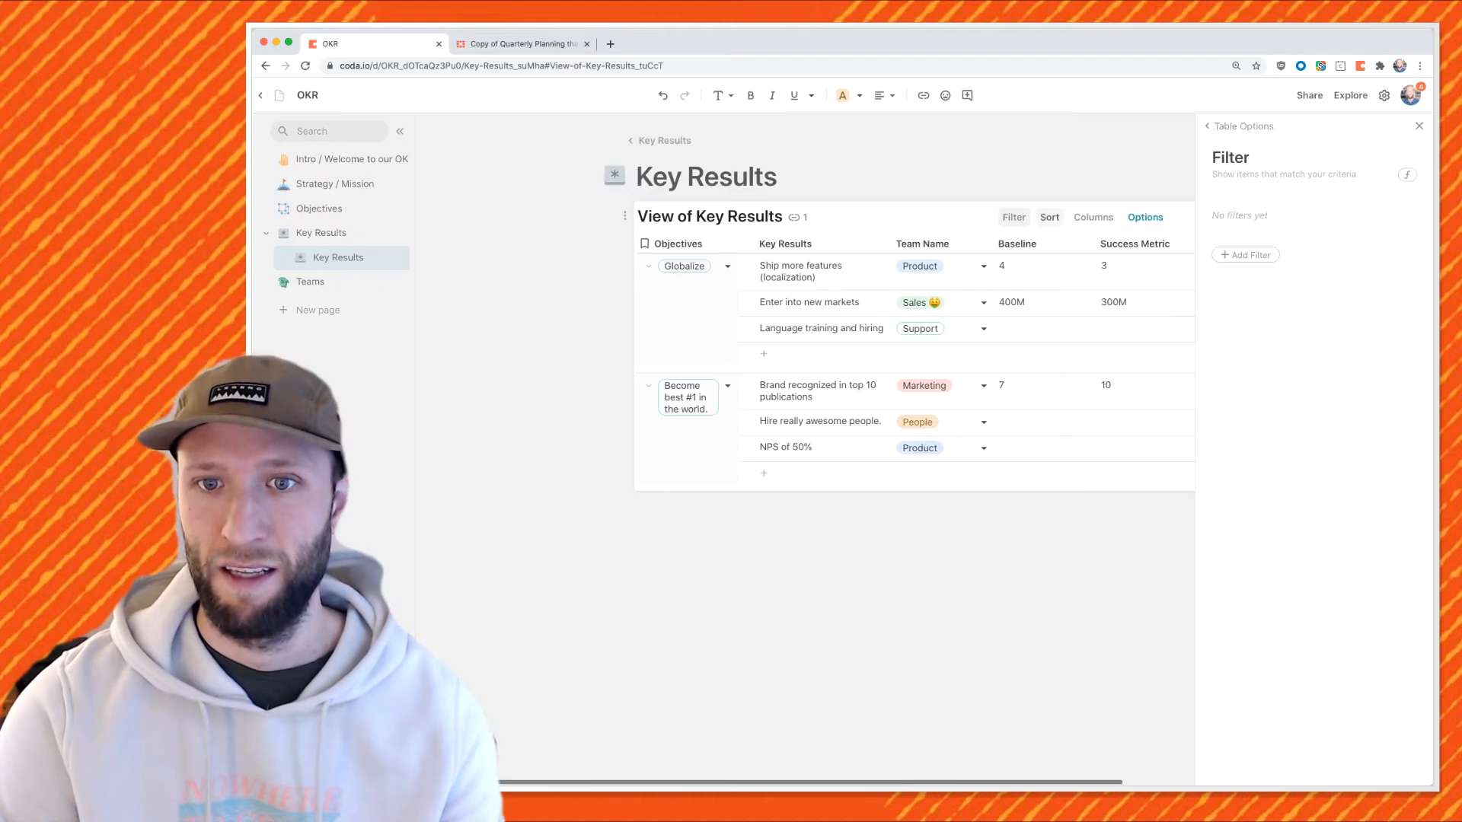
pyautogui.click(1245, 255)
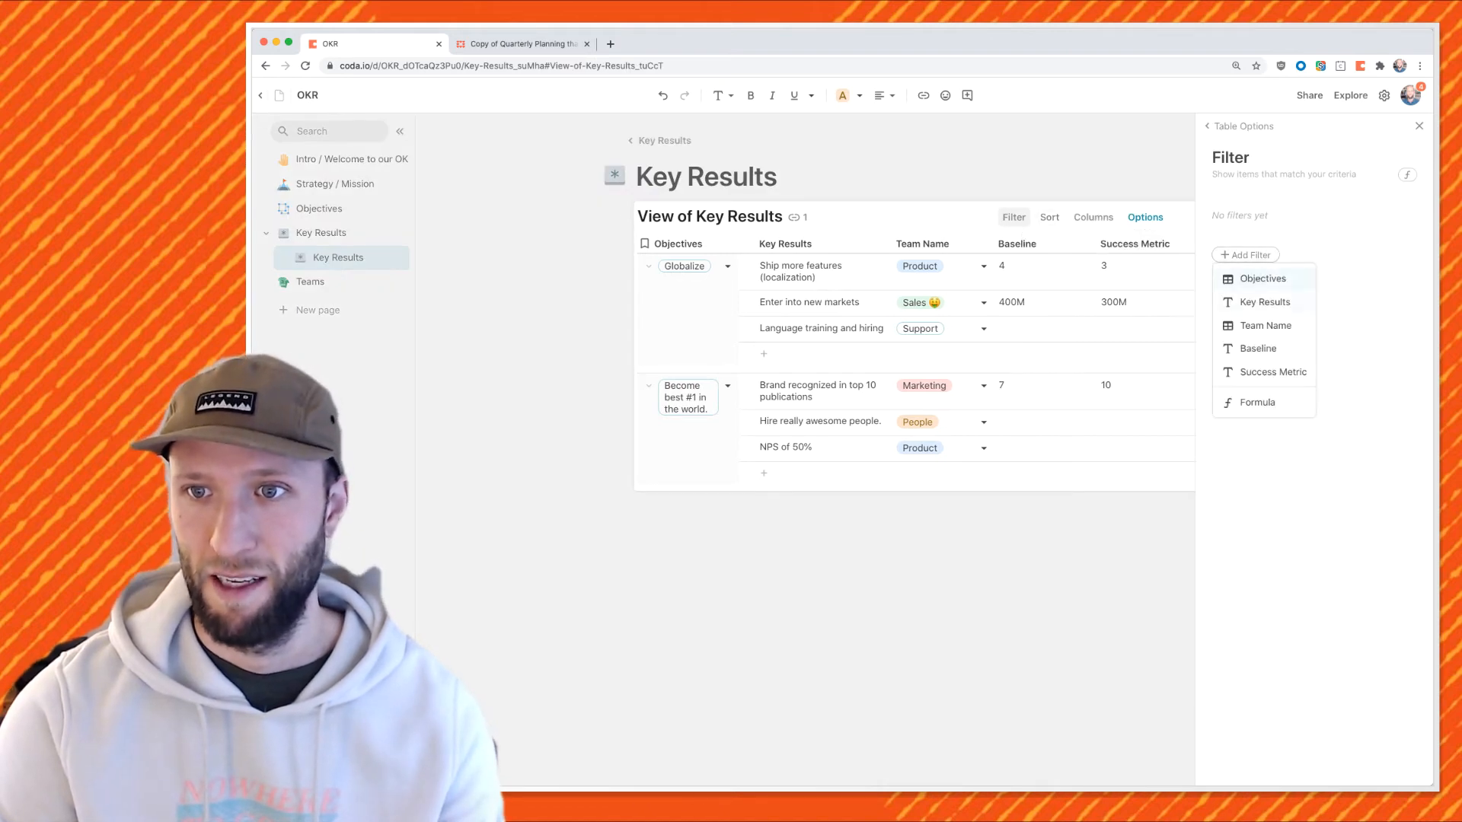
pyautogui.click(1265, 326)
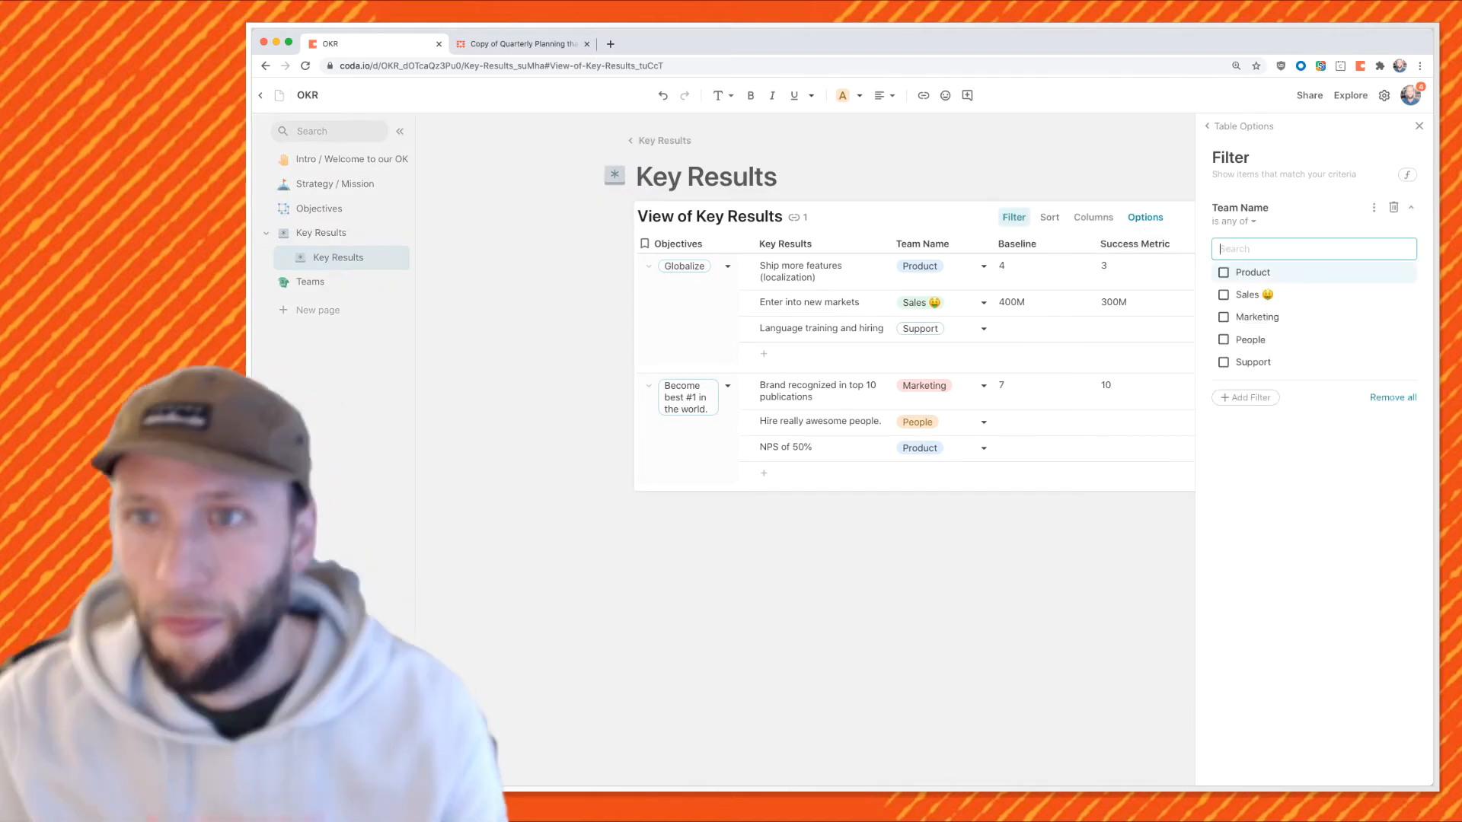
pyautogui.click(1252, 273)
pyautogui.click(1419, 126)
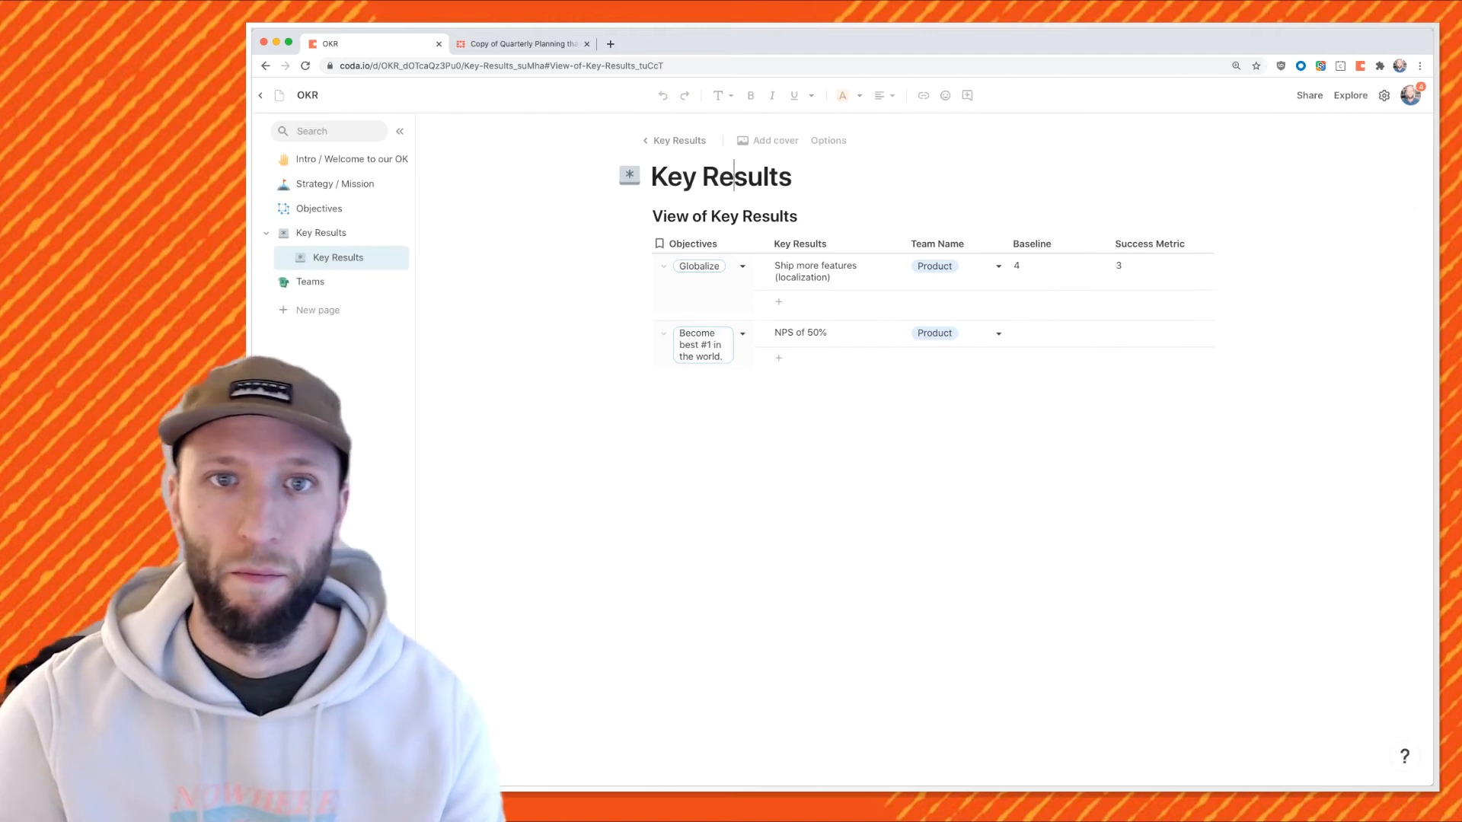
pyautogui.tripleClick(720, 177)
pyautogui.write('Product')
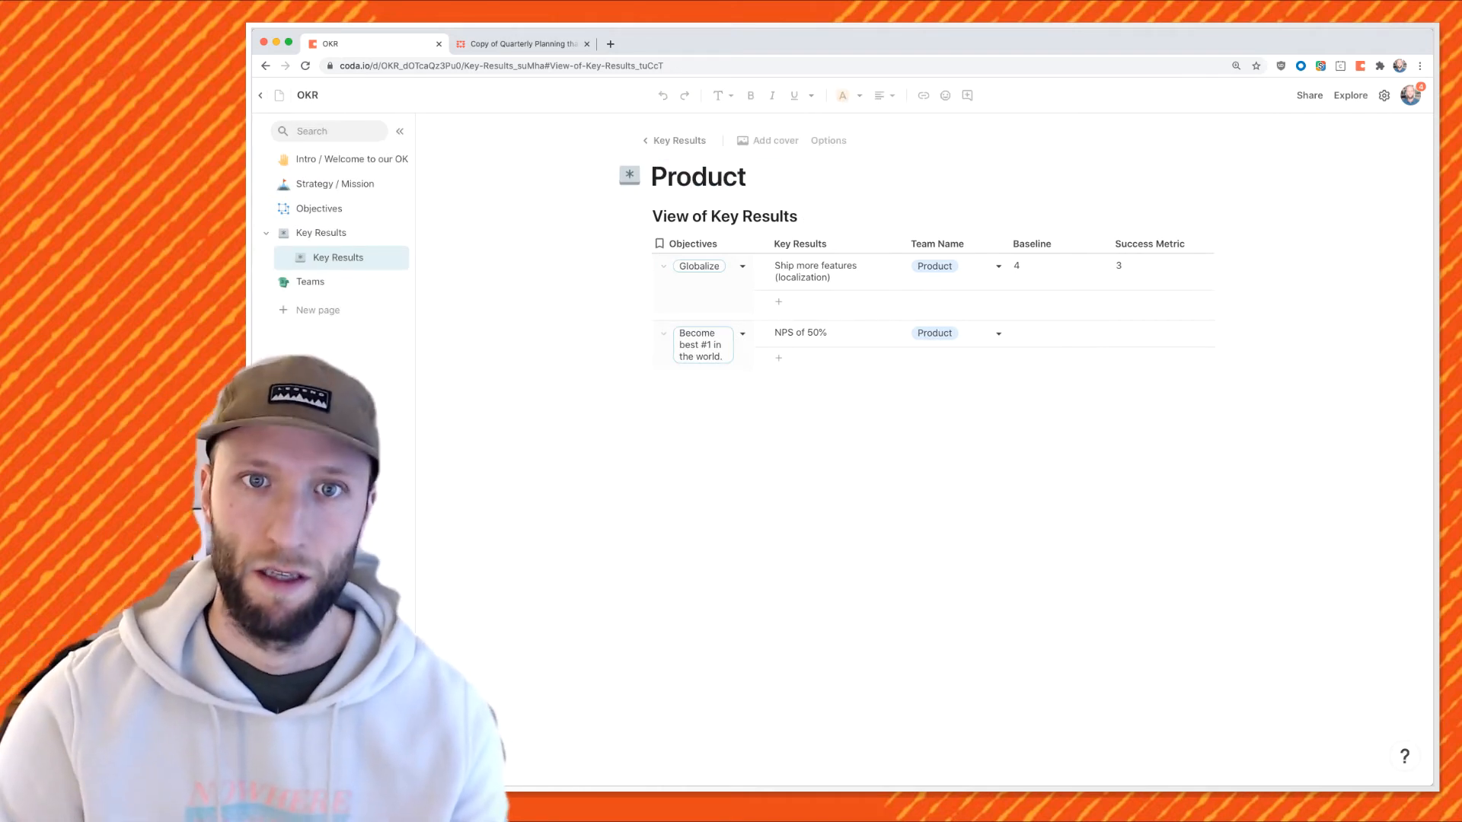
pyautogui.click(653, 391)
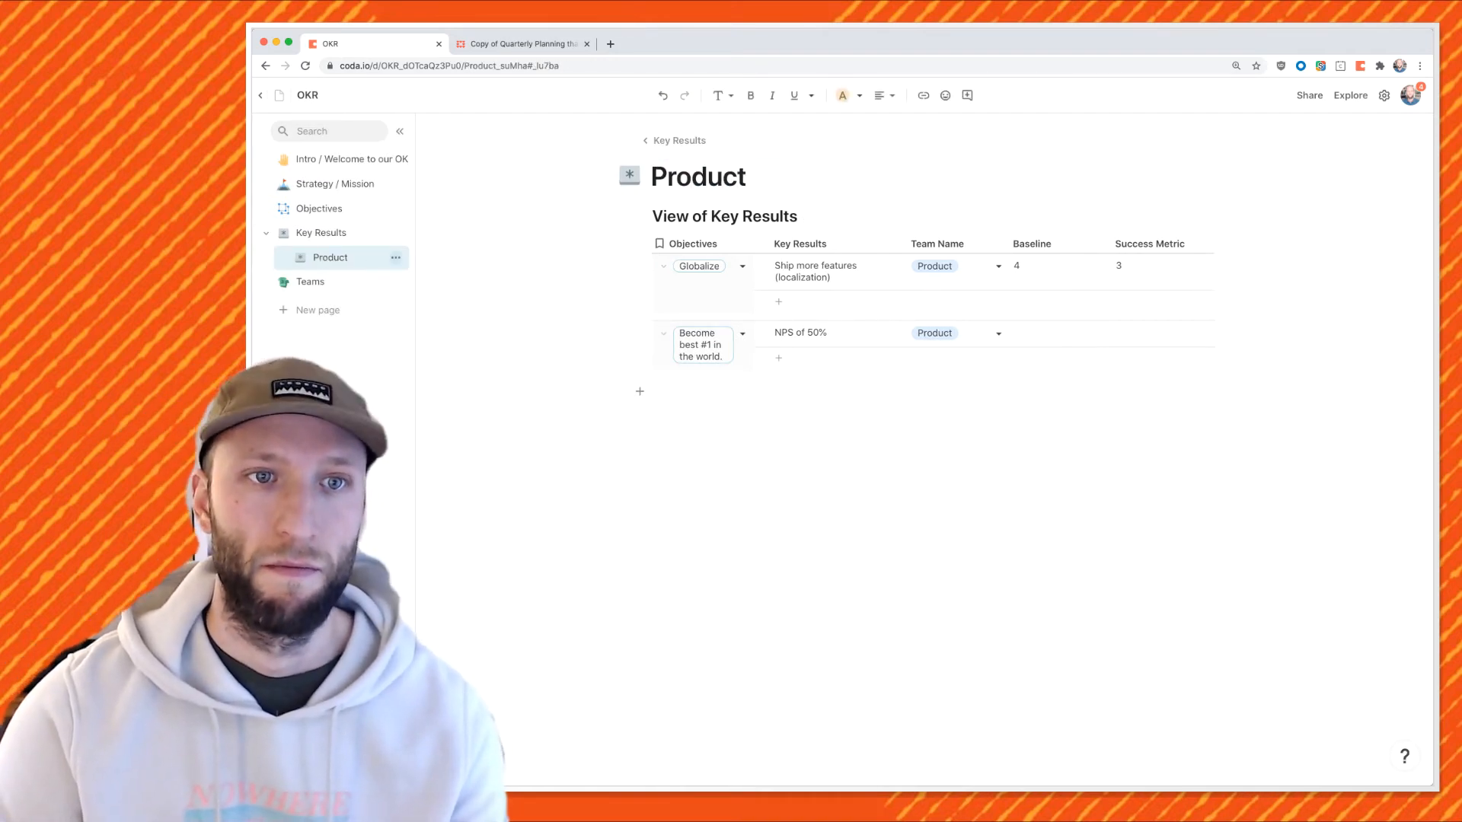
# Duplicate Product as a 'Support' page filtered to the Support team, with a headset icon.
pyautogui.click(395, 257)
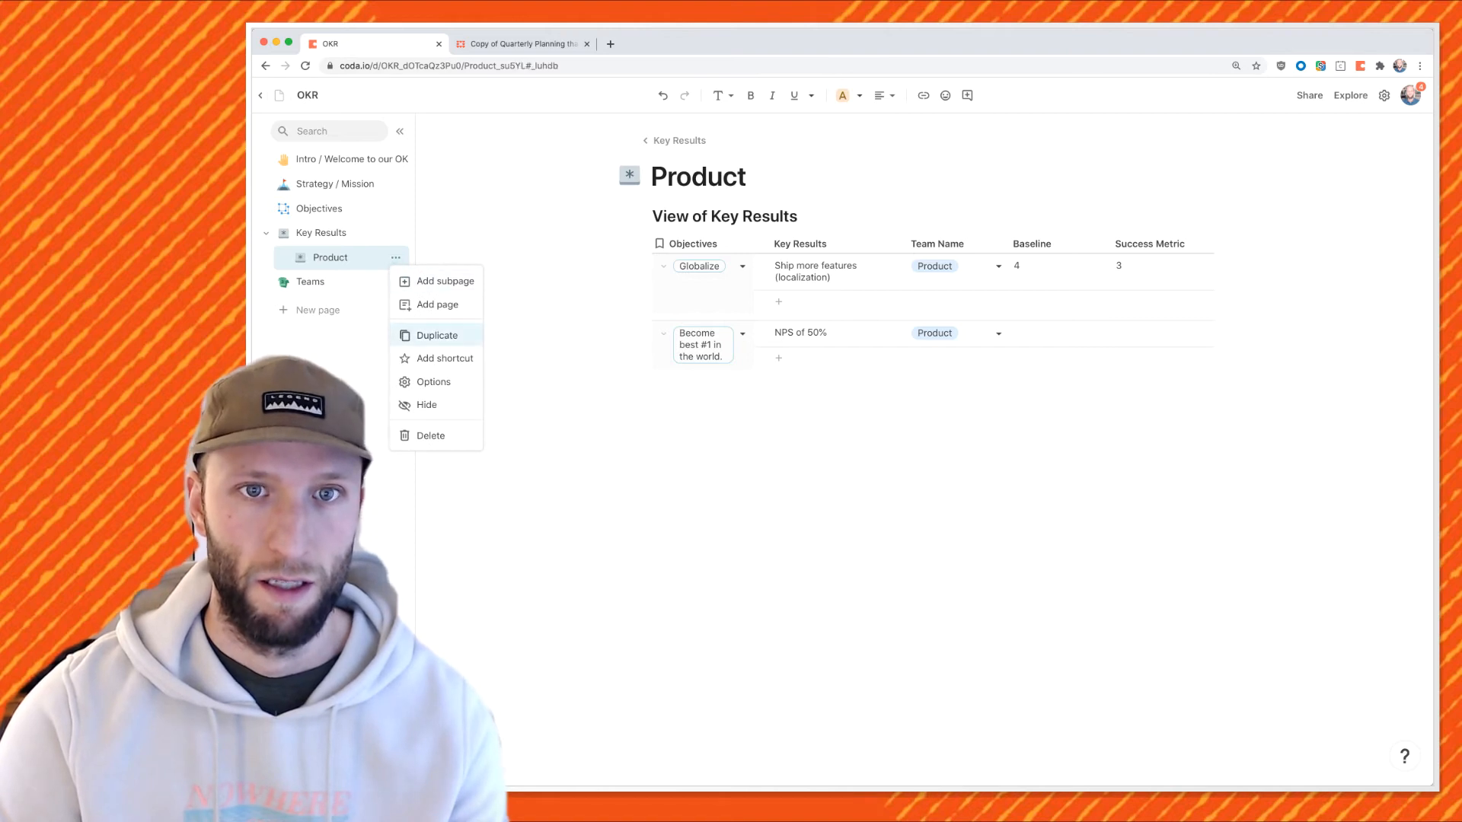
pyautogui.click(437, 335)
pyautogui.doubleClick(707, 176)
pyautogui.write('Support')
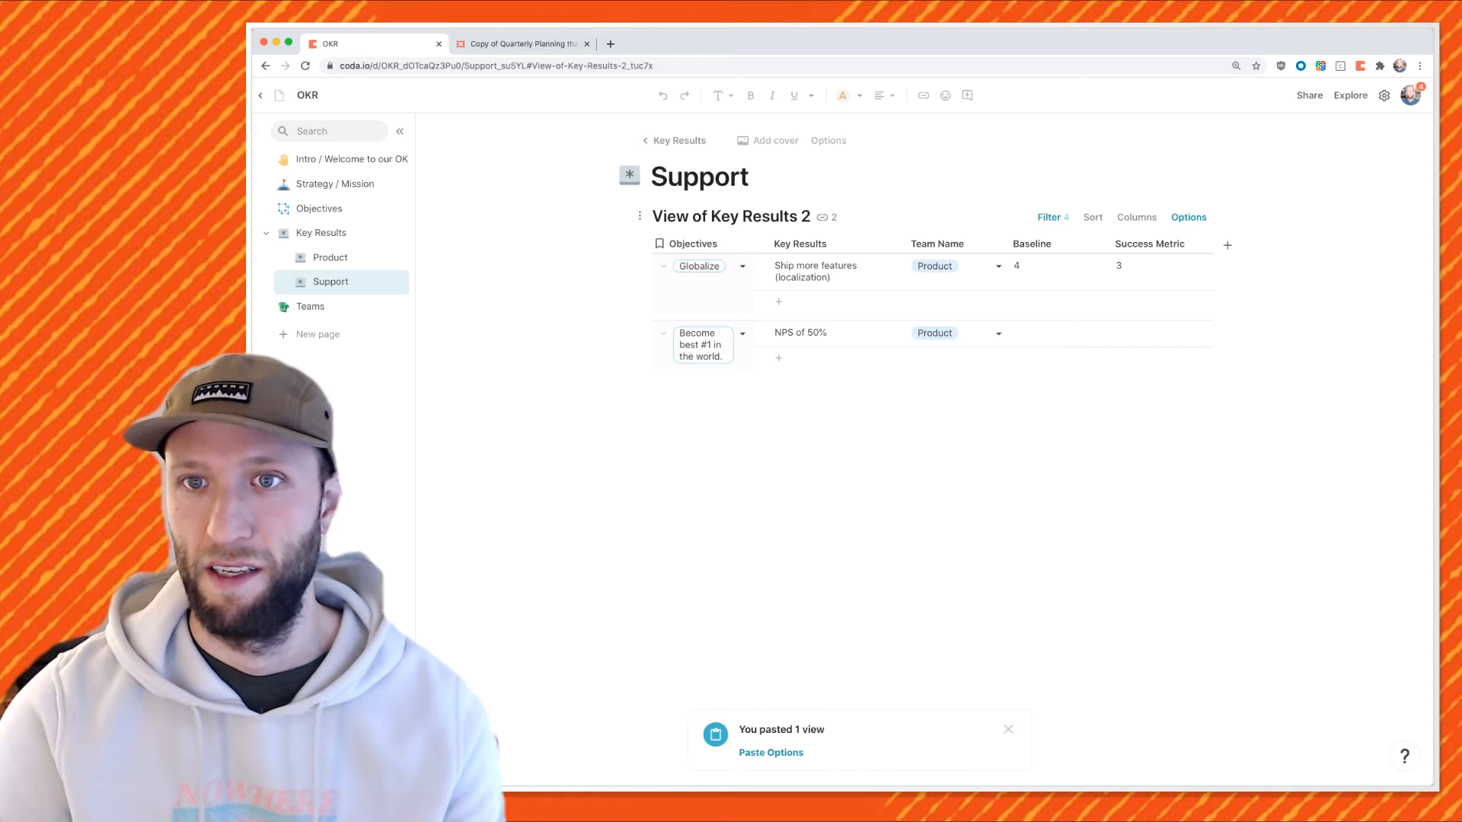
pyautogui.click(1053, 217)
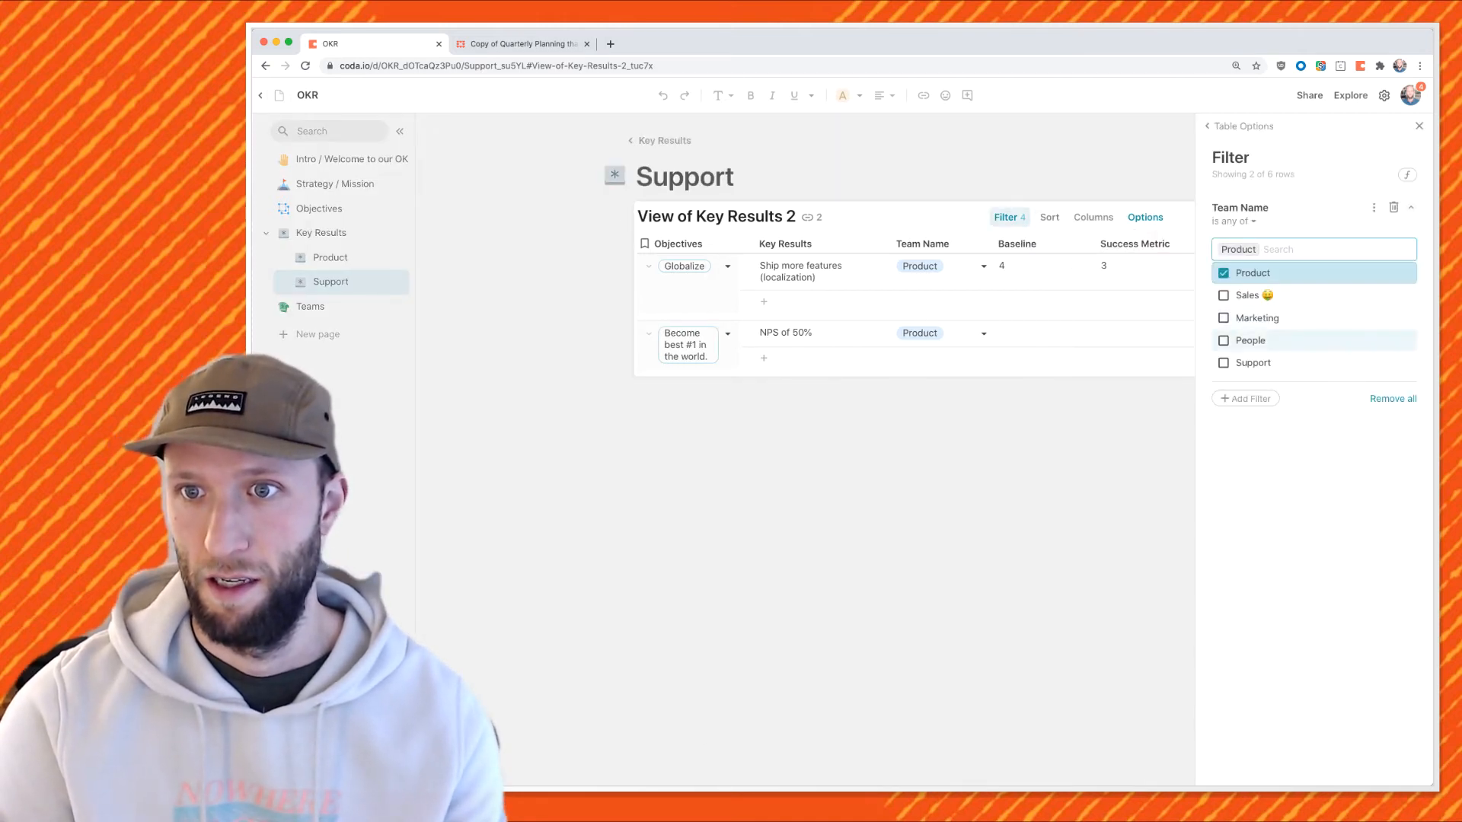
pyautogui.click(1253, 363)
pyautogui.click(1252, 273)
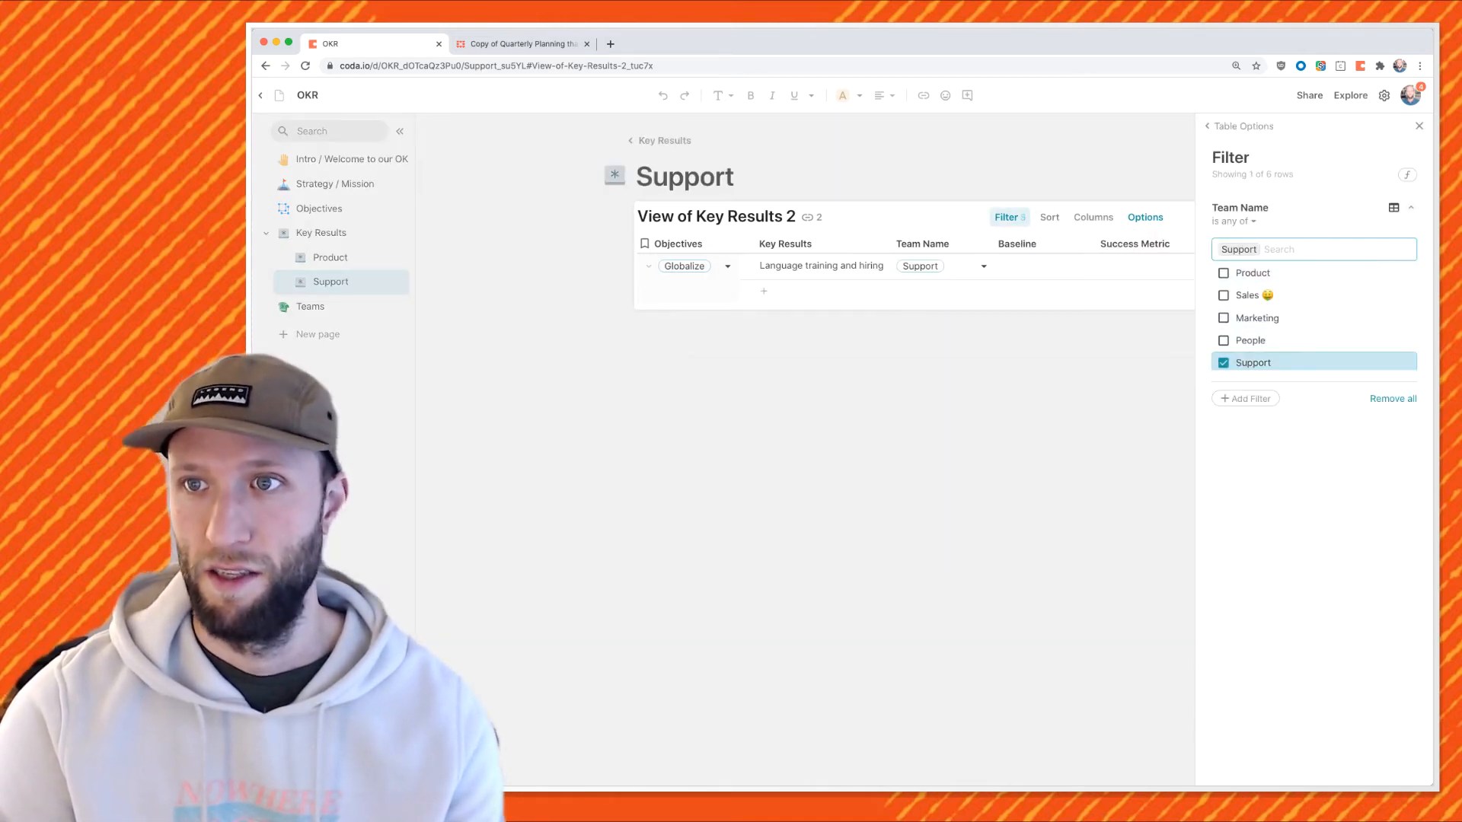
pyautogui.click(1418, 126)
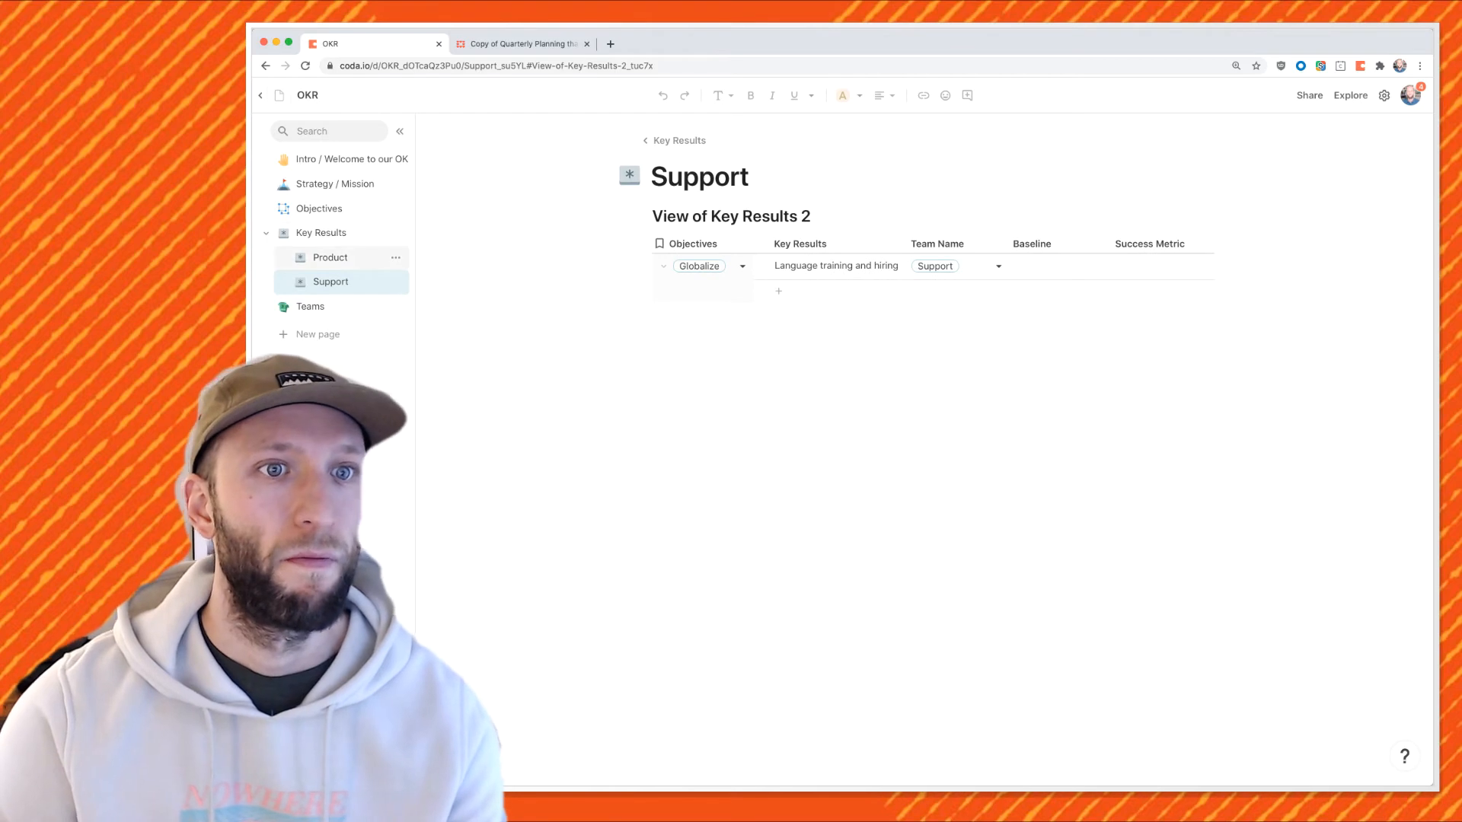
pyautogui.click(300, 258)
pyautogui.click(301, 282)
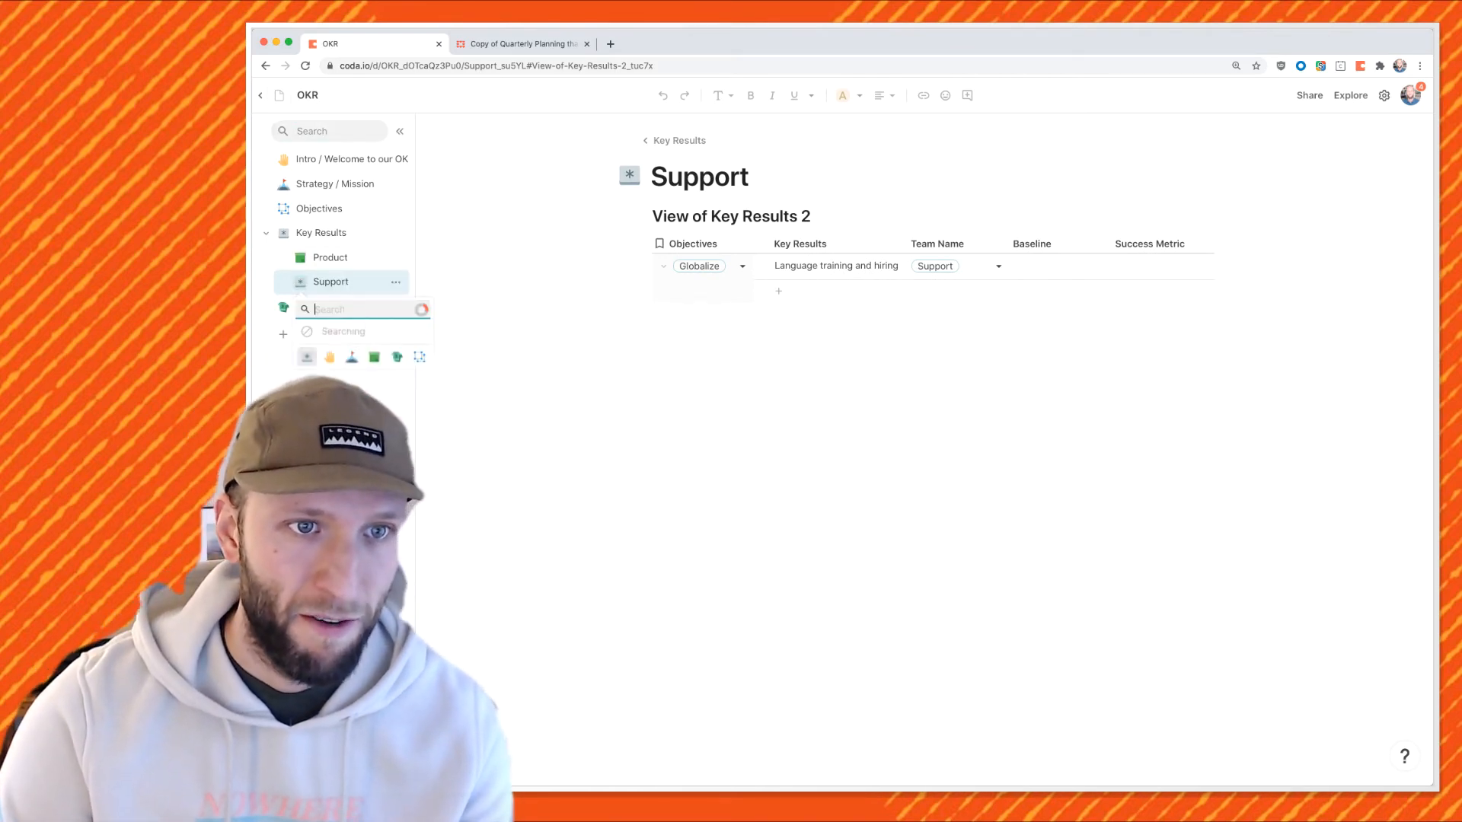
pyautogui.click(351, 331)
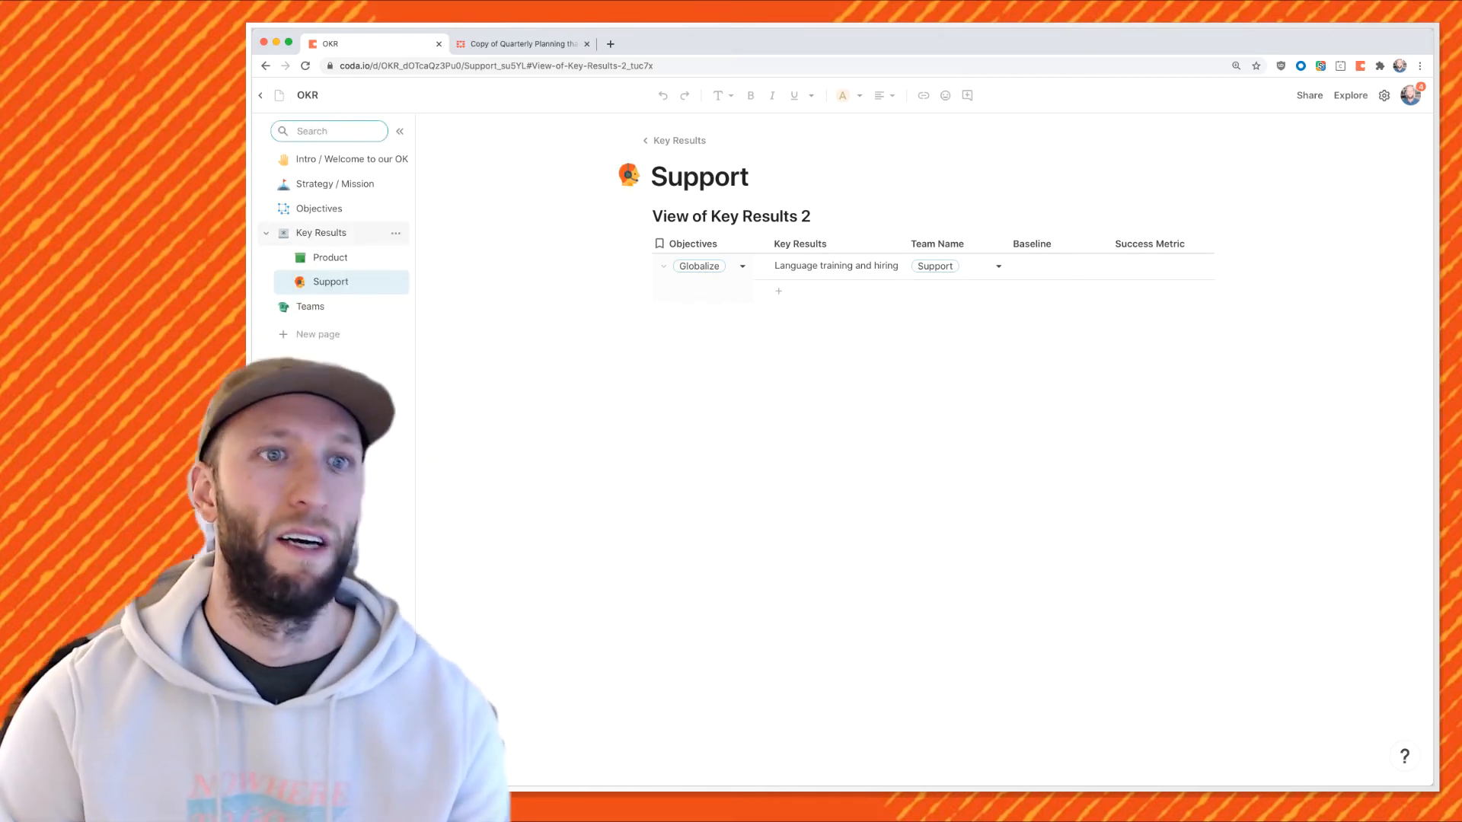
# On the main Key Results table, add a new column after Success Metric.
pyautogui.click(320, 233)
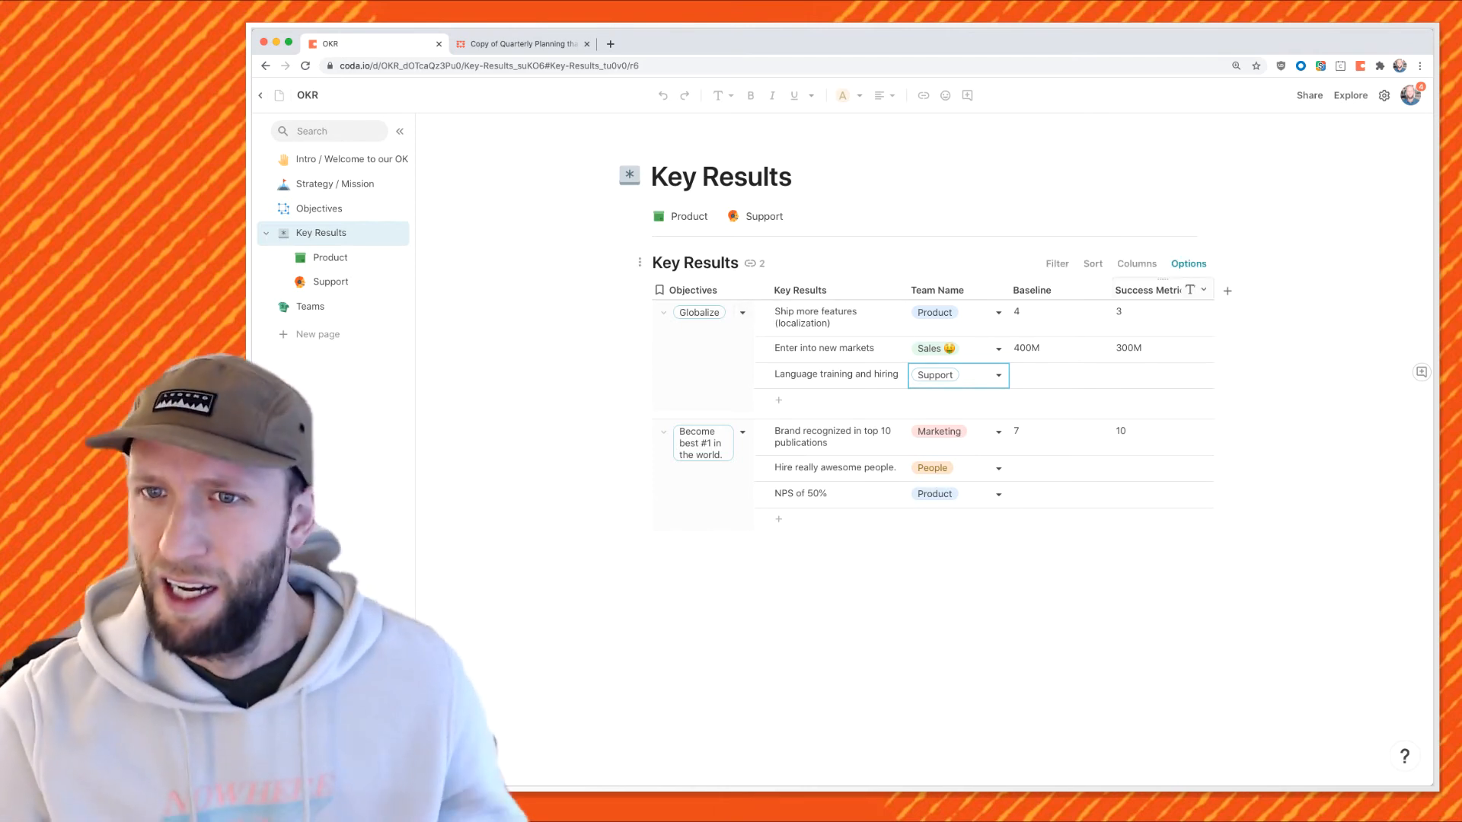
pyautogui.click(1153, 290)
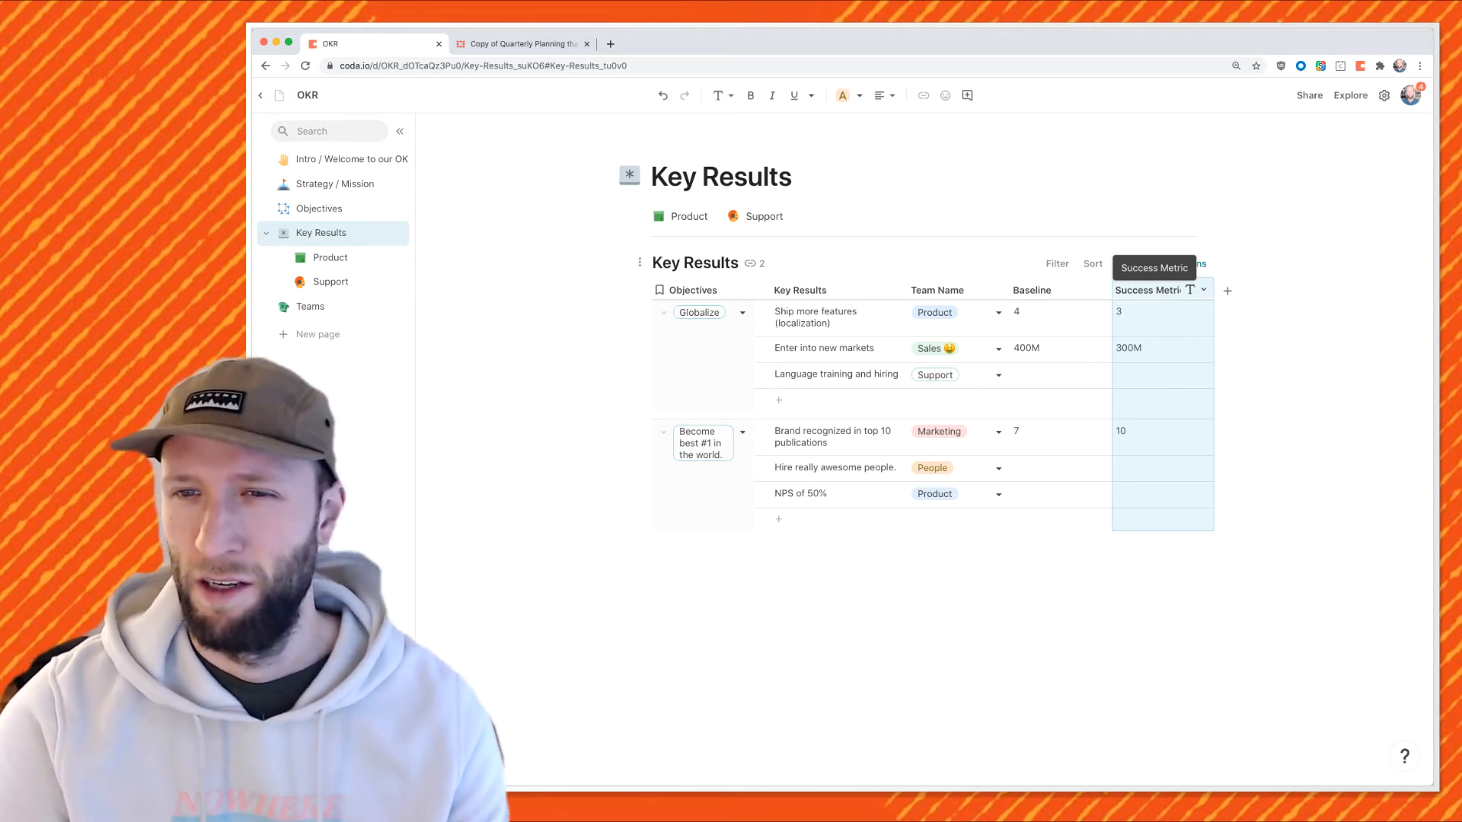
pyautogui.click(1227, 291)
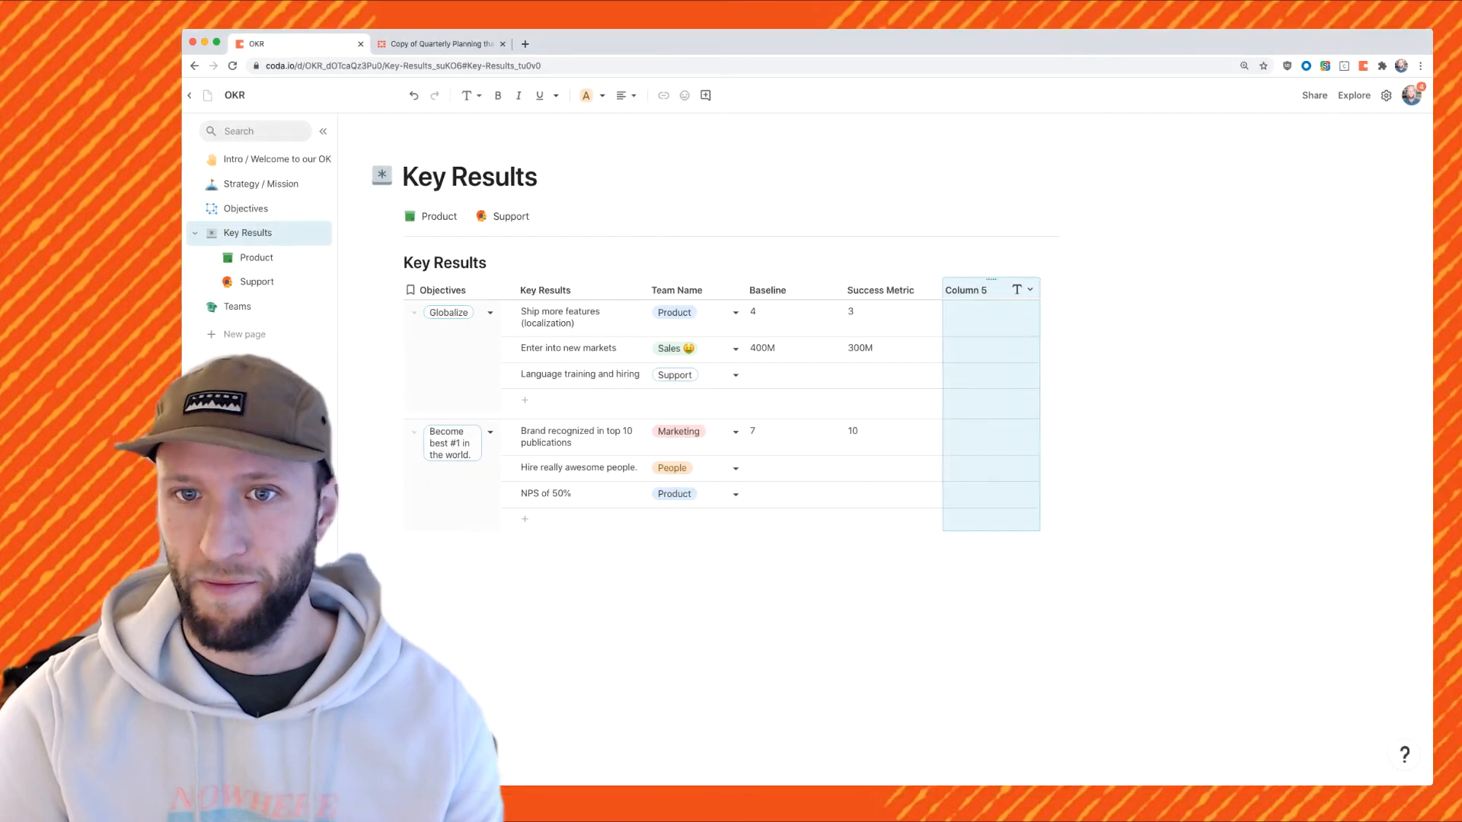
# Name the new column 'Update' and enter a sample update in the first row.
pyautogui.doubleClick(914, 280)
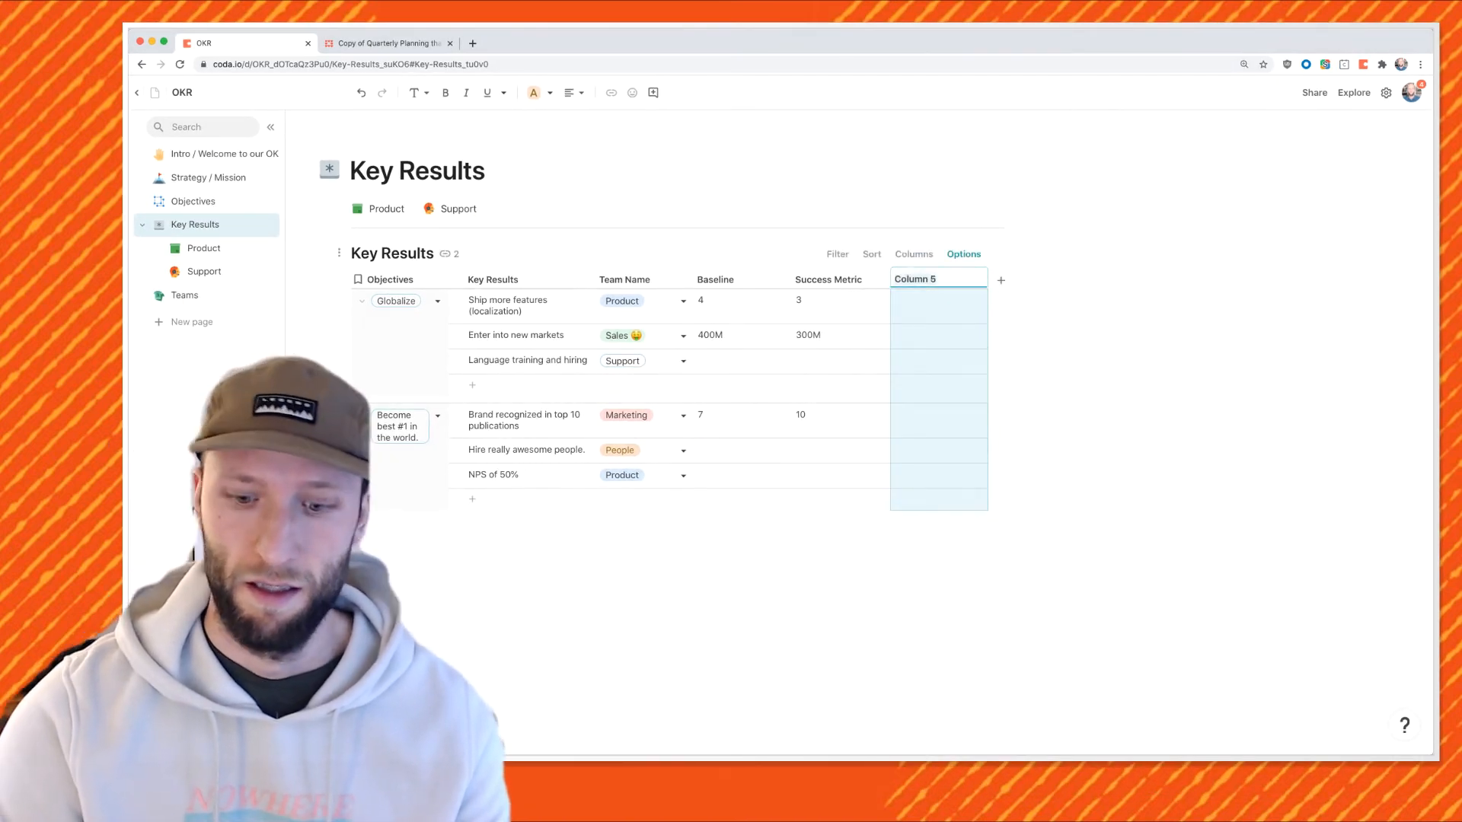
pyautogui.write('Update')
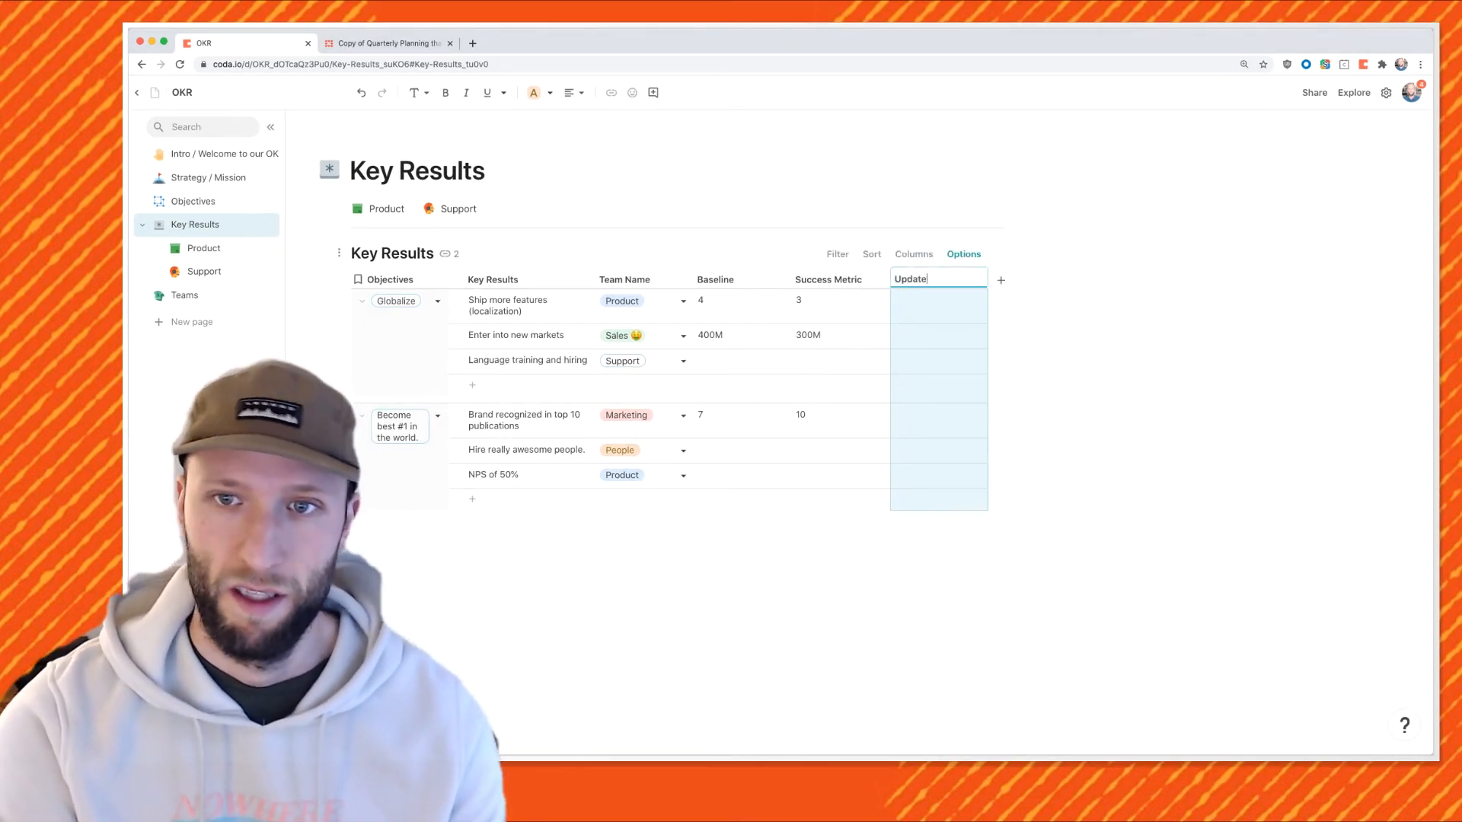
pyautogui.press('Return')
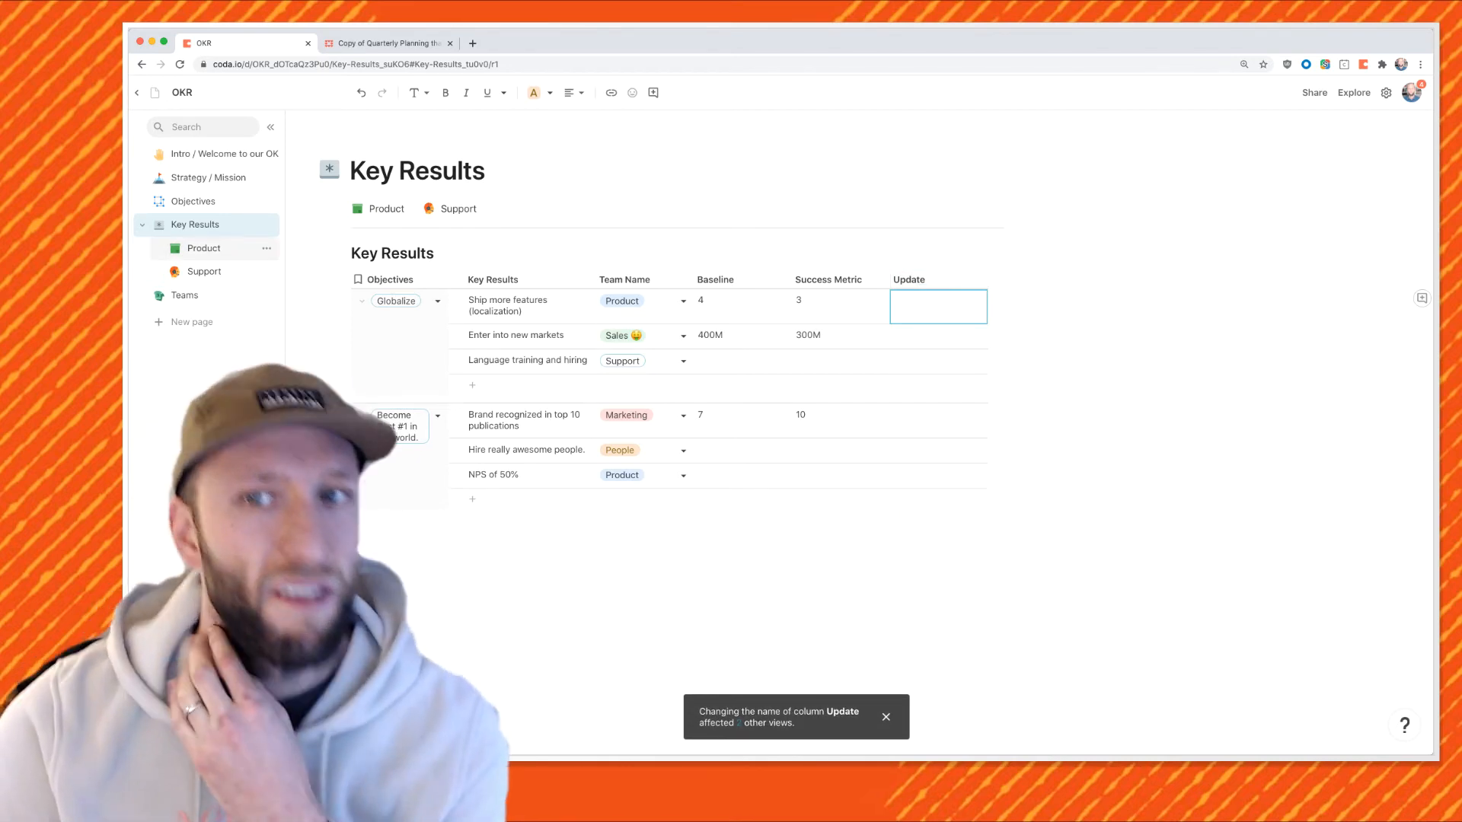
pyautogui.click(938, 307)
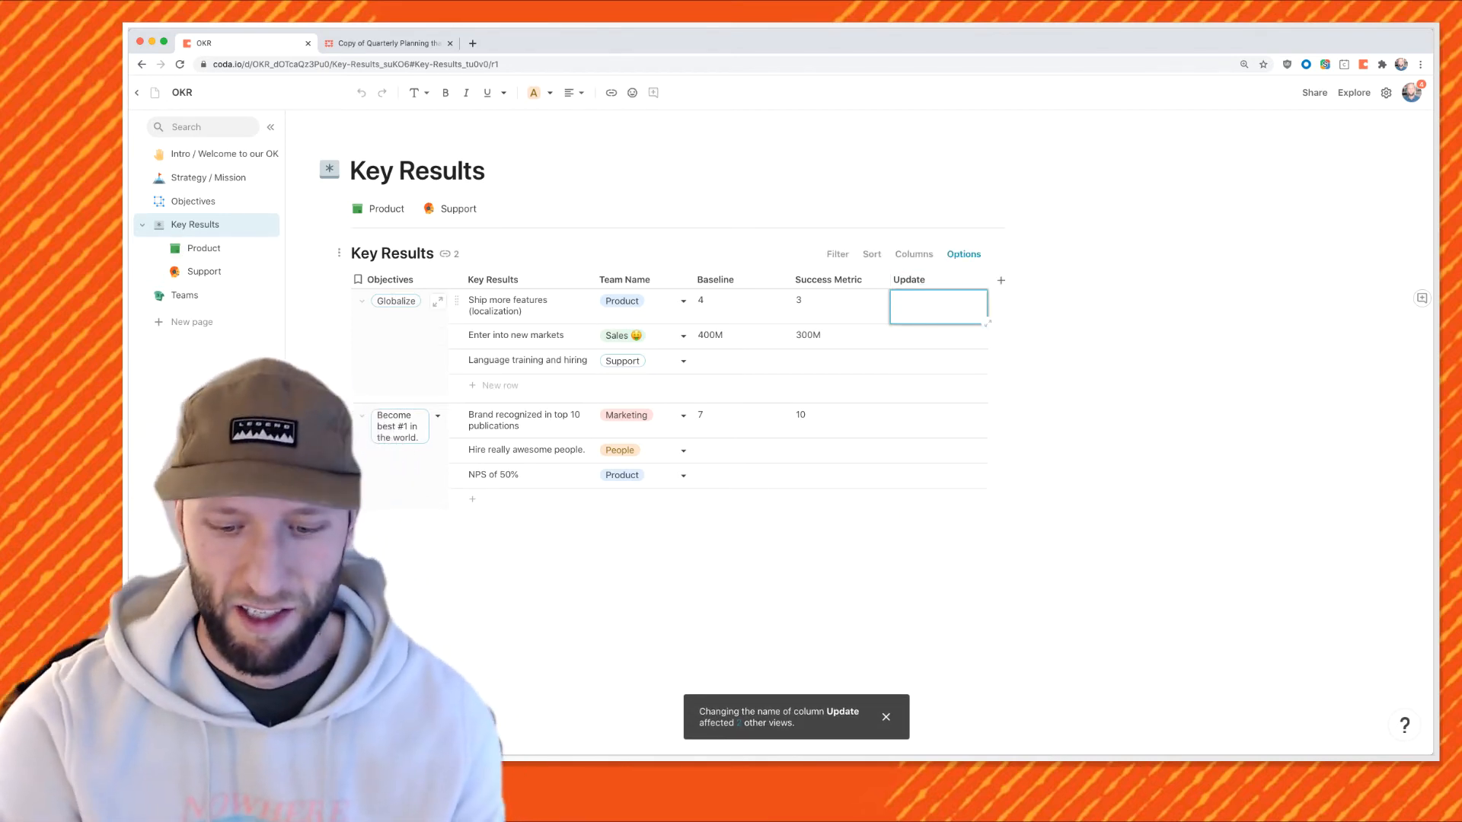
pyautogui.write('Put')
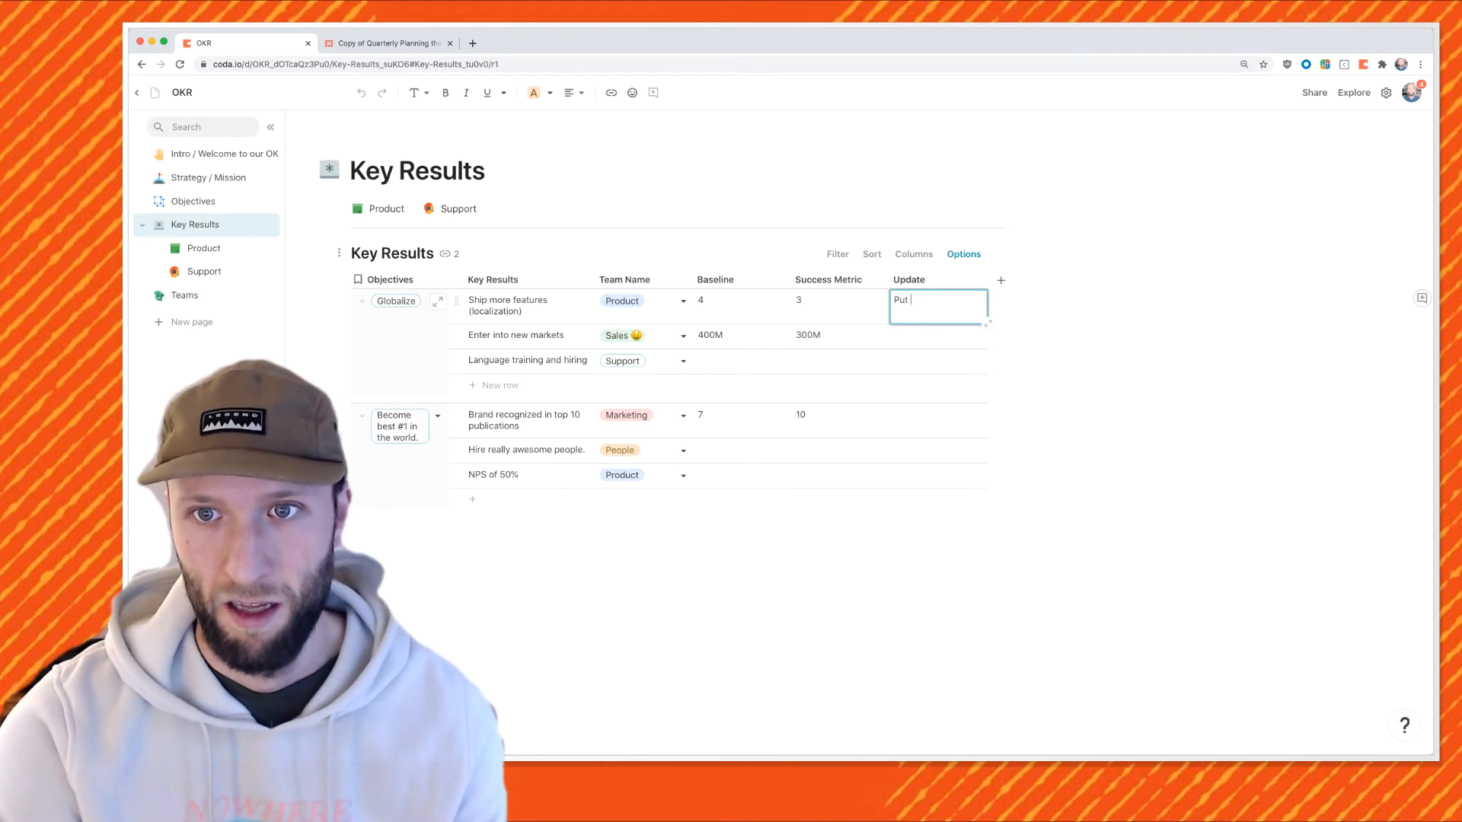
# Add a Status column with Green, Yellow and Red in the first three rows.
pyautogui.click(1000, 280)
pyautogui.write('Status')
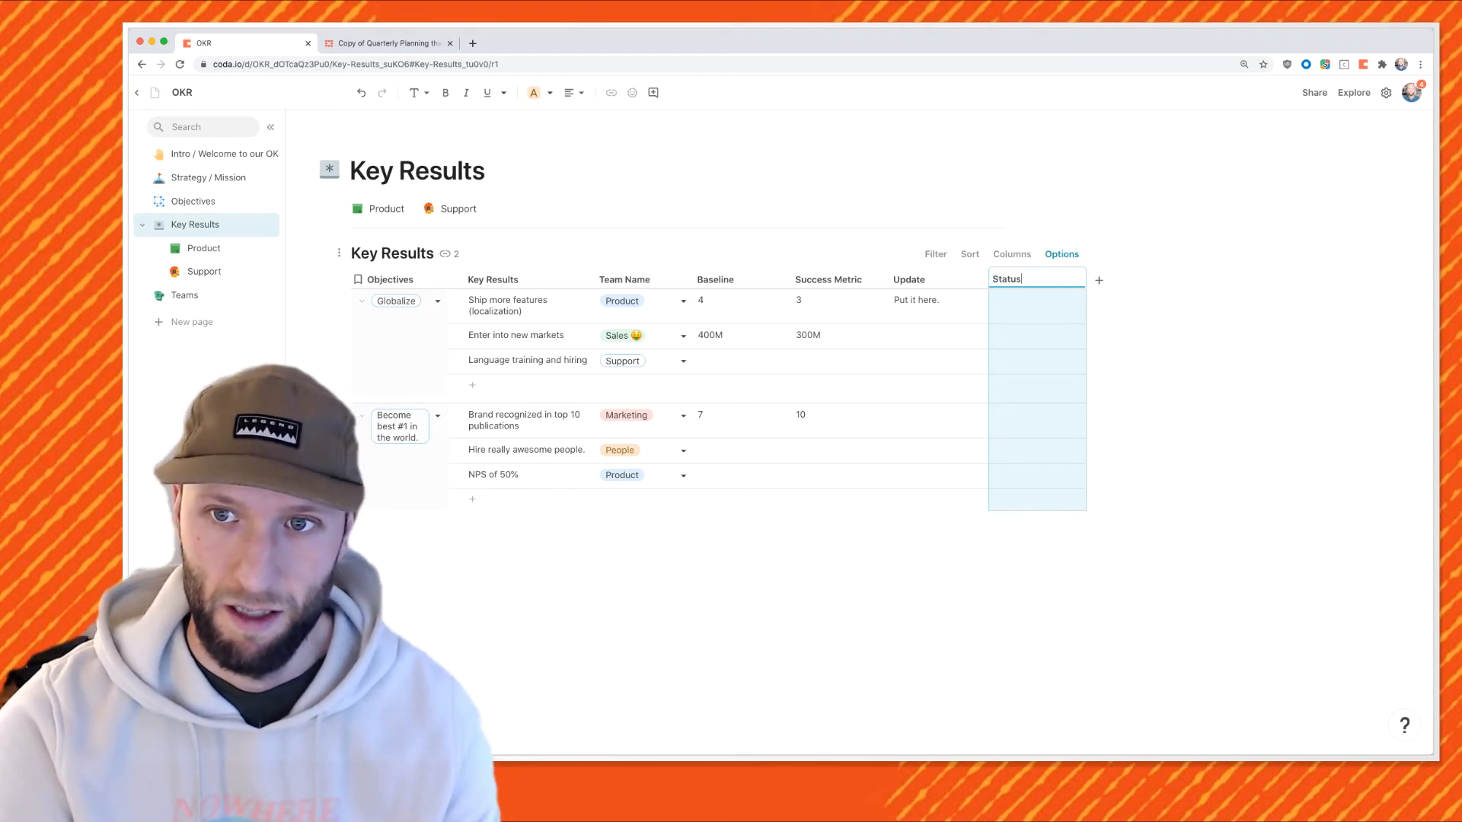
pyautogui.press('Return')
pyautogui.write('Green')
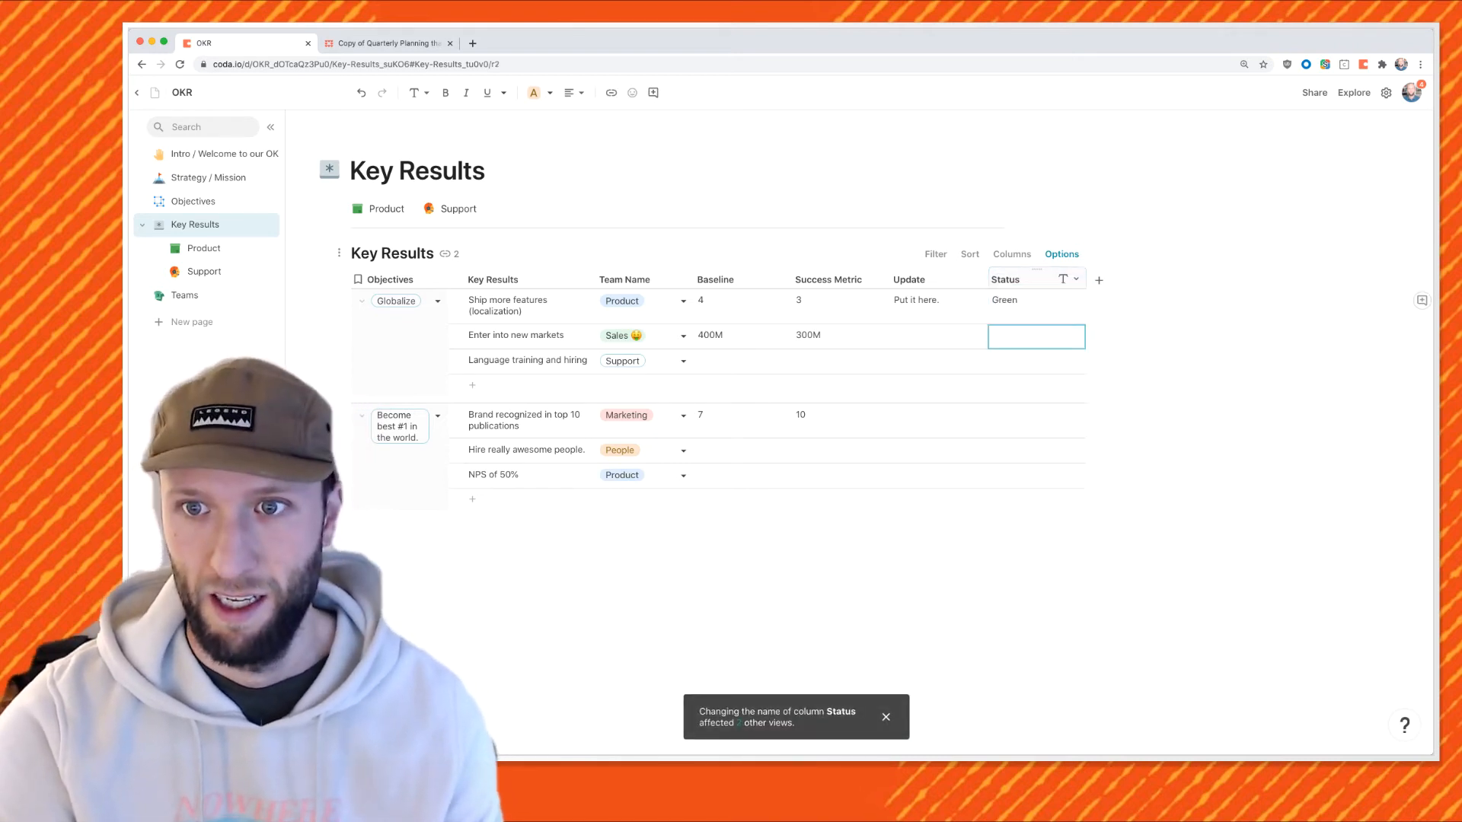
pyautogui.press('Return')
pyautogui.write('Yellopw')
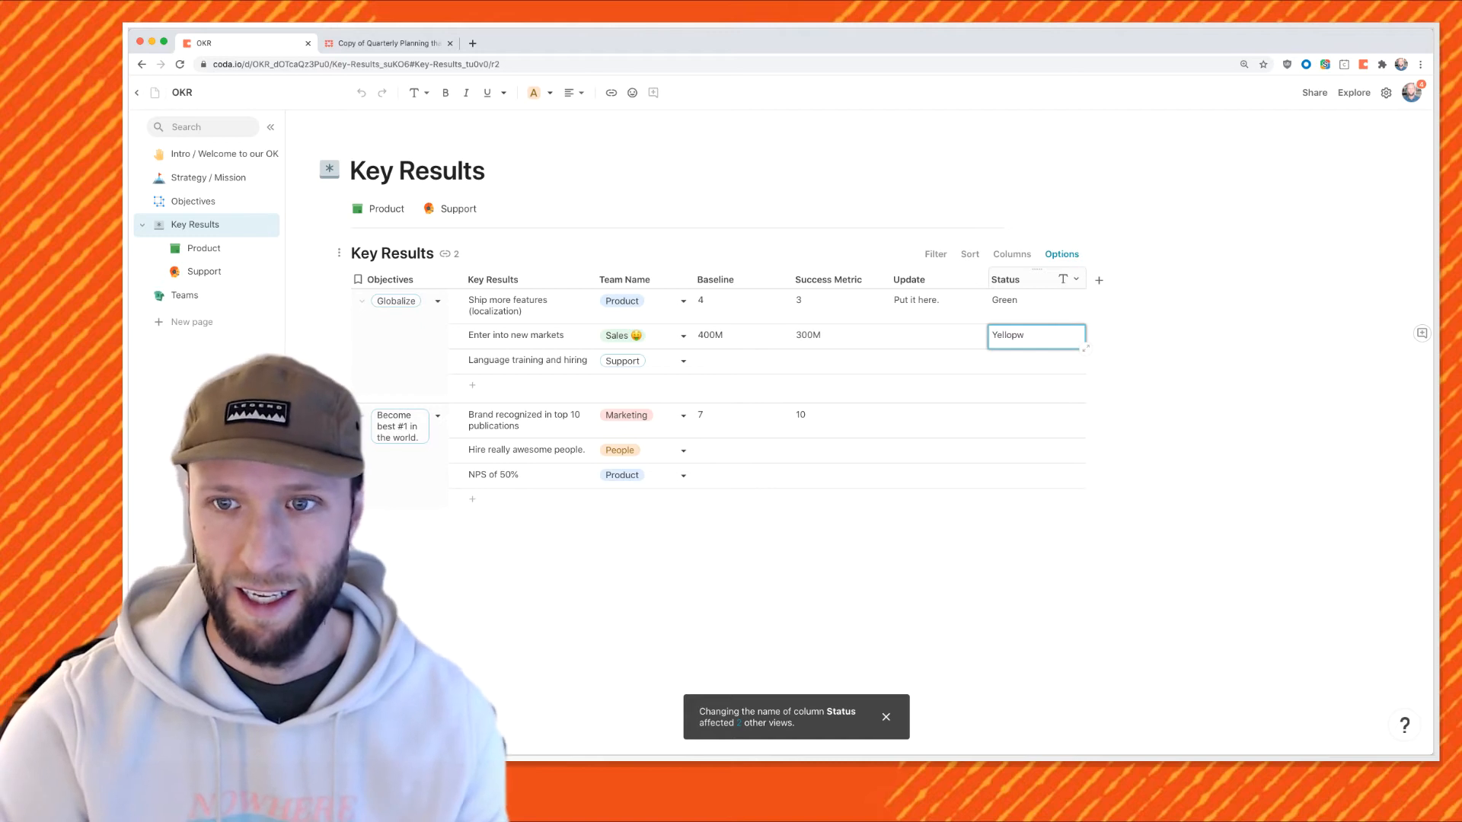
pyautogui.press('Return')
pyautogui.write('Red')
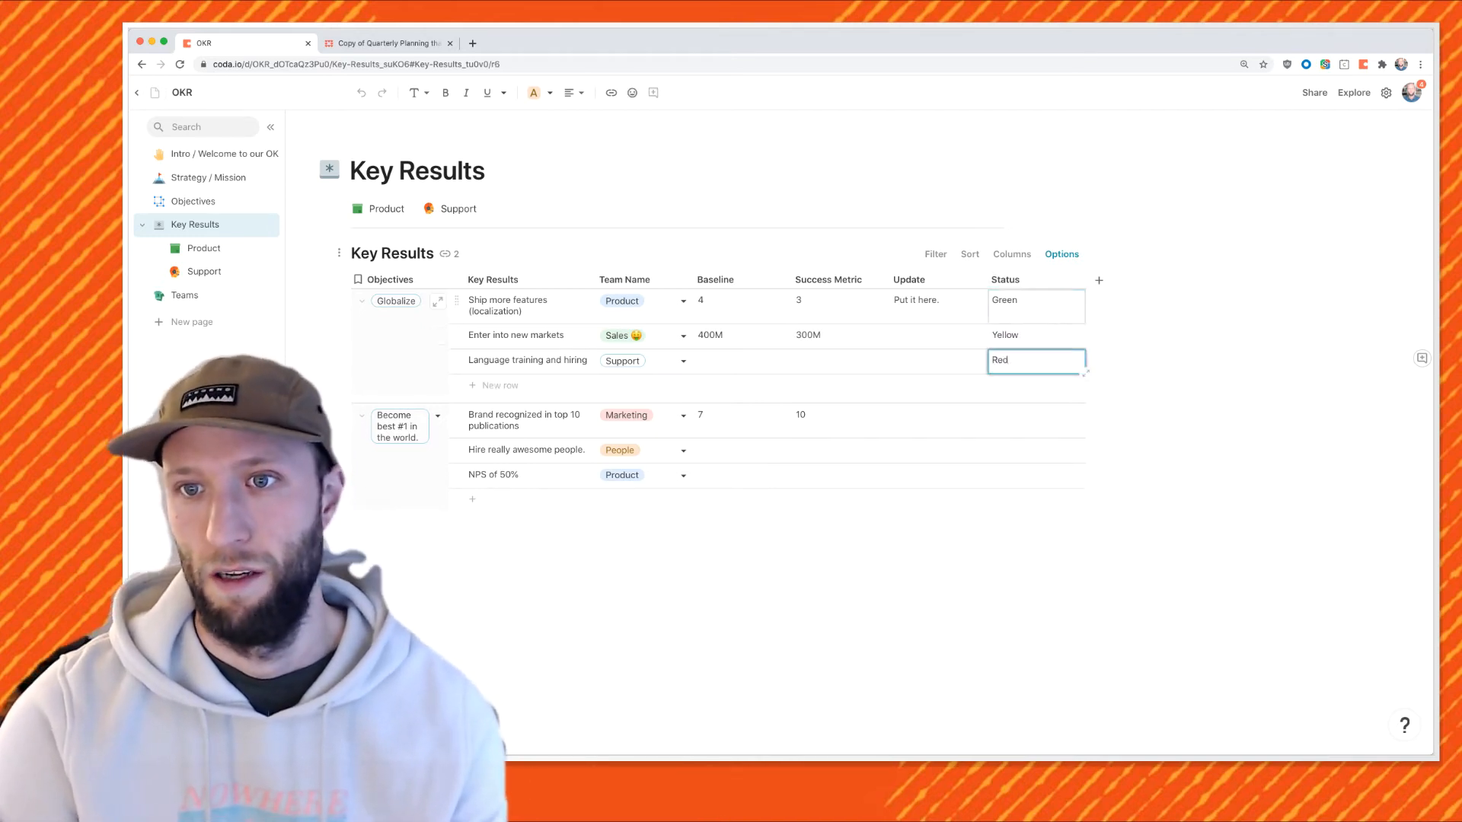
pyautogui.click(1037, 307)
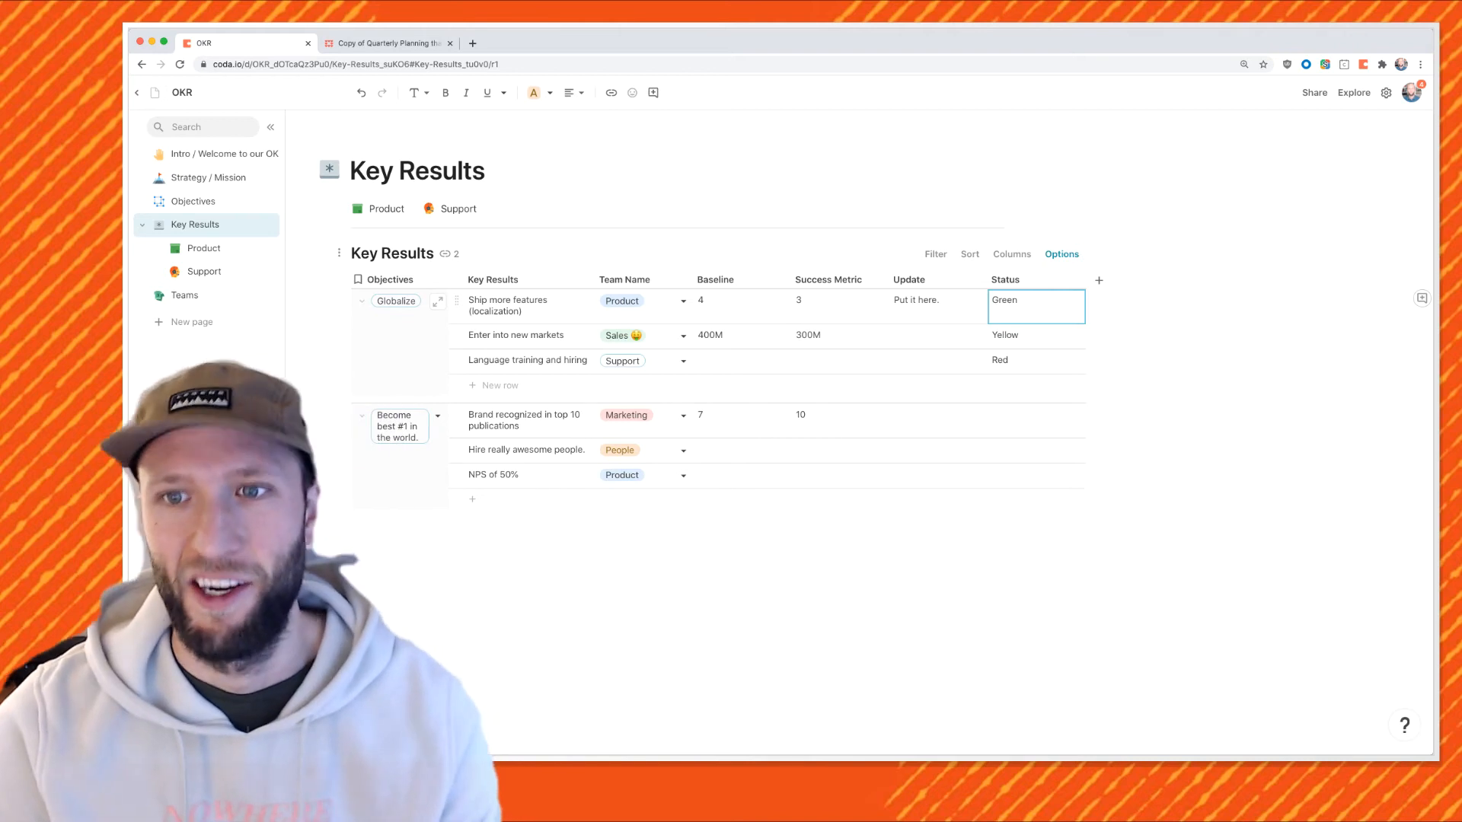
pyautogui.click(1075, 279)
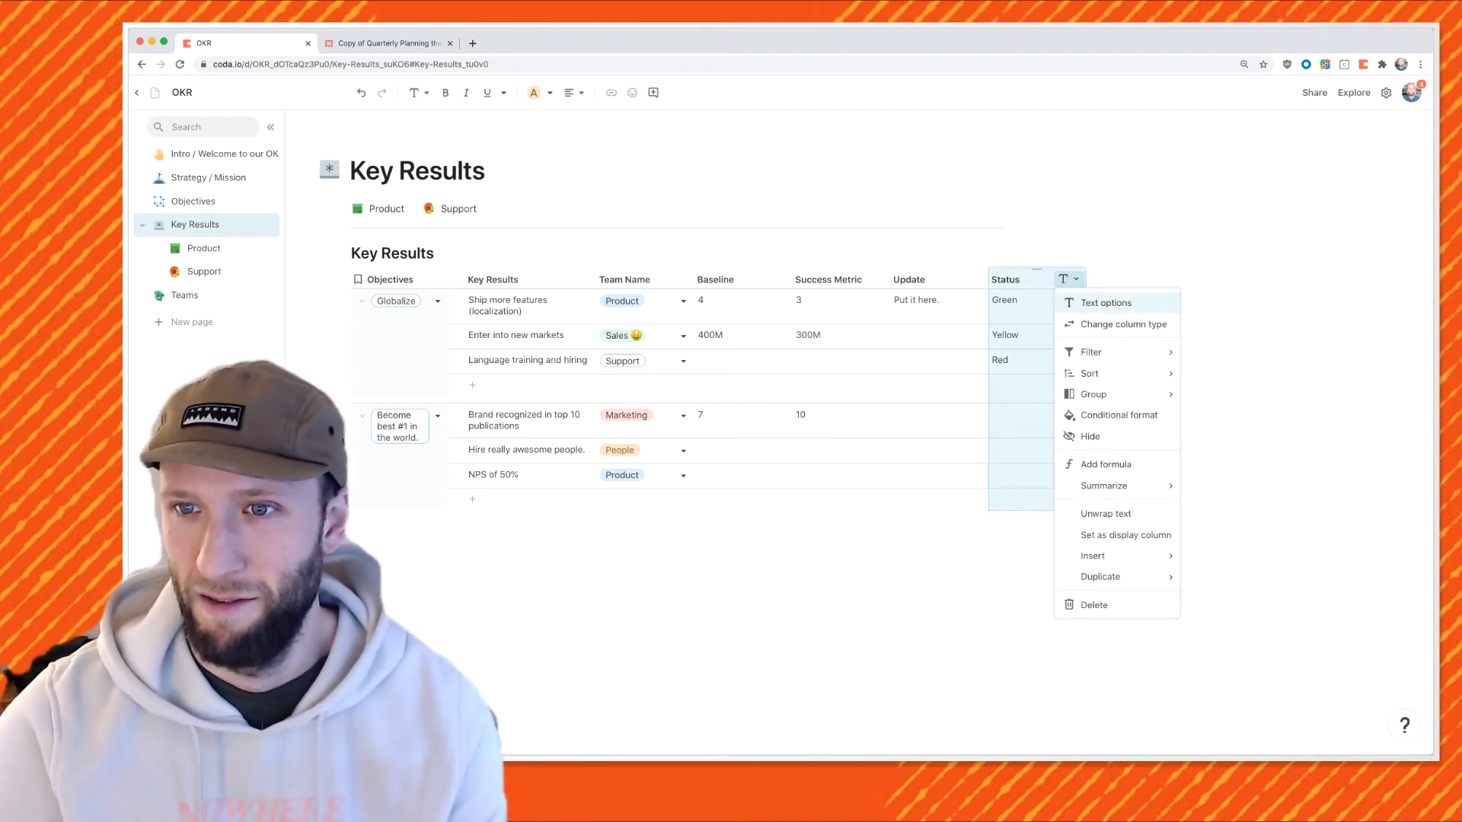
# Turn the Status column's values into a new Status table on its own page.
pyautogui.click(1123, 324)
pyautogui.moveTo(1097, 514)
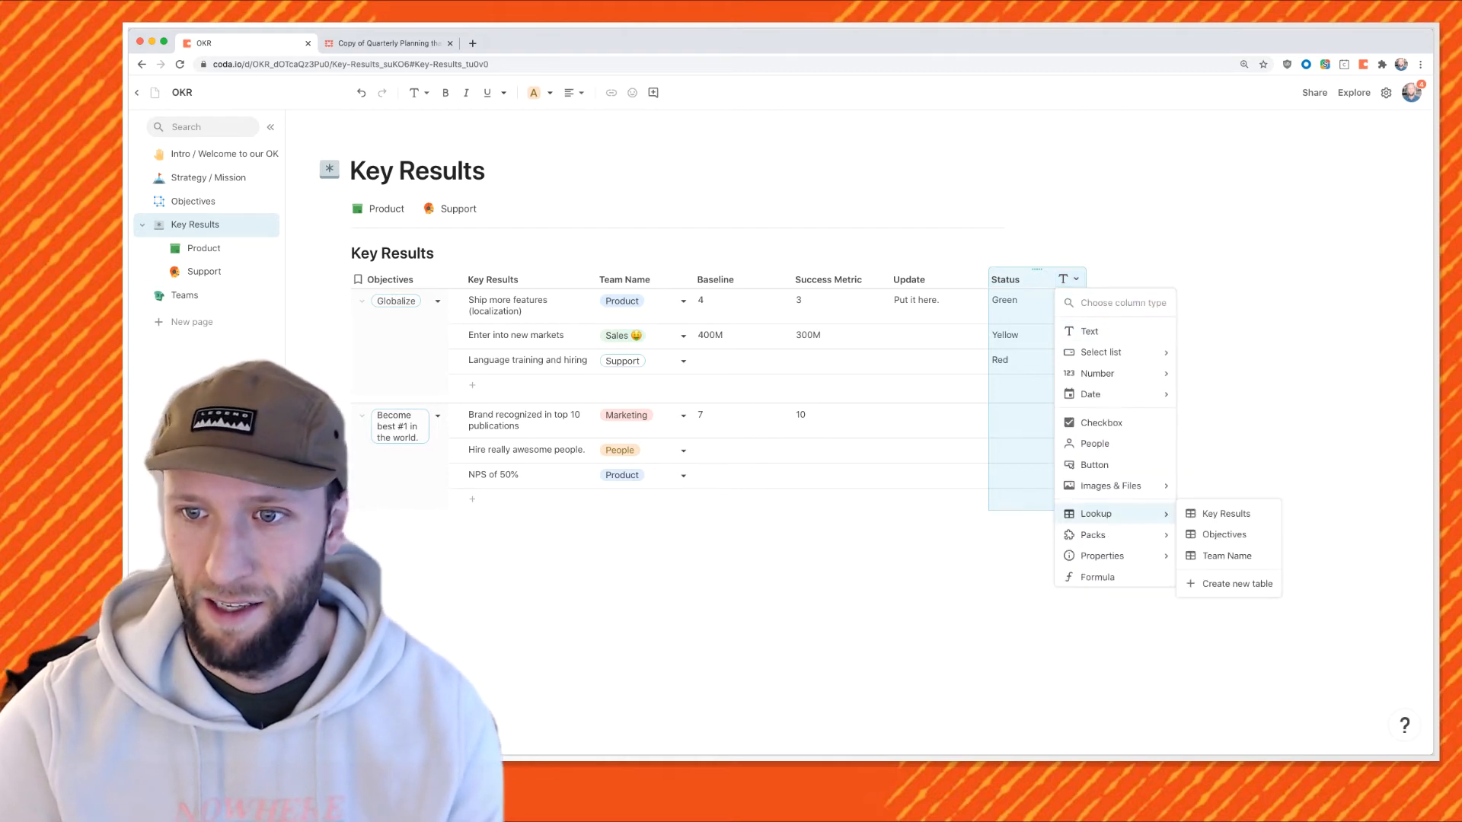
pyautogui.click(1237, 583)
pyautogui.click(811, 438)
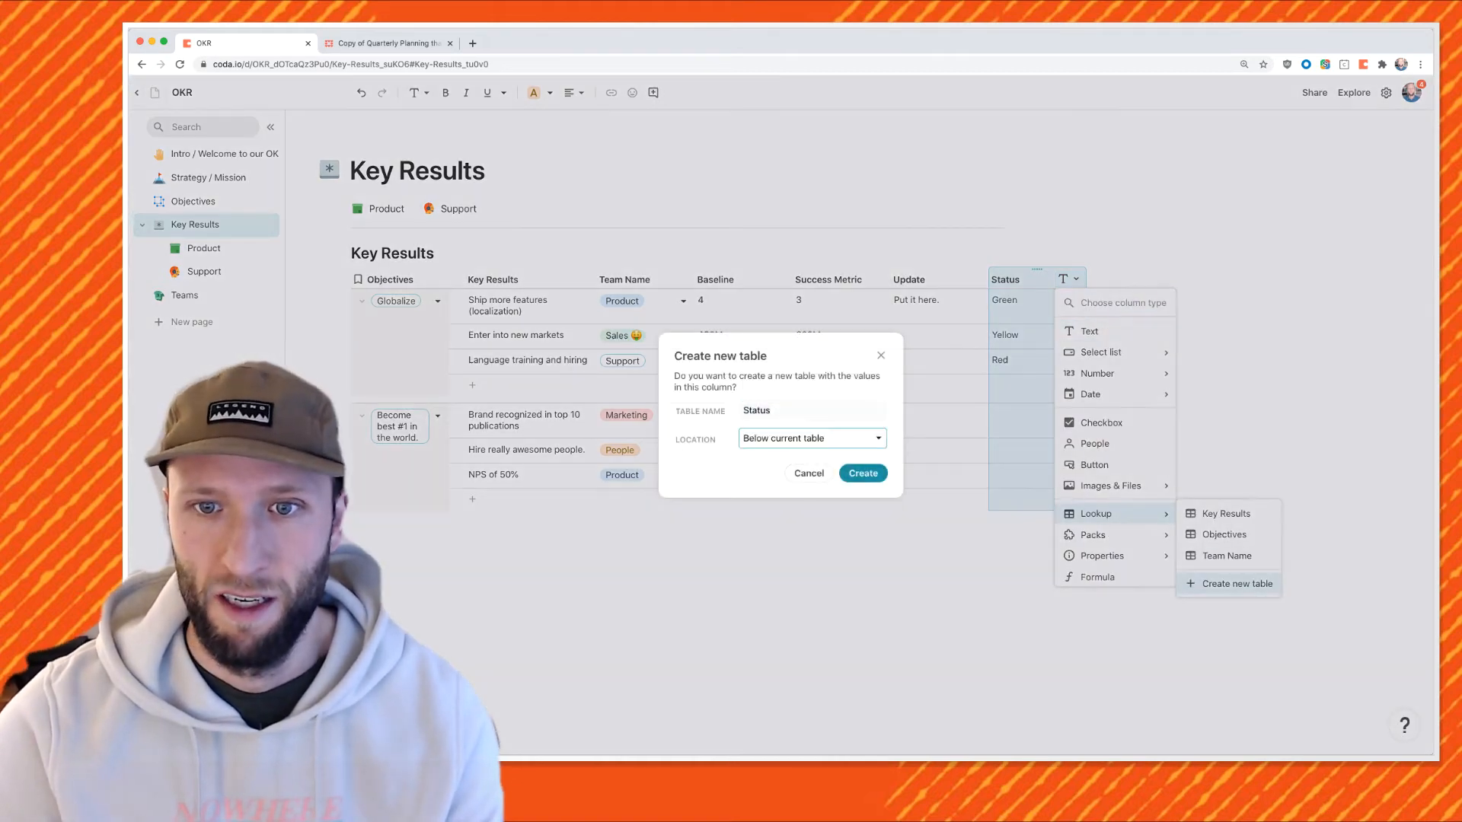
pyautogui.click(772, 484)
pyautogui.click(863, 472)
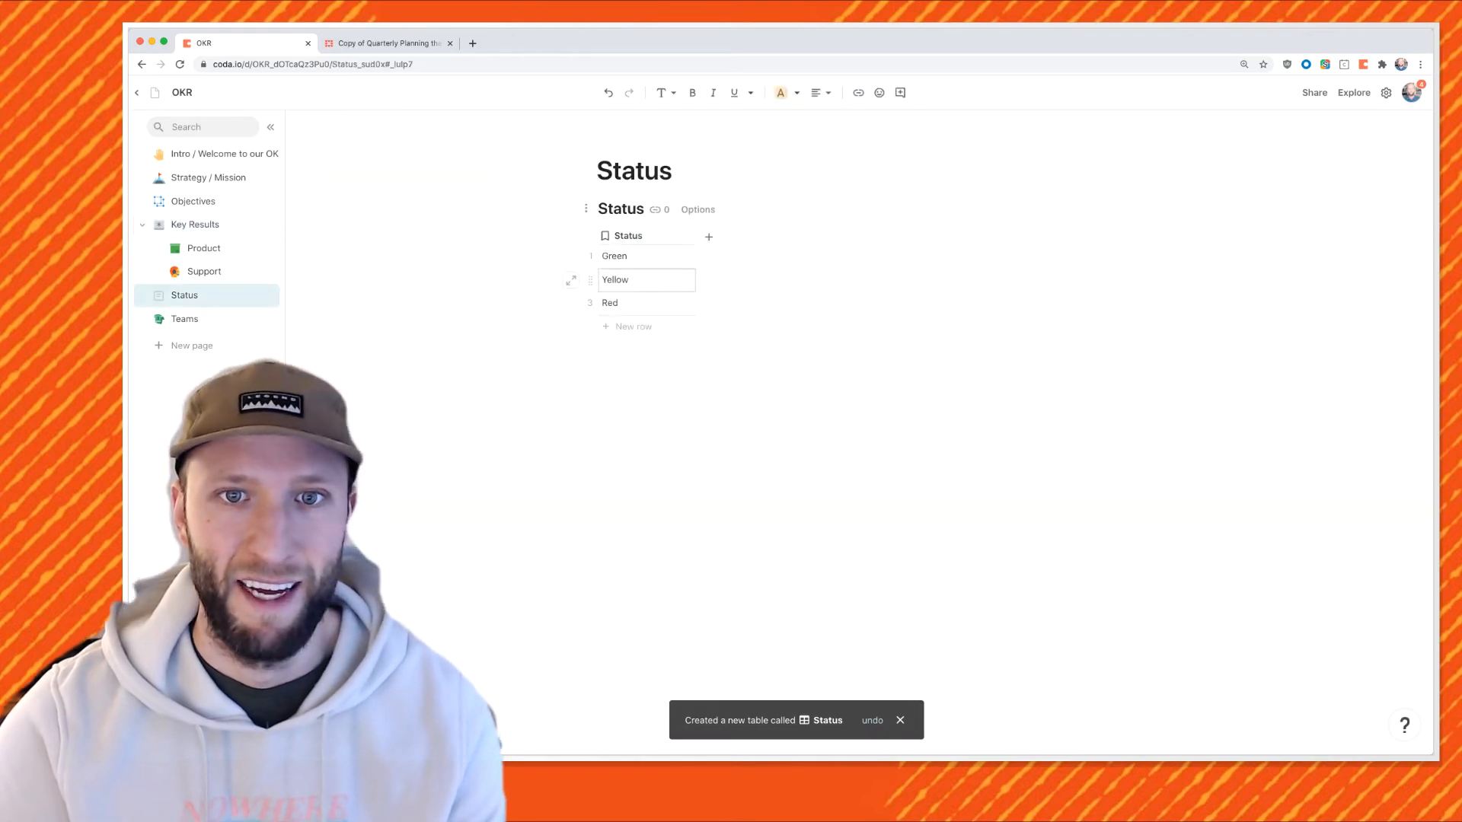
# Add an 'Off Track' row with a 💩 emoji below Red.
pyautogui.click(646, 304)
pyautogui.press('Return')
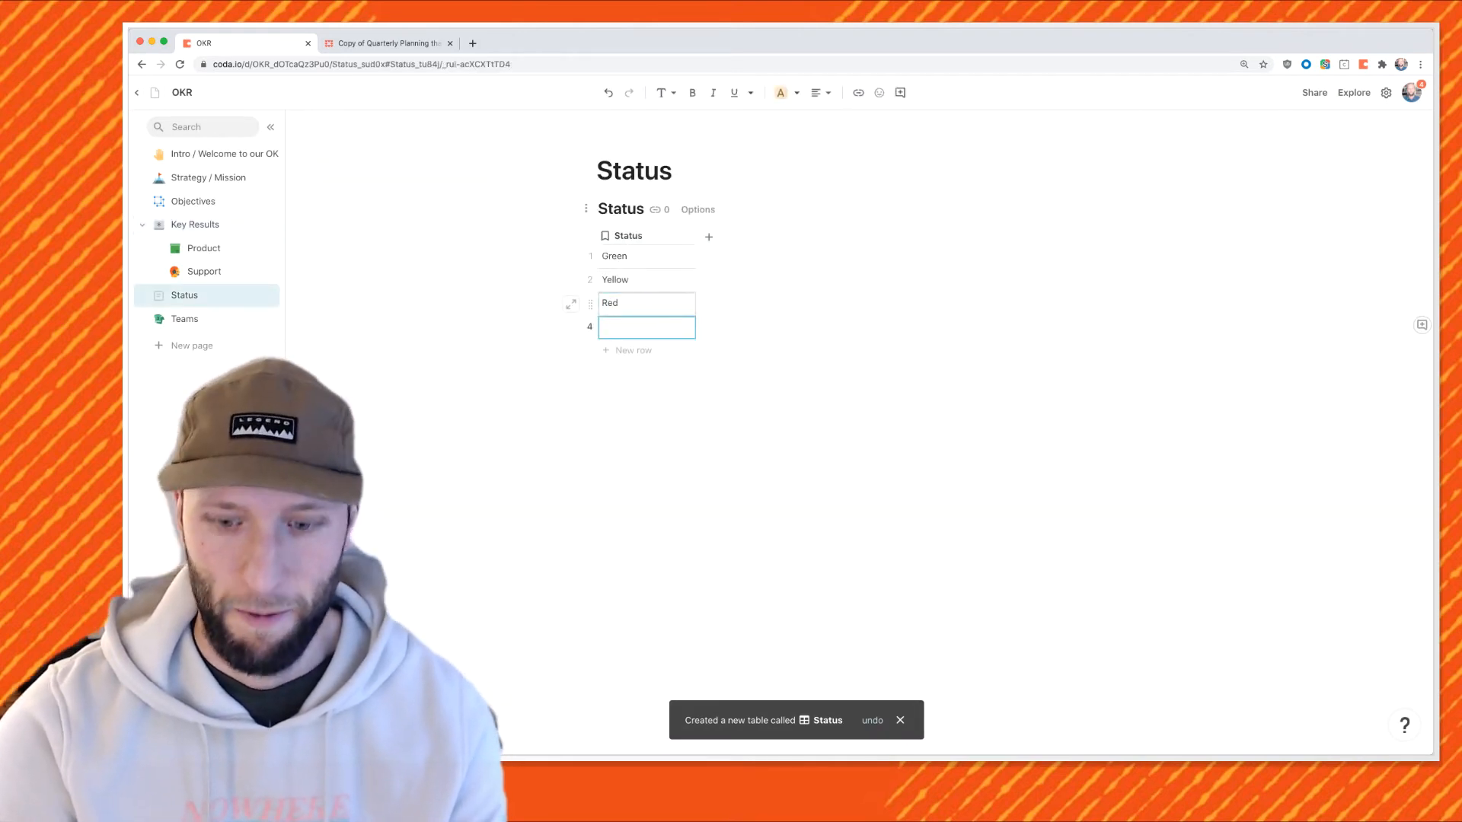
pyautogui.write(':poo')
pyautogui.press('Return')
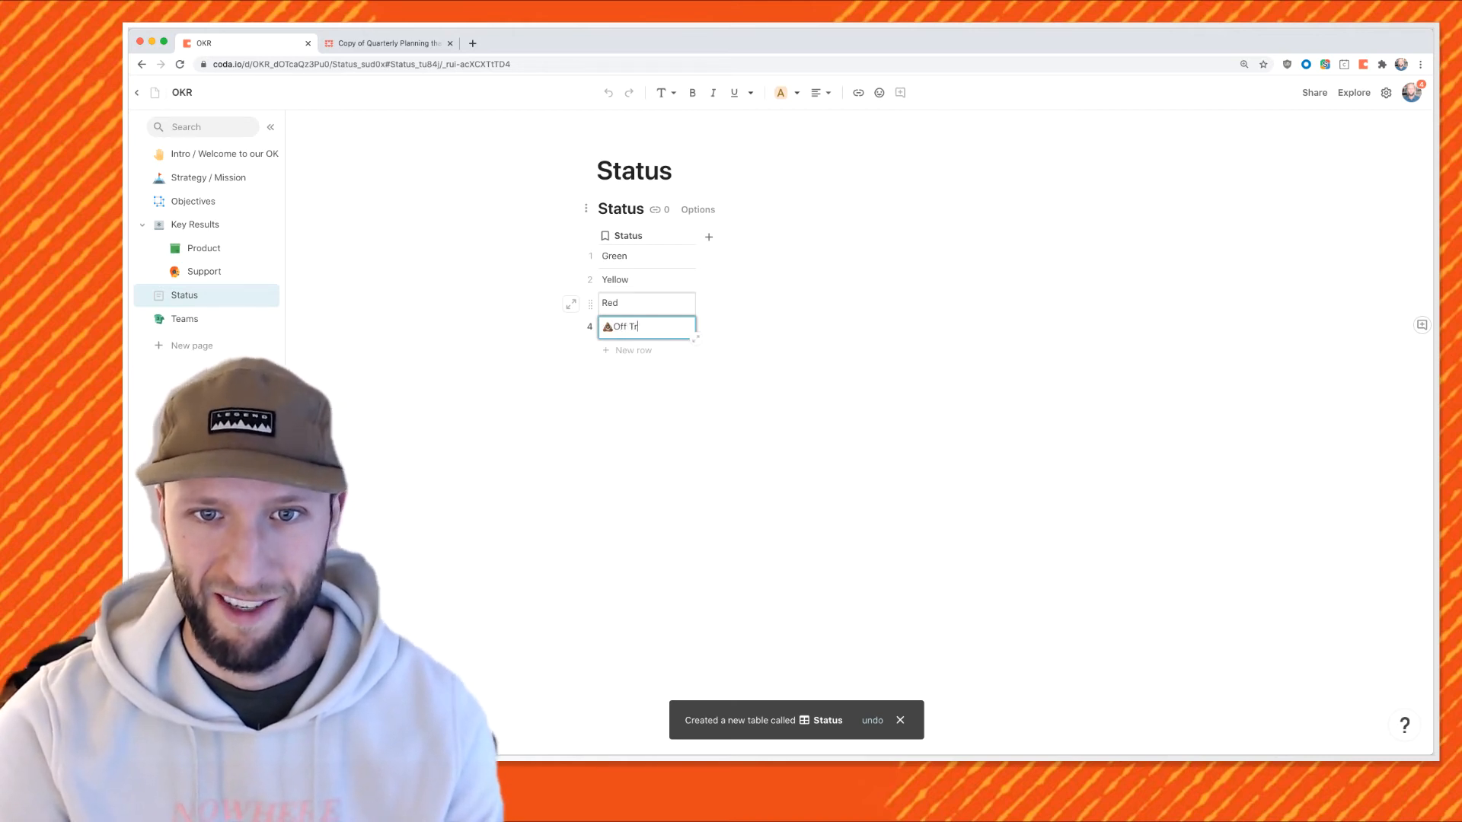
pyautogui.write('Off Track')
pyautogui.press('Return')
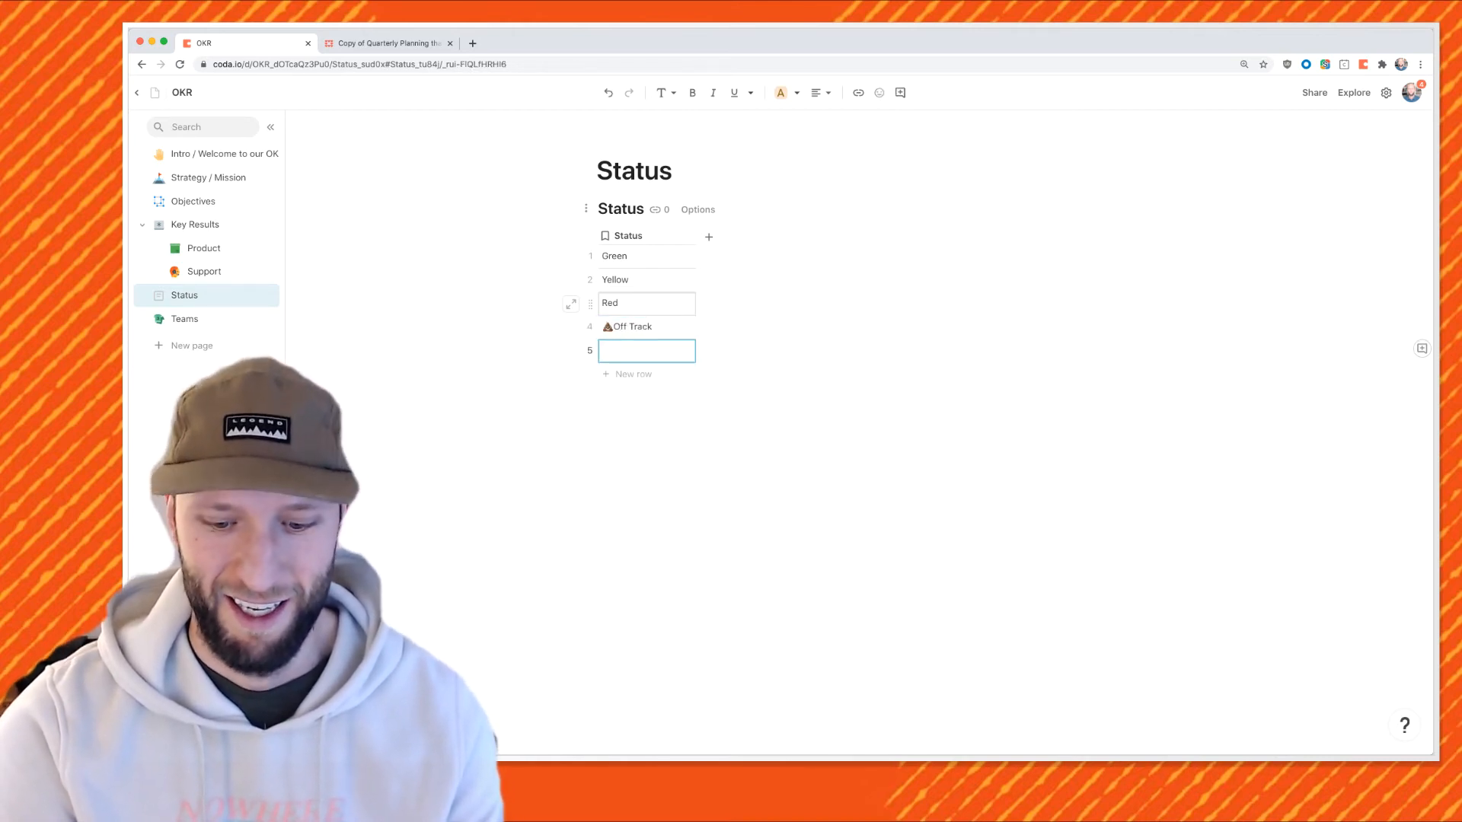
# Add an 'On Track' row with a green circle emoji and green highlight.
pyautogui.write('On Track :gree')
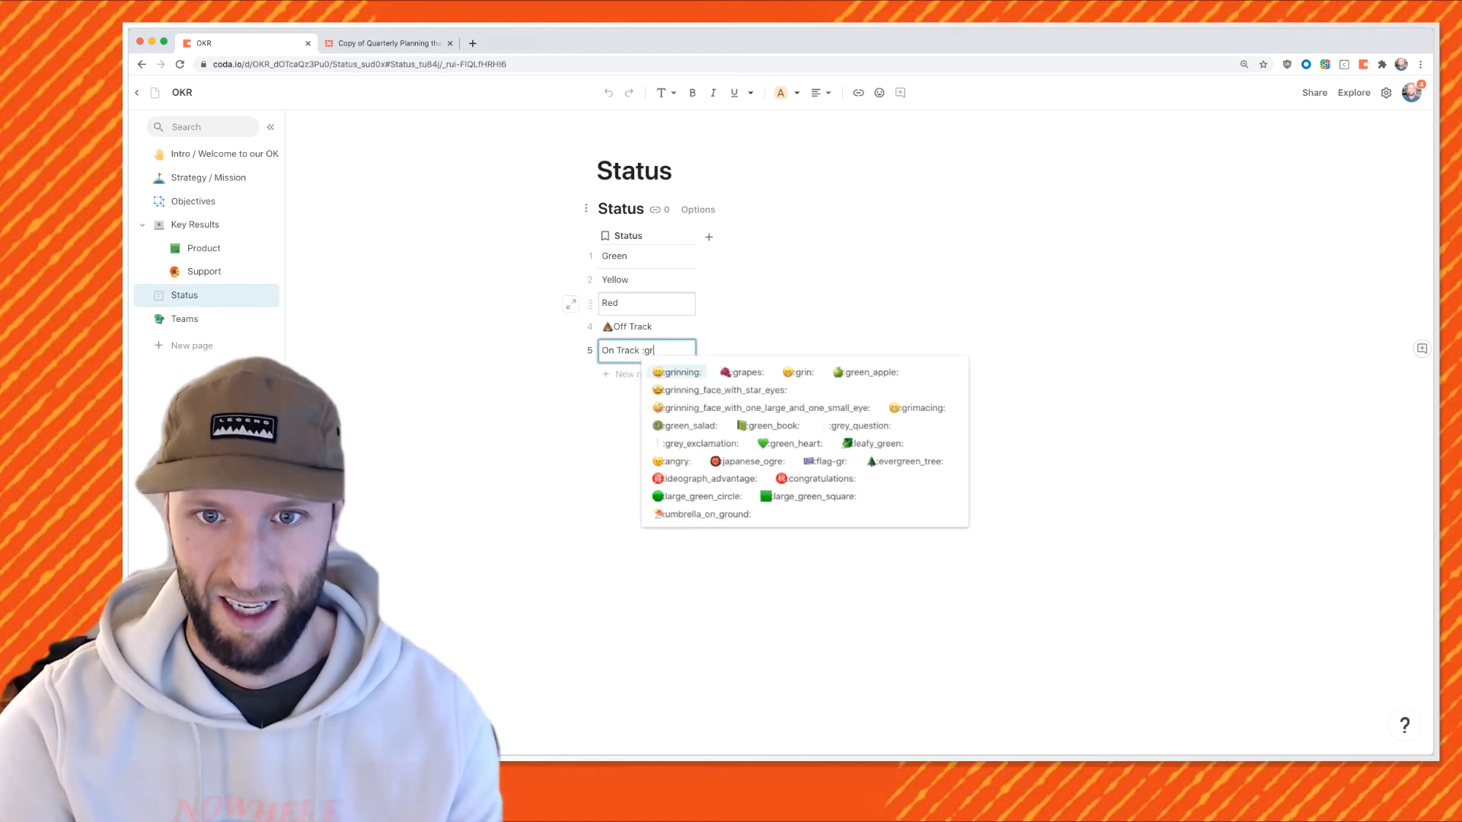
pyautogui.press('Return')
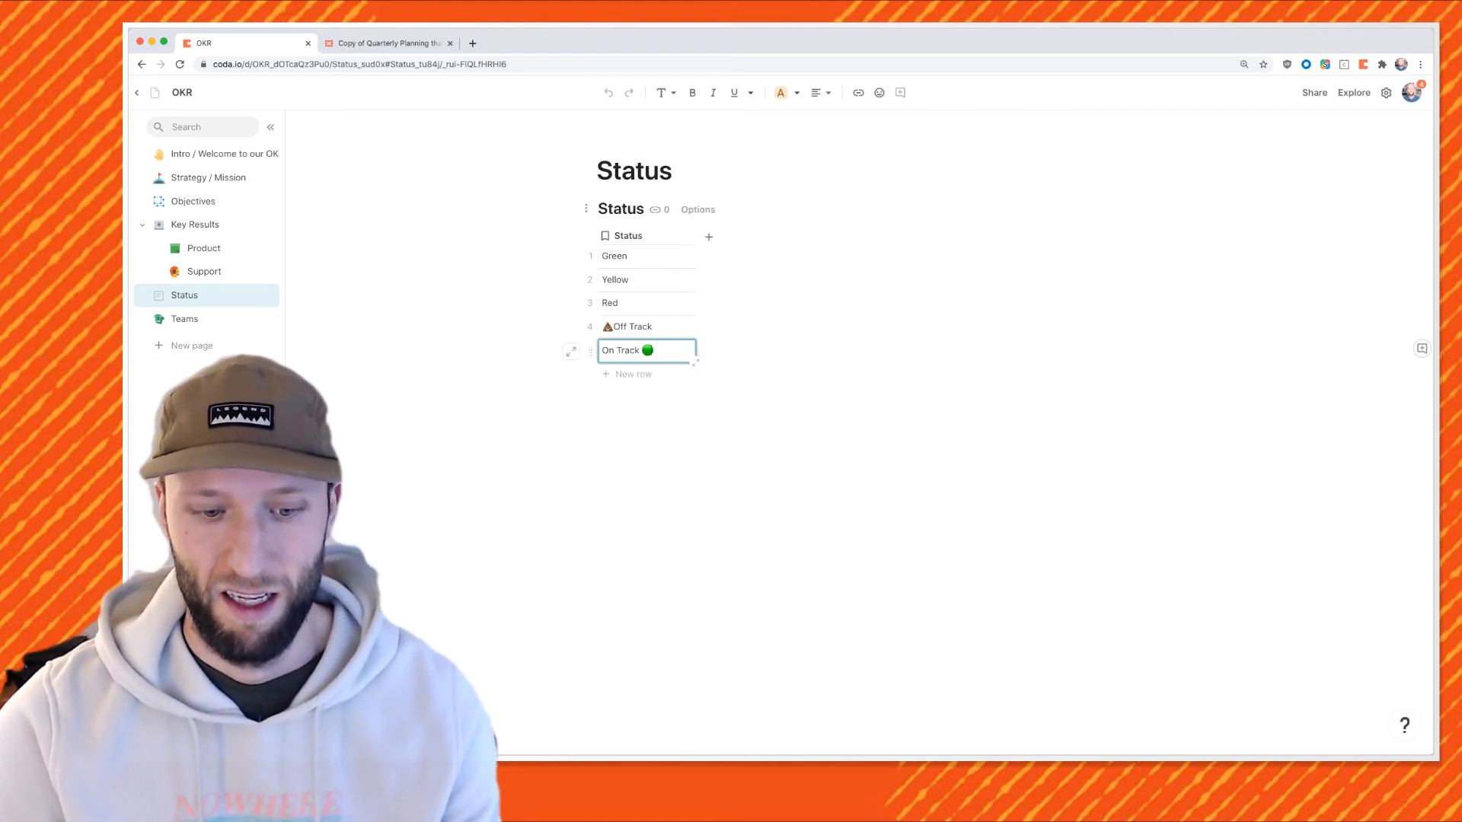
pyautogui.moveTo(642, 350); pyautogui.dragTo(228, 335)
pyautogui.click(796, 93)
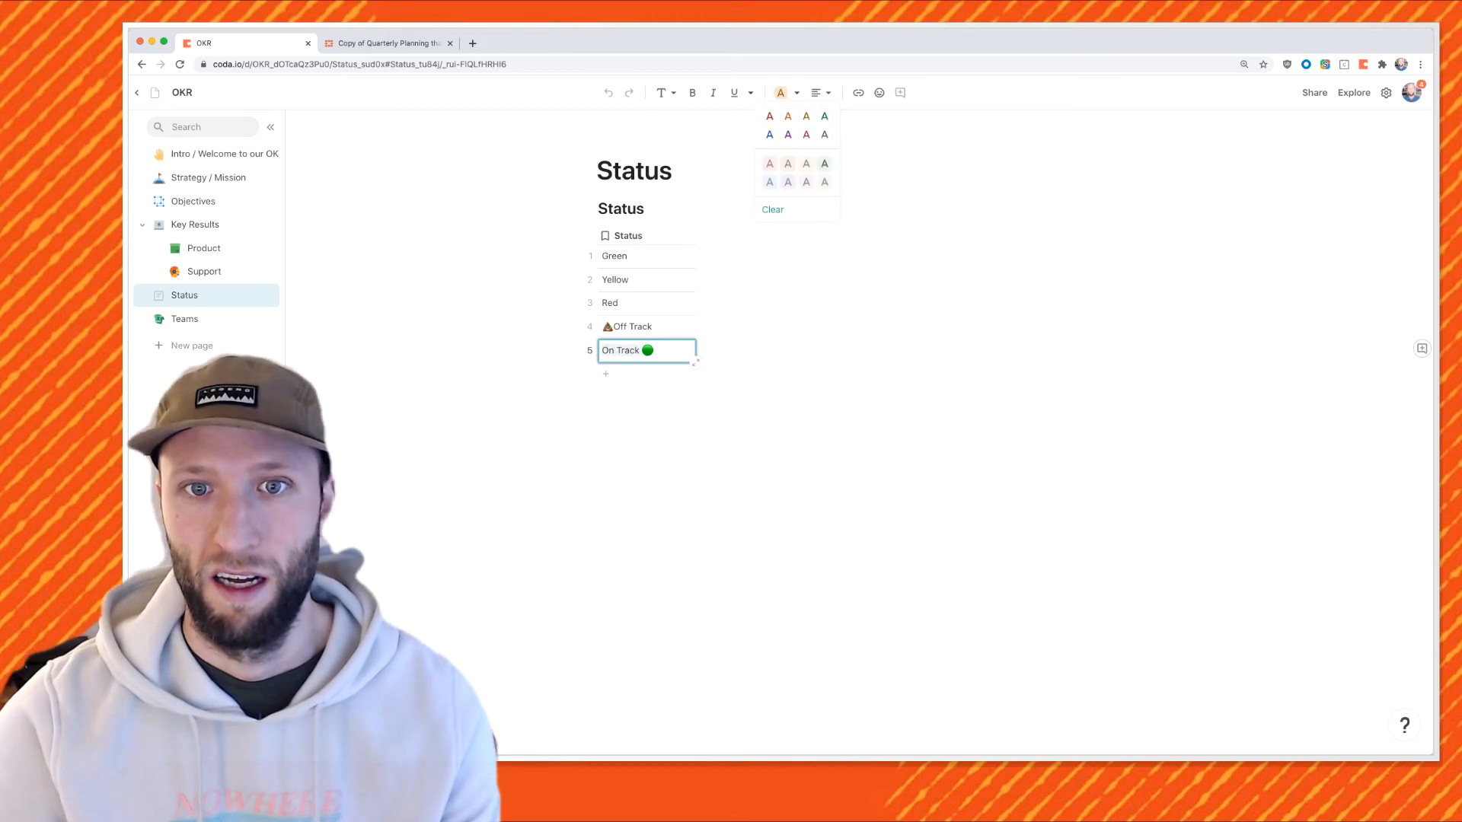
pyautogui.click(825, 164)
pyautogui.click(663, 327)
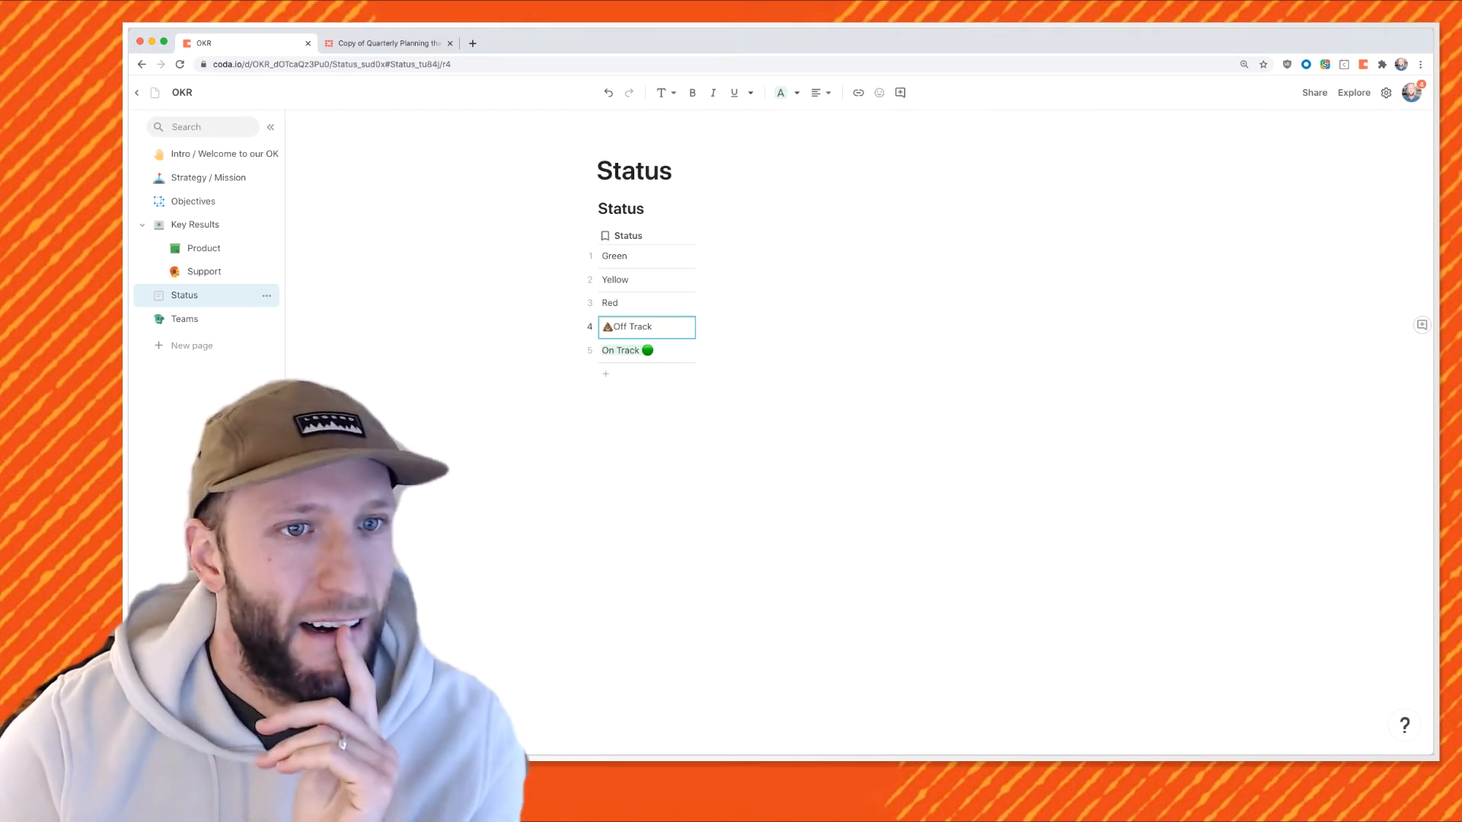
pyautogui.click(191, 346)
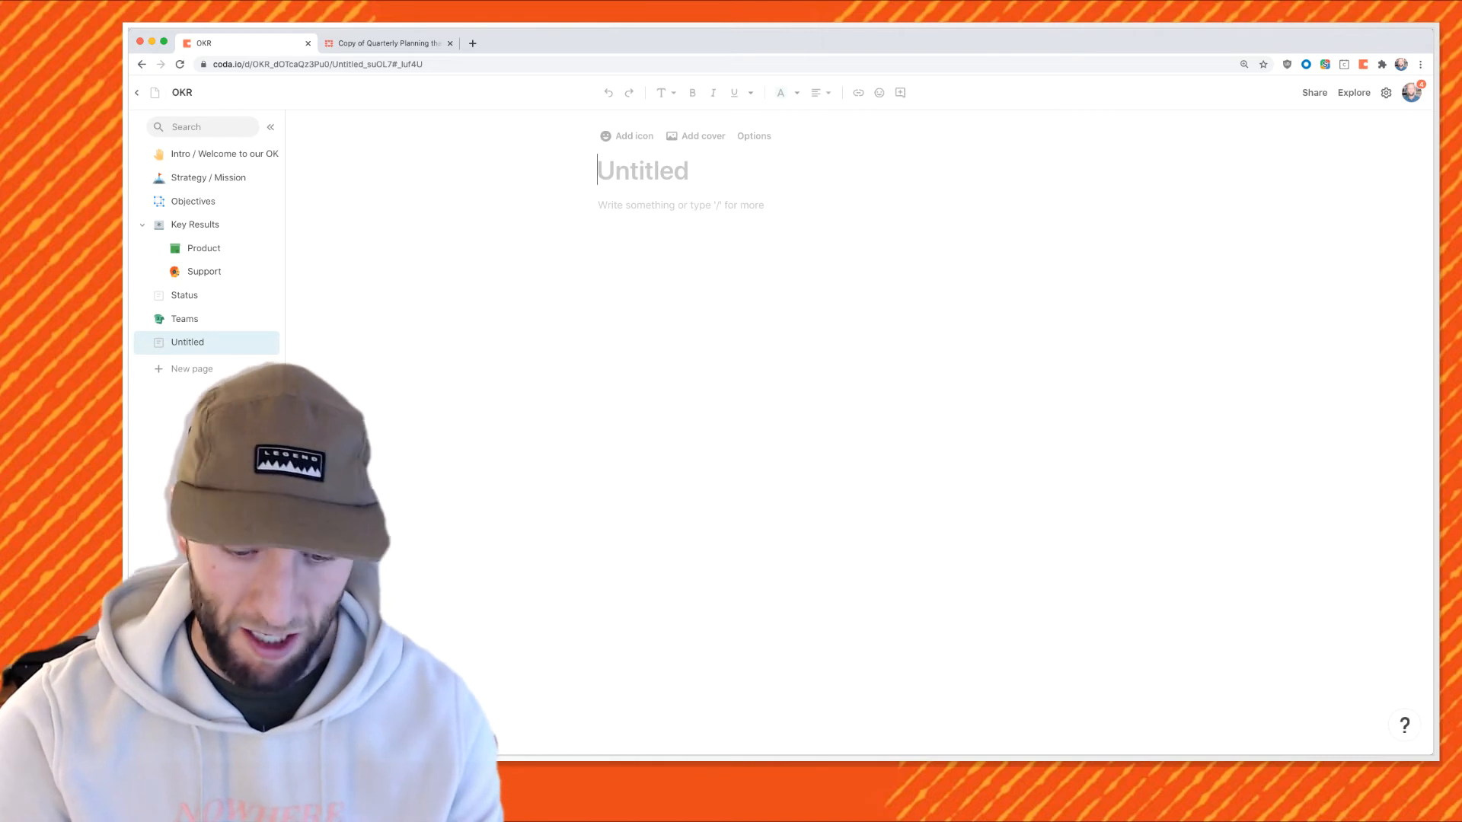
# Title the new page 'Updates' and insert a blank table named Updates.
pyautogui.write('Updates')
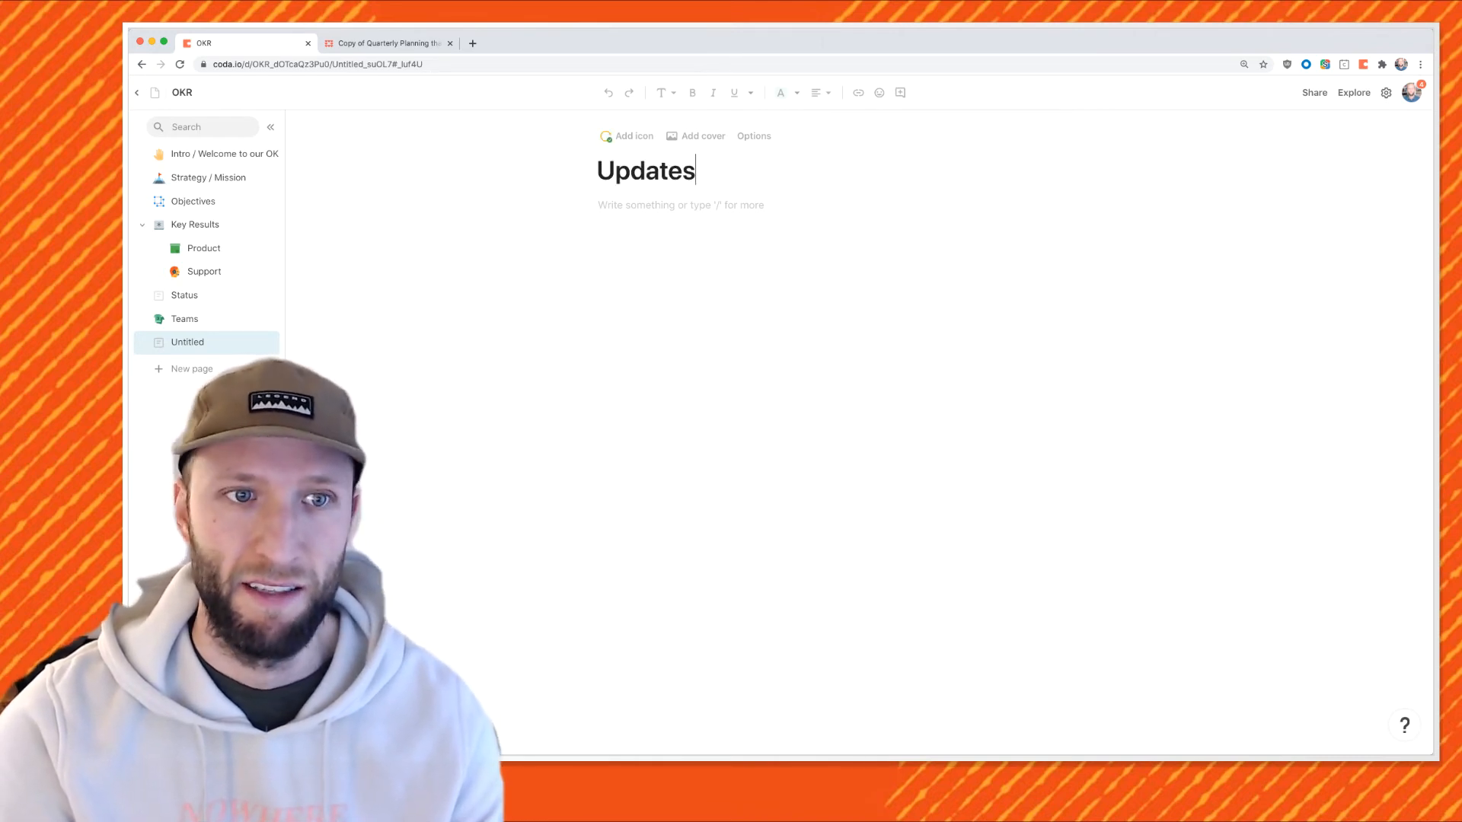
pyautogui.press('Return')
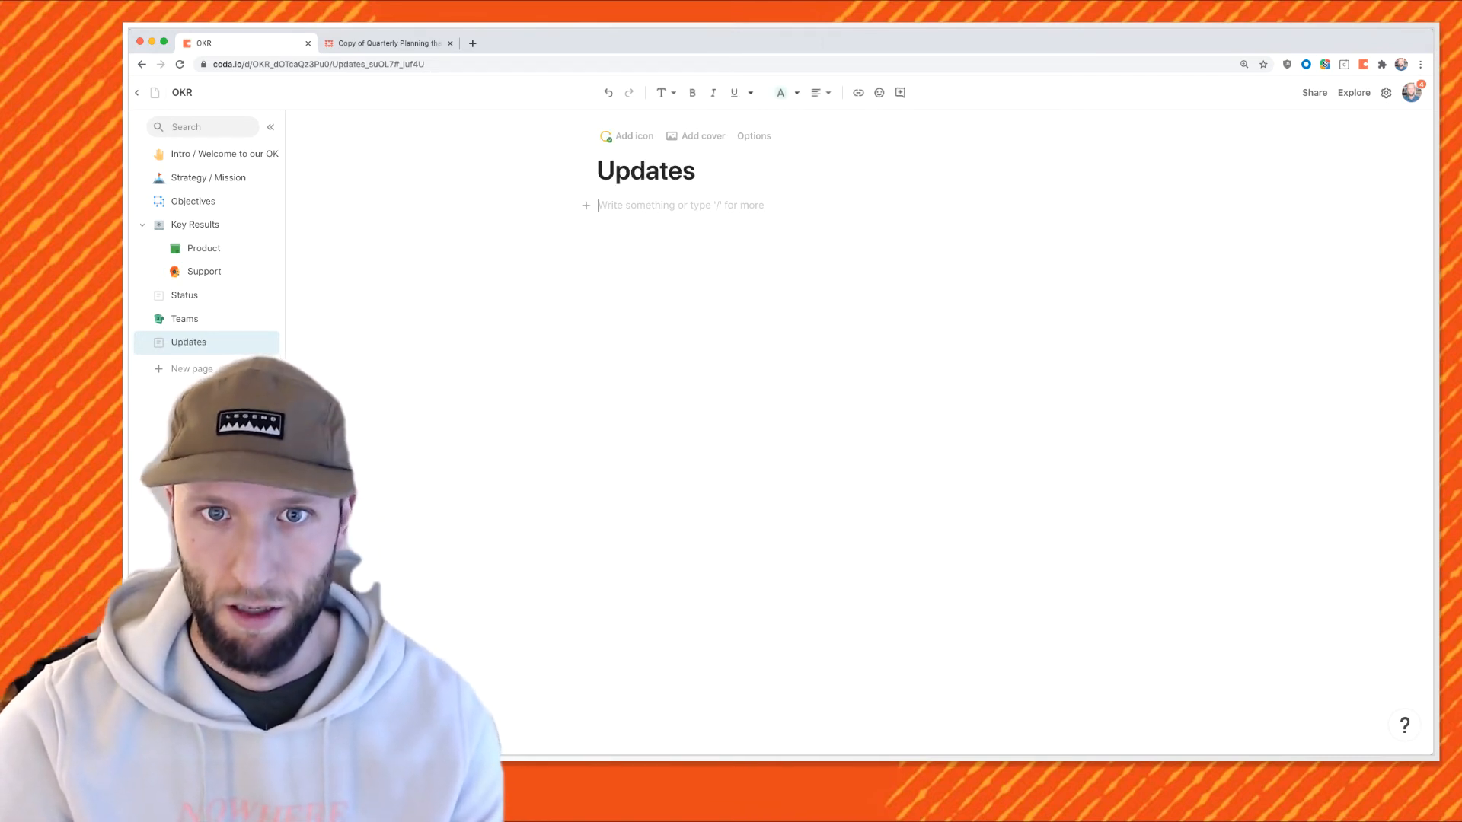
pyautogui.write('/table')
pyautogui.press('Return')
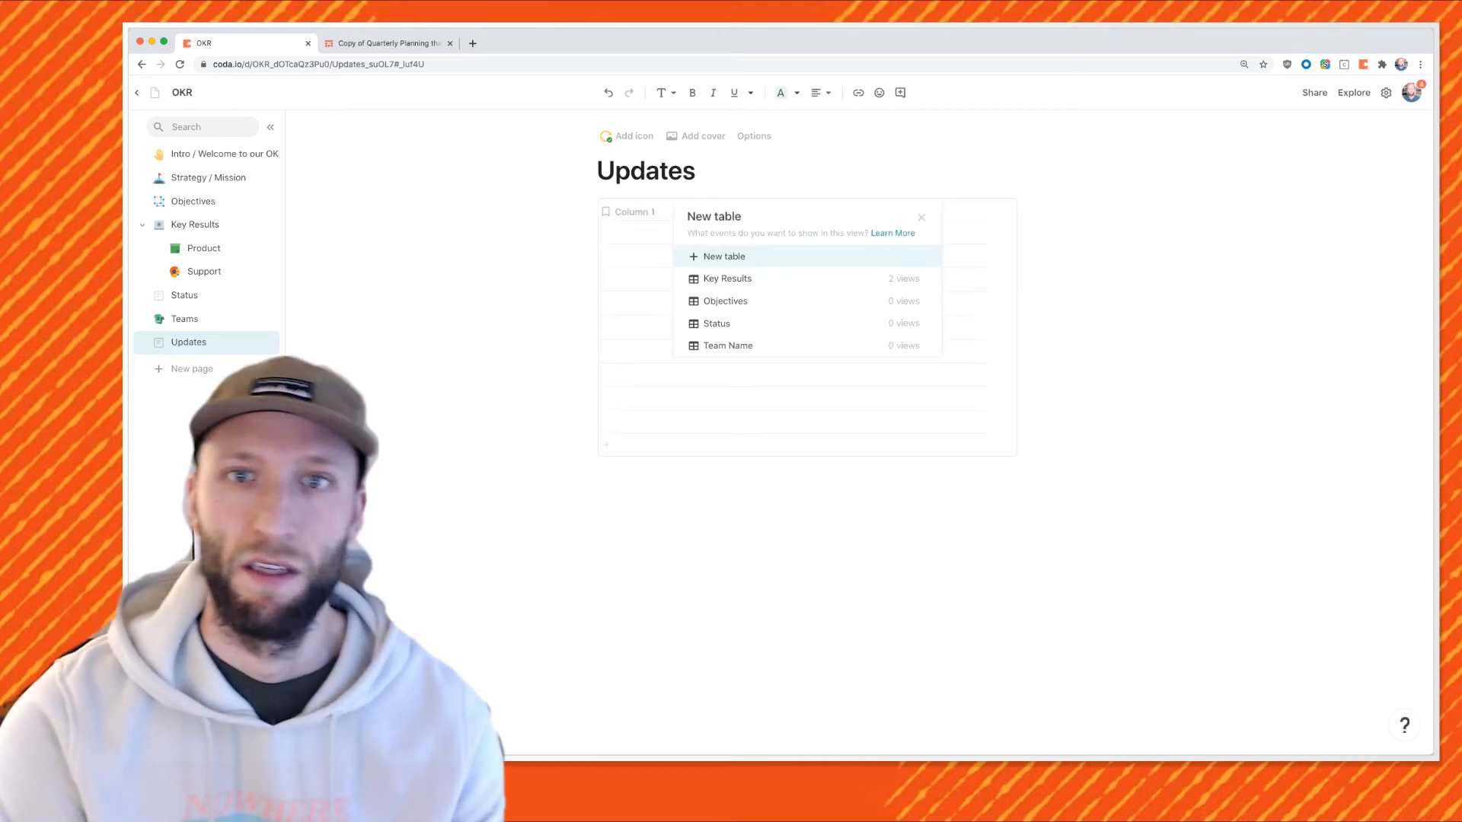
pyautogui.press('Return')
pyautogui.write('Updates')
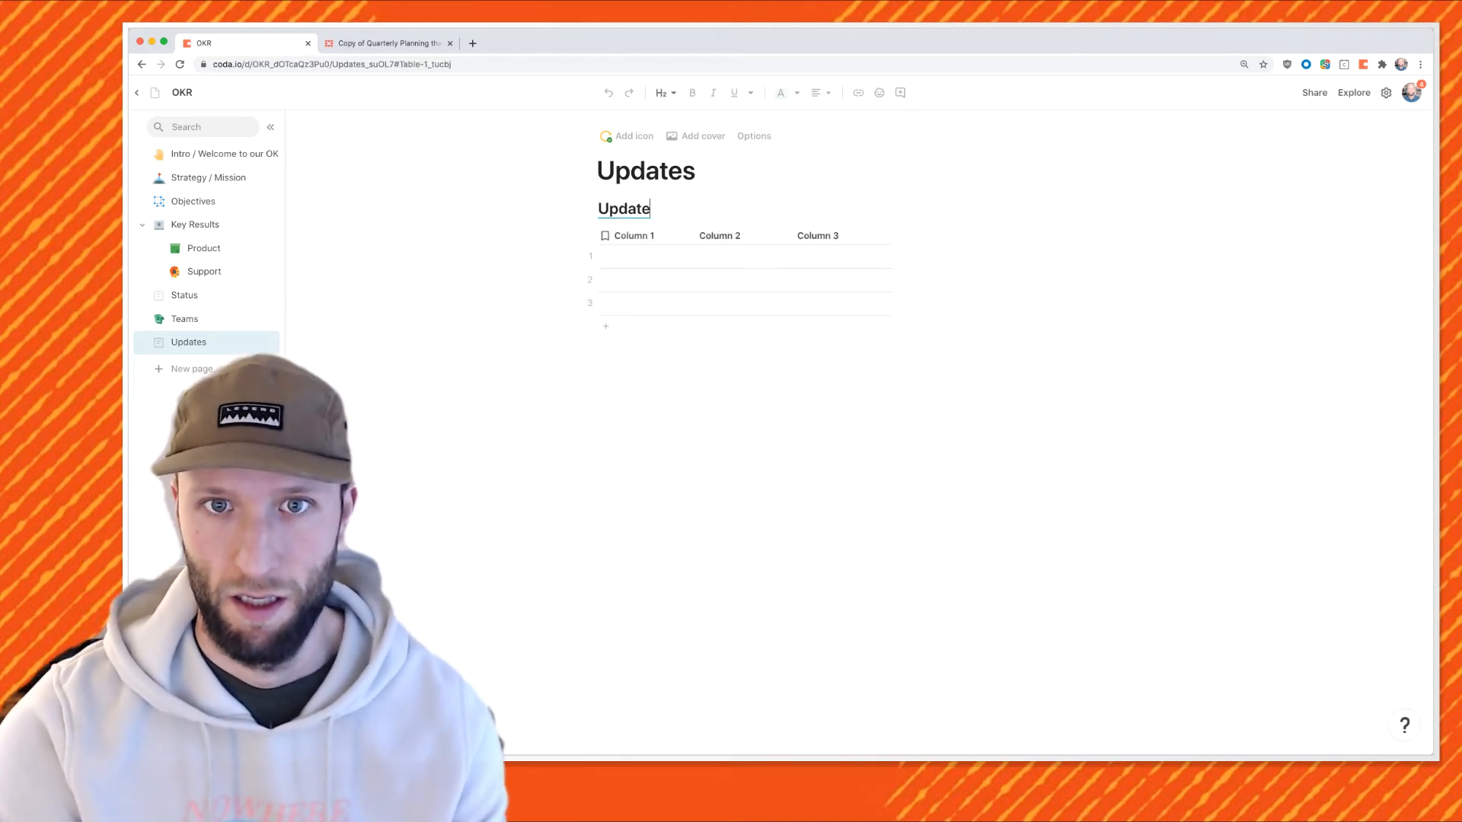
pyautogui.press('Return')
# Rename the table's columns to Date, Status and Note.
pyautogui.doubleClick(627, 236)
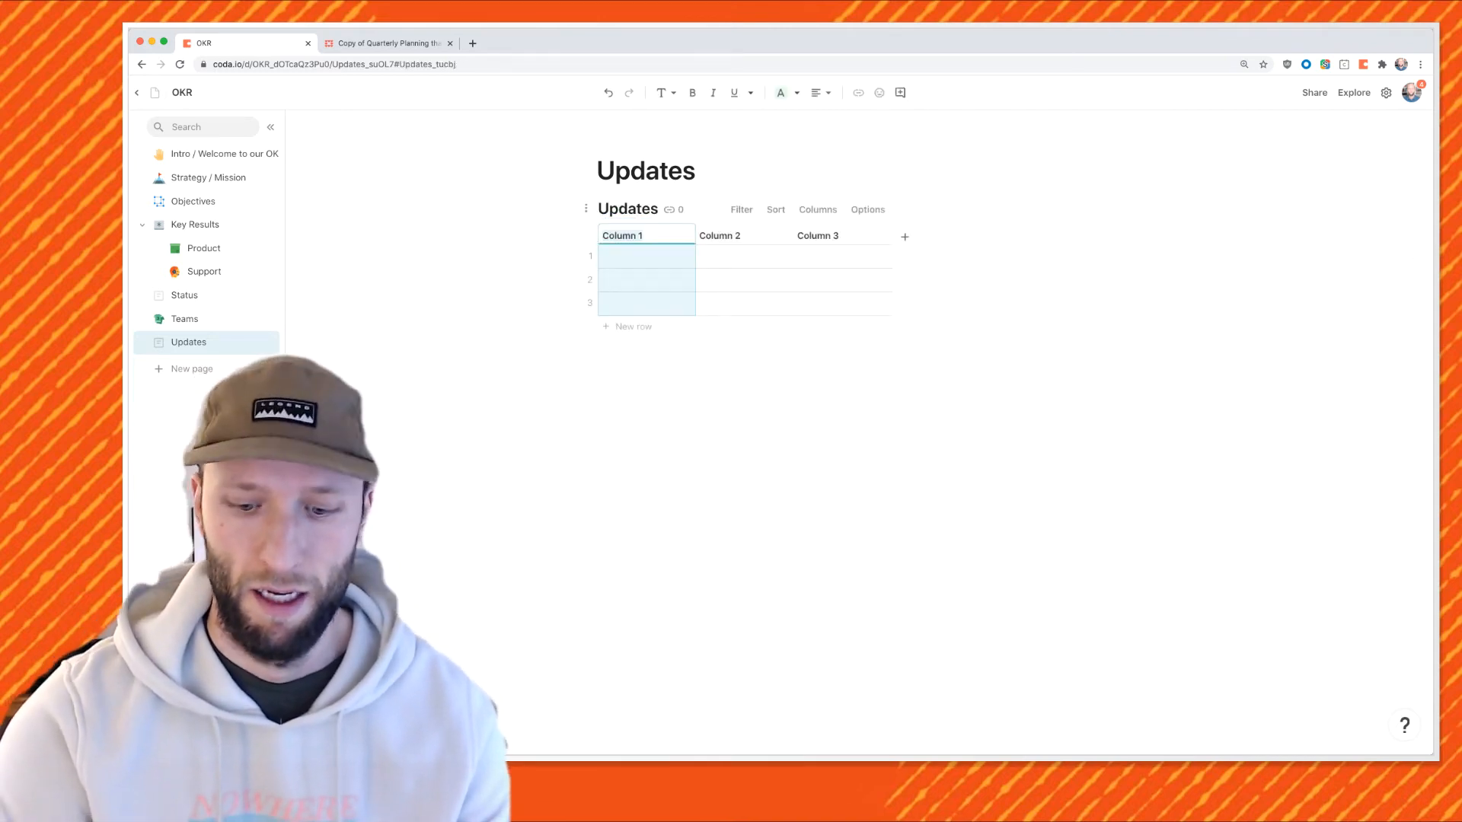
pyautogui.write('Date')
pyautogui.press('Tab')
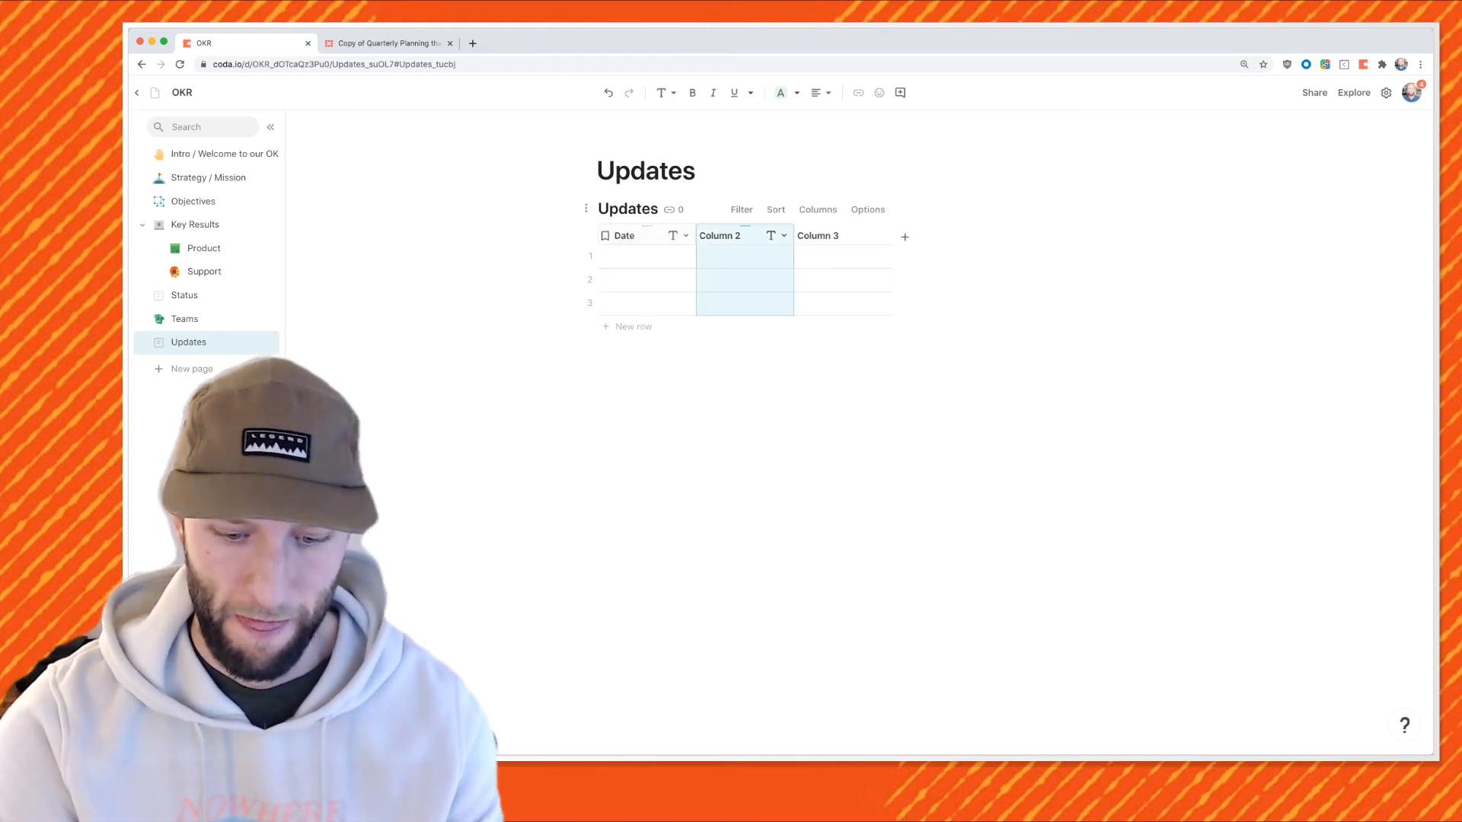
pyautogui.write('Status')
pyautogui.press('Tab')
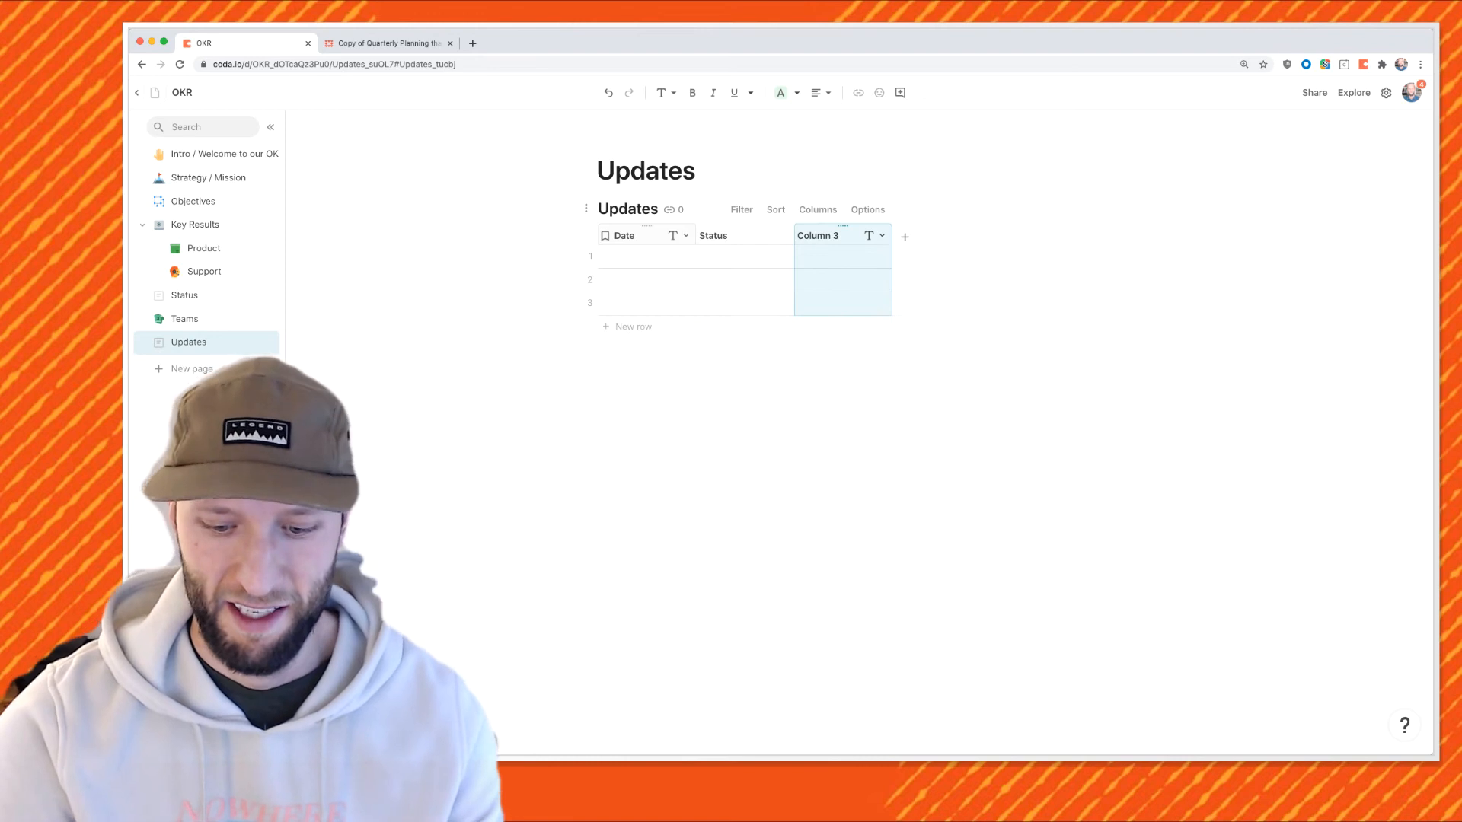
pyautogui.write('Note')
pyautogui.press('Return')
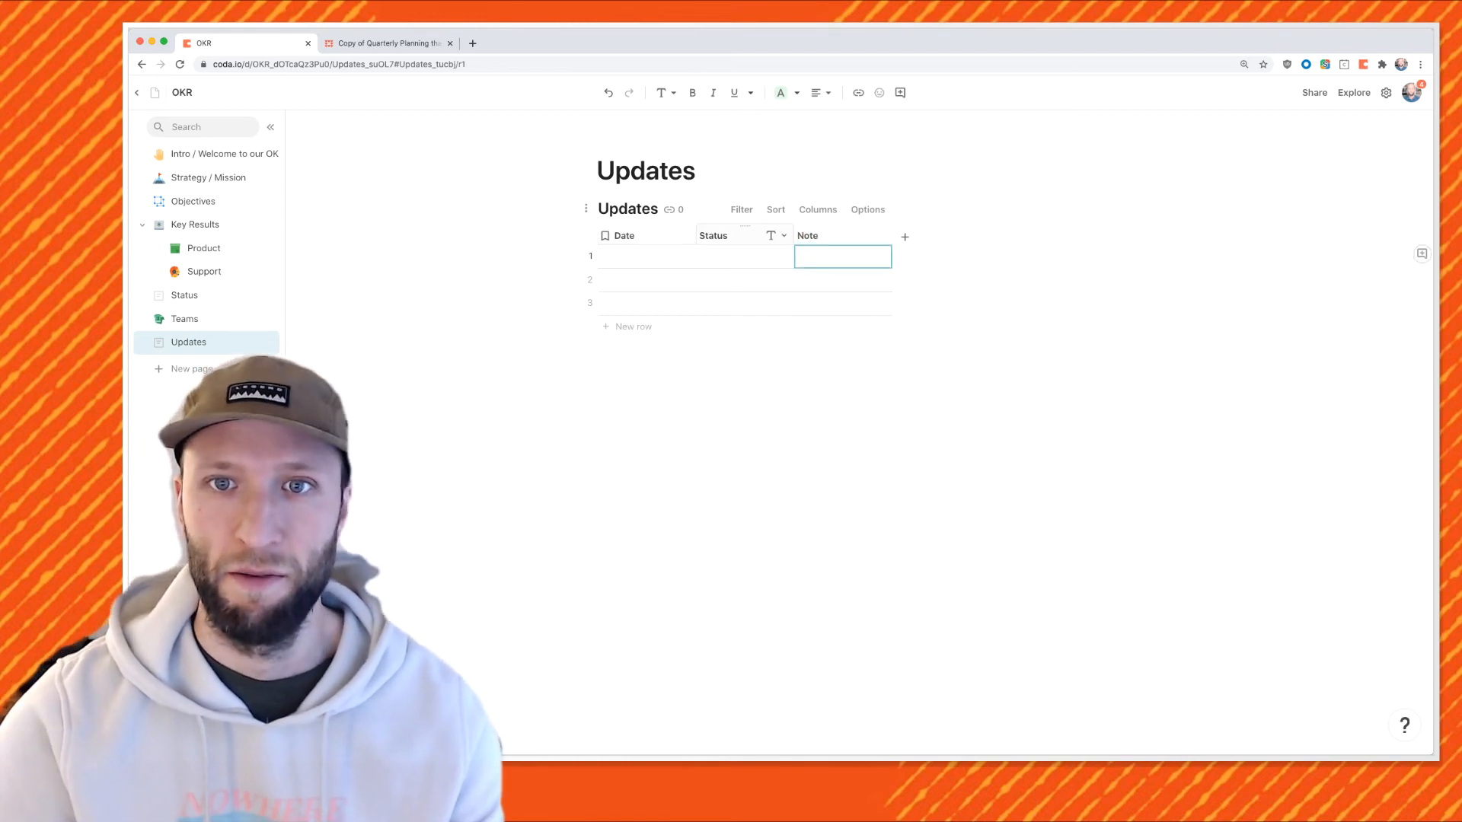
# Make the Status column a lookup of the Status table.
pyautogui.click(783, 235)
pyautogui.click(814, 278)
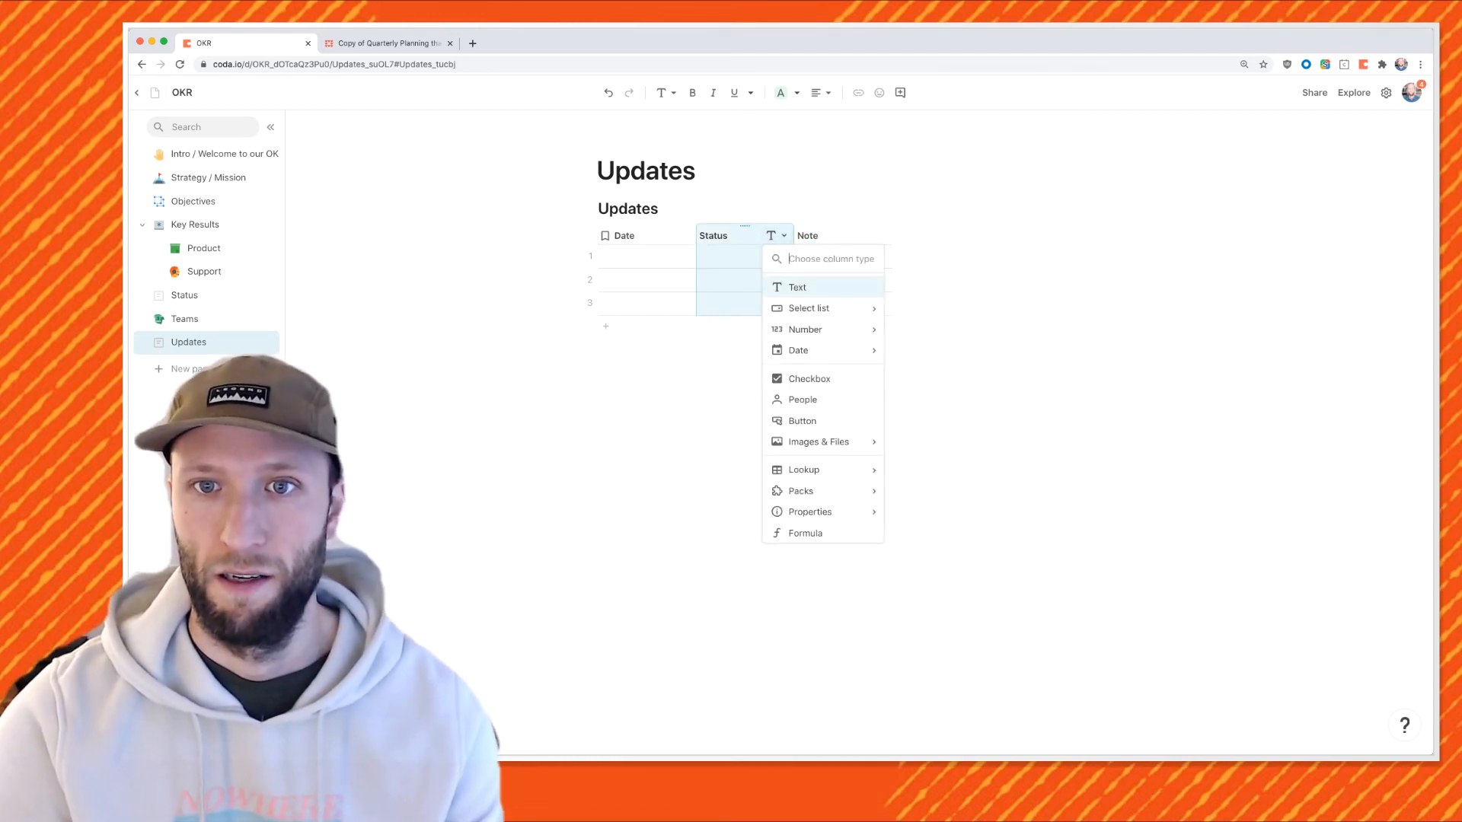
pyautogui.write('st')
pyautogui.click(801, 336)
# Fill row 1 with On Track, date 1/25/2021 and note 'Things are going great'.
pyautogui.click(782, 257)
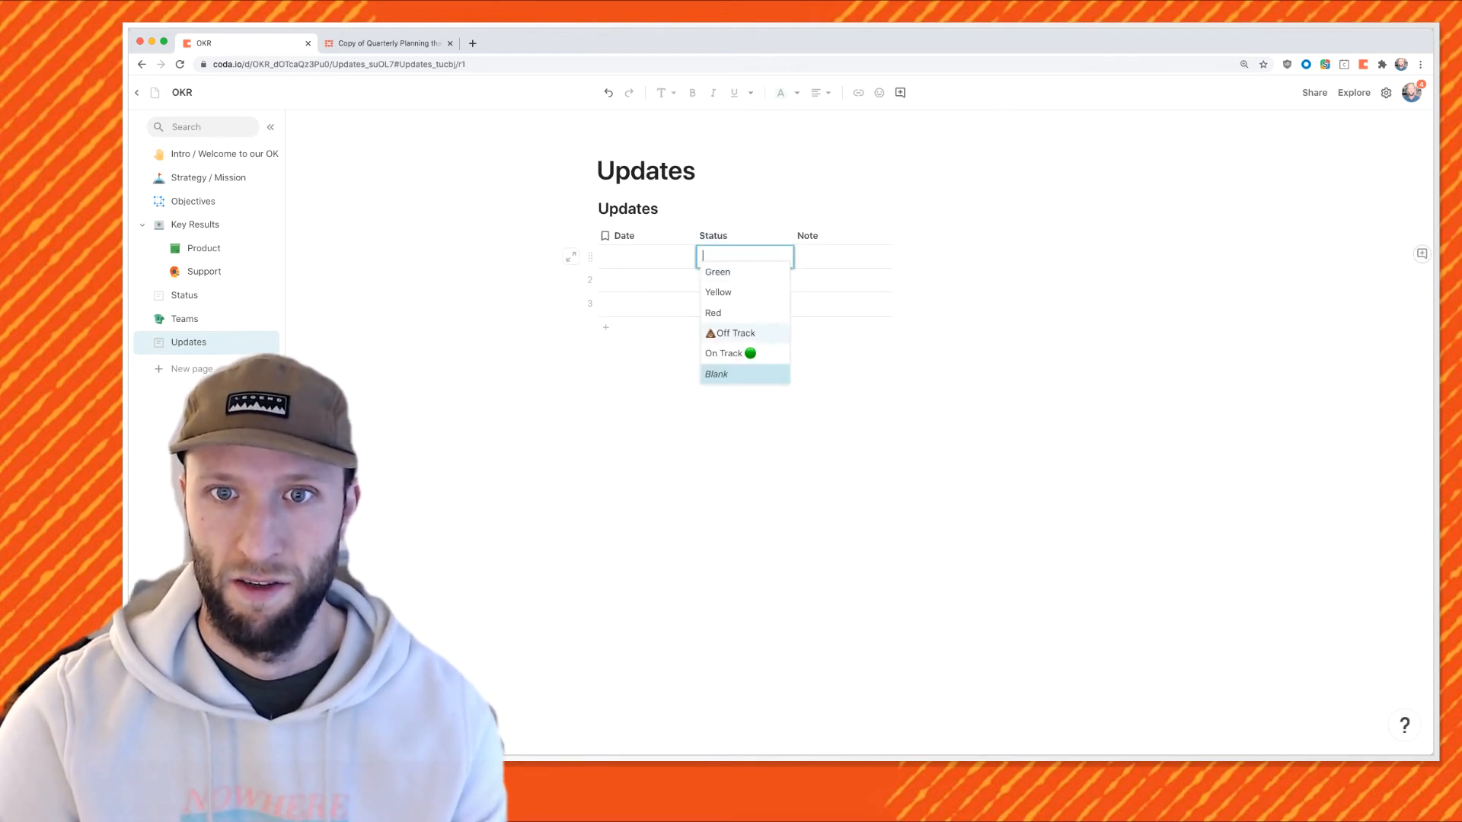
pyautogui.click(738, 354)
pyautogui.click(647, 257)
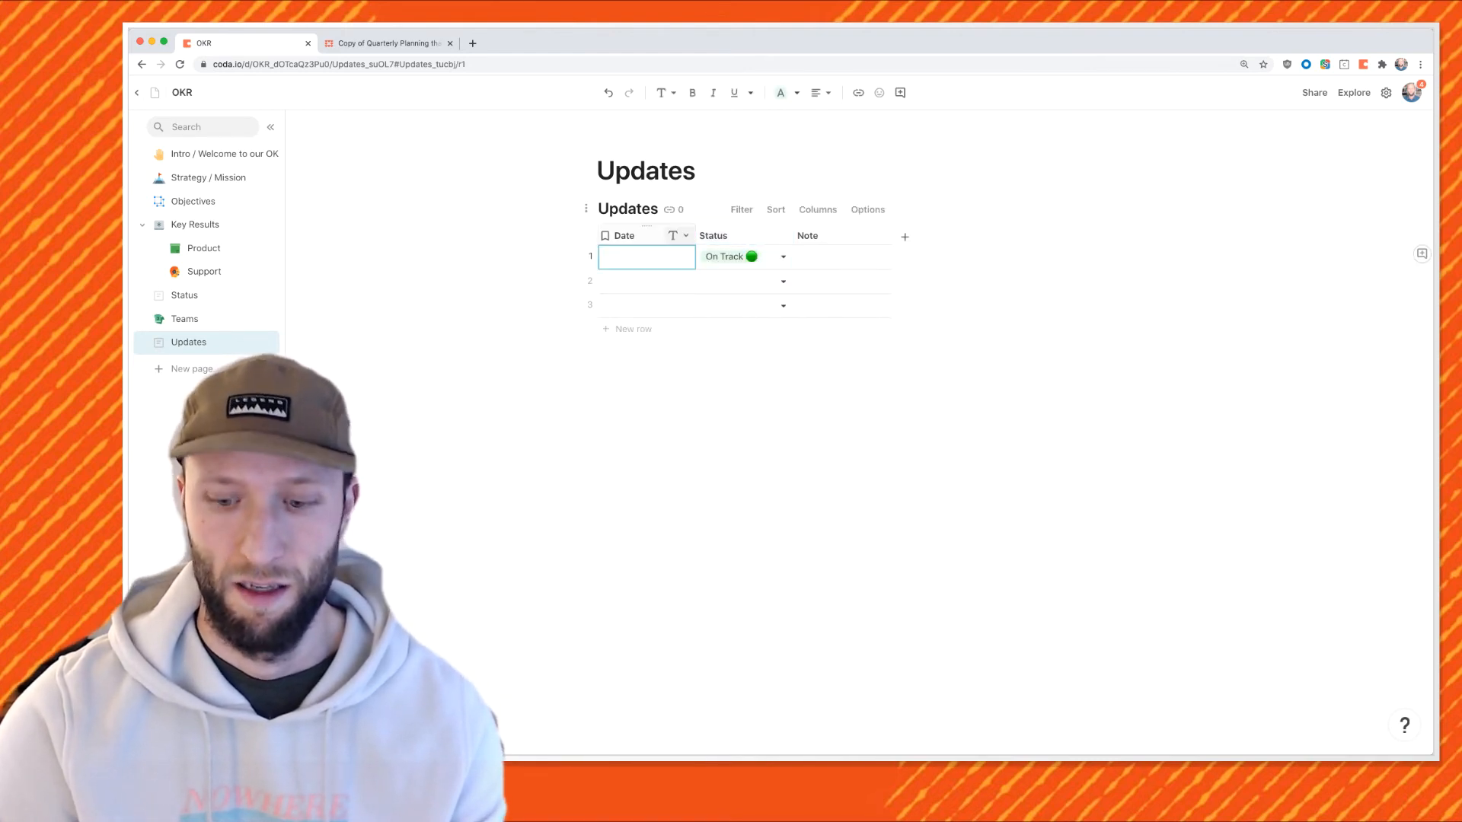
pyautogui.write('1/25/21')
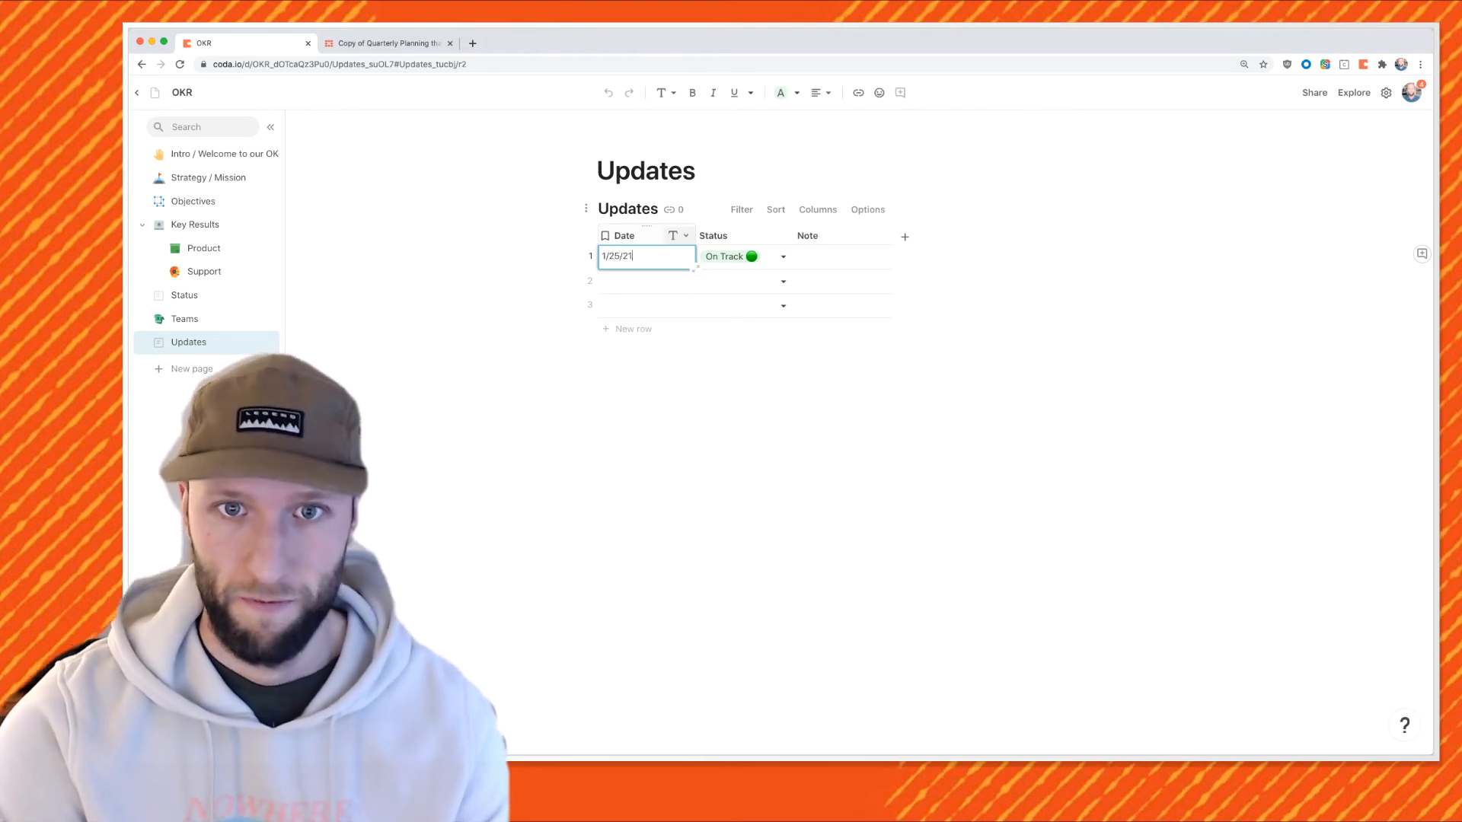
pyautogui.press('Return')
pyautogui.press('Tab')
pyautogui.click(842, 258)
pyautogui.write('Things are ')
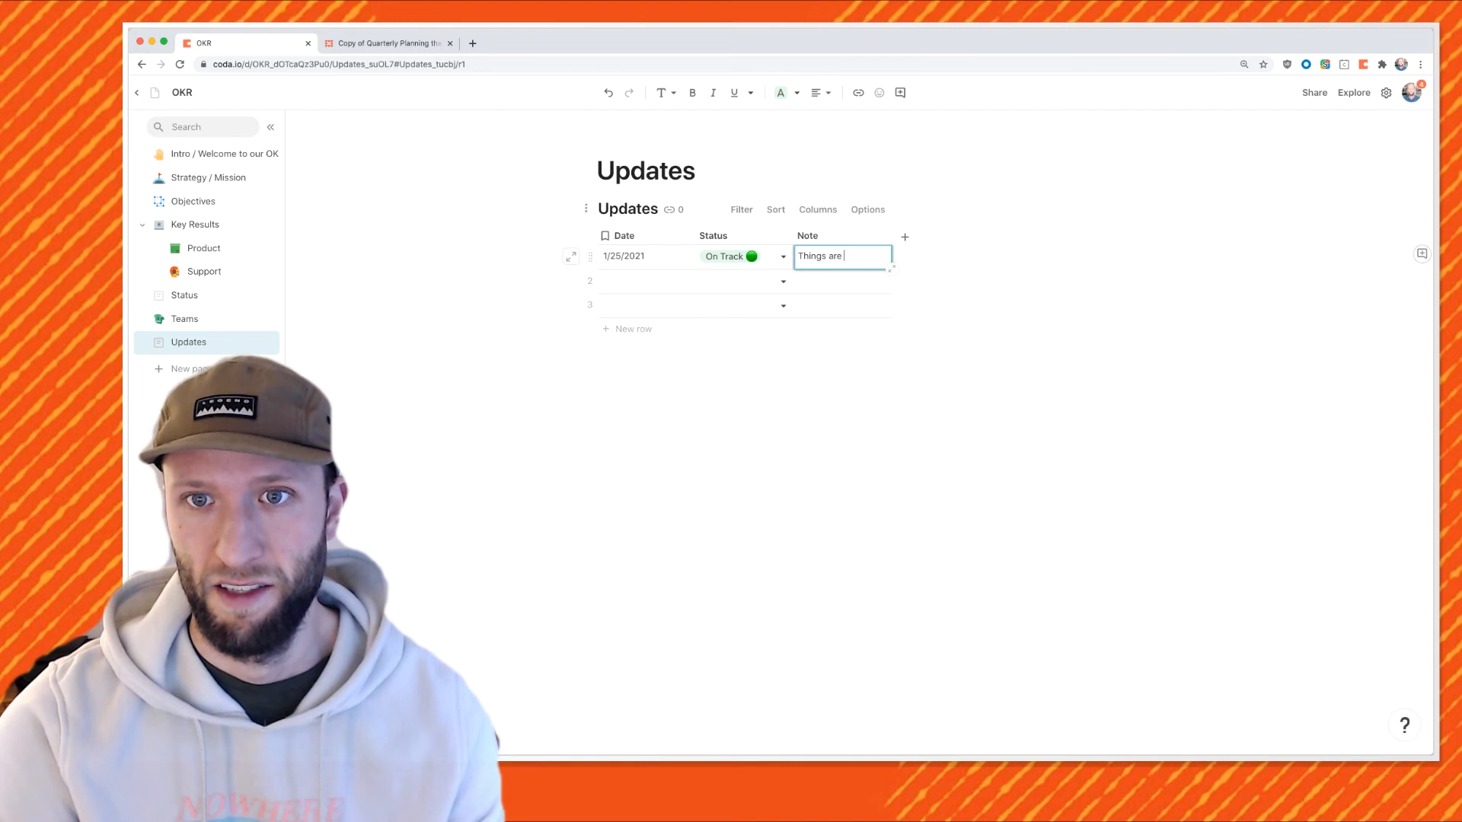
pyautogui.write('going great!')
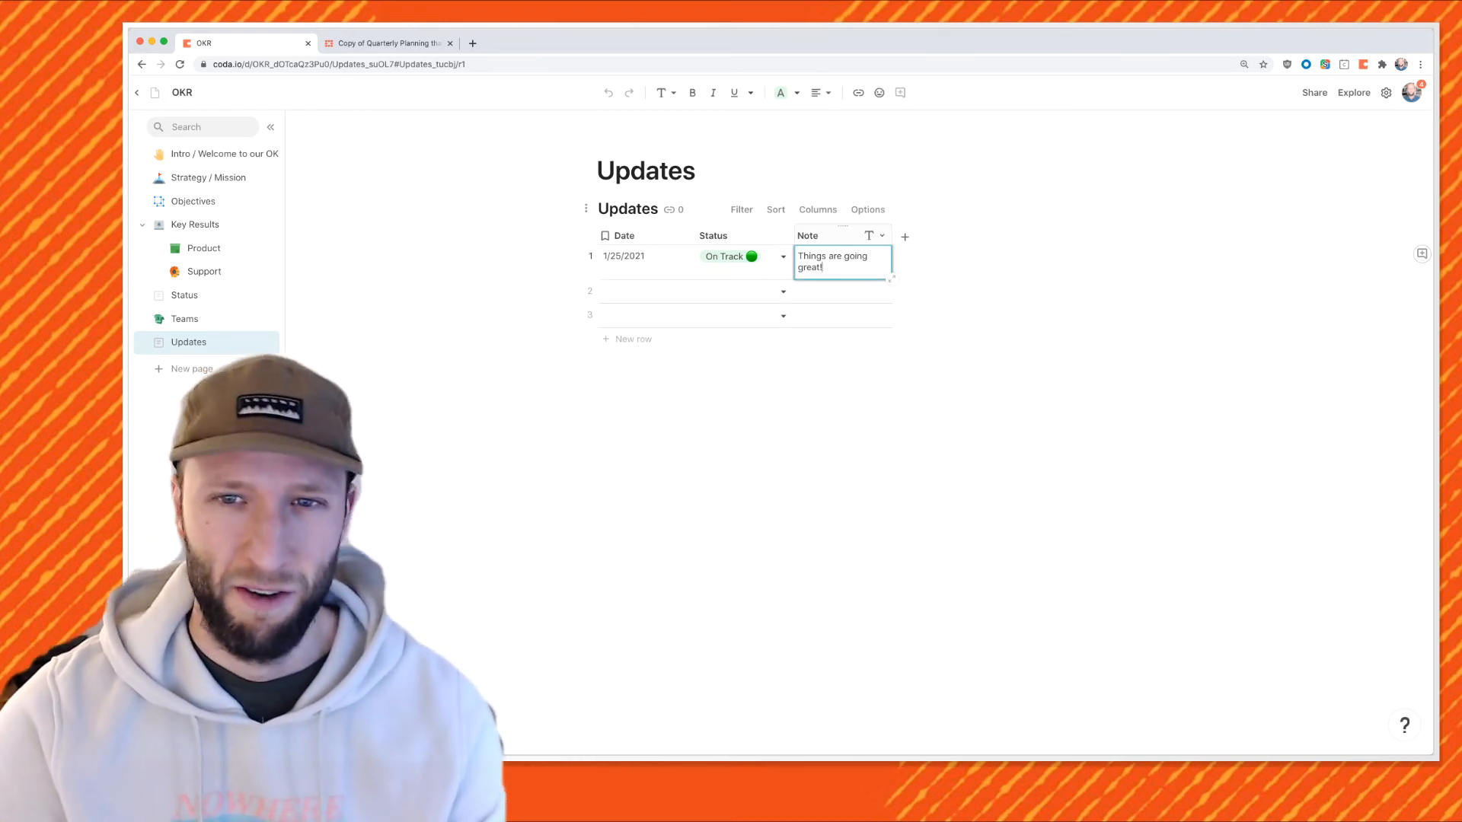
# Add Column 4 to the Updates table as a lookup to another table.
pyautogui.click(828, 236)
pyautogui.click(905, 237)
pyautogui.click(973, 236)
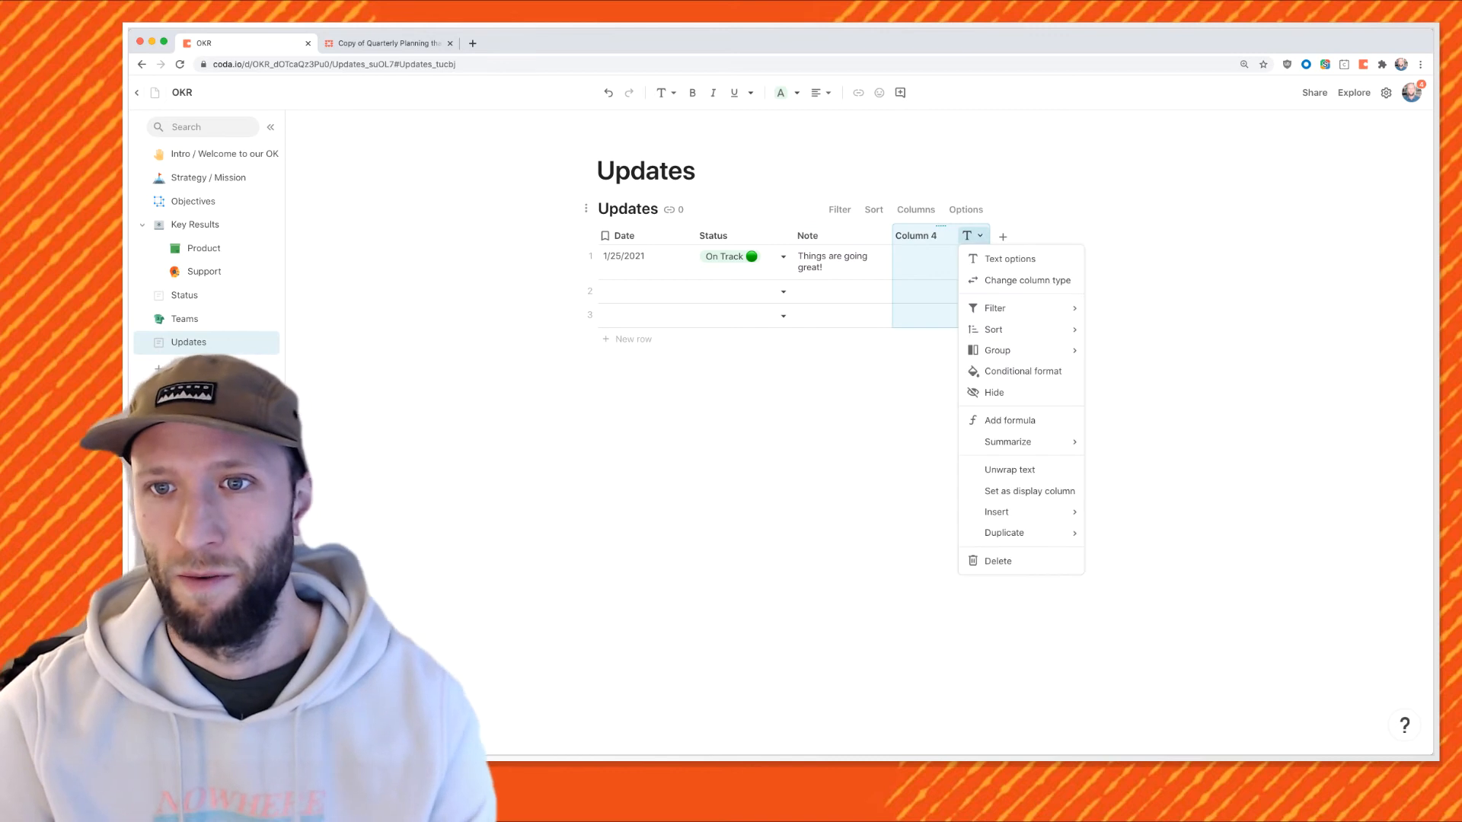
pyautogui.click(1027, 280)
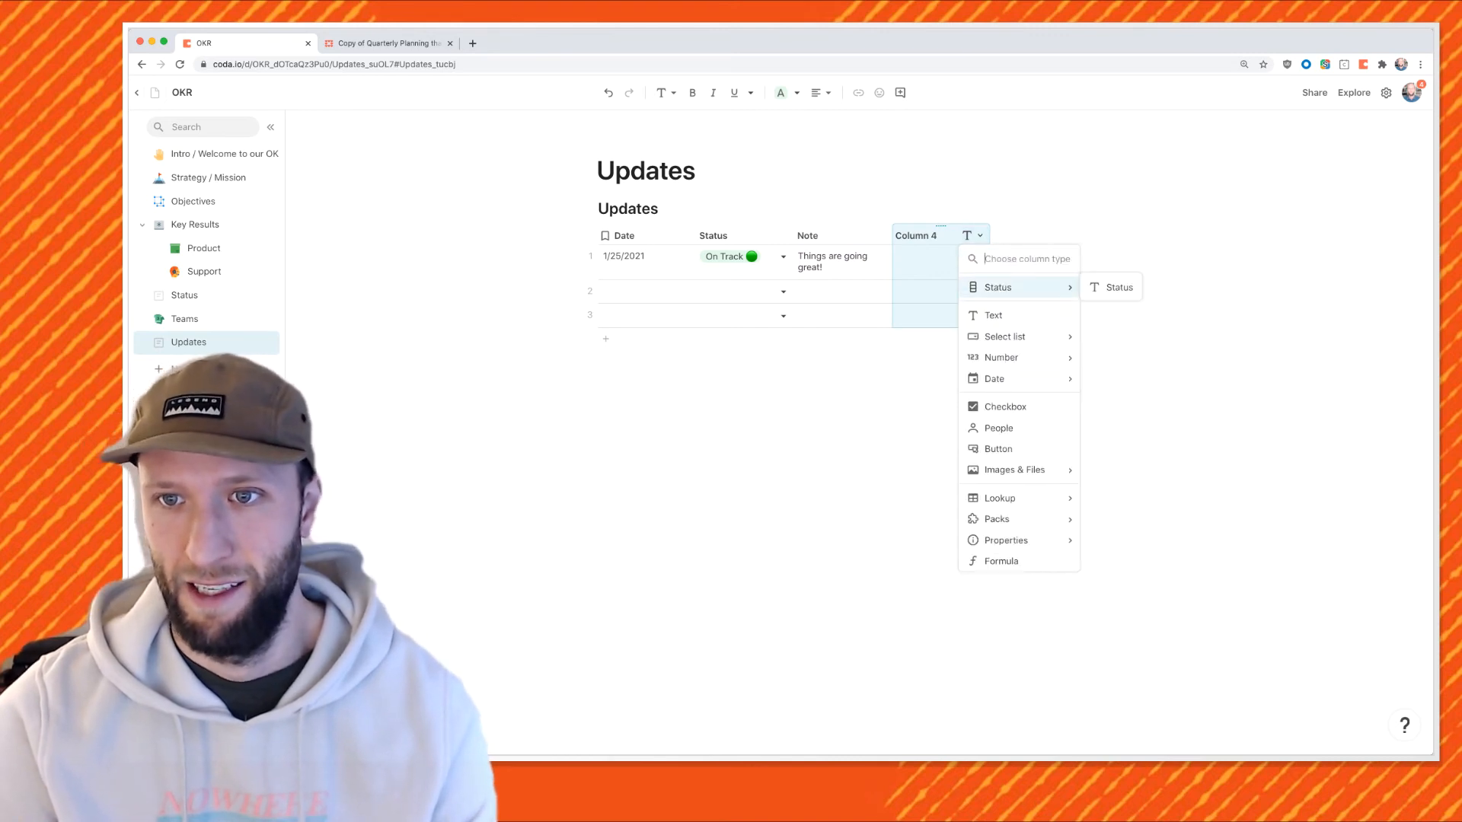
pyautogui.click(1123, 498)
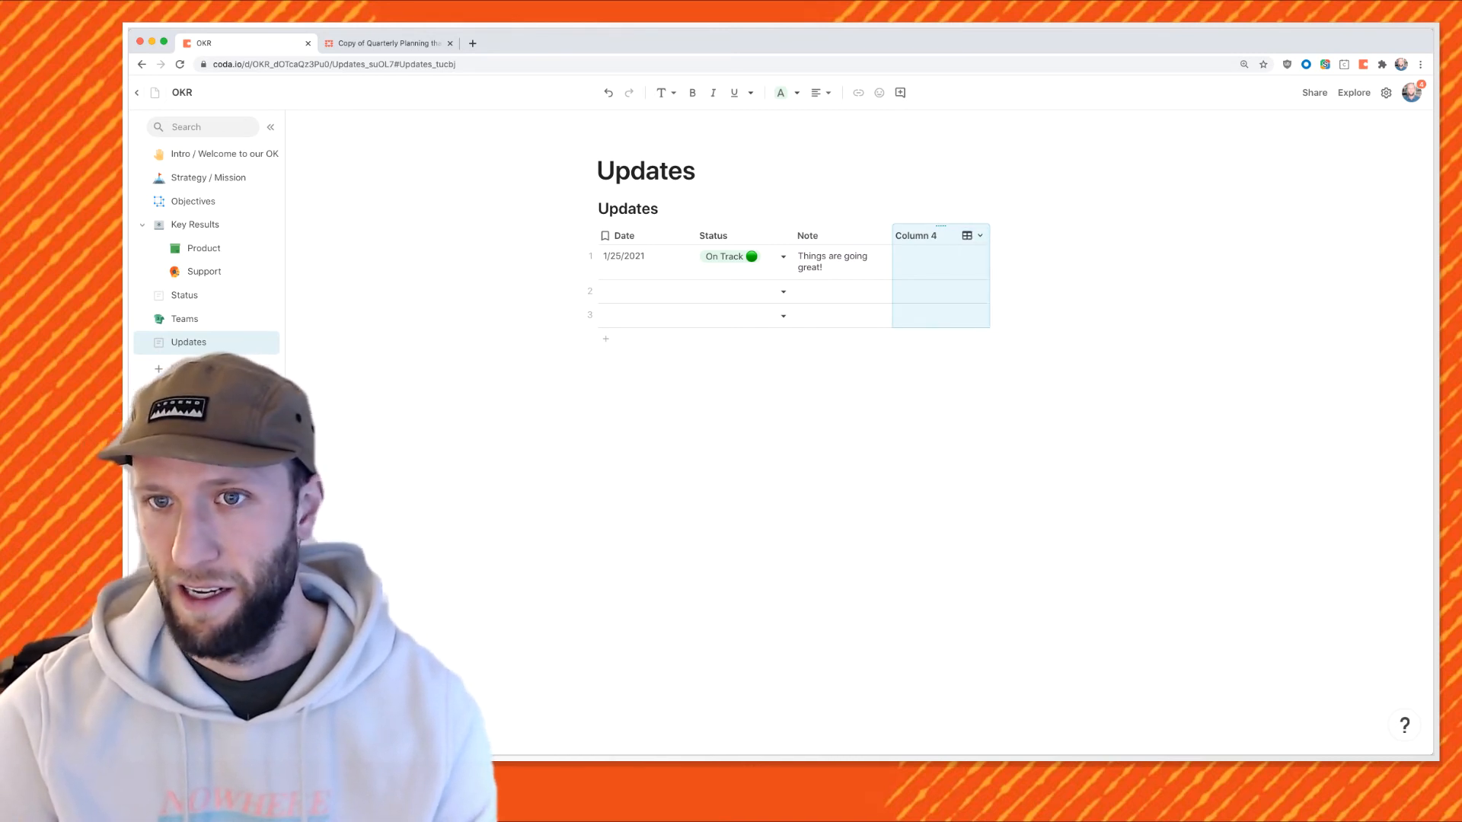
# Set row 1's Column 4 to Globalize and go to the Key Results page.
pyautogui.click(978, 257)
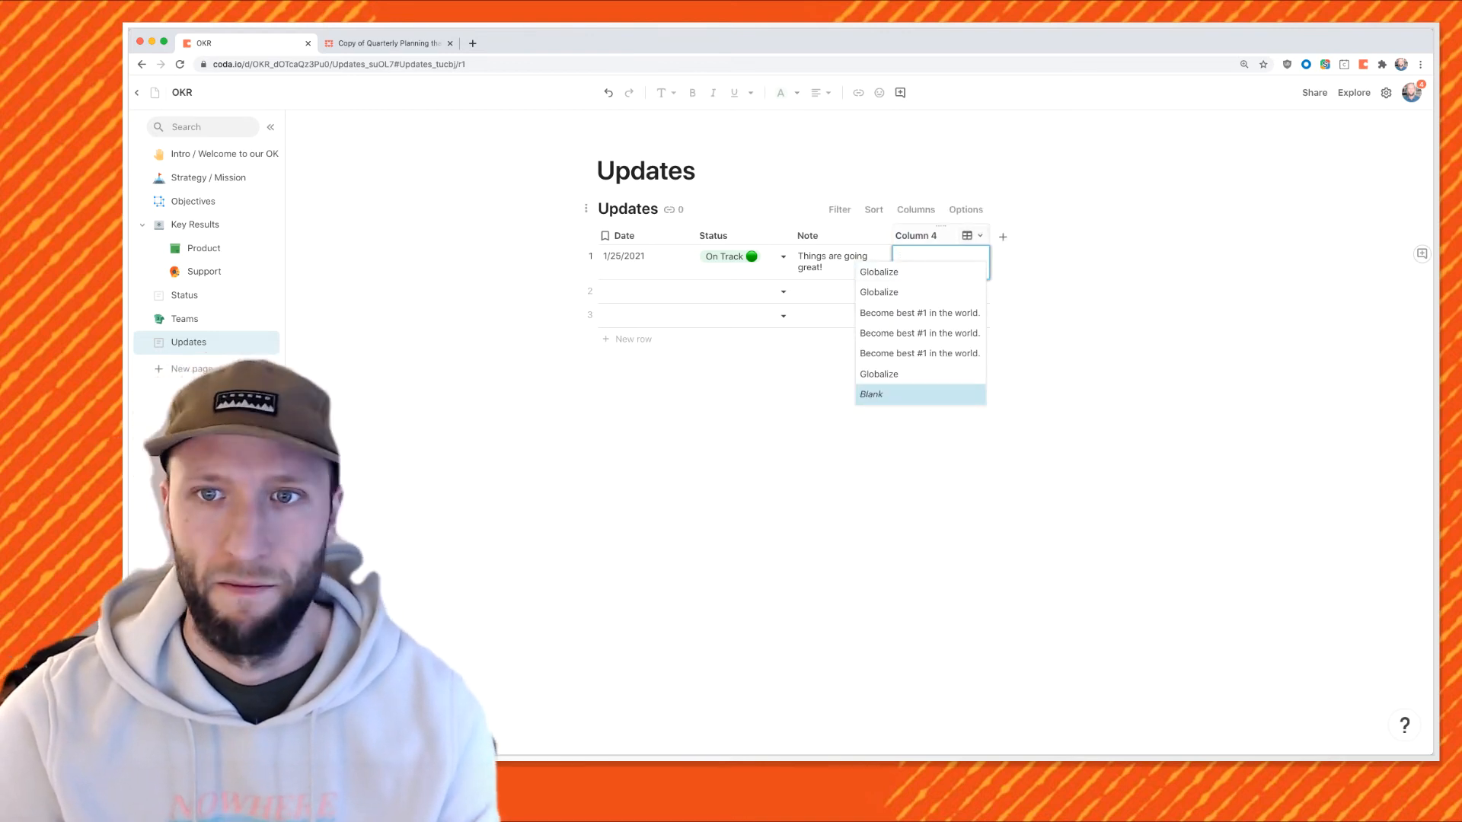
pyautogui.click(919, 272)
pyautogui.click(979, 257)
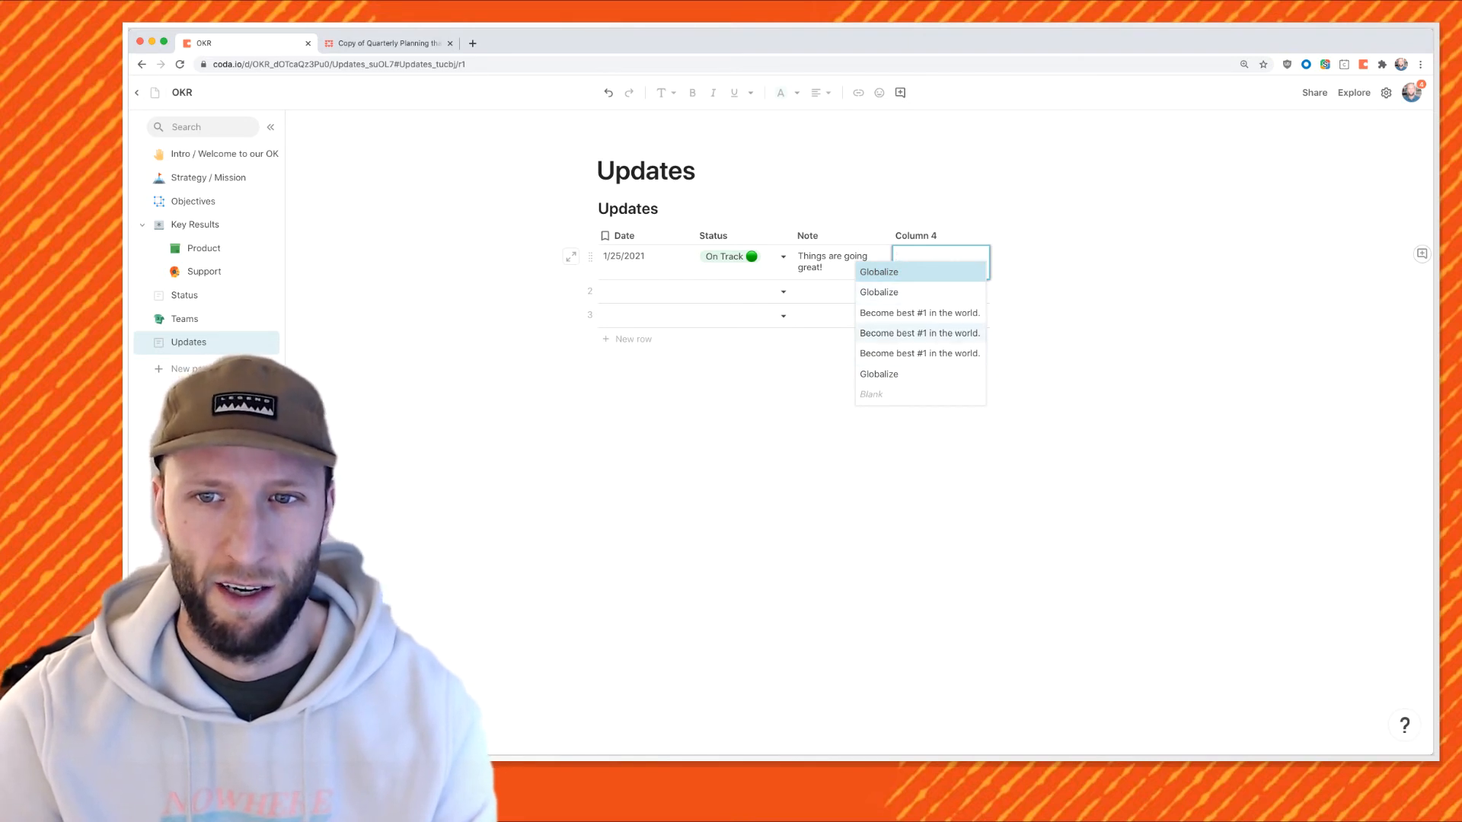
pyautogui.click(195, 225)
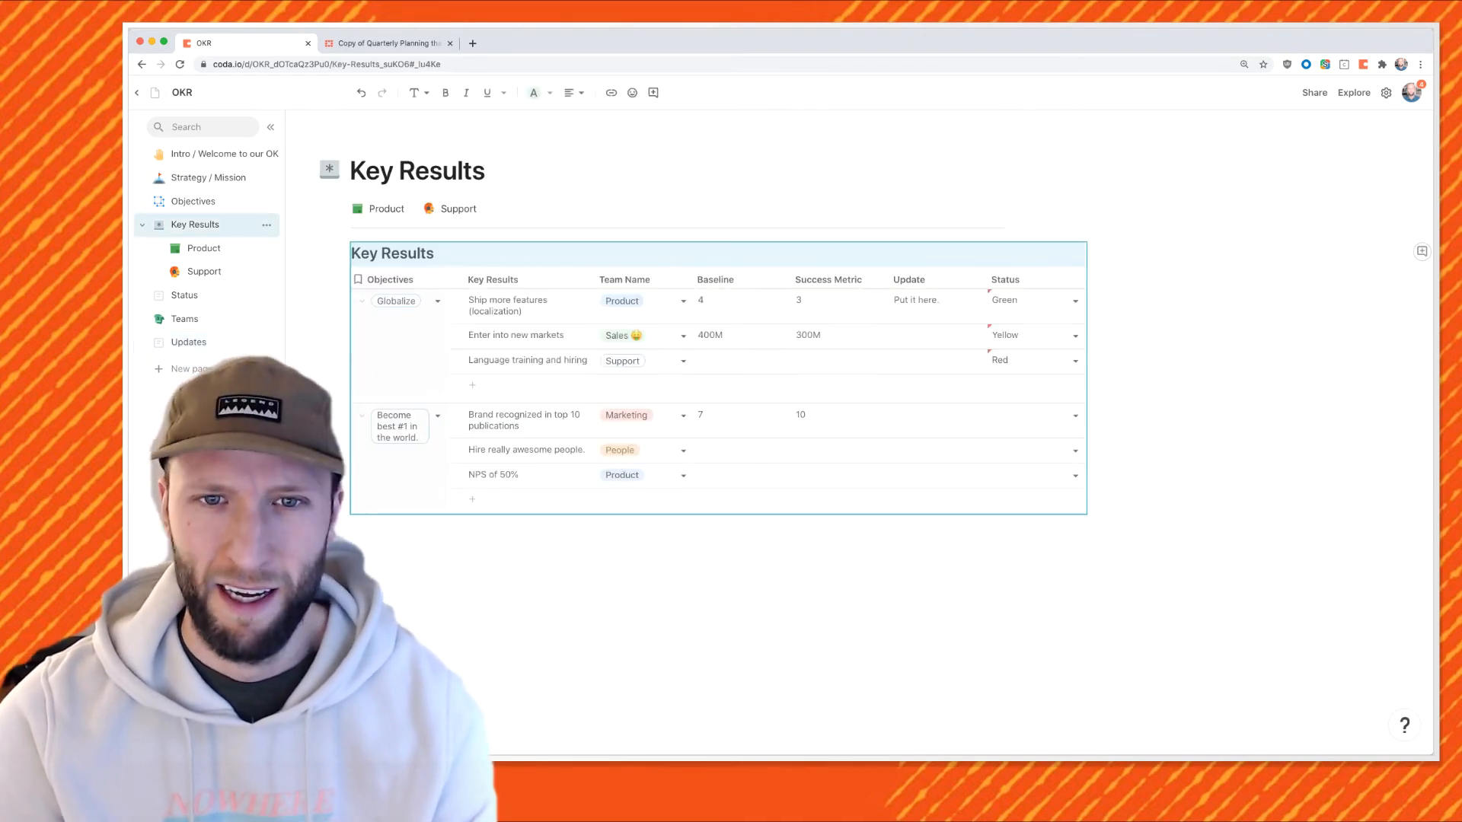
# Select the Objectives column and bring up the Key Results column's options menu.
pyautogui.click(390, 279)
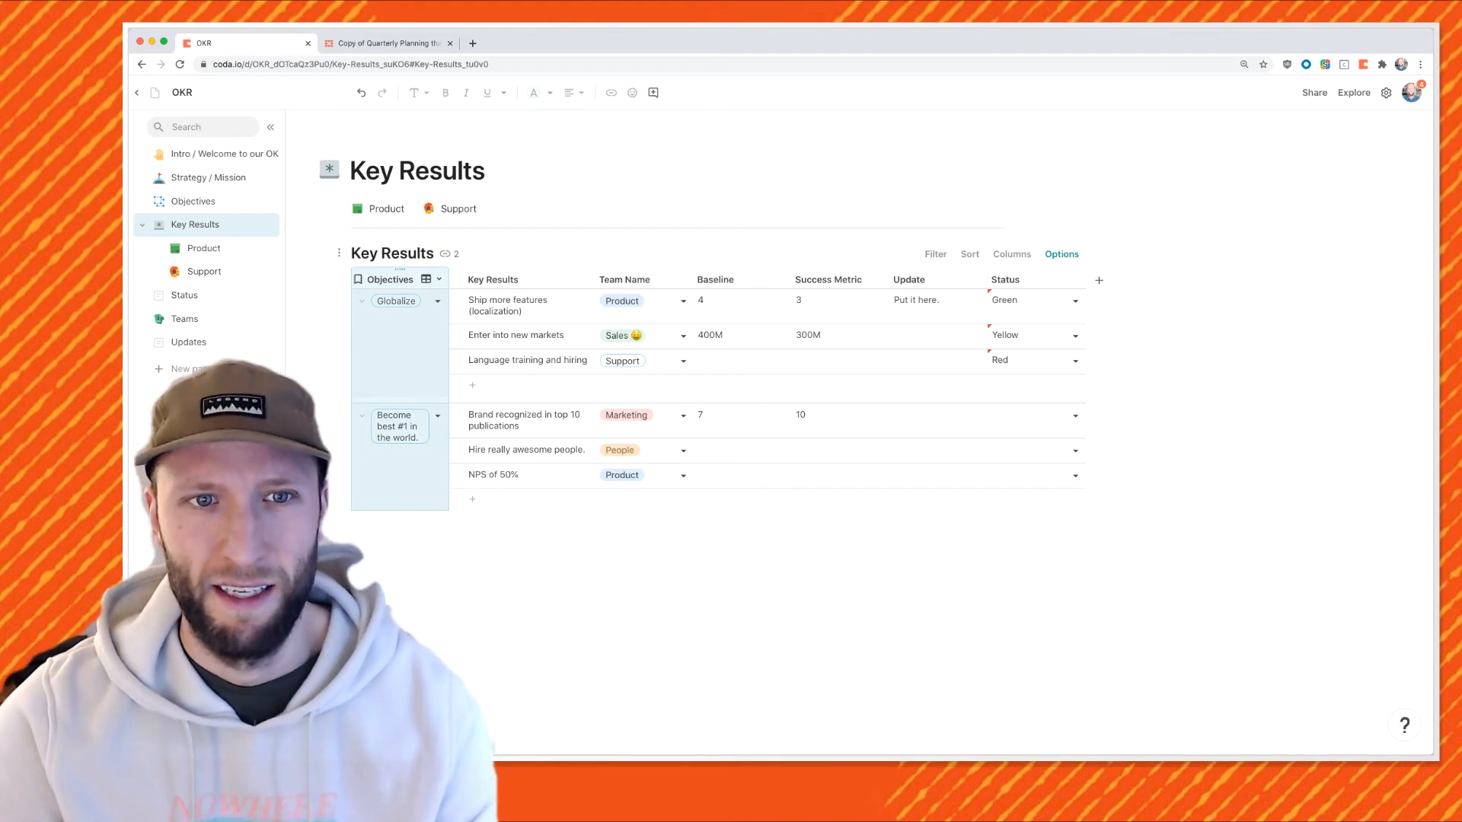
pyautogui.moveTo(358, 279)
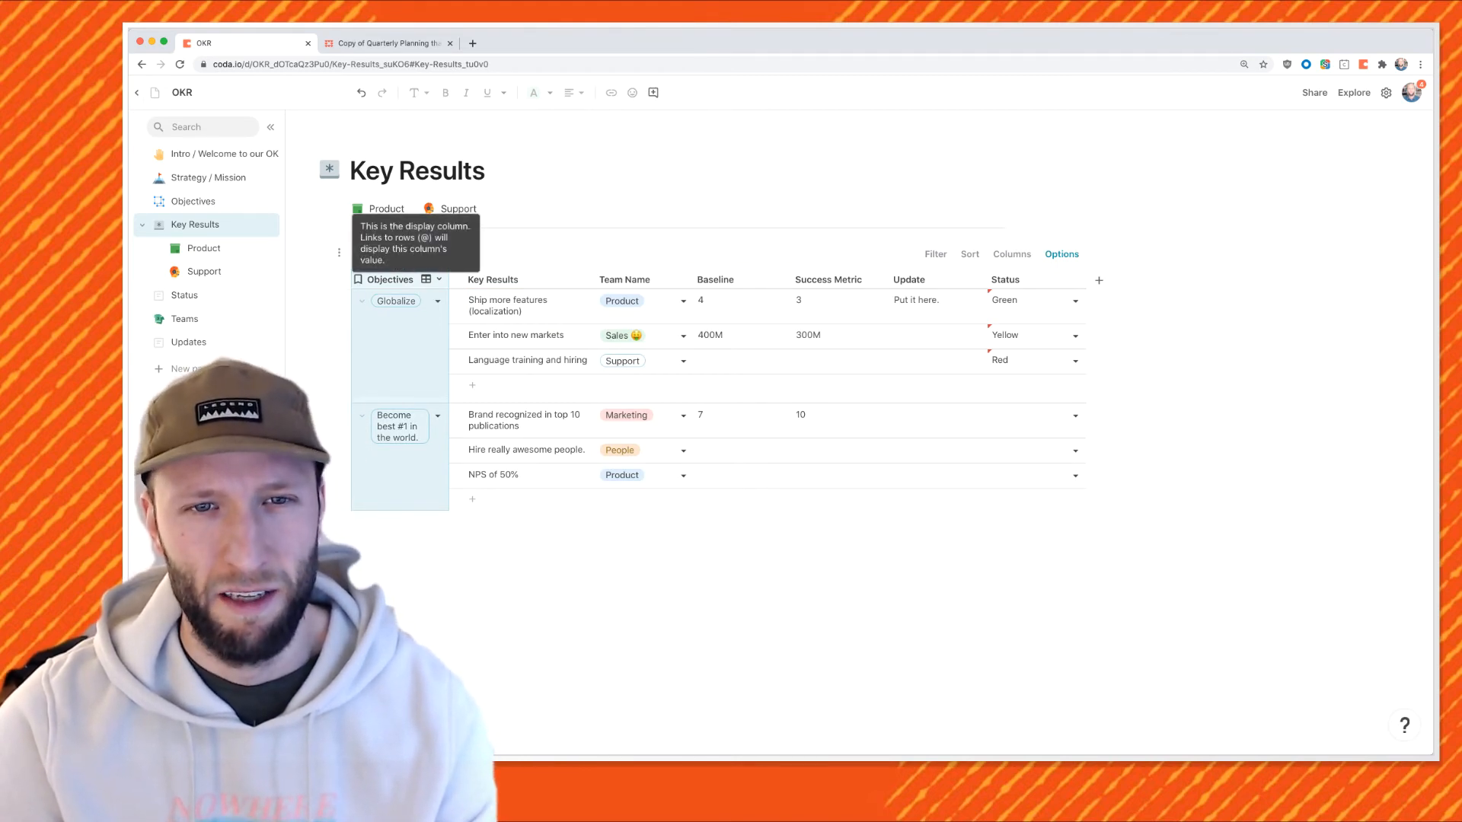
pyautogui.rightClick(510, 276)
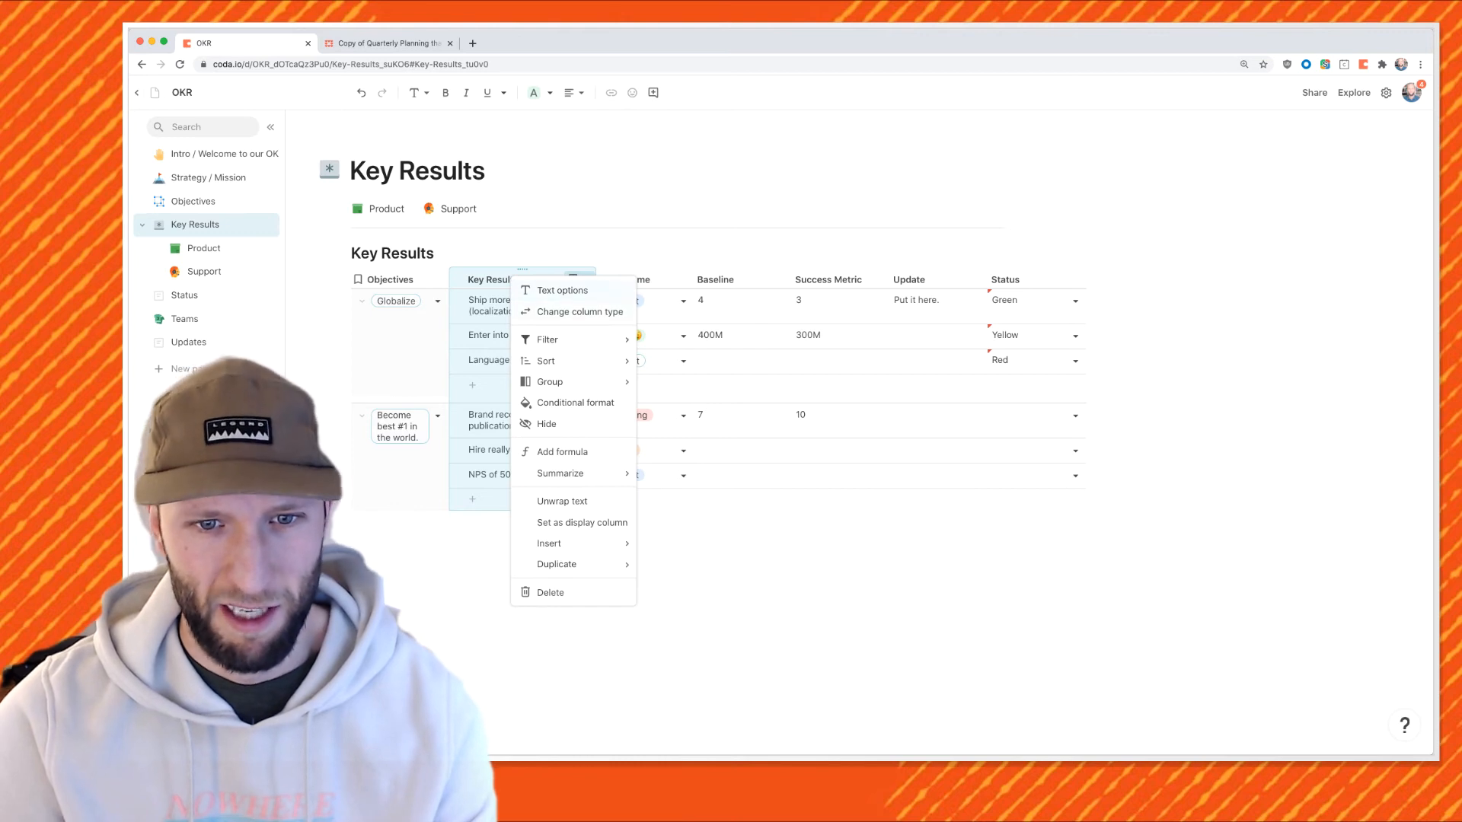
# Make Key Results the display column, then log a second update: NPS of 50%, Off Track, 'Not good'.
pyautogui.click(582, 523)
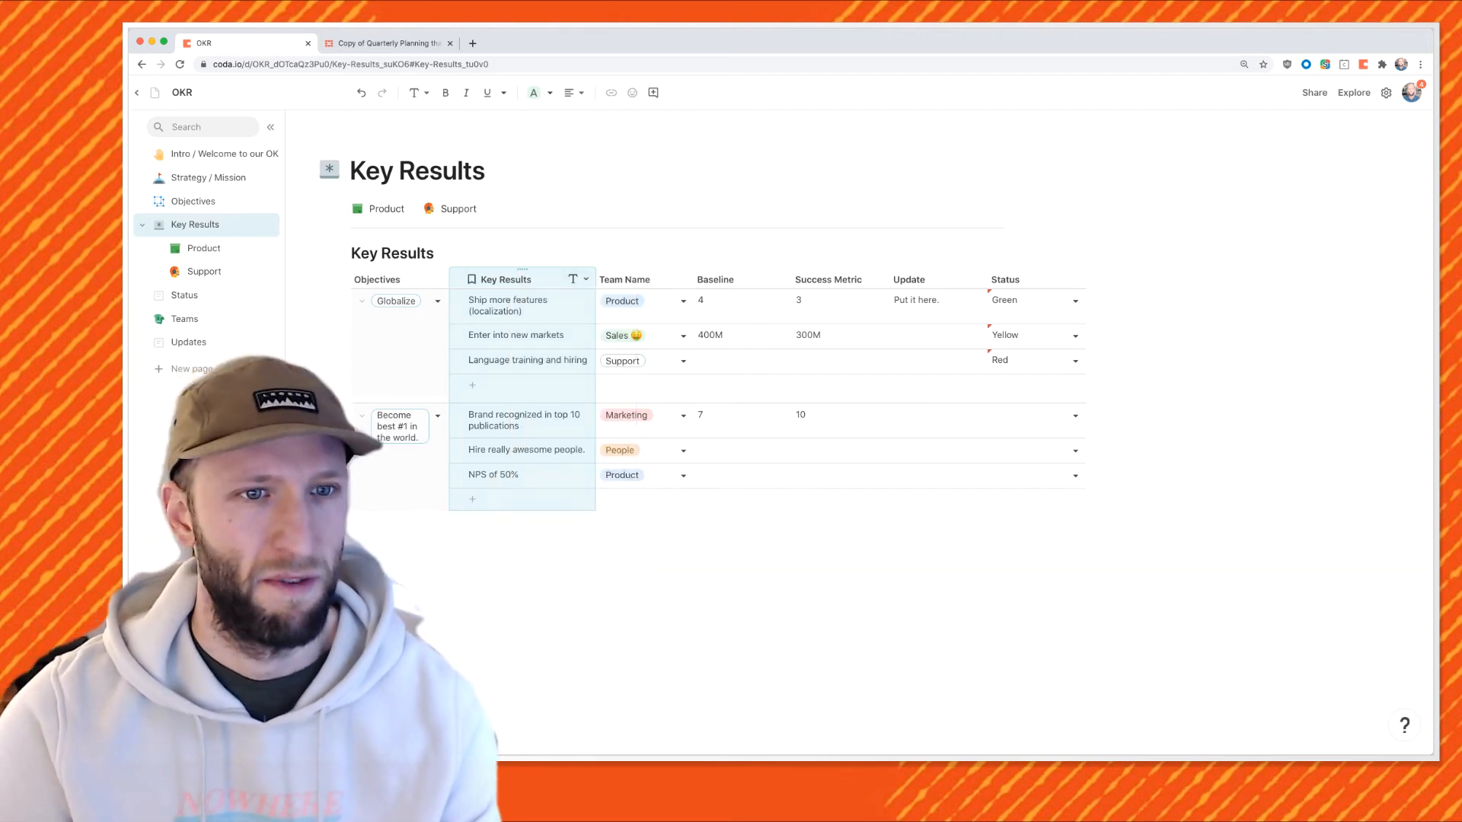
pyautogui.click(194, 342)
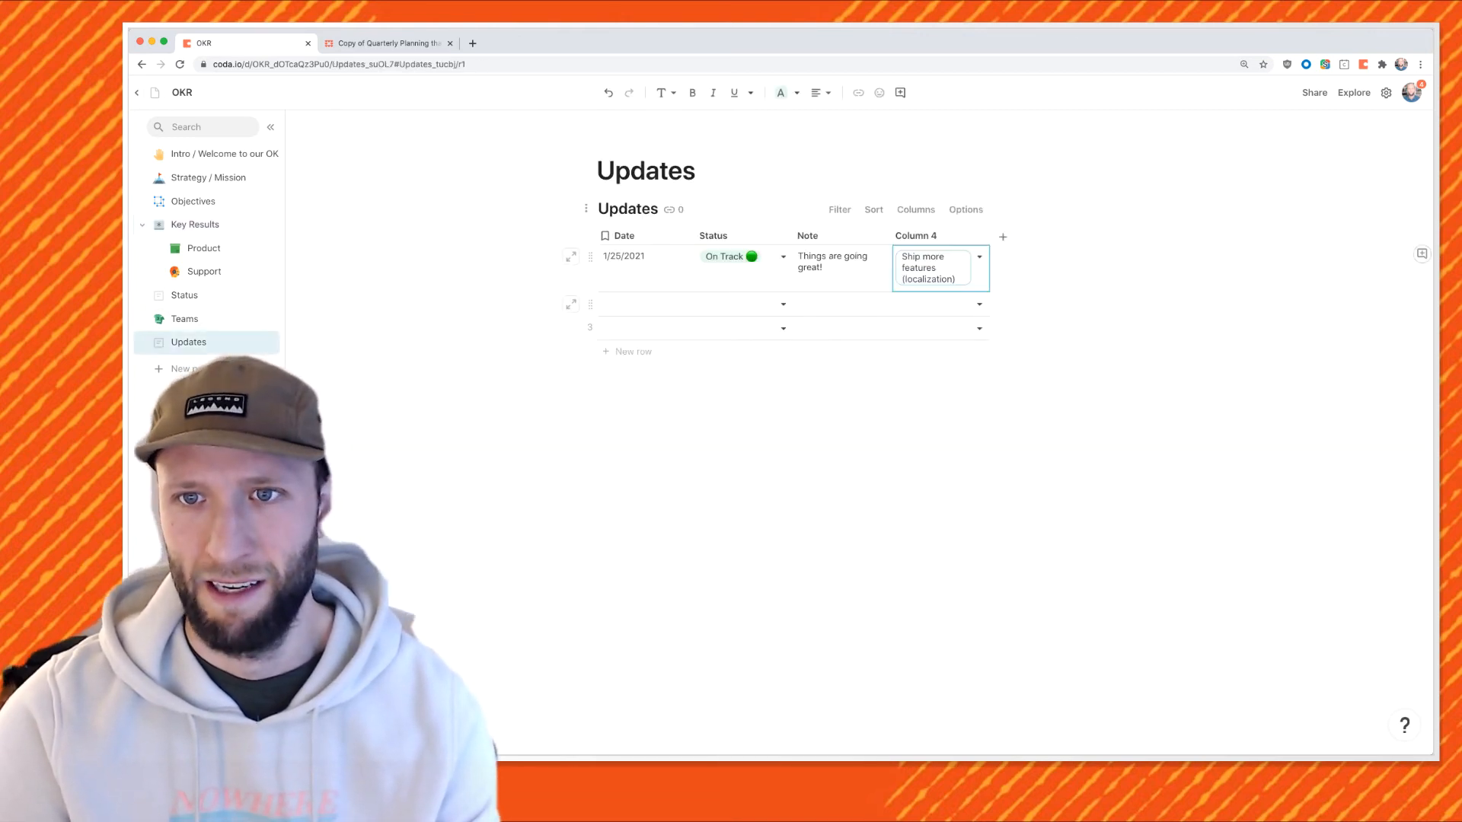
pyautogui.click(979, 304)
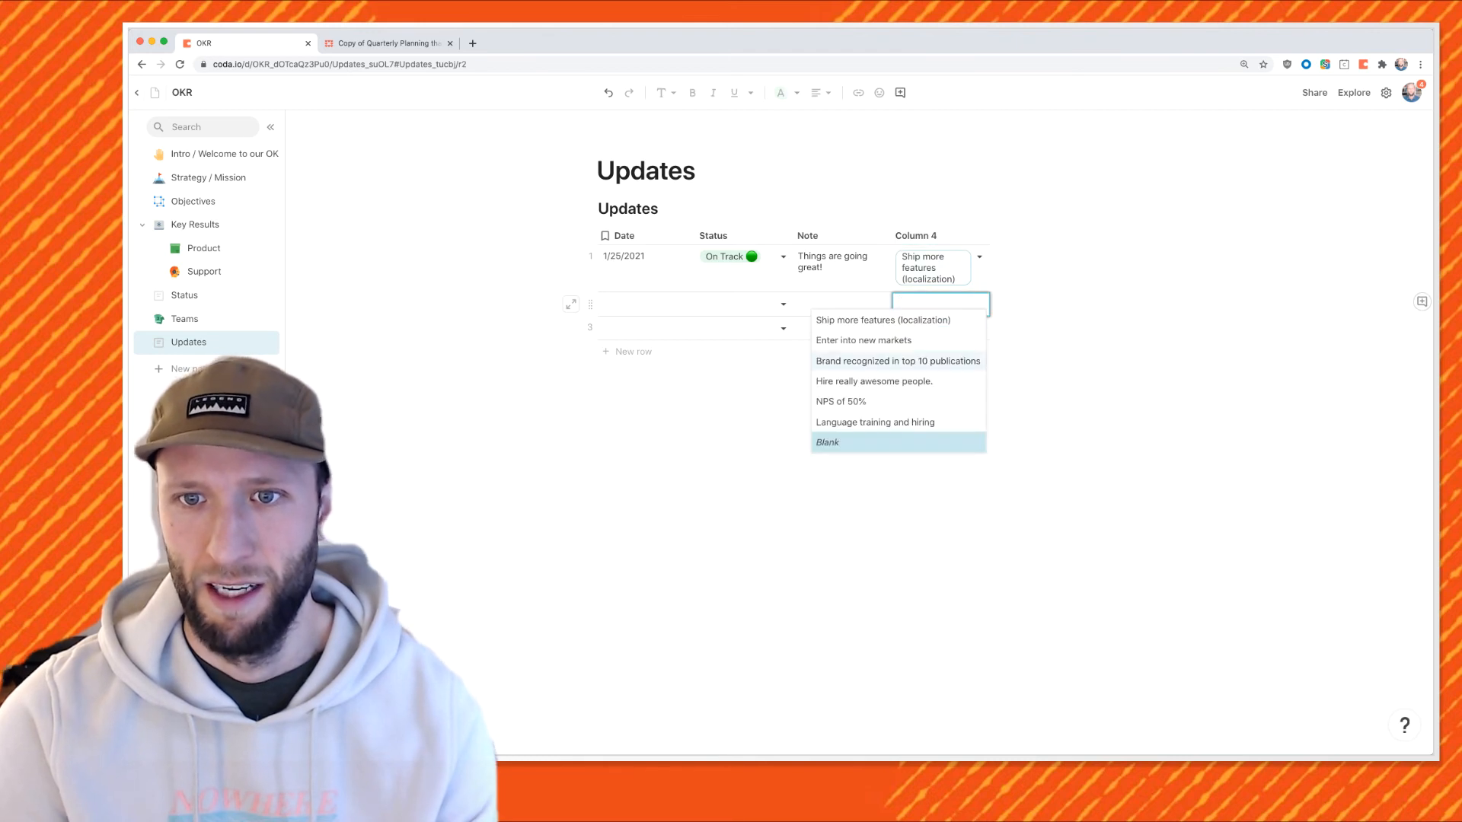
pyautogui.click(898, 402)
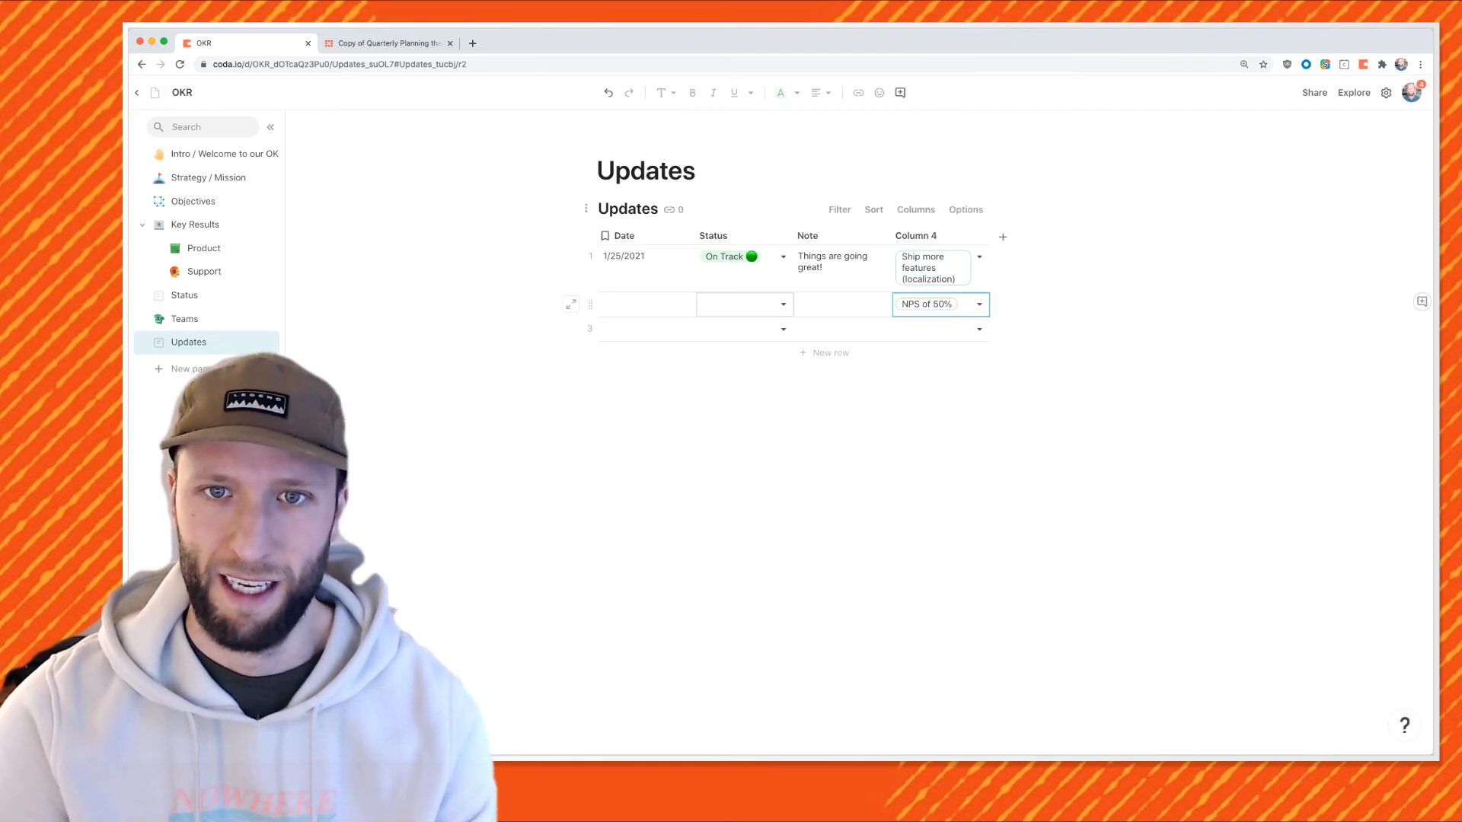
pyautogui.click(782, 305)
pyautogui.click(731, 381)
pyautogui.click(842, 304)
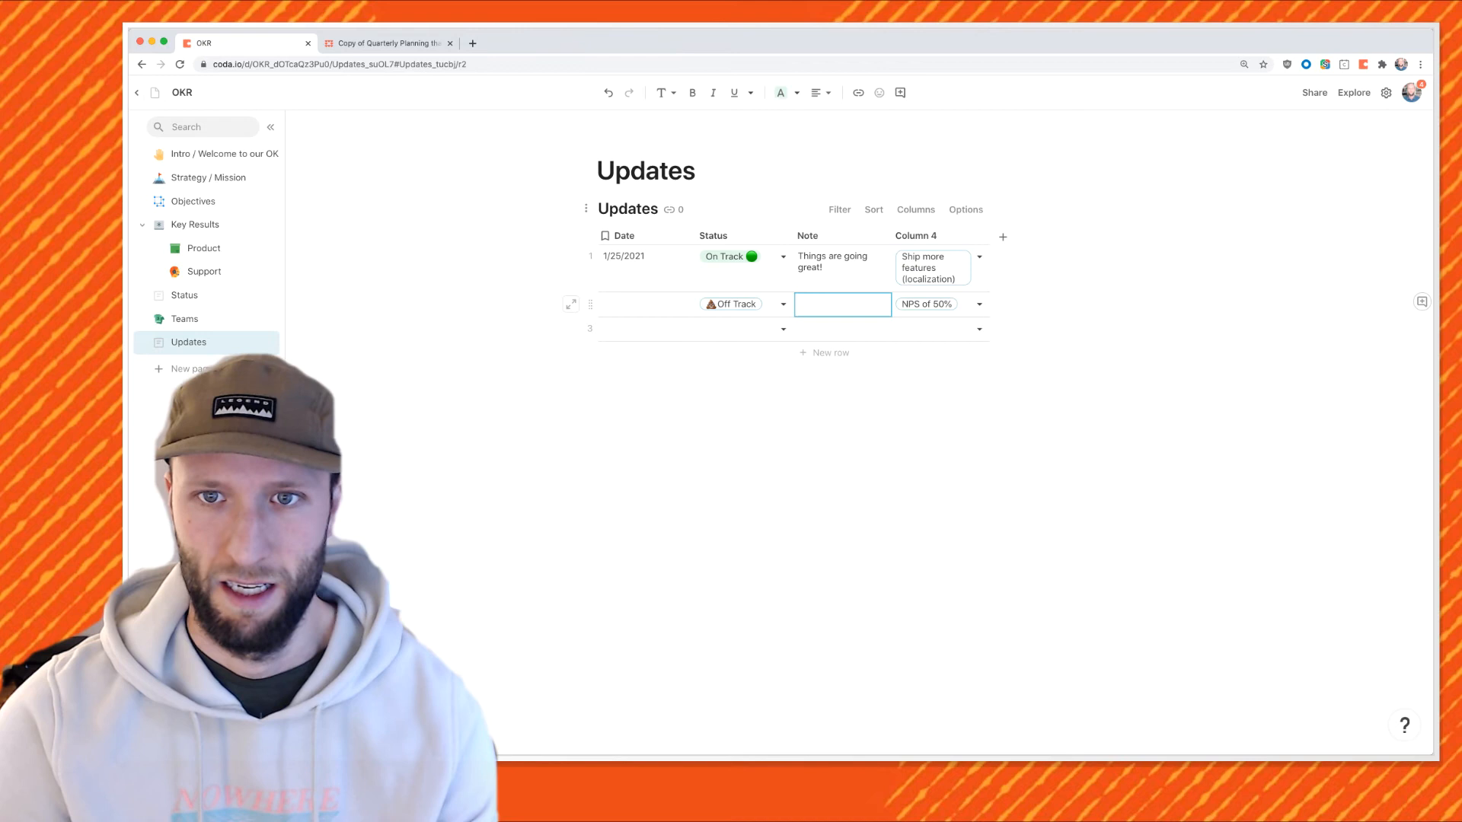
pyautogui.write('Not good')
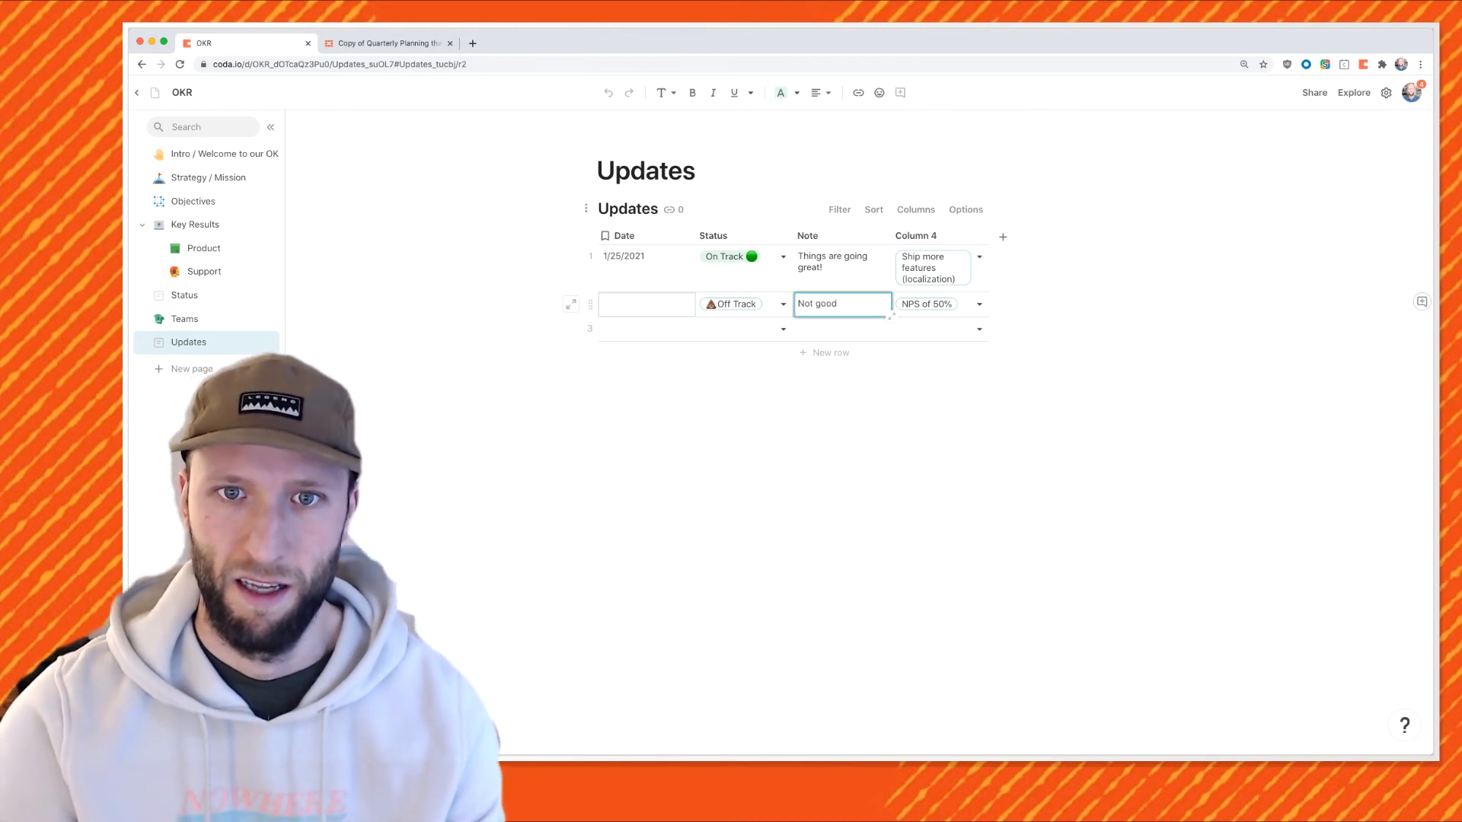
pyautogui.doubleClick(646, 305)
pyautogui.press('Escape')
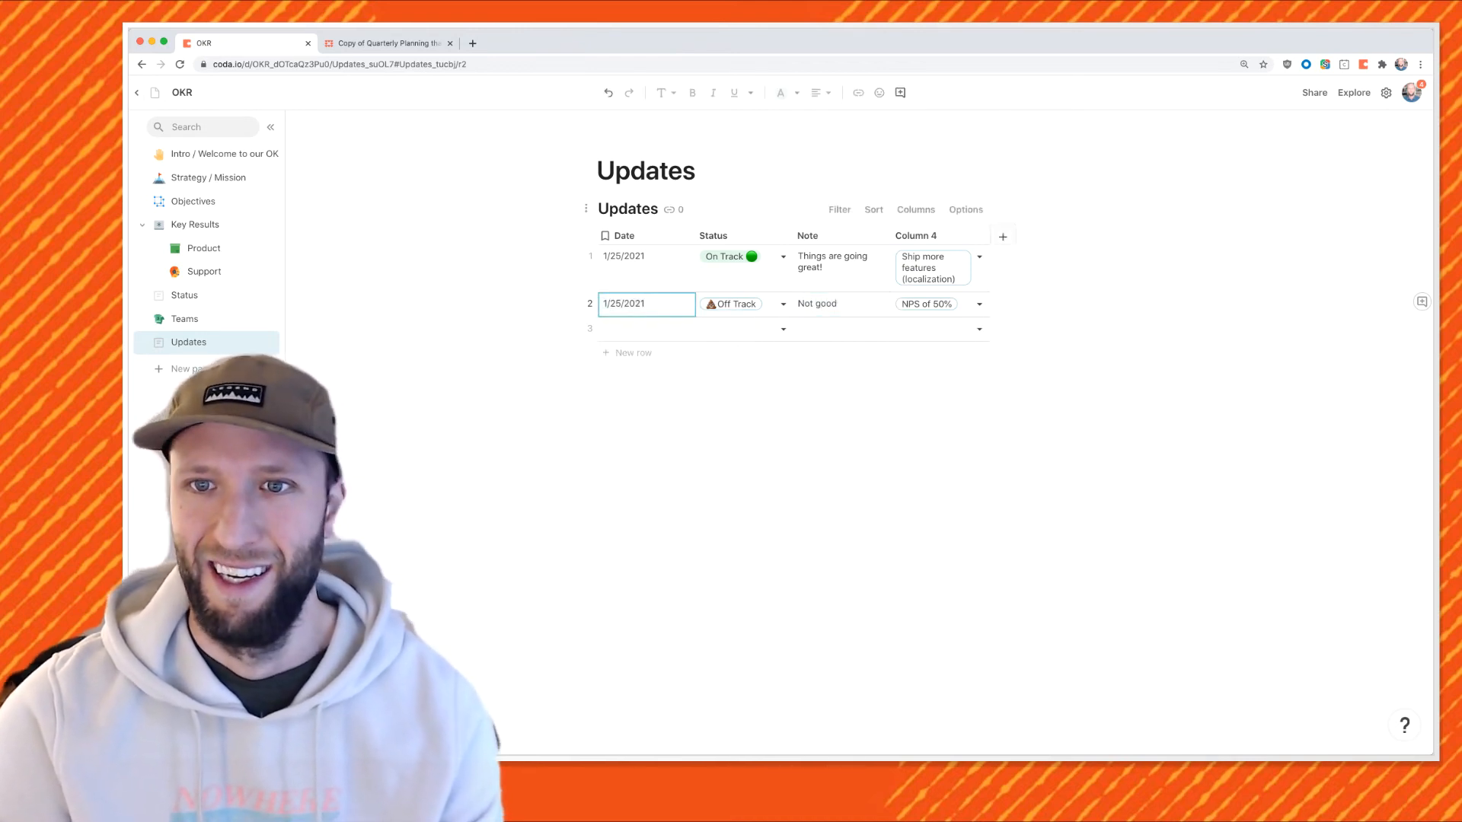
# Rename Column 4 to KR and move it right after Date.
pyautogui.doubleClick(917, 236)
pyautogui.write('KR')
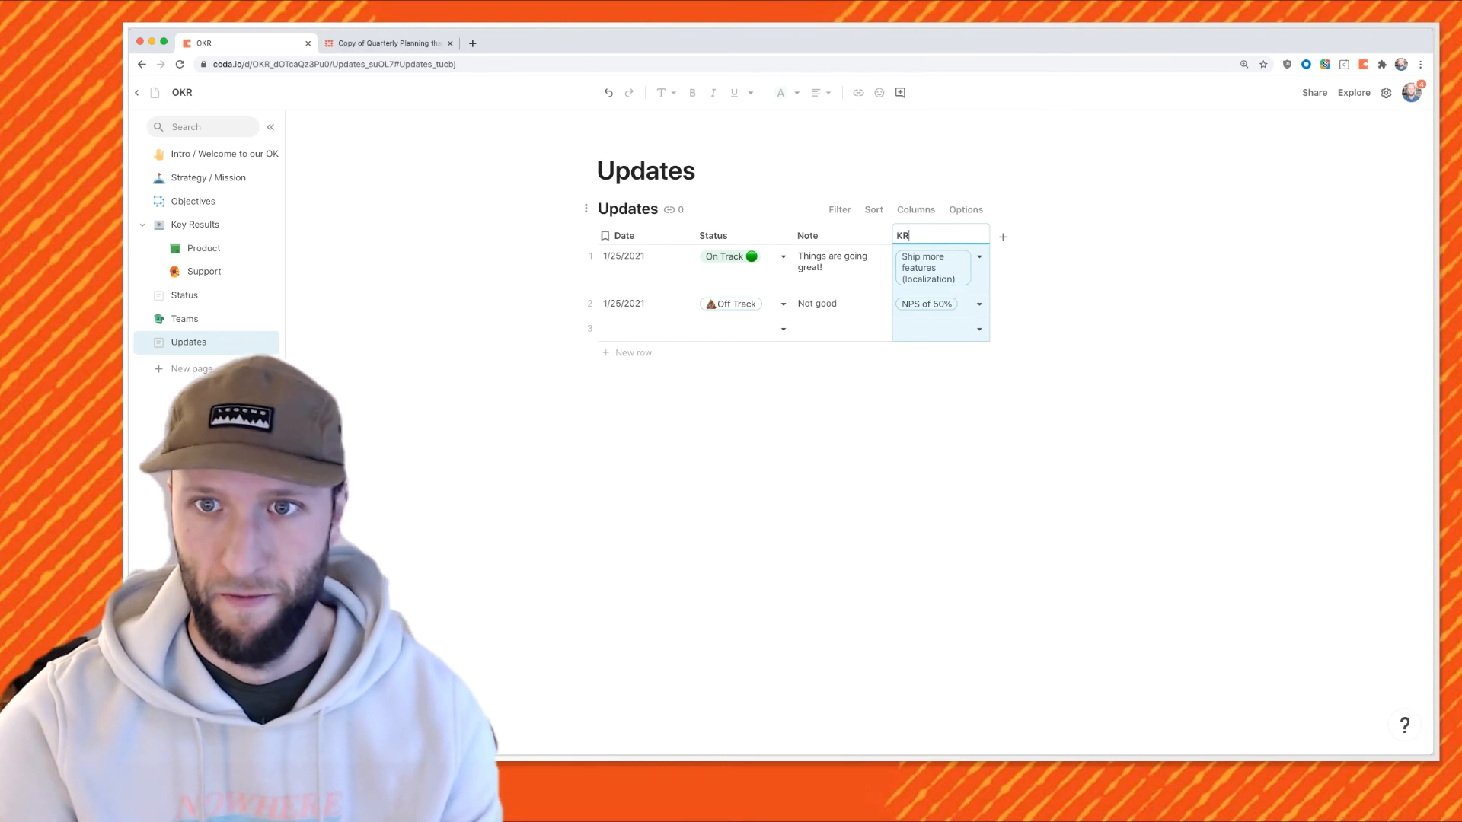
pyautogui.press('Return')
pyautogui.moveTo(941, 226); pyautogui.dragTo(841, 235)
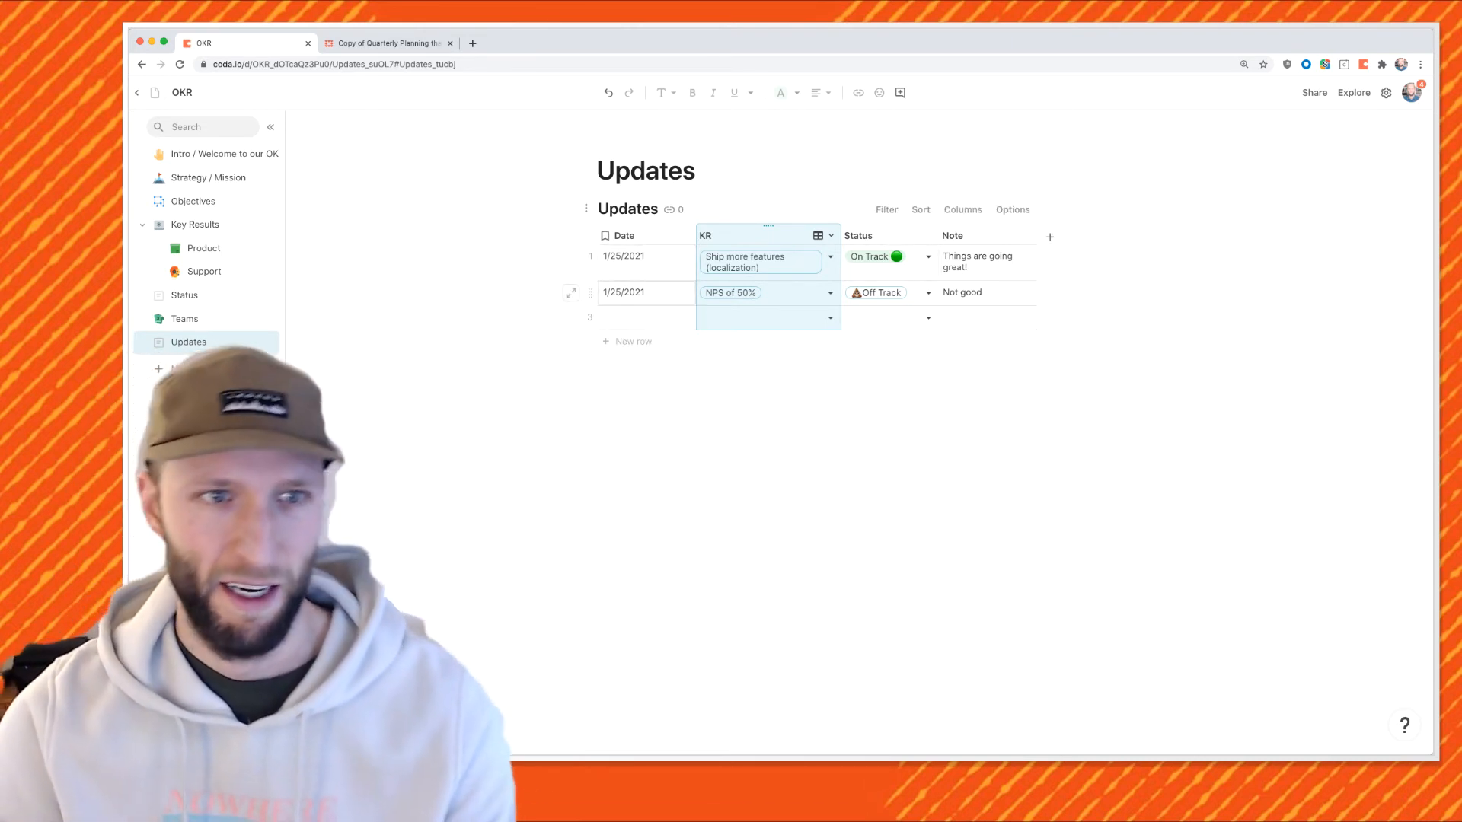
# Give the Updates page a circular check icon and the Status page a green circle icon.
pyautogui.click(158, 342)
pyautogui.click(186, 391)
pyautogui.click(159, 295)
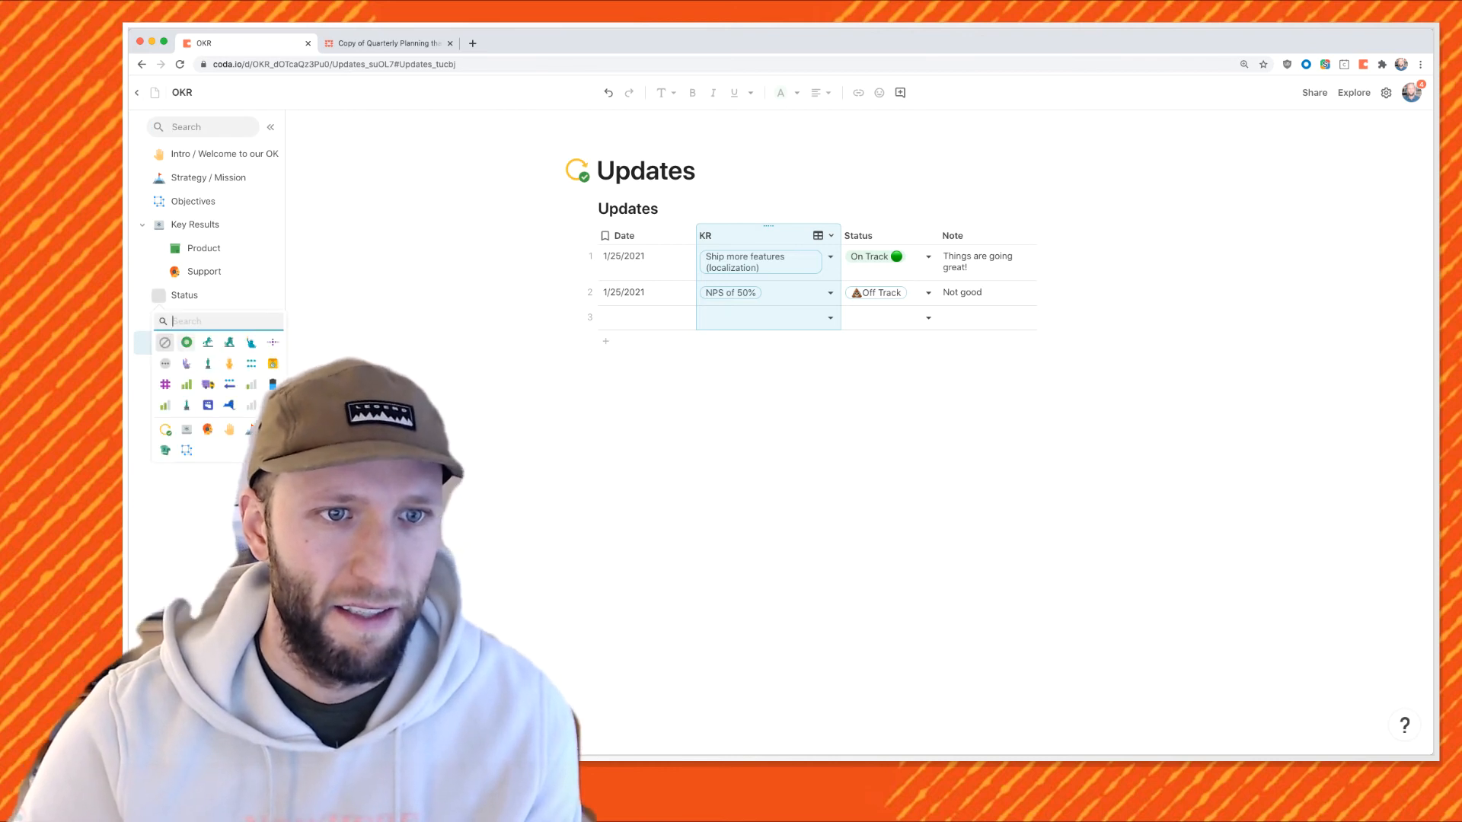
pyautogui.click(169, 343)
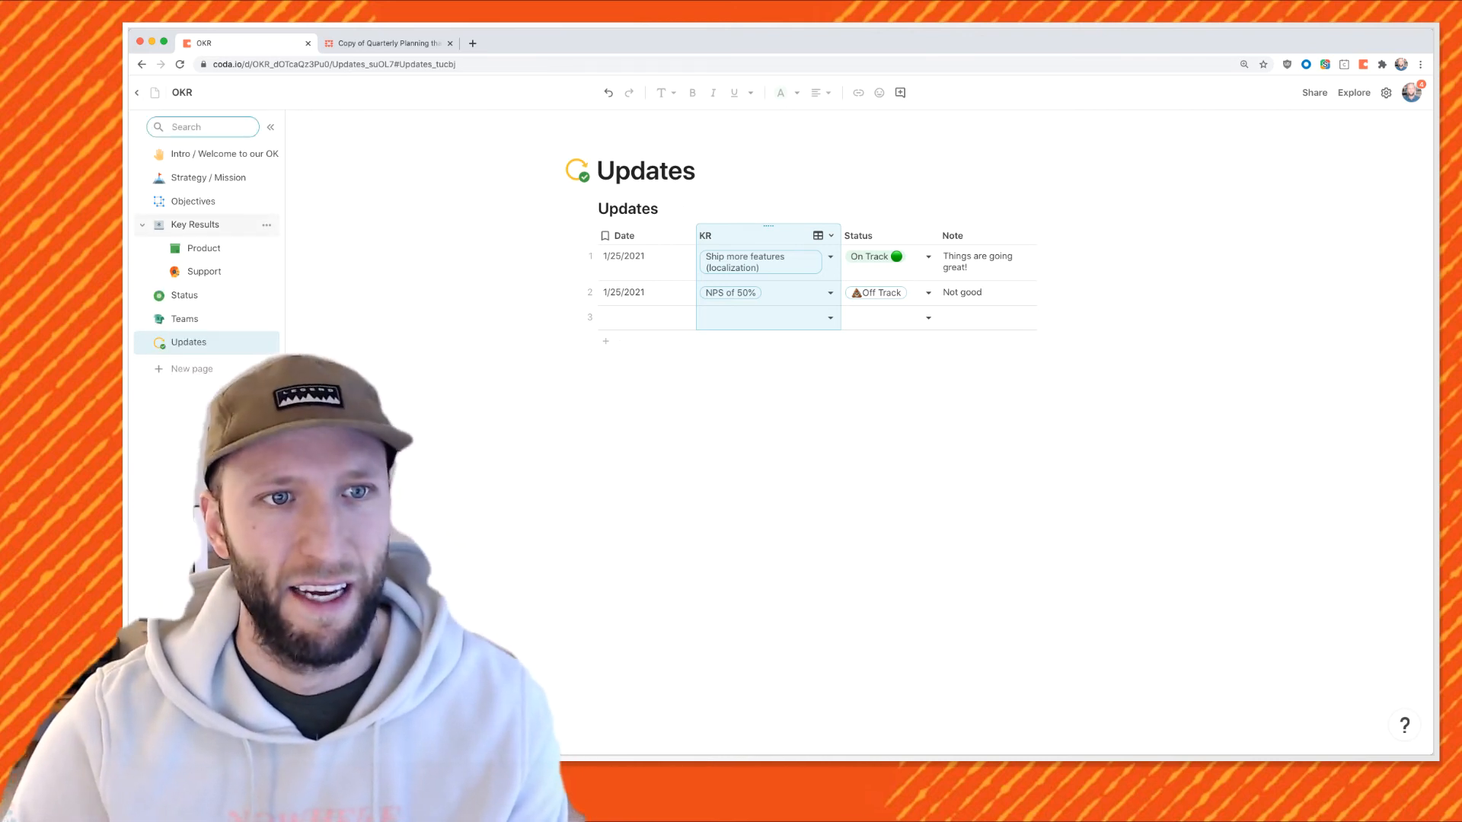
pyautogui.click(195, 225)
pyautogui.click(1020, 279)
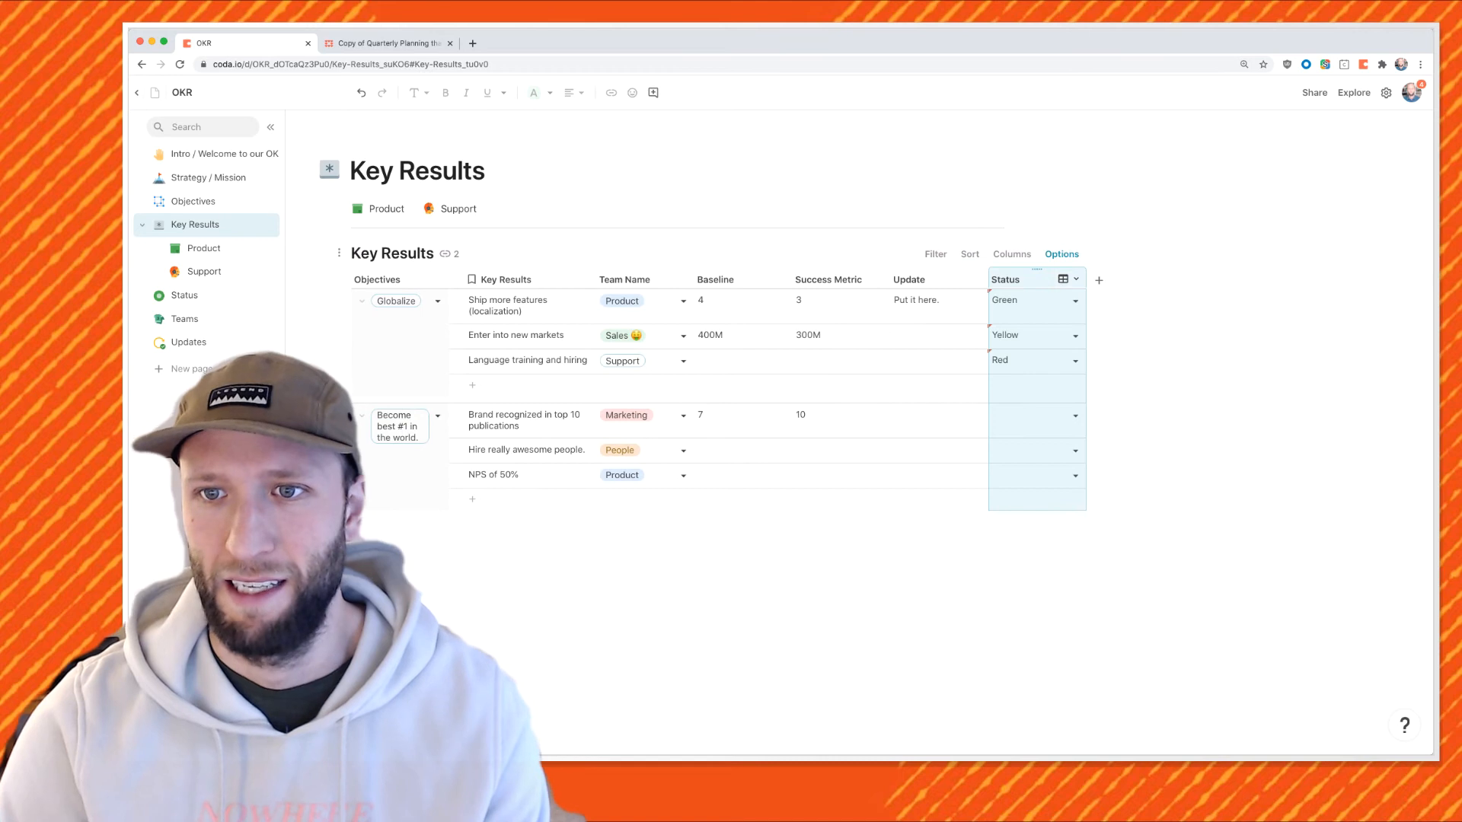
# Set the first key result's status to Green.
pyautogui.click(1075, 301)
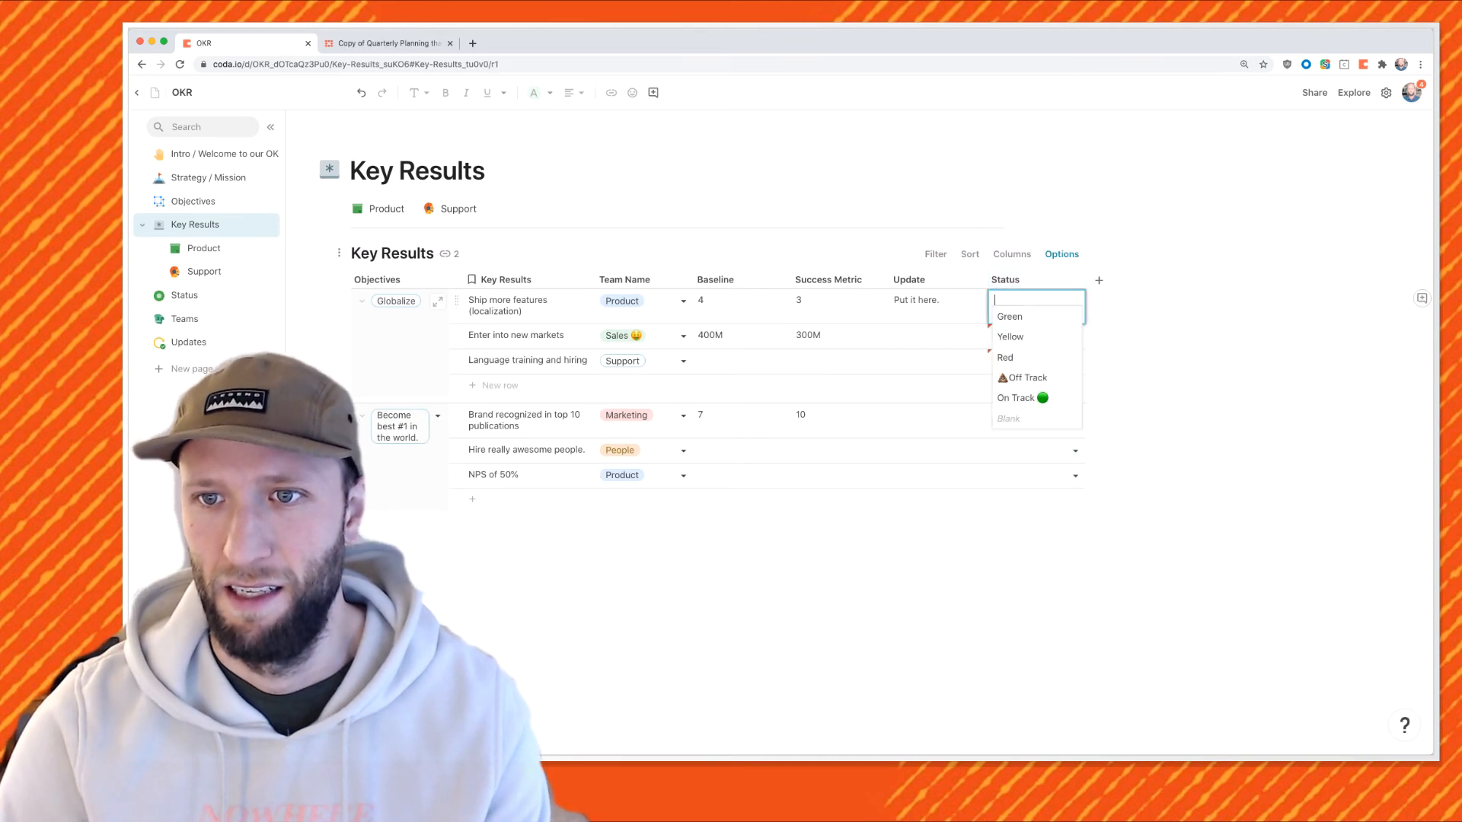
pyautogui.click(1011, 317)
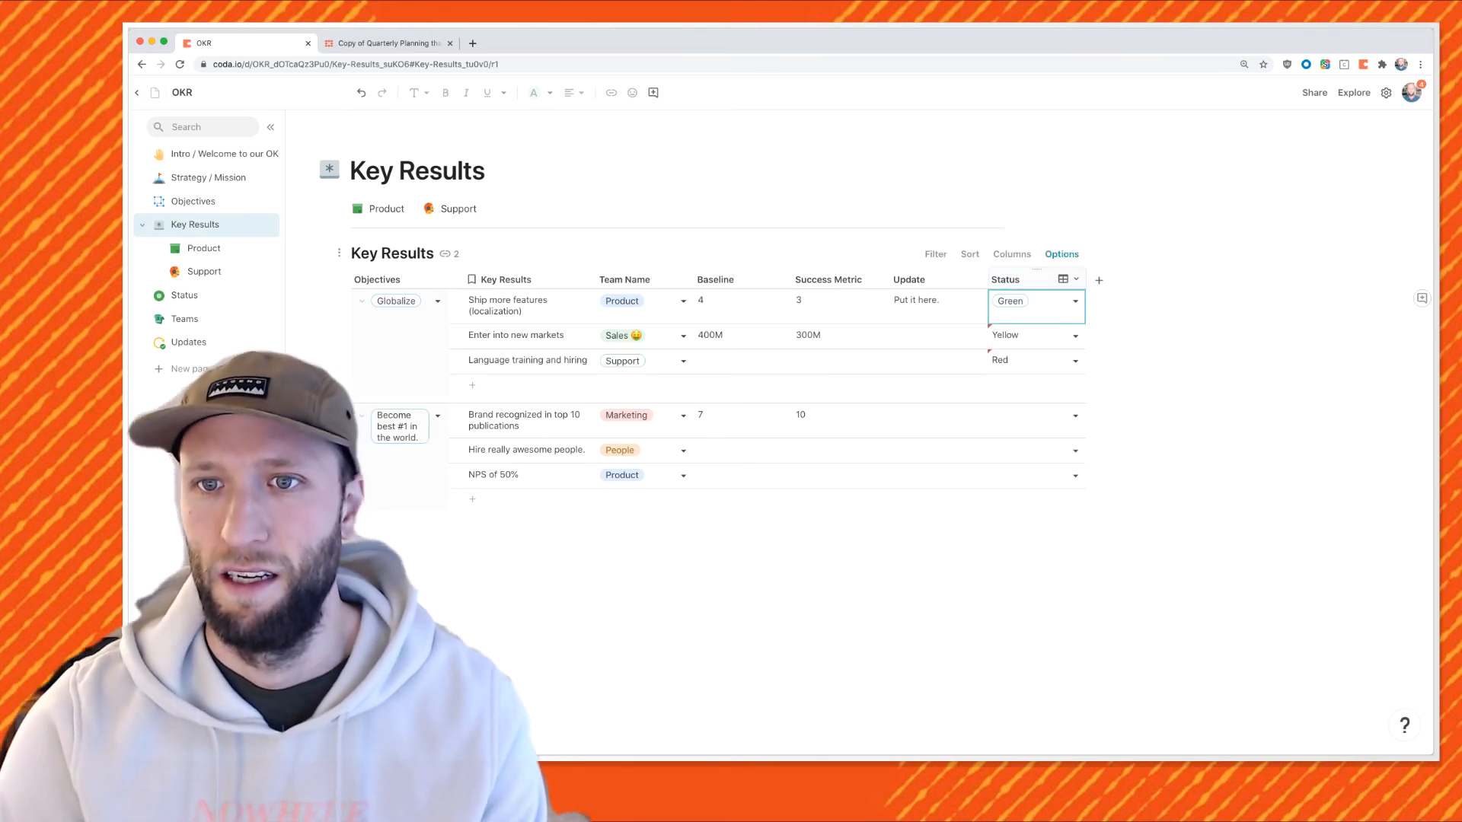
pyautogui.click(1029, 279)
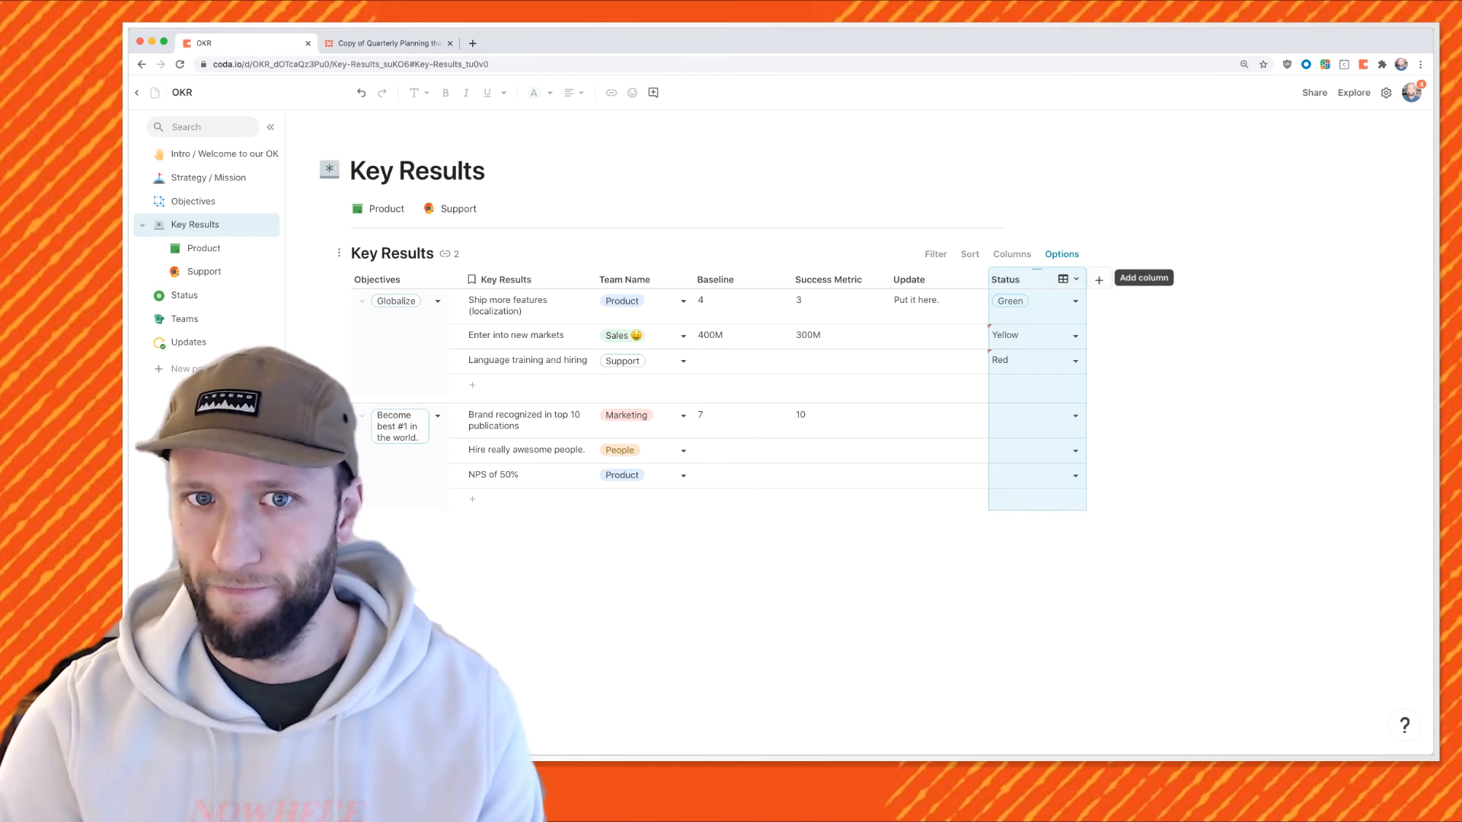
# Add new columns, making one a lookup of Updates referenced by KR.
pyautogui.click(1099, 280)
pyautogui.click(1196, 280)
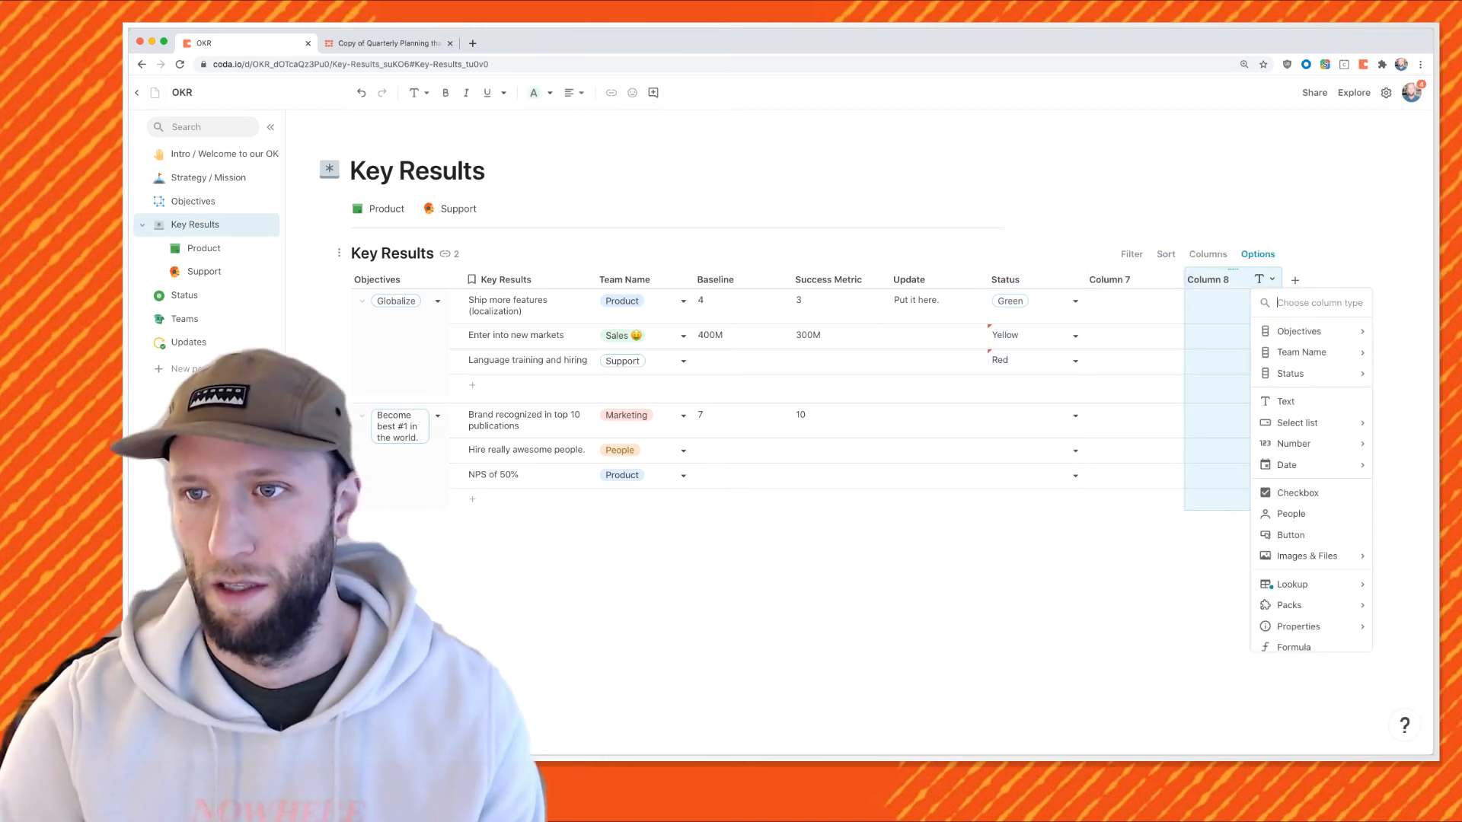
pyautogui.moveTo(1302, 583)
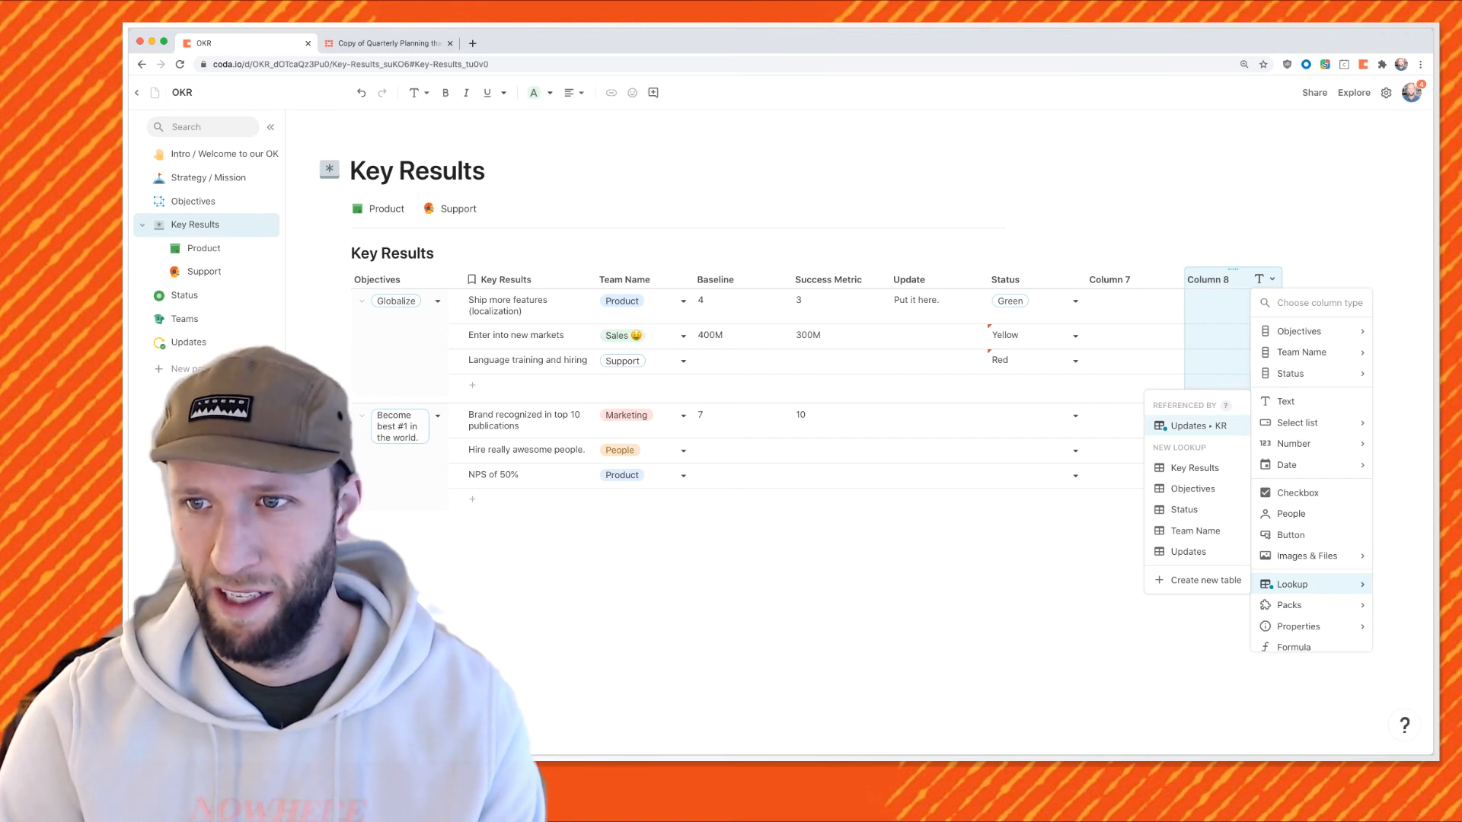
pyautogui.click(1195, 425)
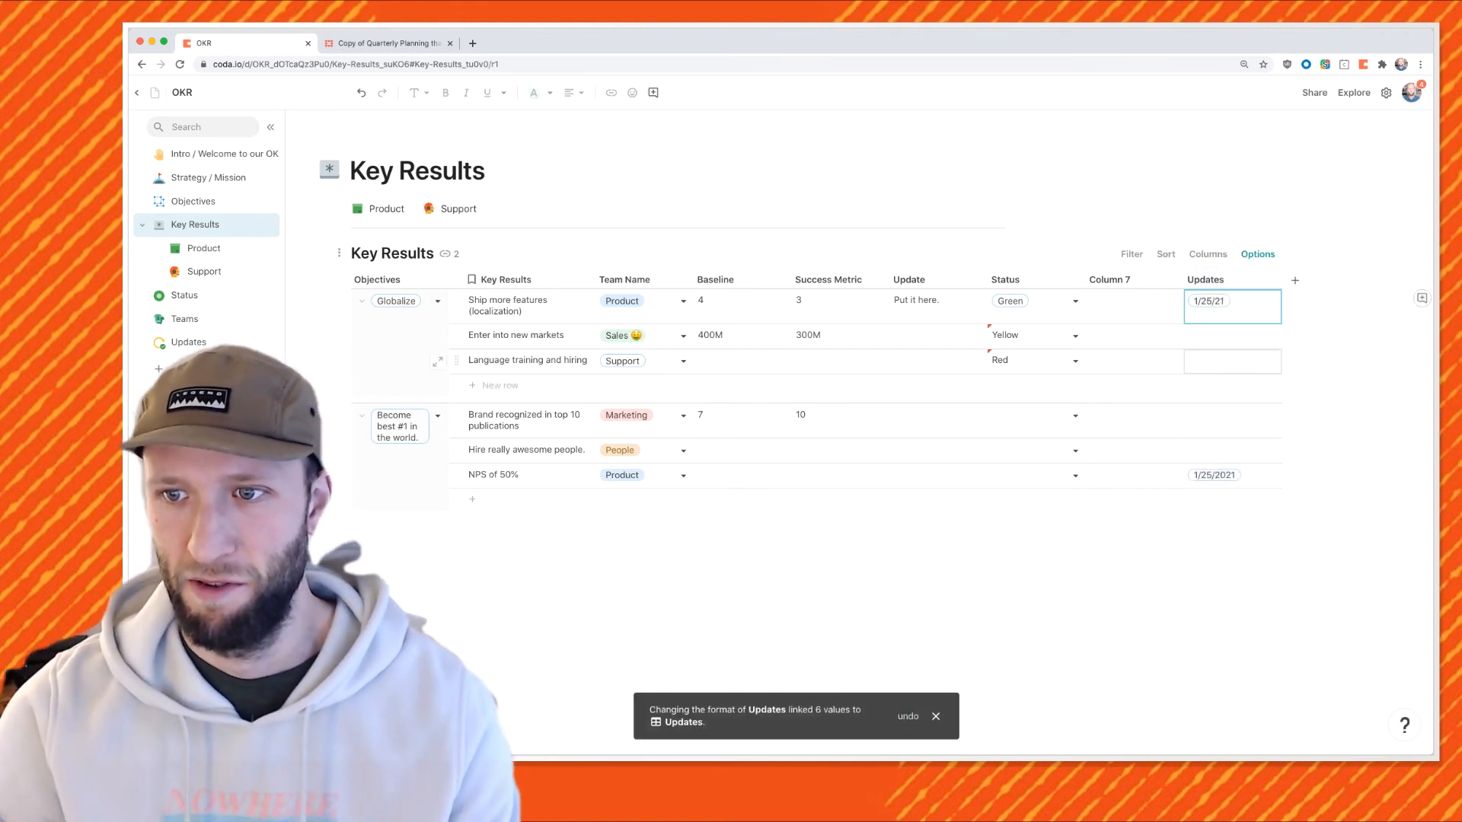
pyautogui.moveTo(1209, 302)
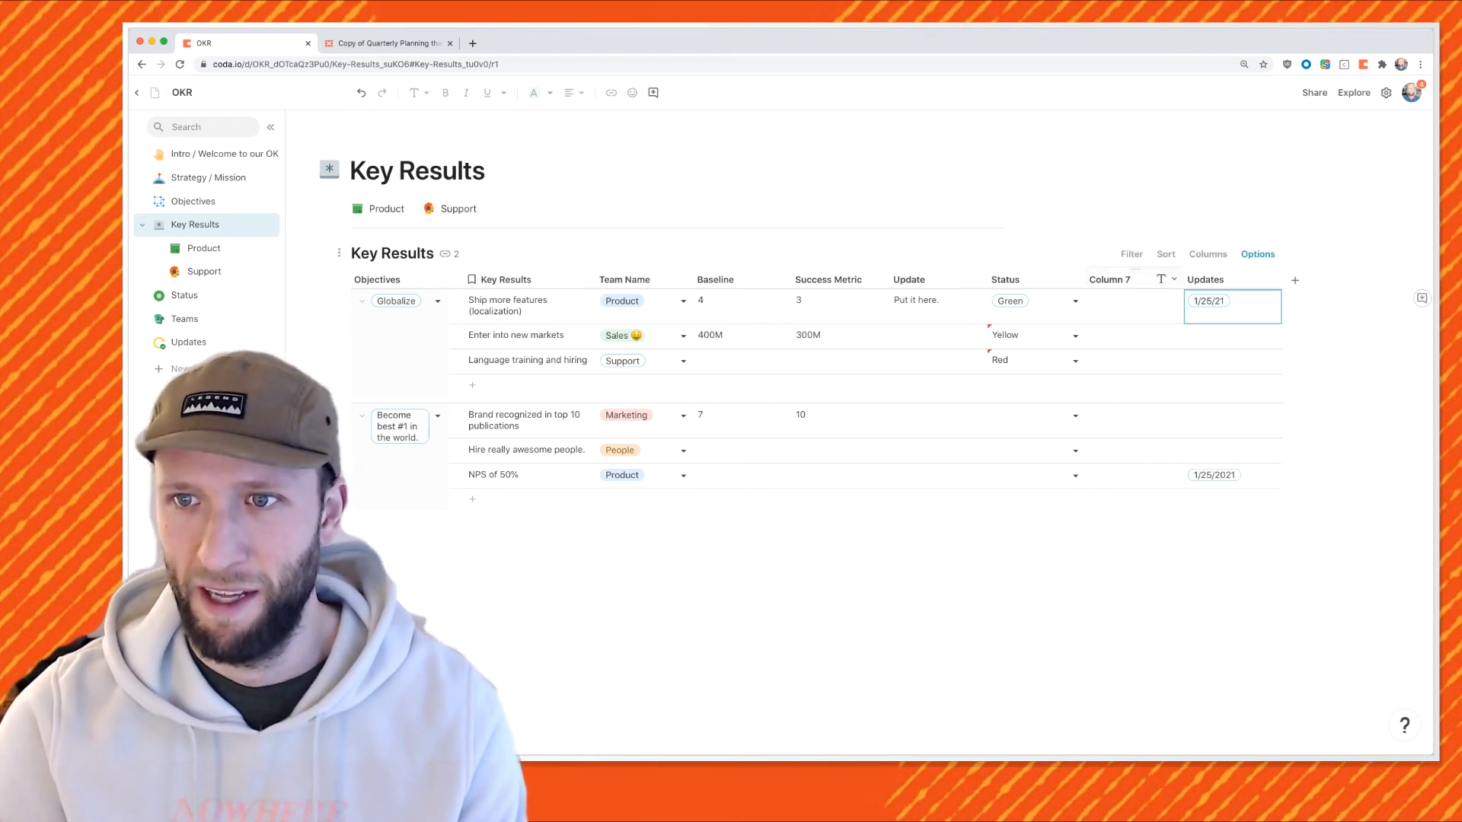
# Delete the empty Column 7 and edit the first key result's detail layout.
pyautogui.click(1109, 279)
pyautogui.press('BackSpace')
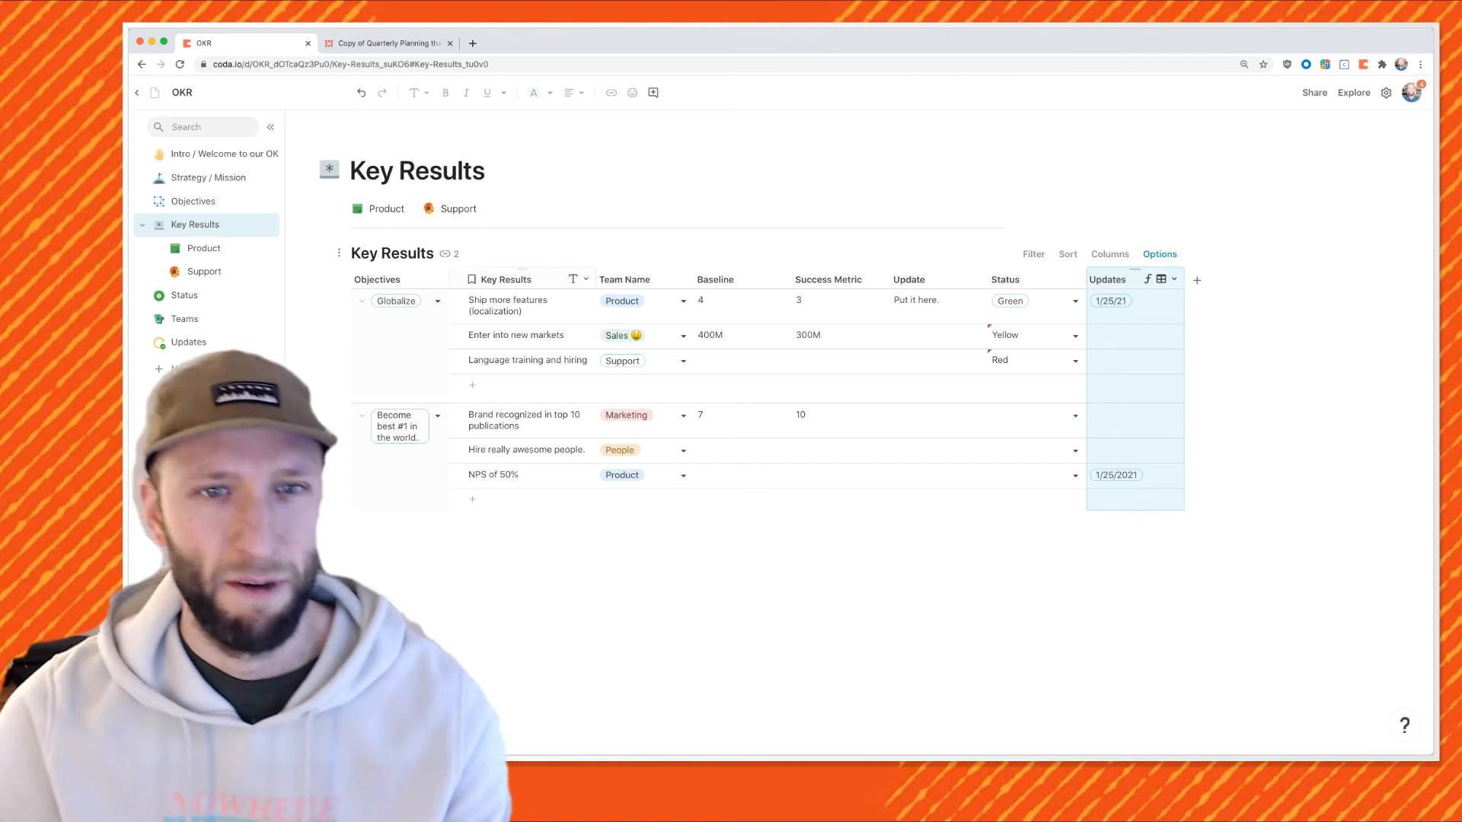
pyautogui.click(439, 302)
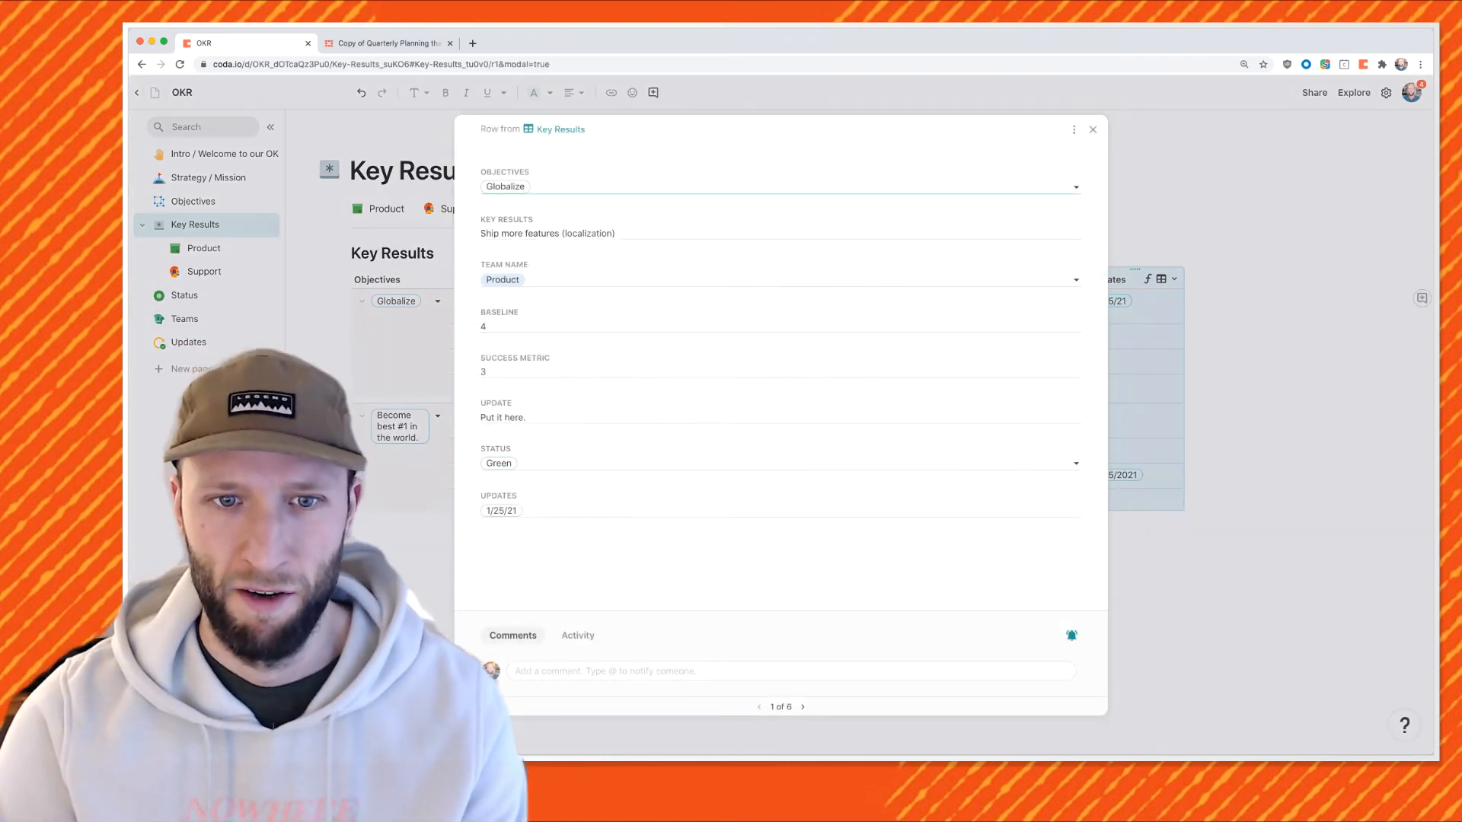
pyautogui.click(1073, 130)
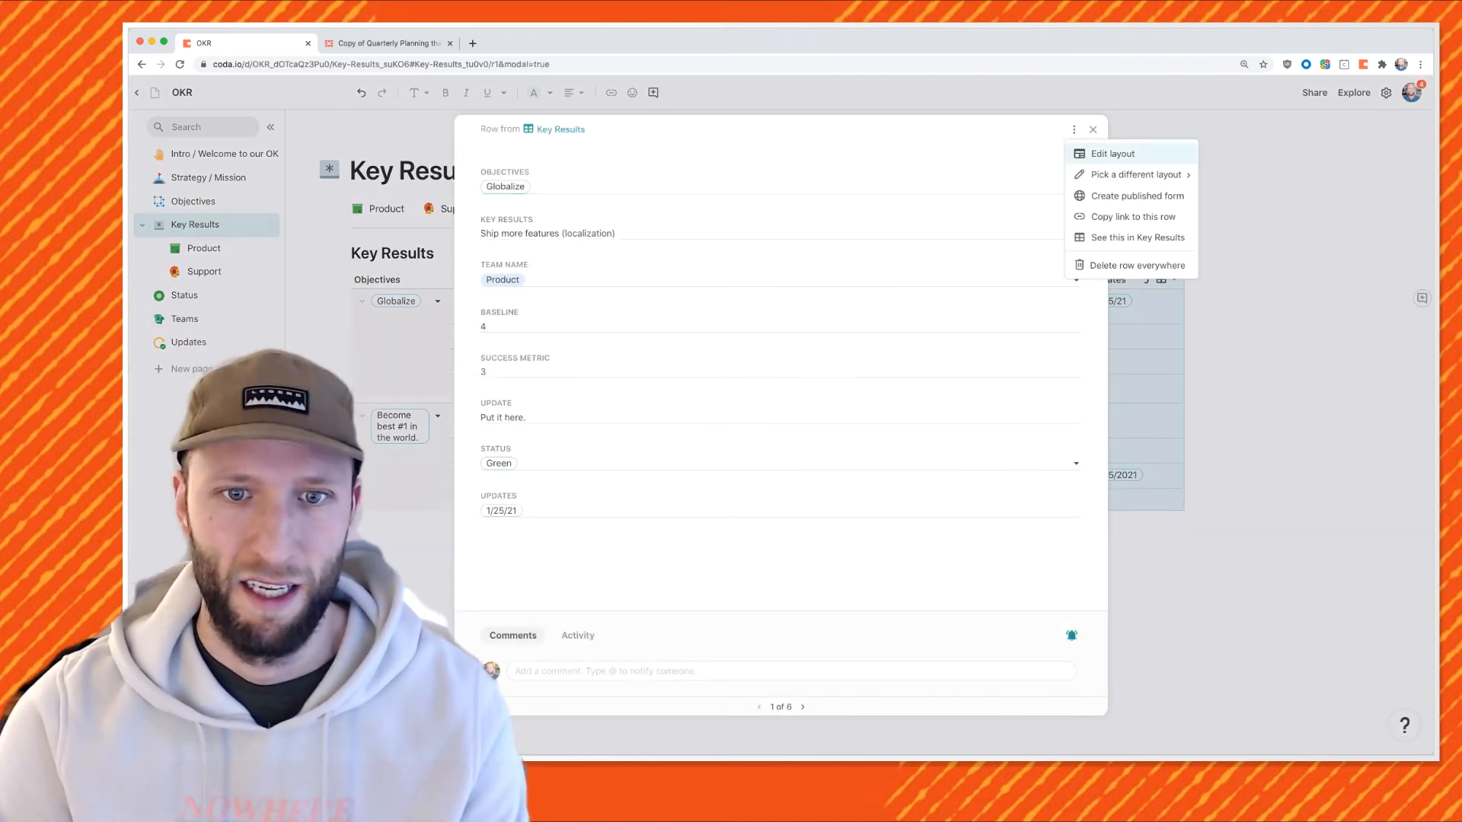
pyautogui.click(1112, 154)
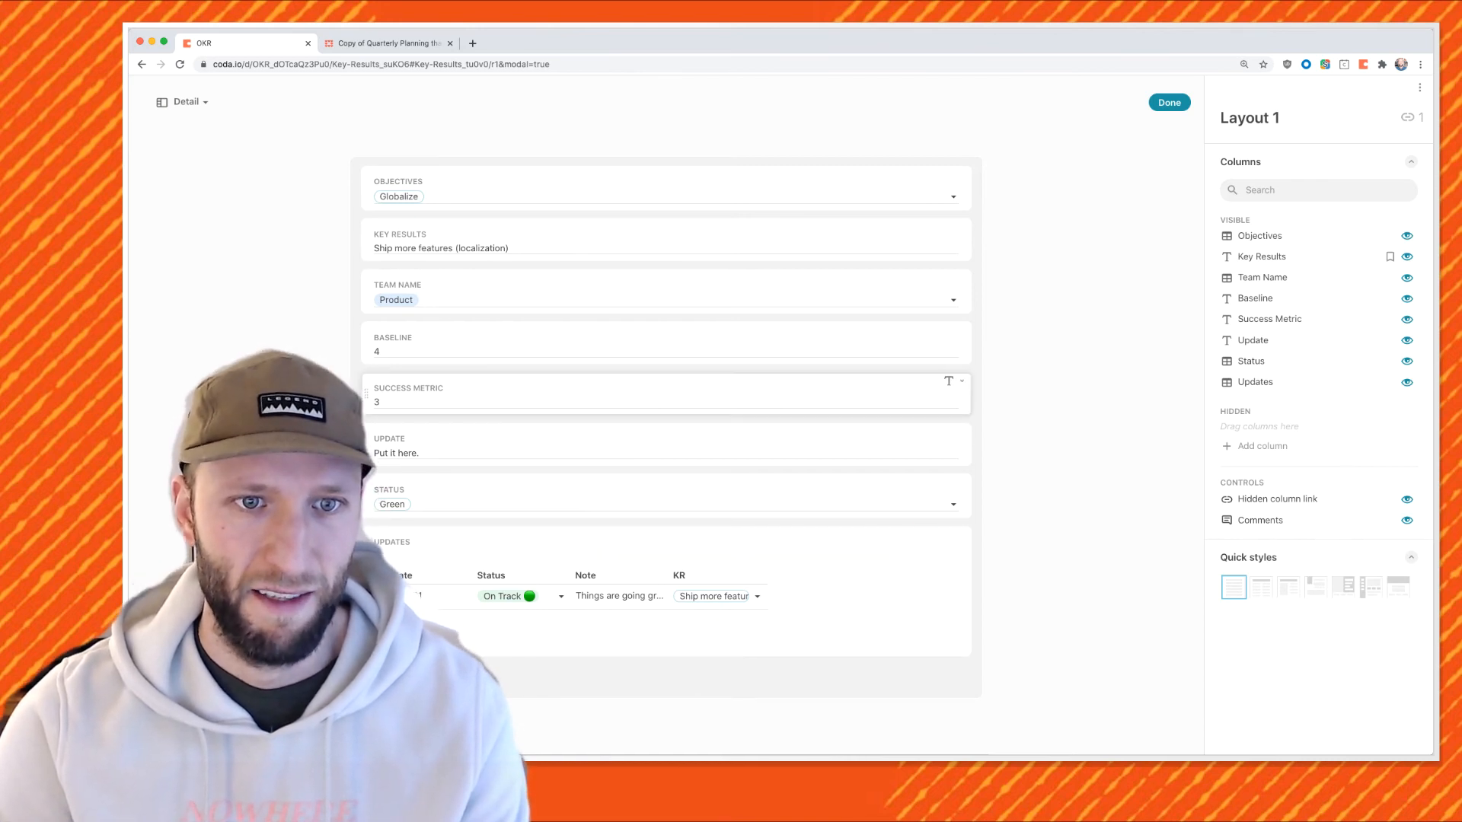
# Pair Success Metric with Baseline, Key Results with Objectives, and Status with Update.
pyautogui.moveTo(365, 394); pyautogui.dragTo(963, 357)
pyautogui.moveTo(366, 239); pyautogui.dragTo(944, 208)
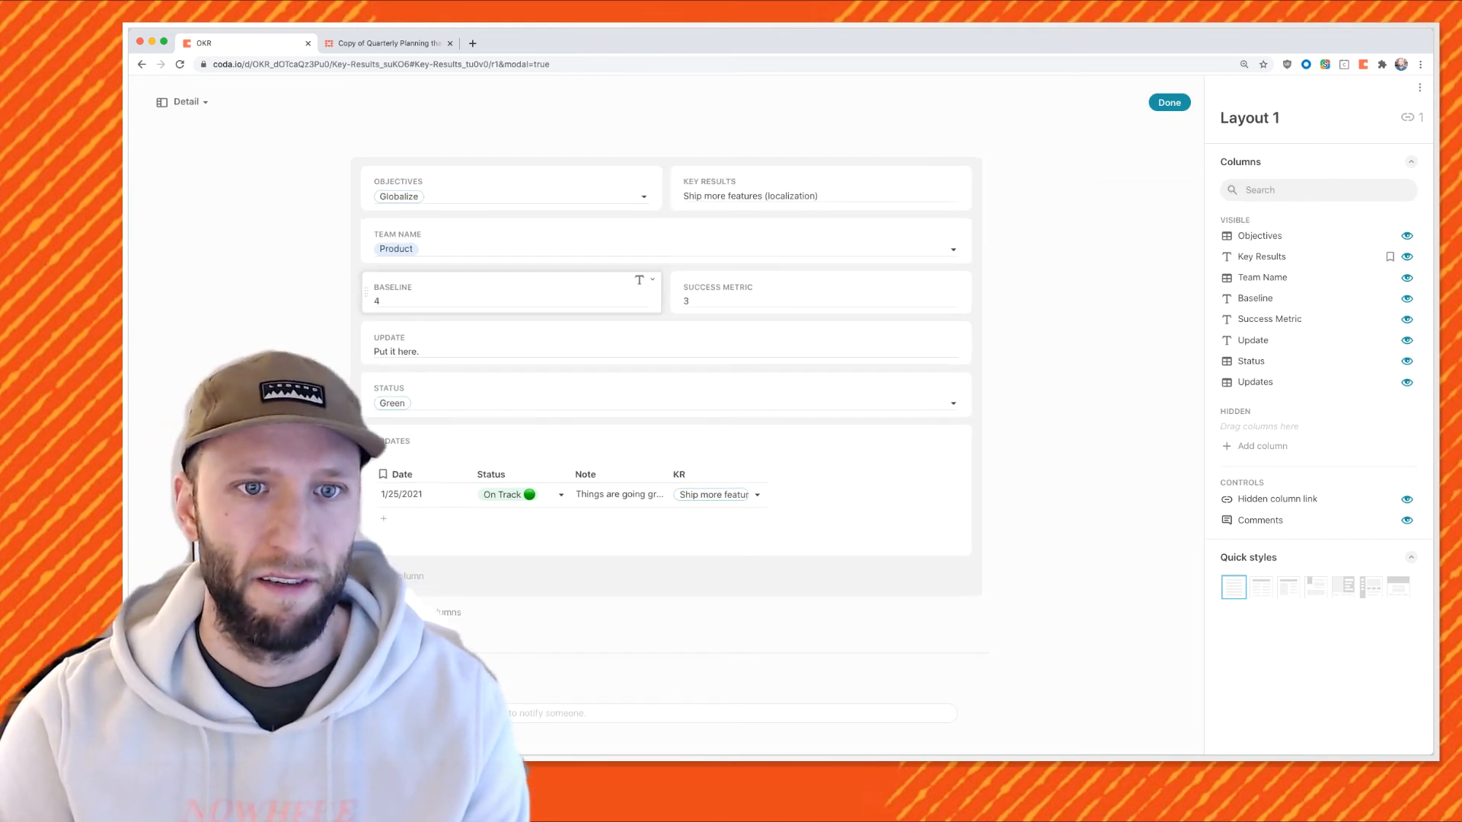
pyautogui.moveTo(366, 394); pyautogui.dragTo(944, 347)
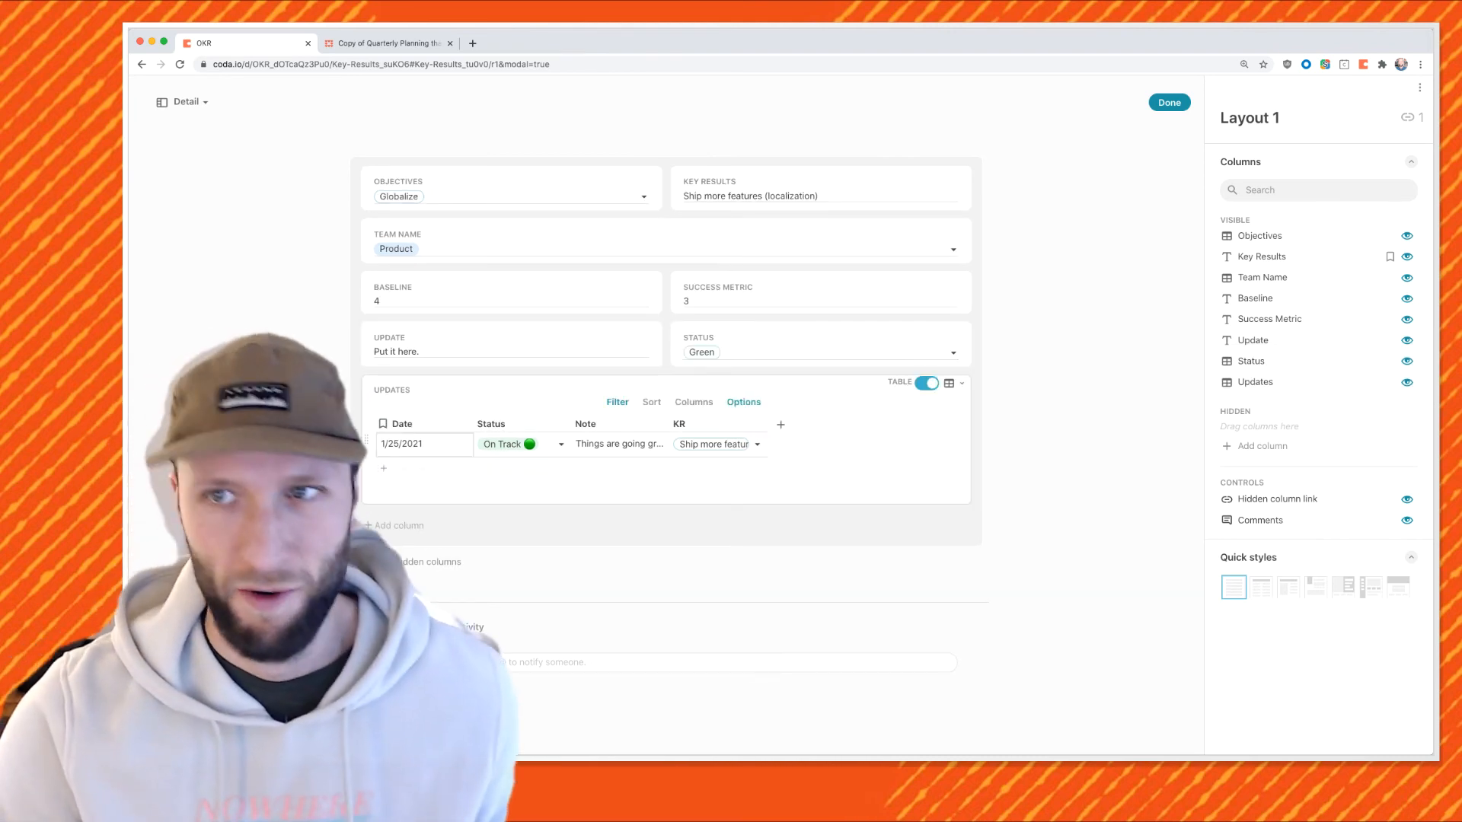
pyautogui.click(1169, 102)
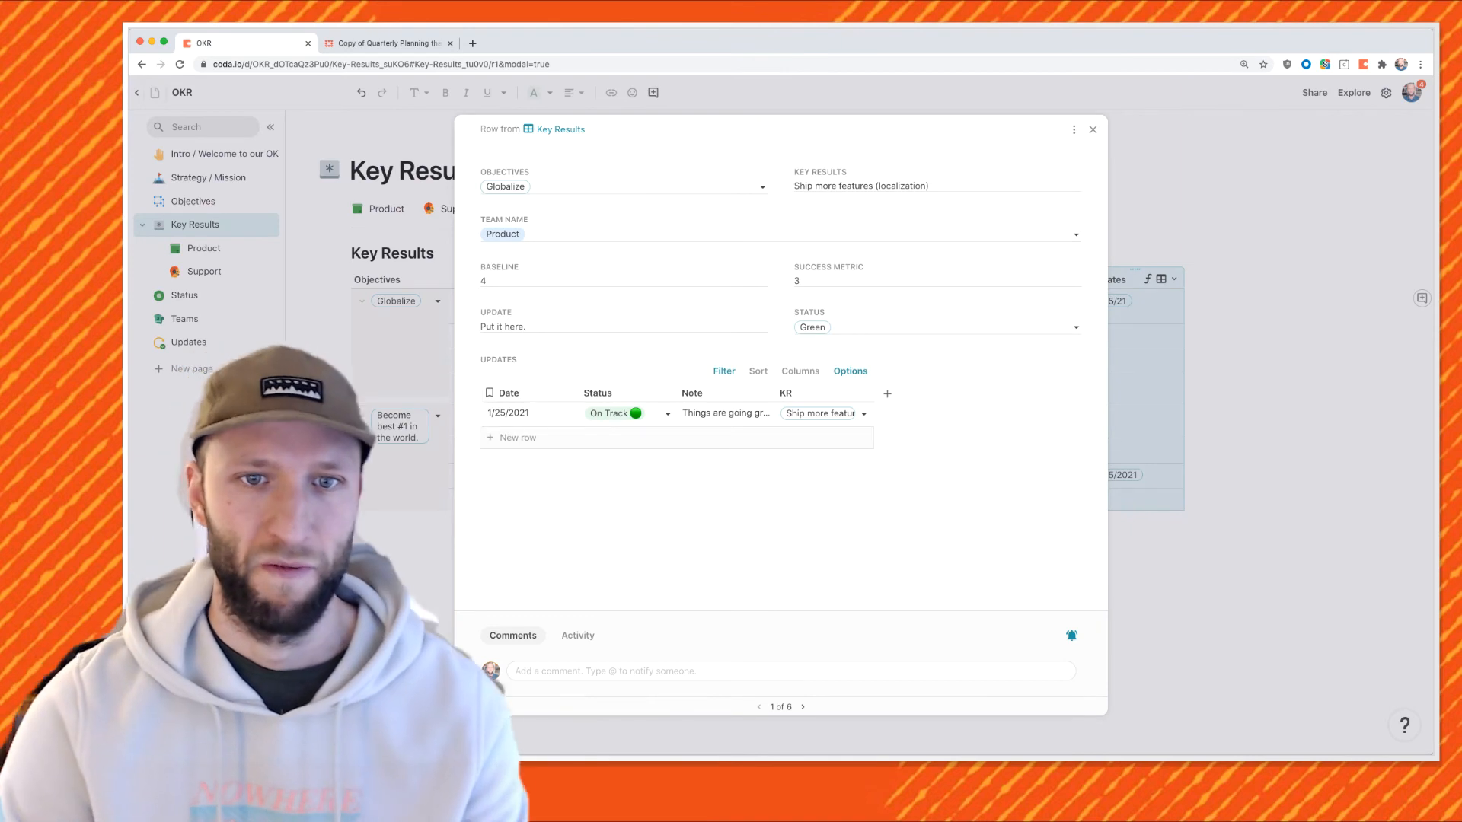
# Add an update dated 2/16/2021, Off Track, with note 'Not great'.
pyautogui.click(518, 438)
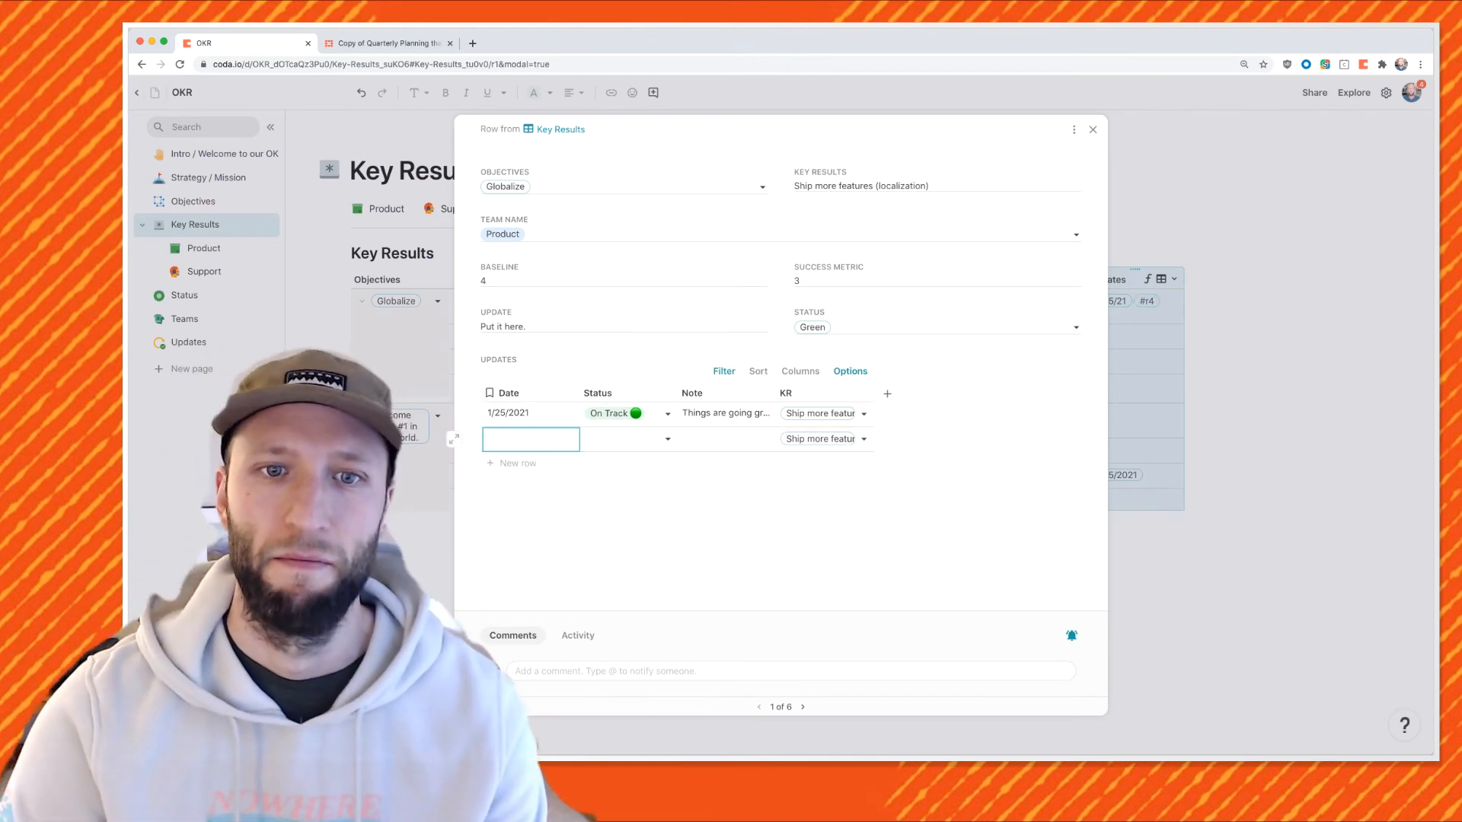
pyautogui.doubleClick(517, 437)
pyautogui.click(615, 458)
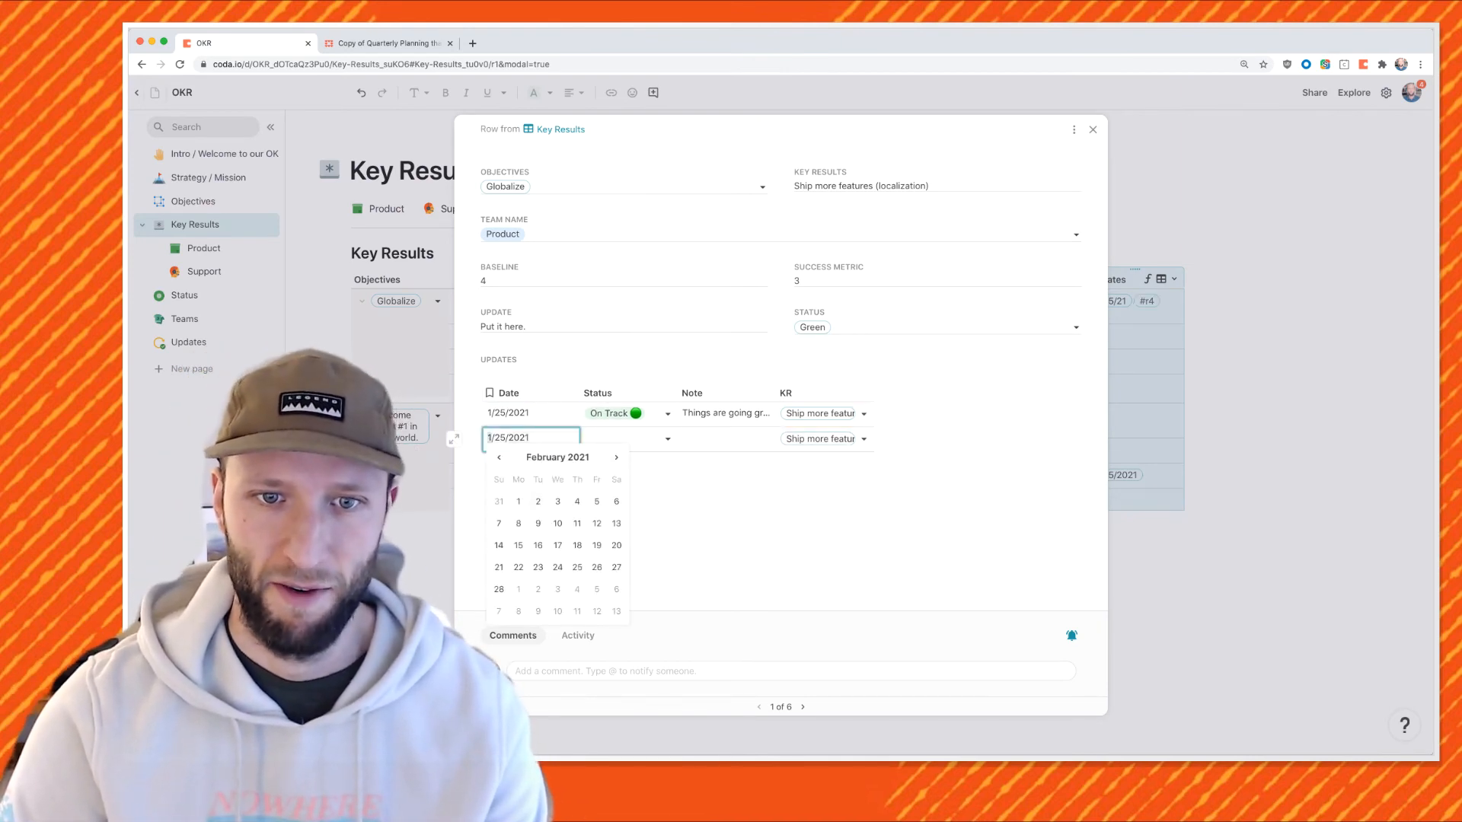
pyautogui.click(538, 546)
pyautogui.doubleClick(629, 439)
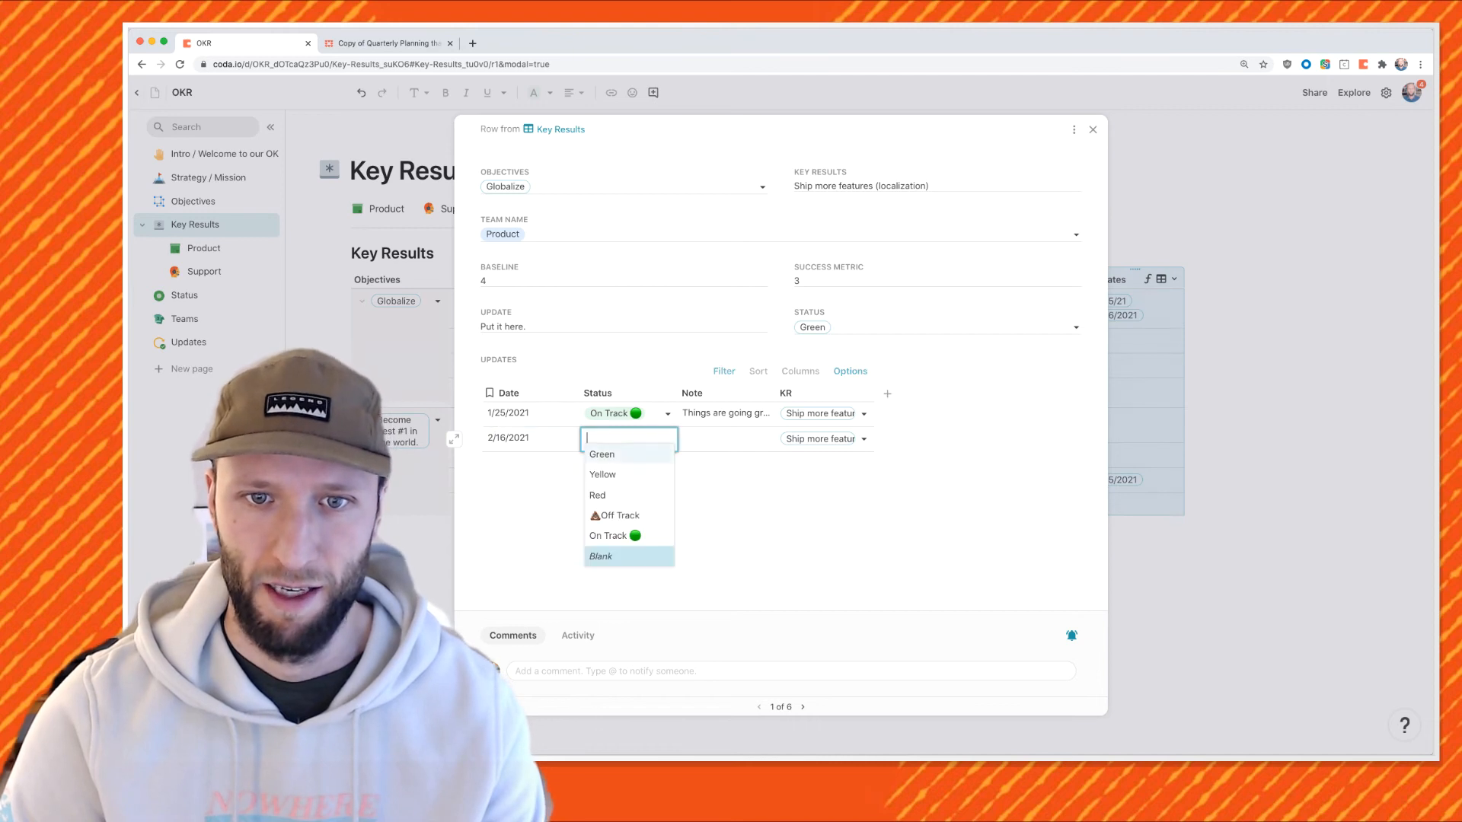
pyautogui.click(628, 516)
pyautogui.click(727, 440)
pyautogui.write('Not great')
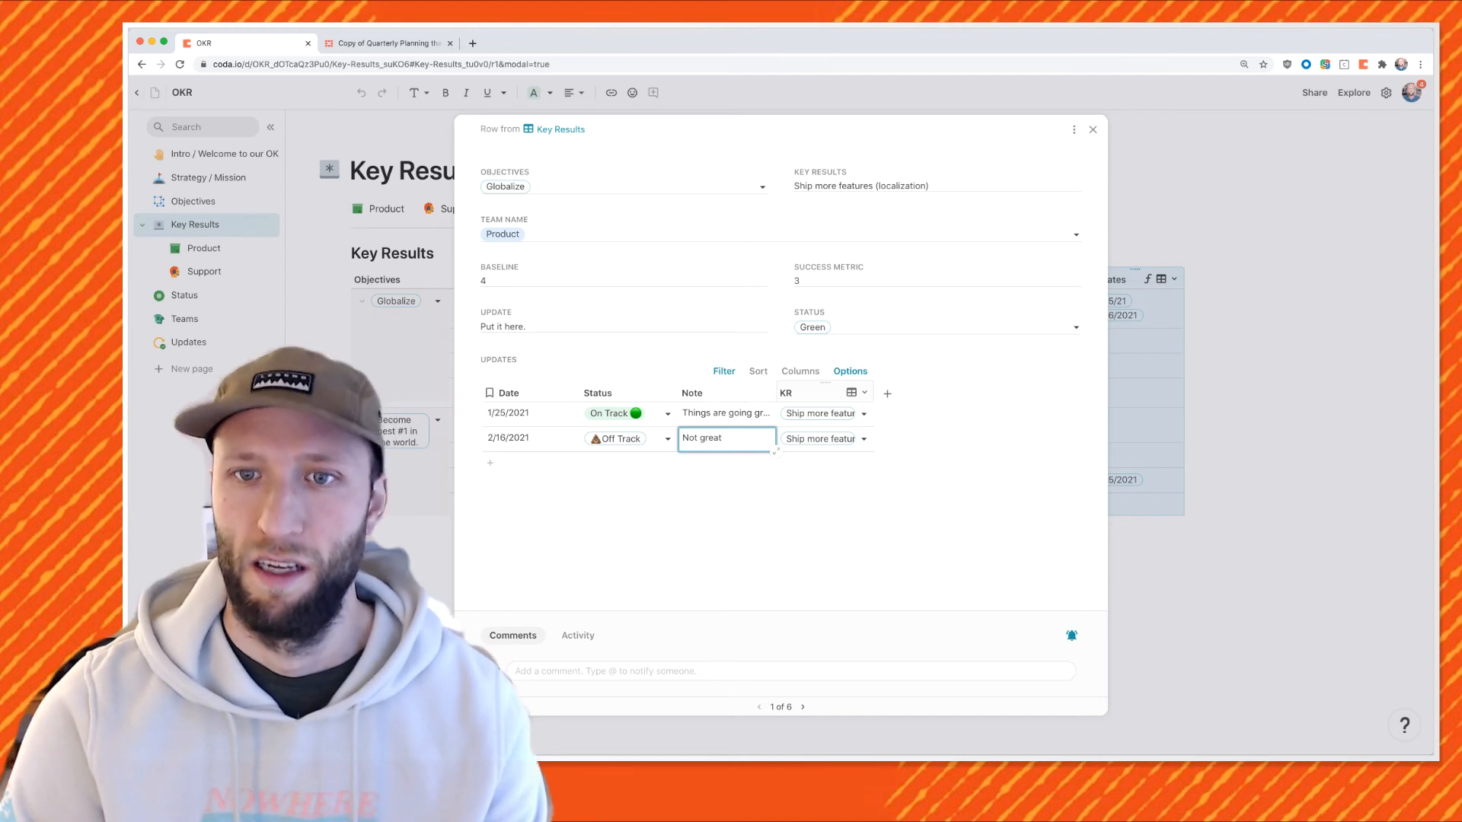
# Hide the KR column in the detail view's Updates table and close the details.
pyautogui.click(864, 393)
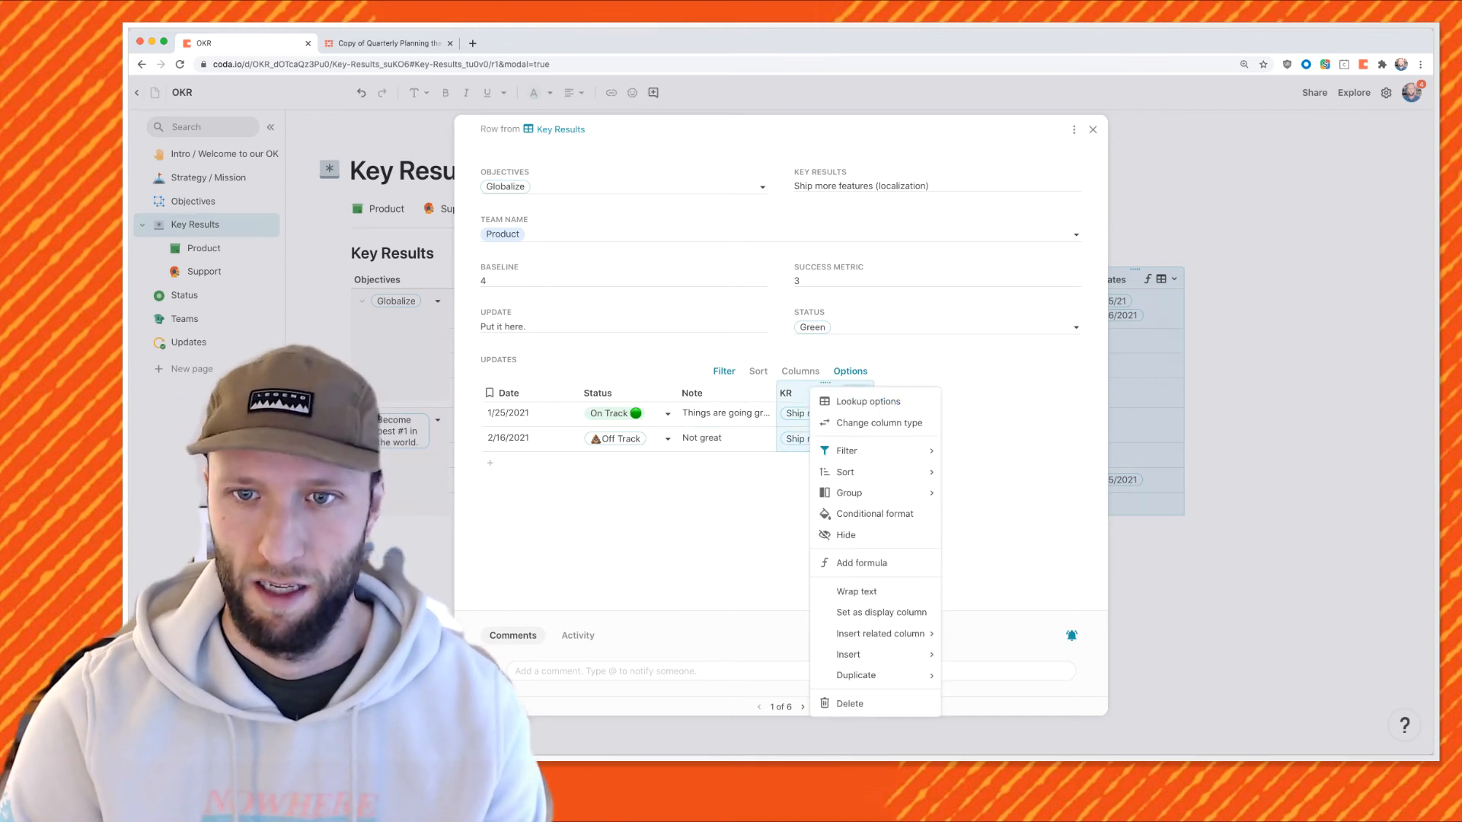
pyautogui.click(846, 535)
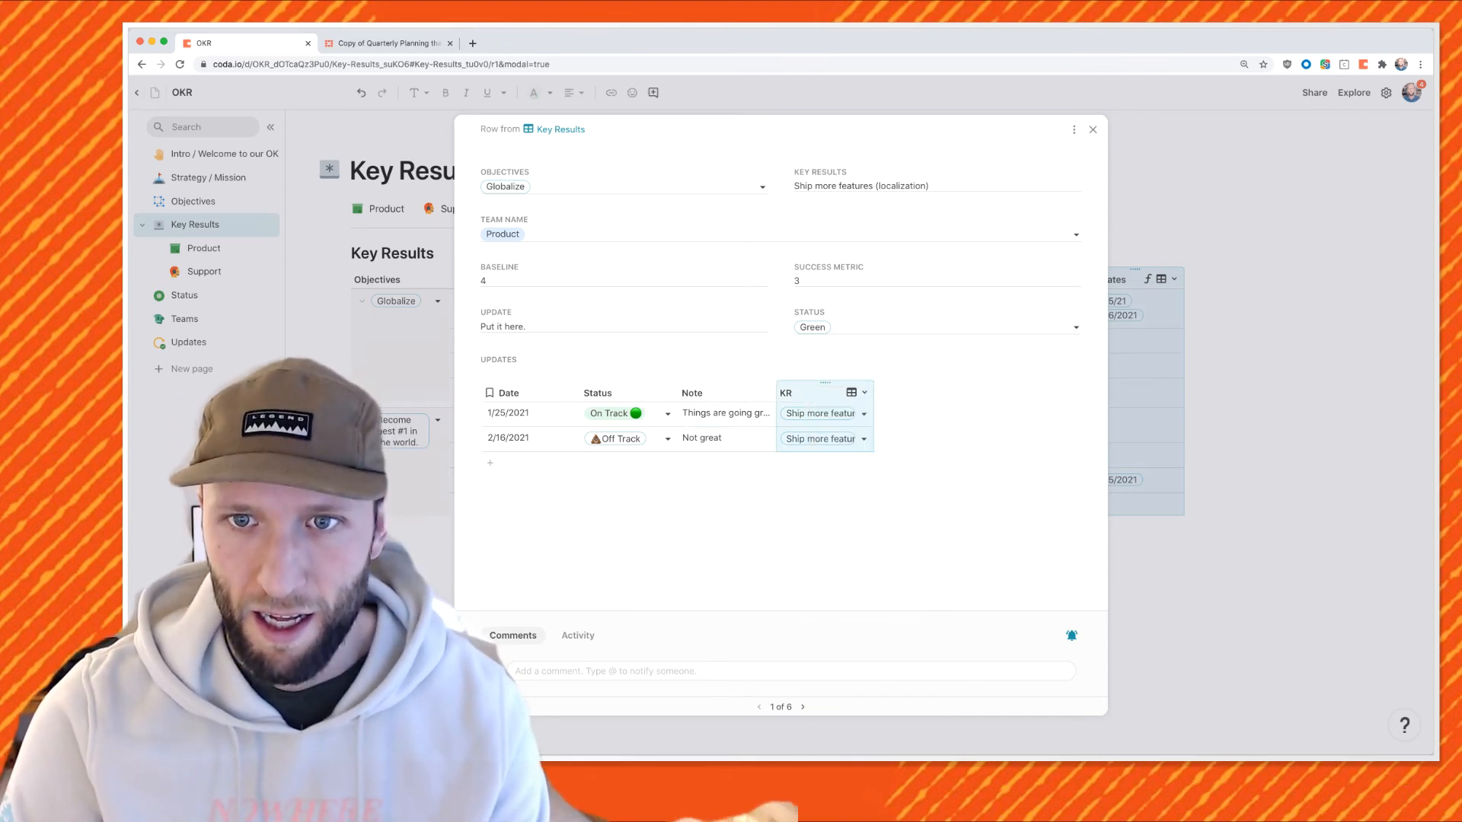
pyautogui.click(864, 393)
pyautogui.moveTo(868, 500)
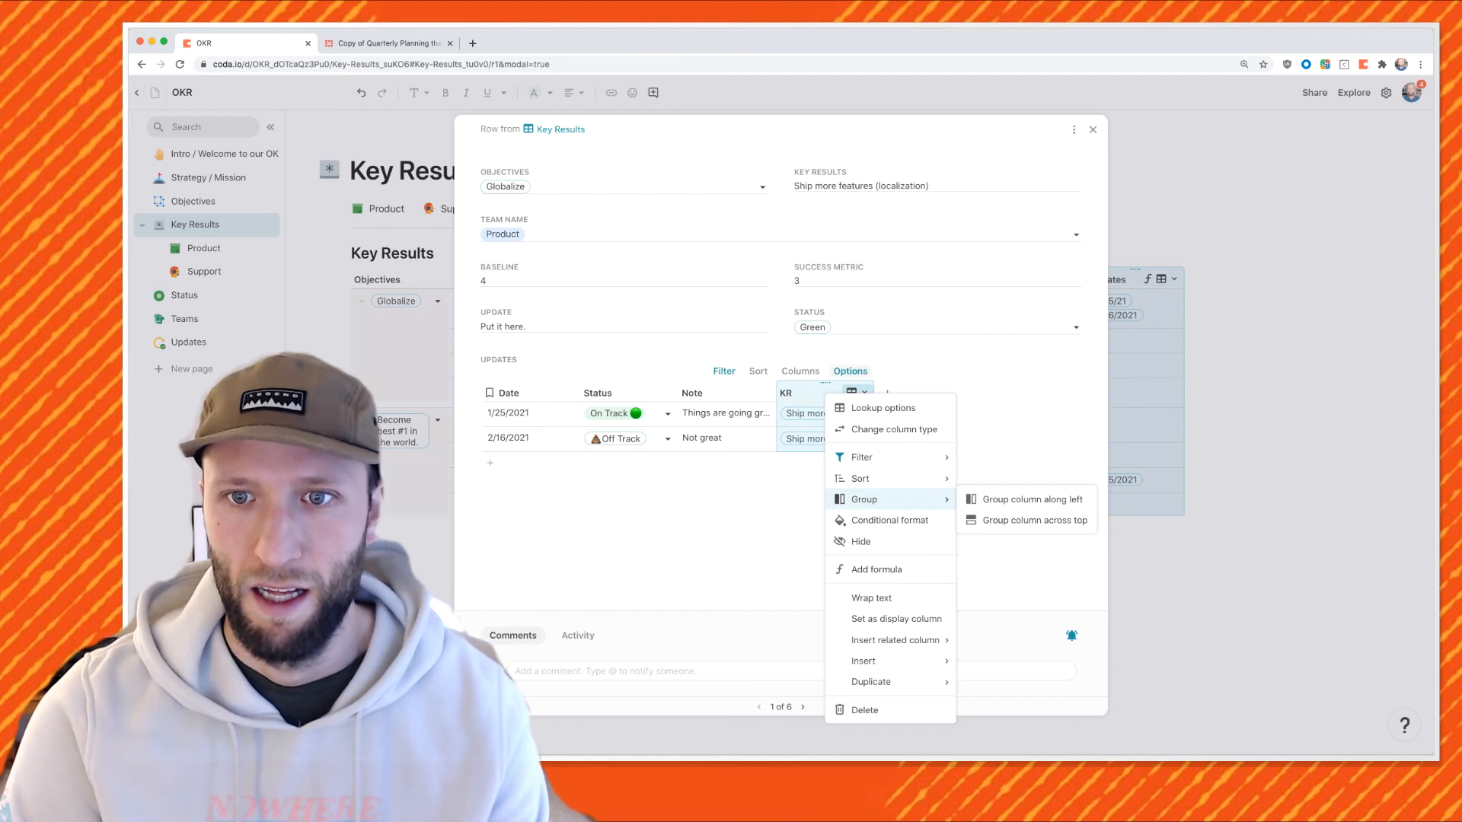
pyautogui.click(850, 372)
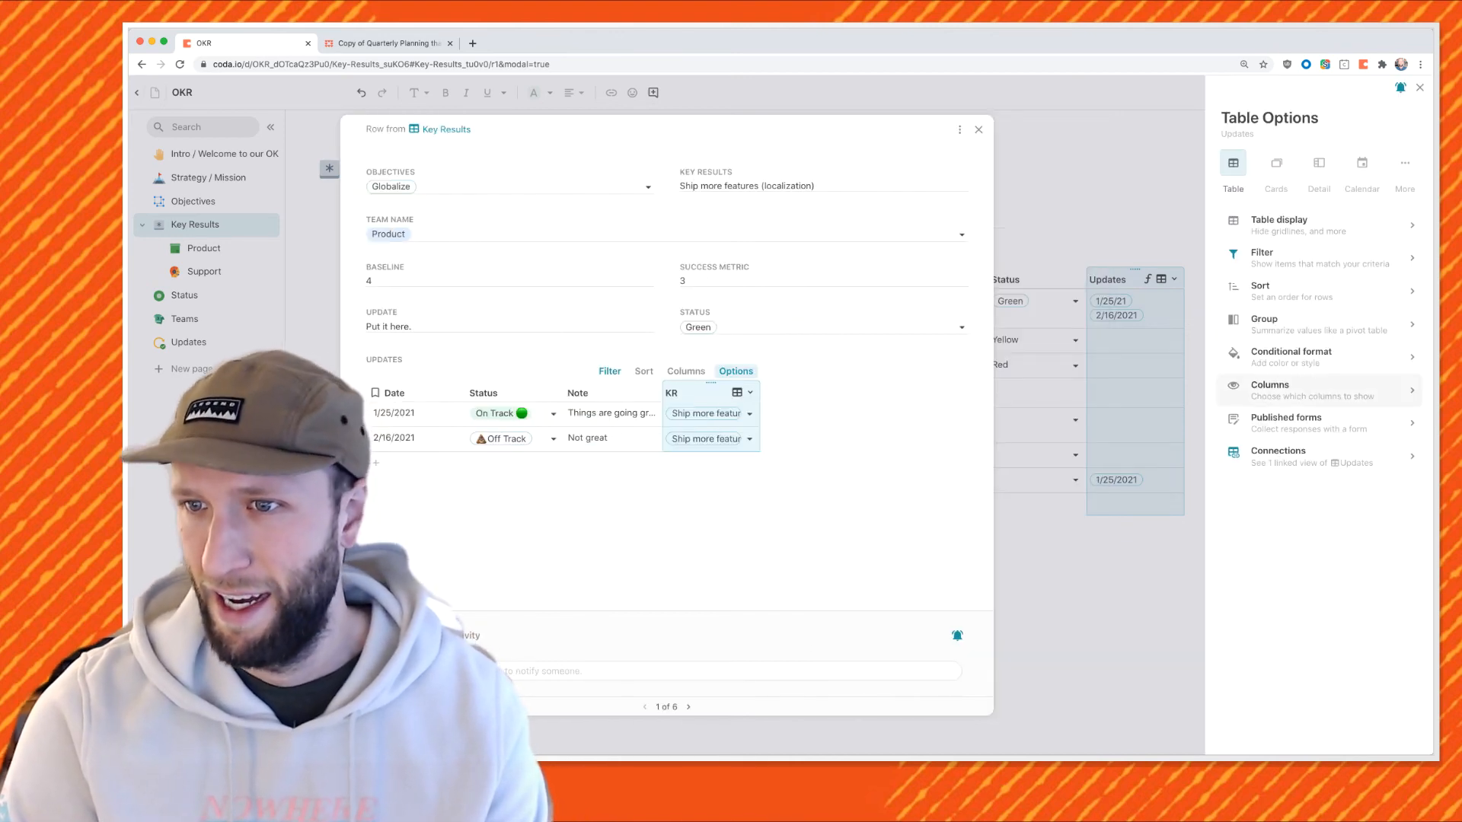
pyautogui.click(1310, 389)
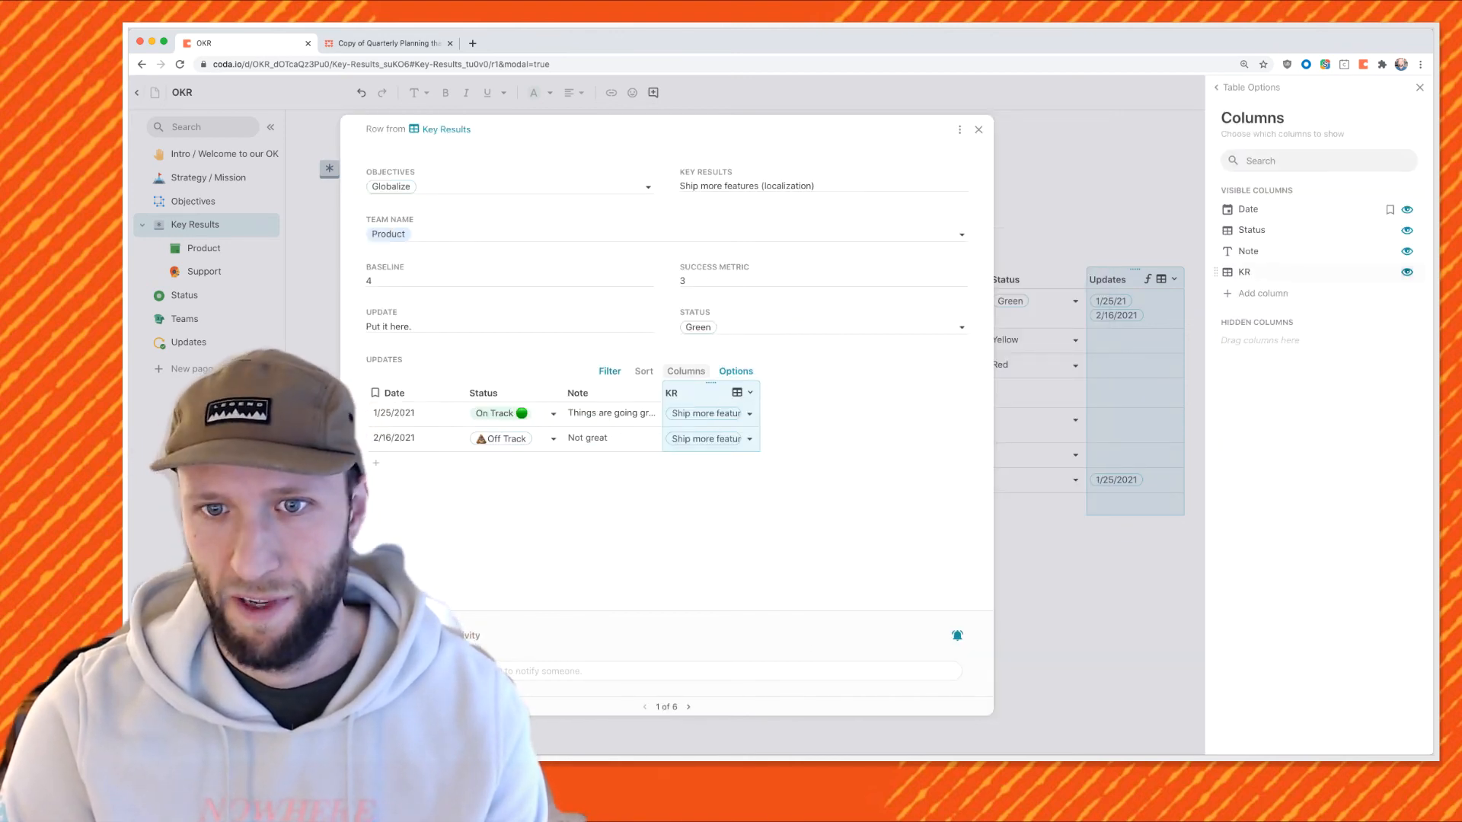
pyautogui.moveTo(1229, 272); pyautogui.dragTo(1267, 342)
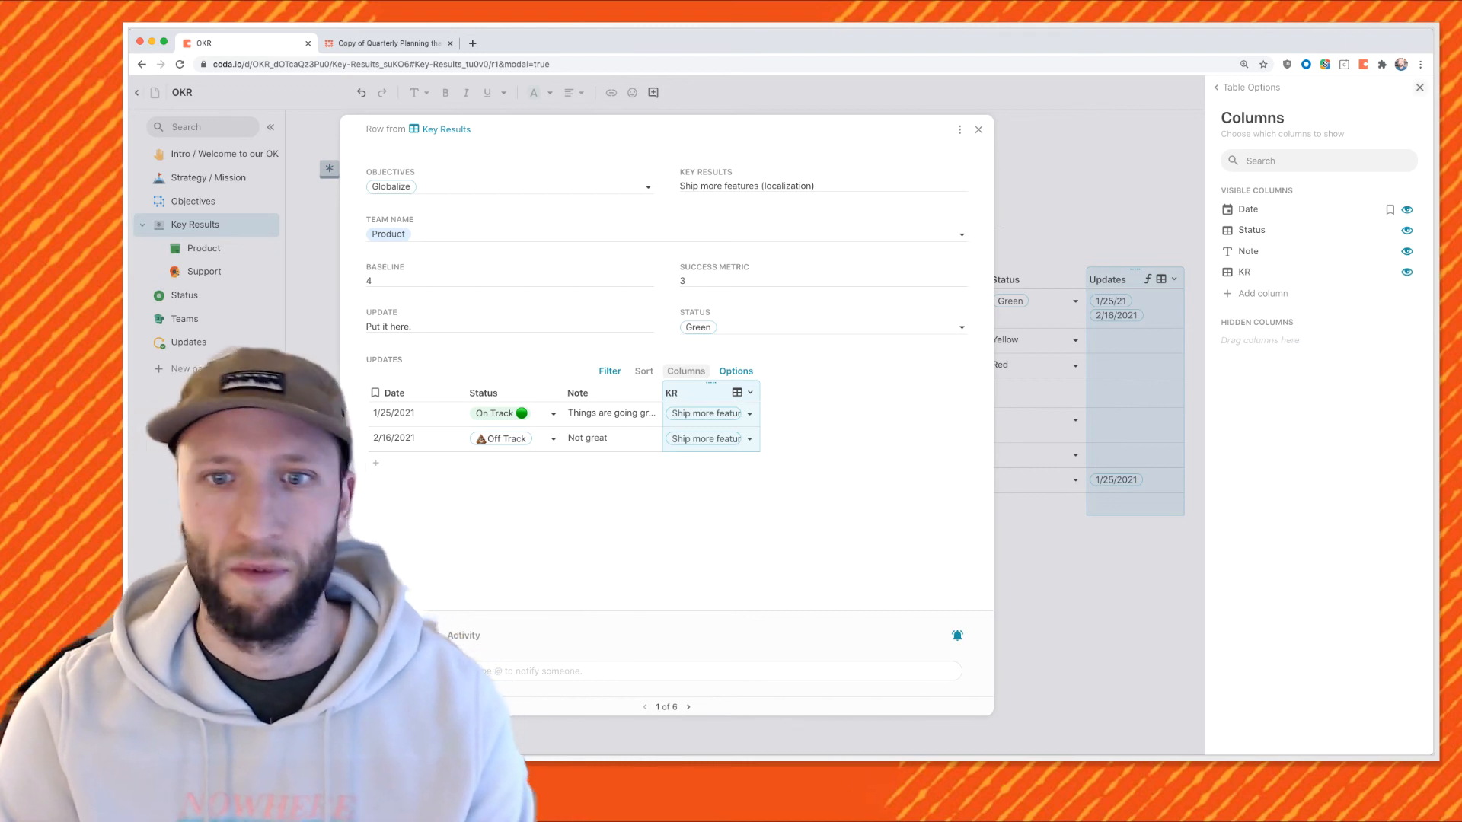
pyautogui.press('Escape')
pyautogui.press('Escape')
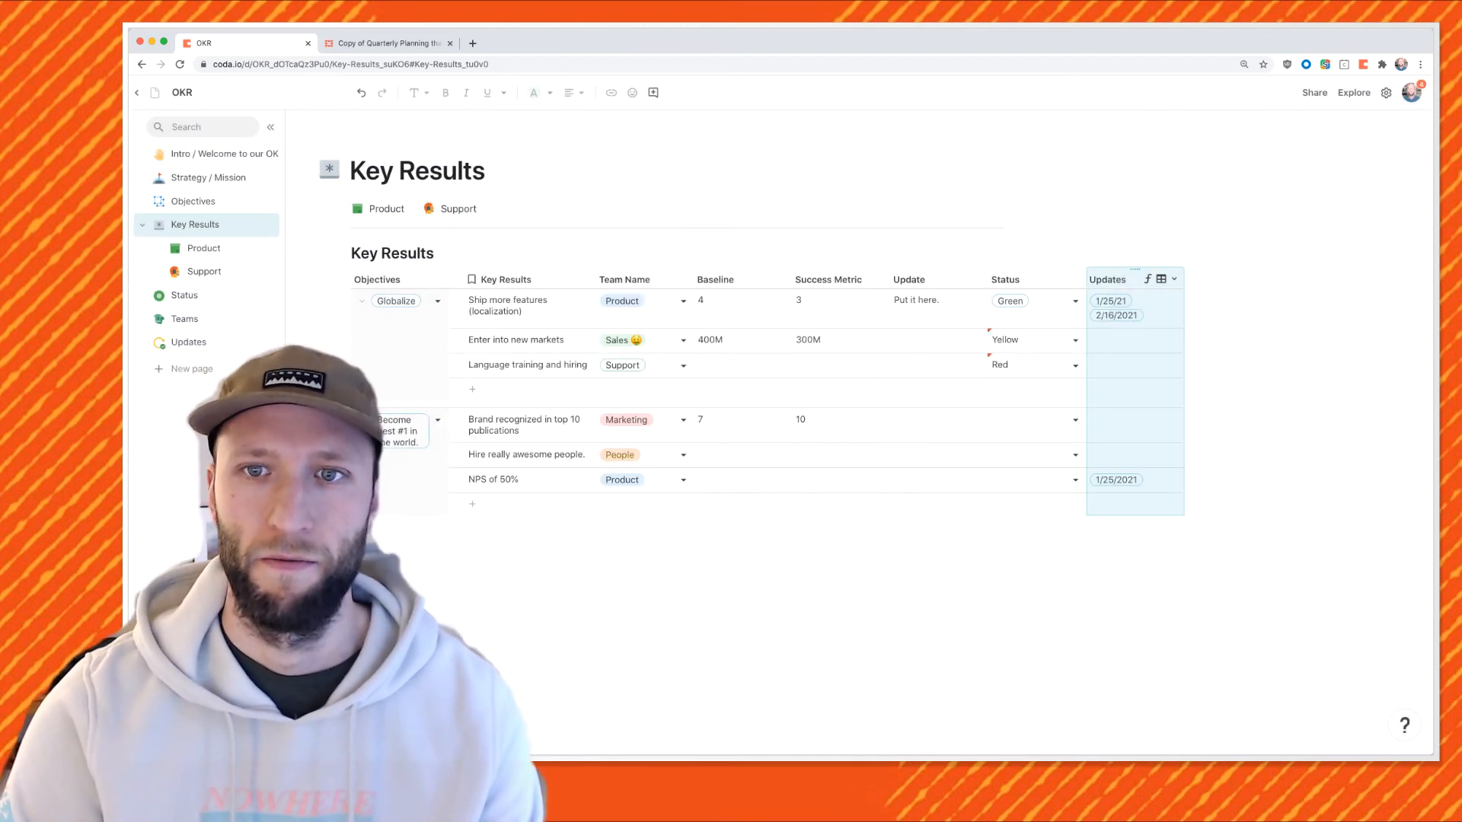
# Move the Updates column after Success Metric and insert a new column after Status.
pyautogui.moveTo(1134, 270); pyautogui.dragTo(939, 270)
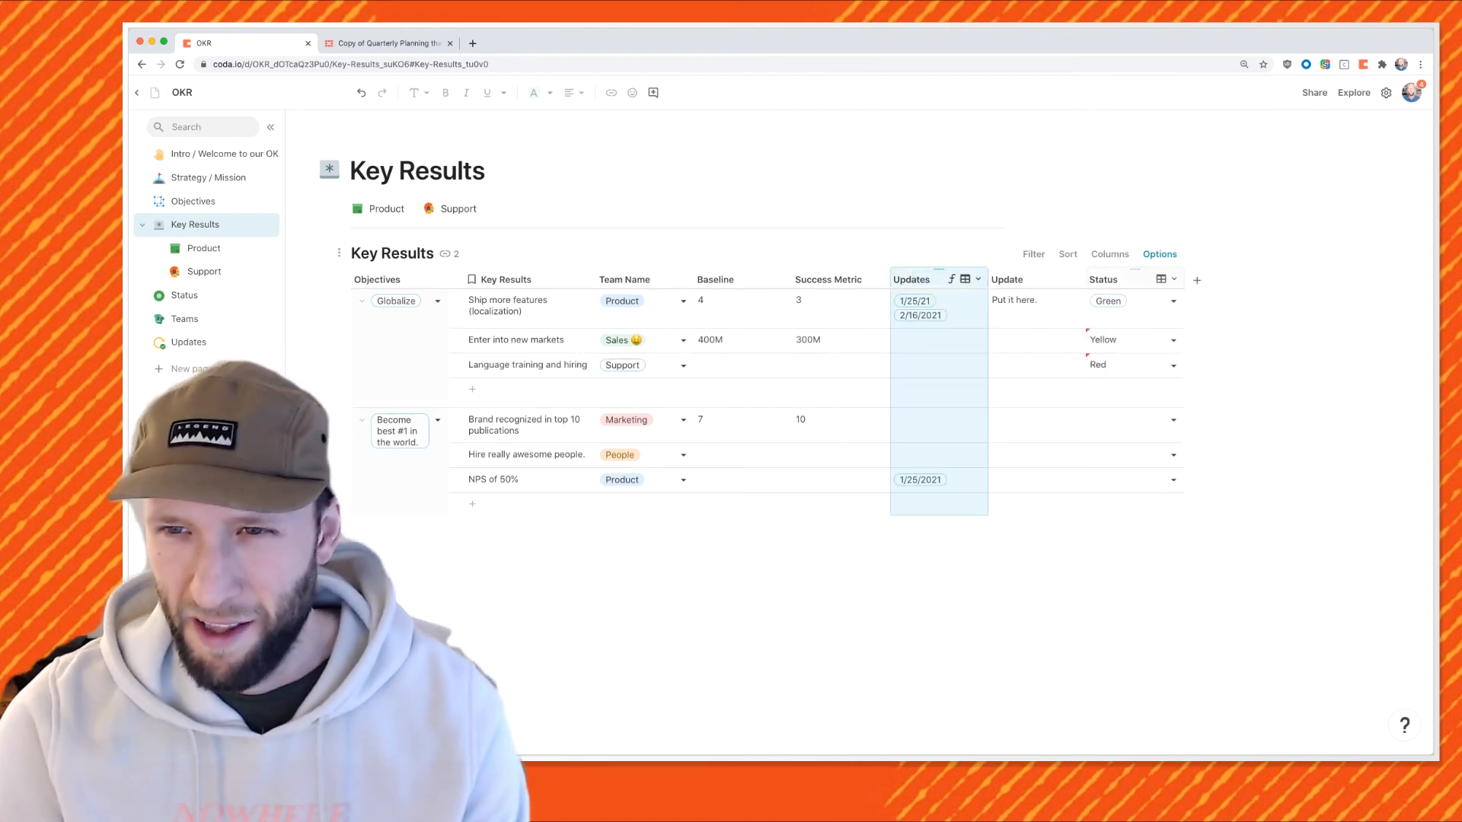
pyautogui.click(1127, 279)
pyautogui.click(917, 279)
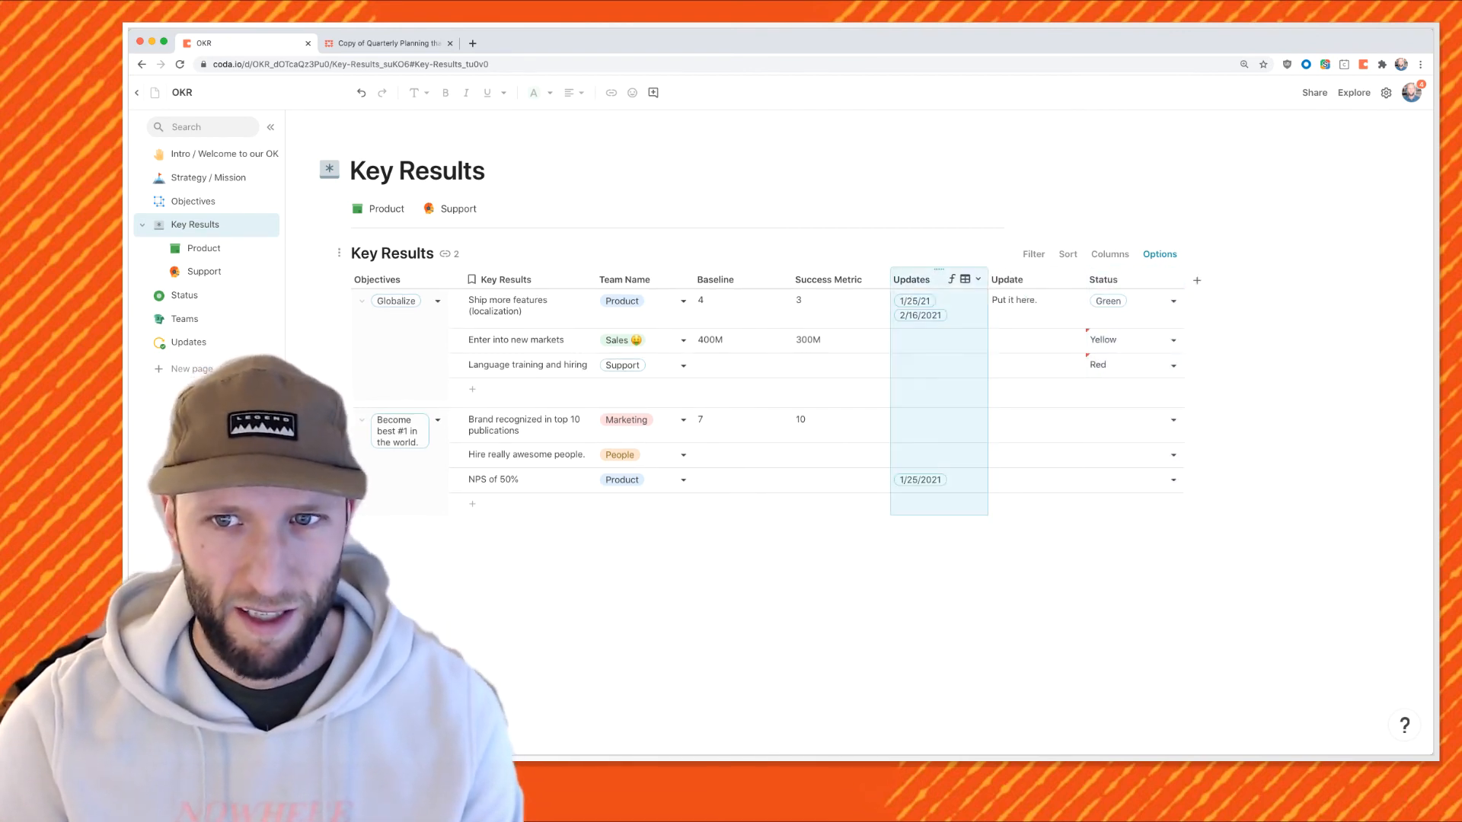
pyautogui.click(1127, 280)
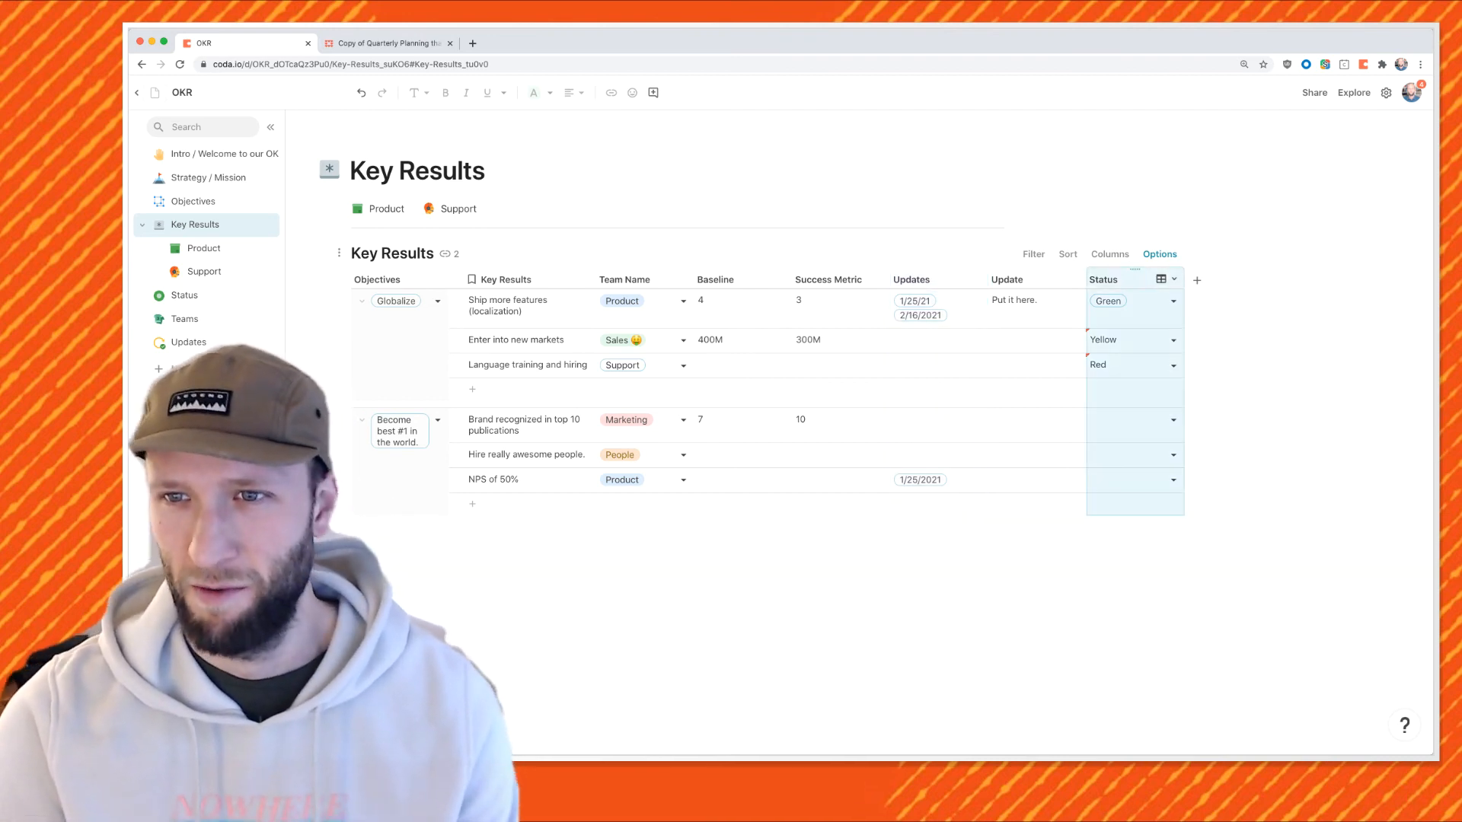
pyautogui.hotkey('shift', 'Return')
# Name the new column 'Most recent update' and start its formula with the Updates table.
pyautogui.write('Most recent update')
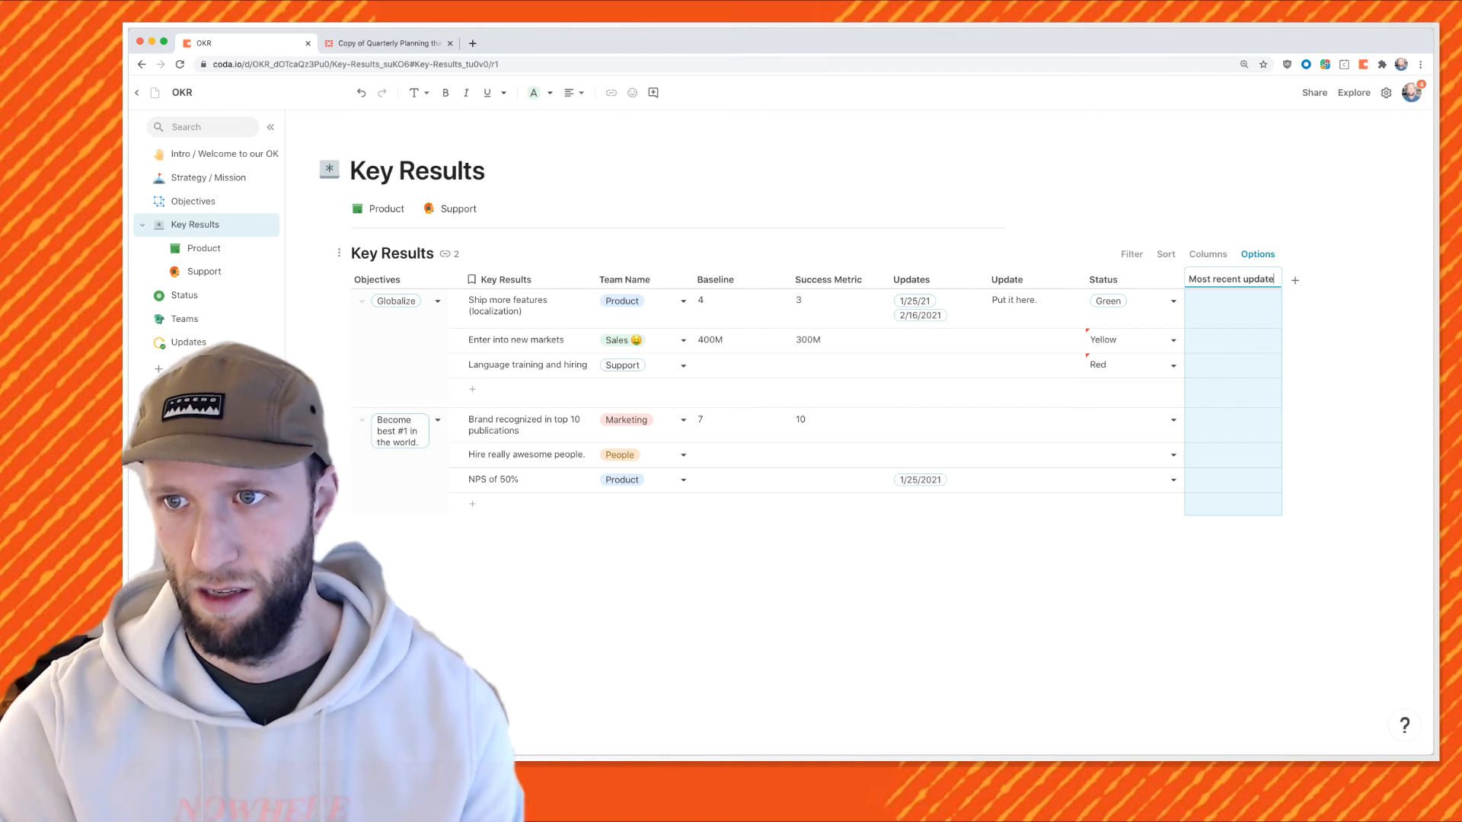
pyautogui.press('Return')
pyautogui.write('=update')
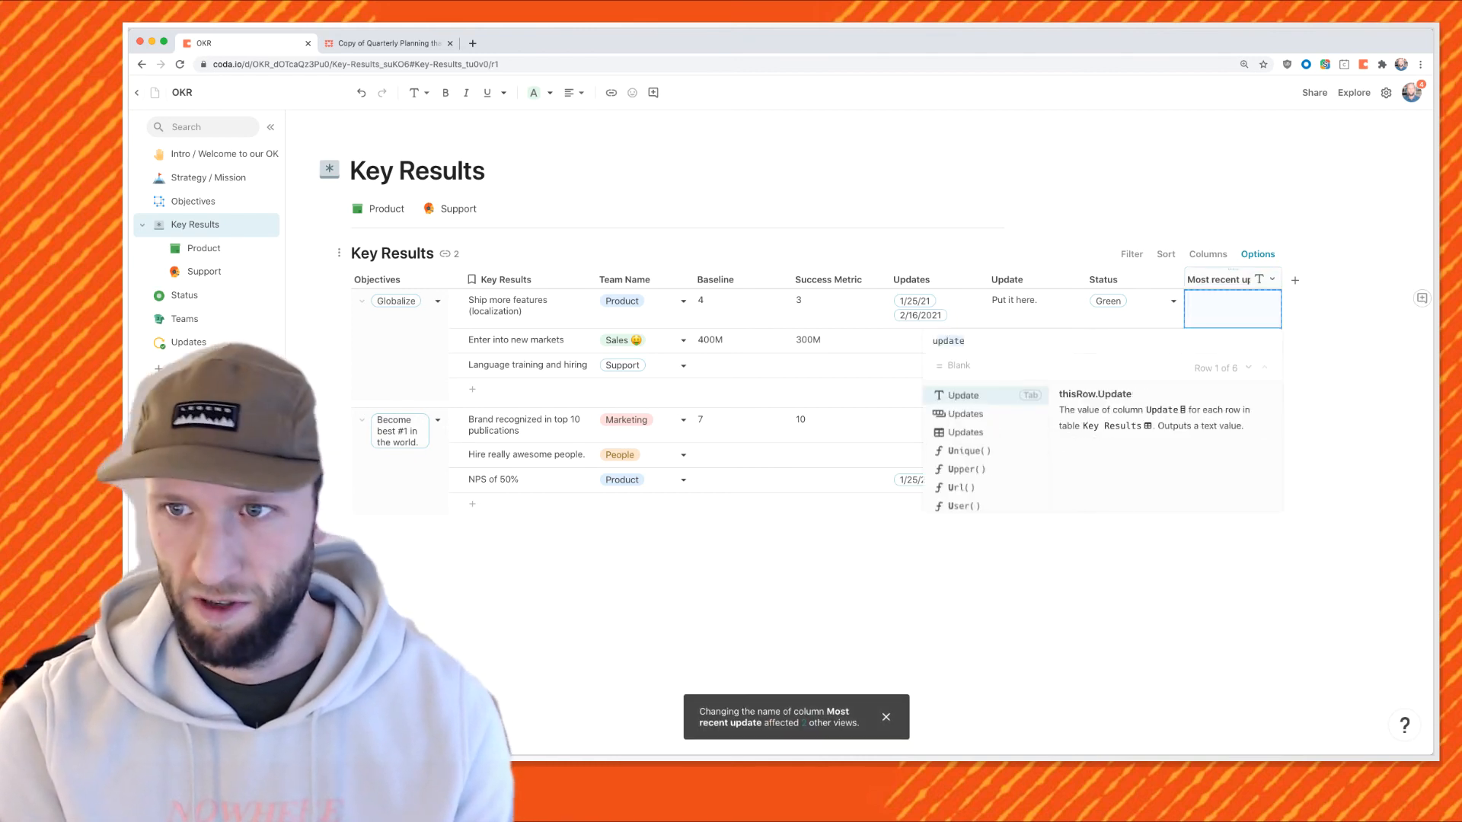
pyautogui.press('Tab')
pyautogui.press('BackSpace')
pyautogui.write('update')
pyautogui.press('Down')
pyautogui.press('Down')
pyautogui.press('Tab')
pyautogui.press('Tab')
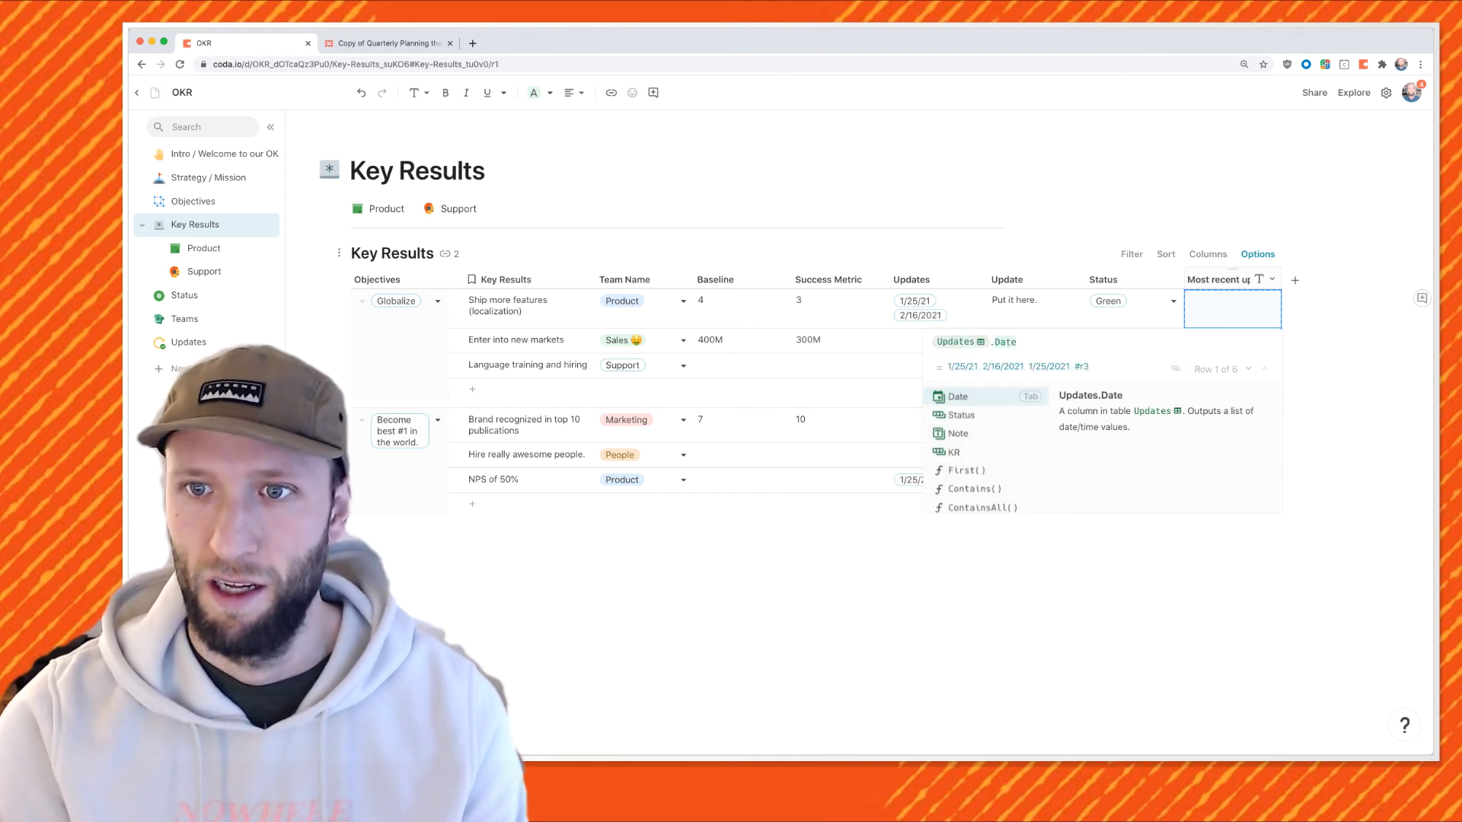
# Complete the formula as =Updates.Filter(KR=thisRow).First().
pyautogui.write('last(')
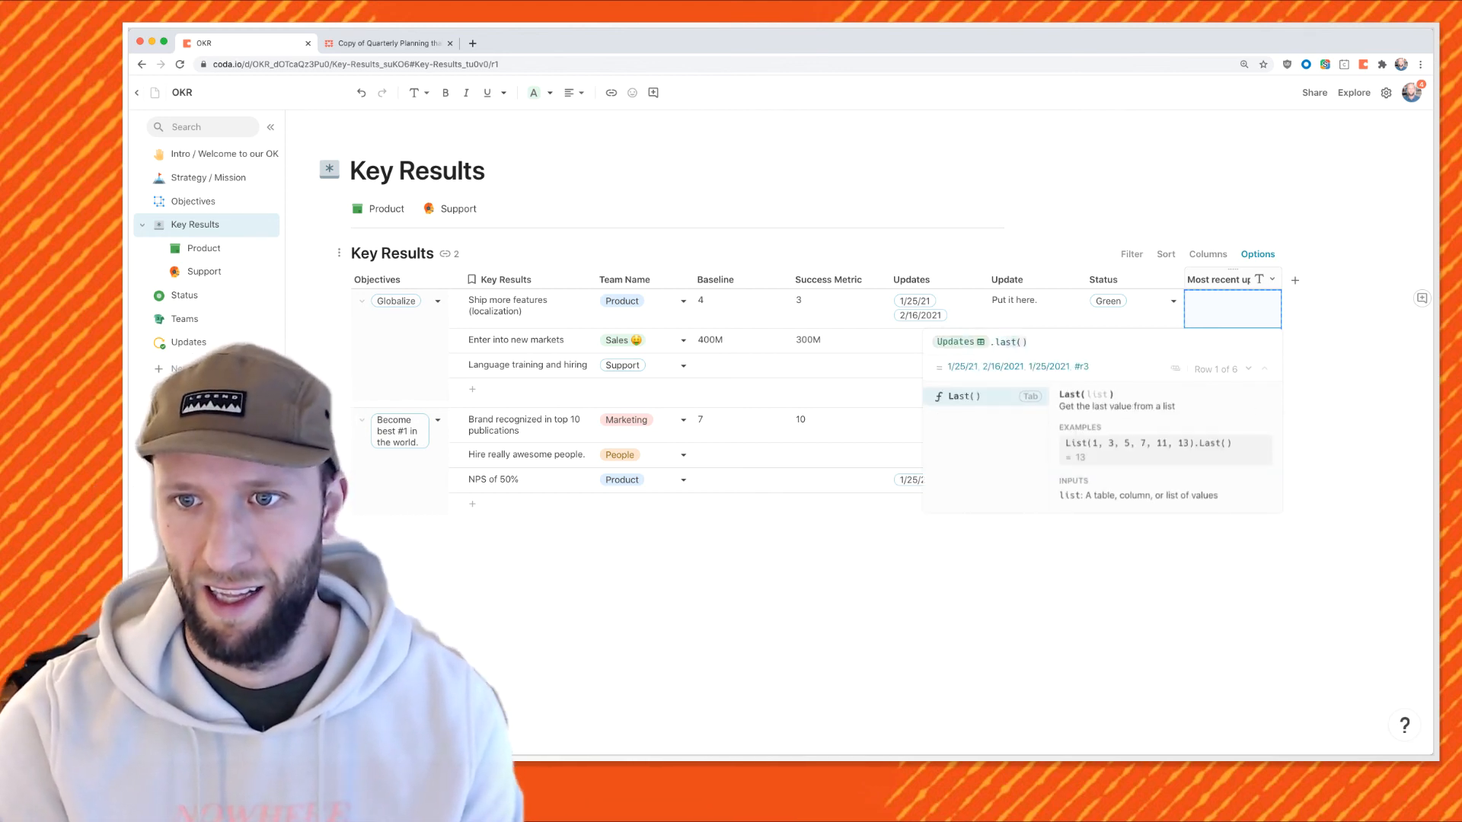
pyautogui.press('Tab')
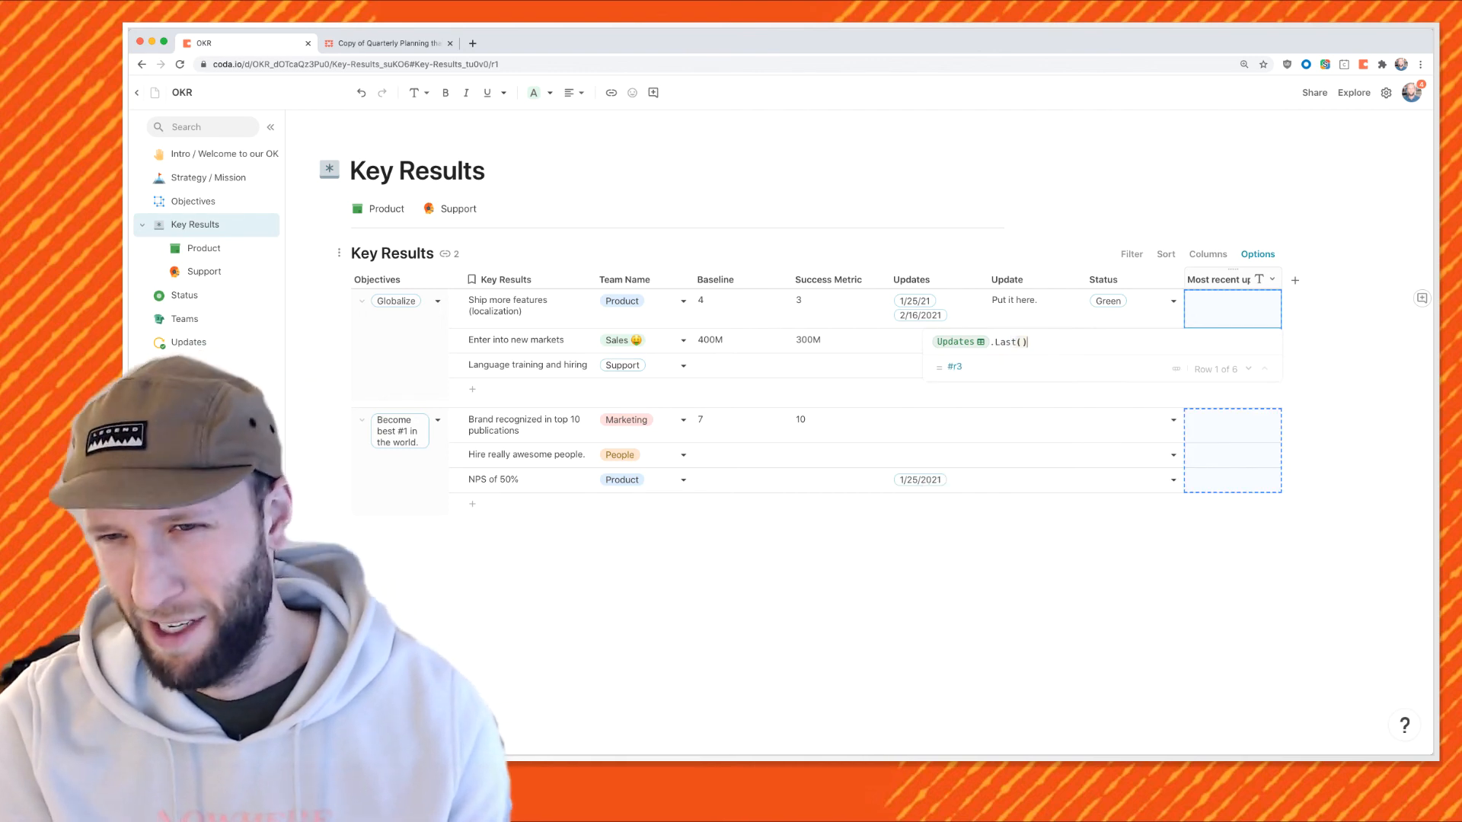
pyautogui.press('BackSpace')
pyautogui.press('BackSpace')
pyautogui.press('BackSpace')
pyautogui.press('BackSpace')
pyautogui.press('BackSpace')
pyautogui.press('BackSpace')
pyautogui.write('.ti')
pyautogui.press('BackSpace')
pyautogui.press('BackSpace')
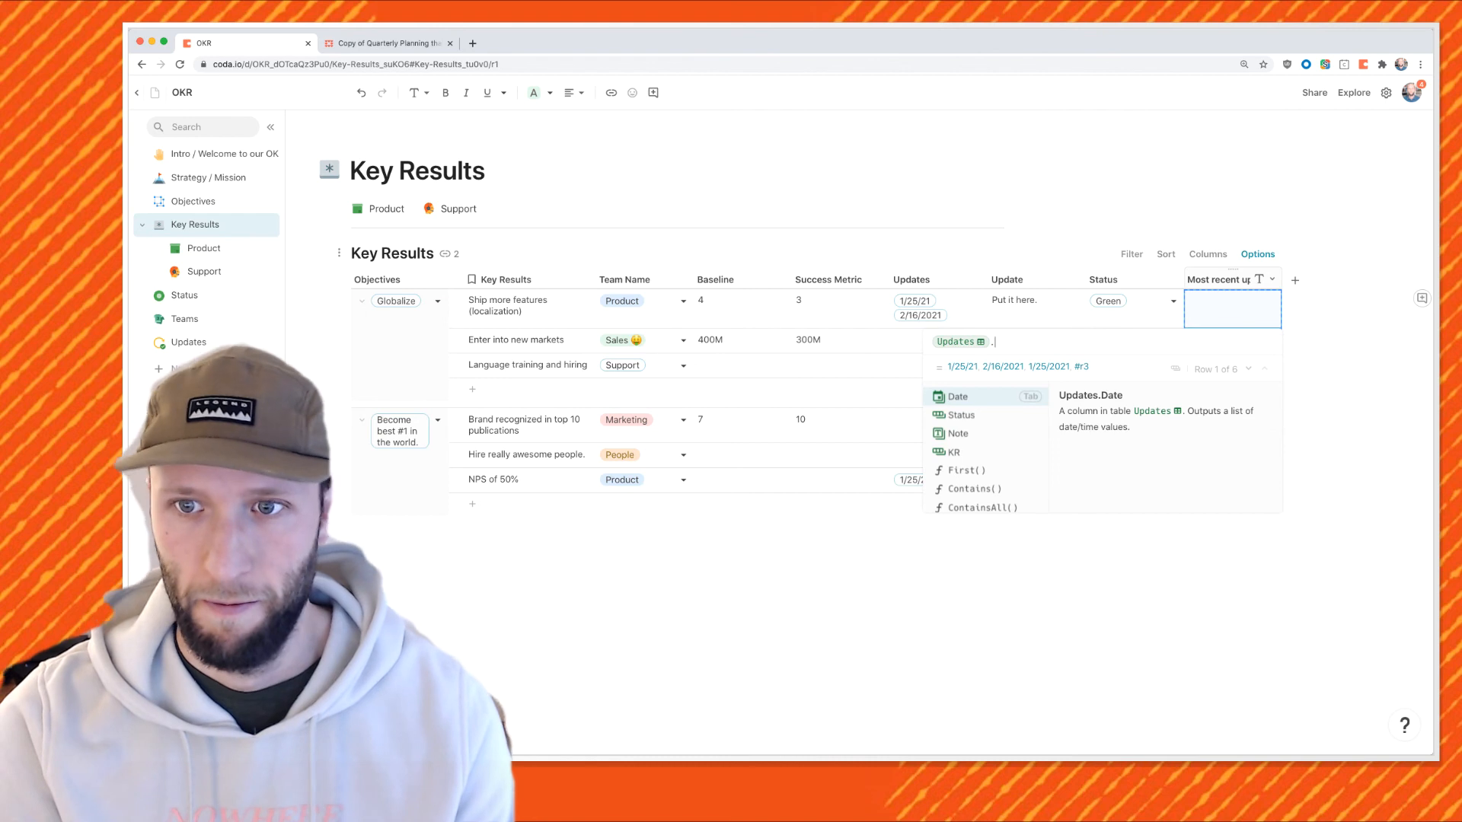
pyautogui.write('Filter(')
pyautogui.press('Tab')
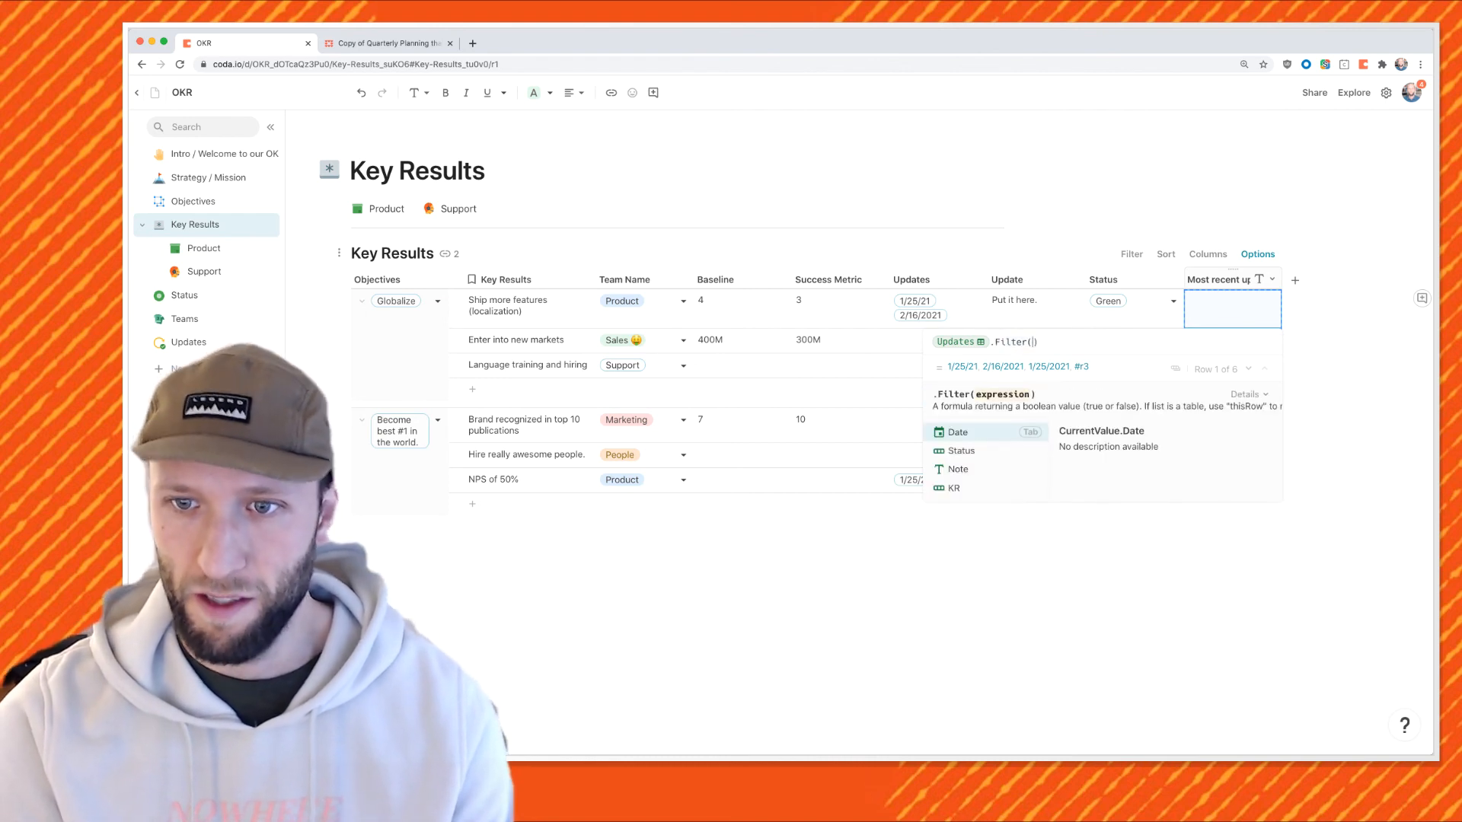
pyautogui.press('Down')
pyautogui.press('Down')
pyautogui.press('Down')
pyautogui.press('Tab')
pyautogui.press('Tab')
pyautogui.write('thisRow')
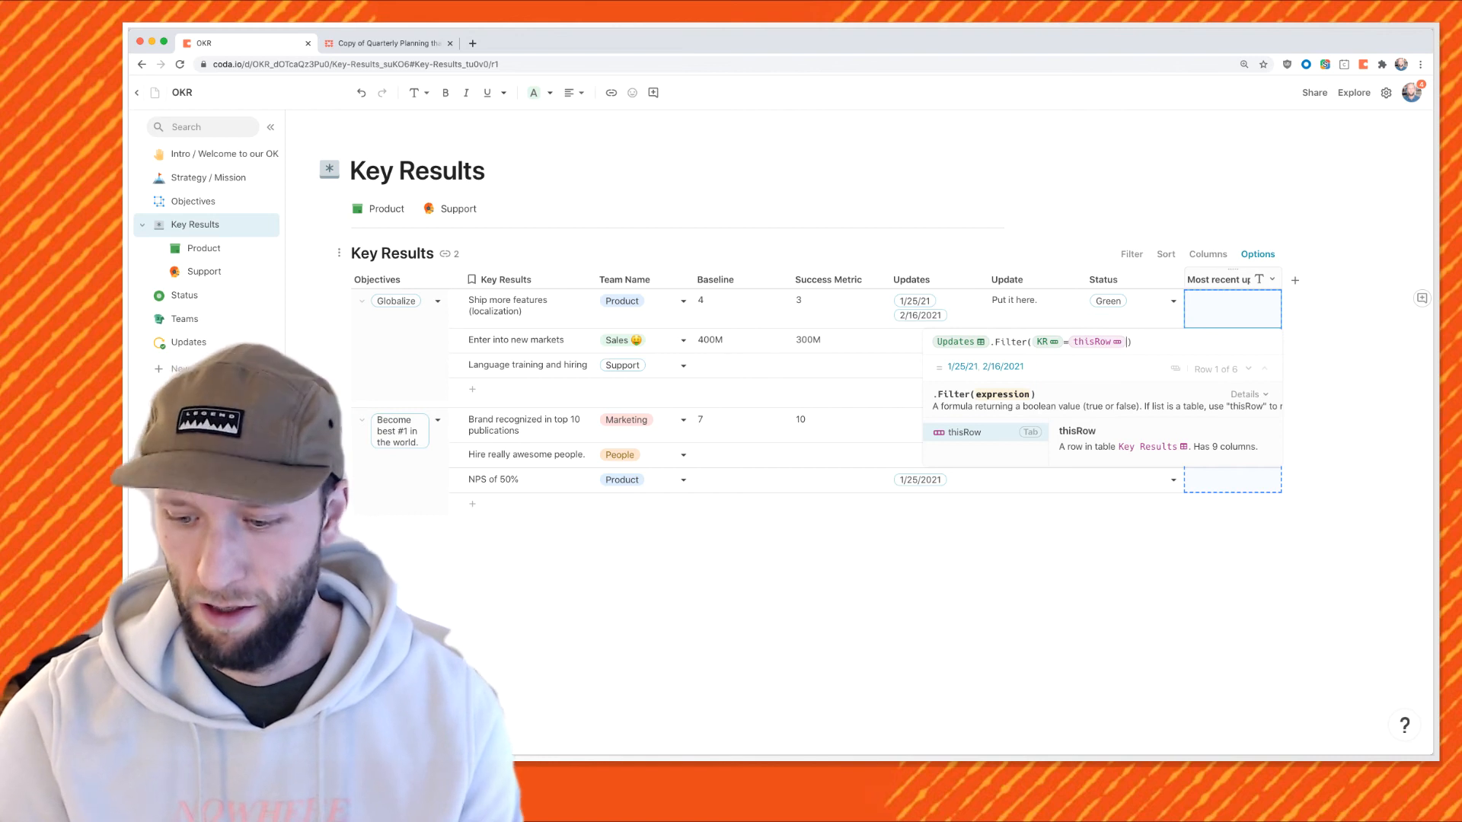
pyautogui.write(')')
pyautogui.write('.First()')
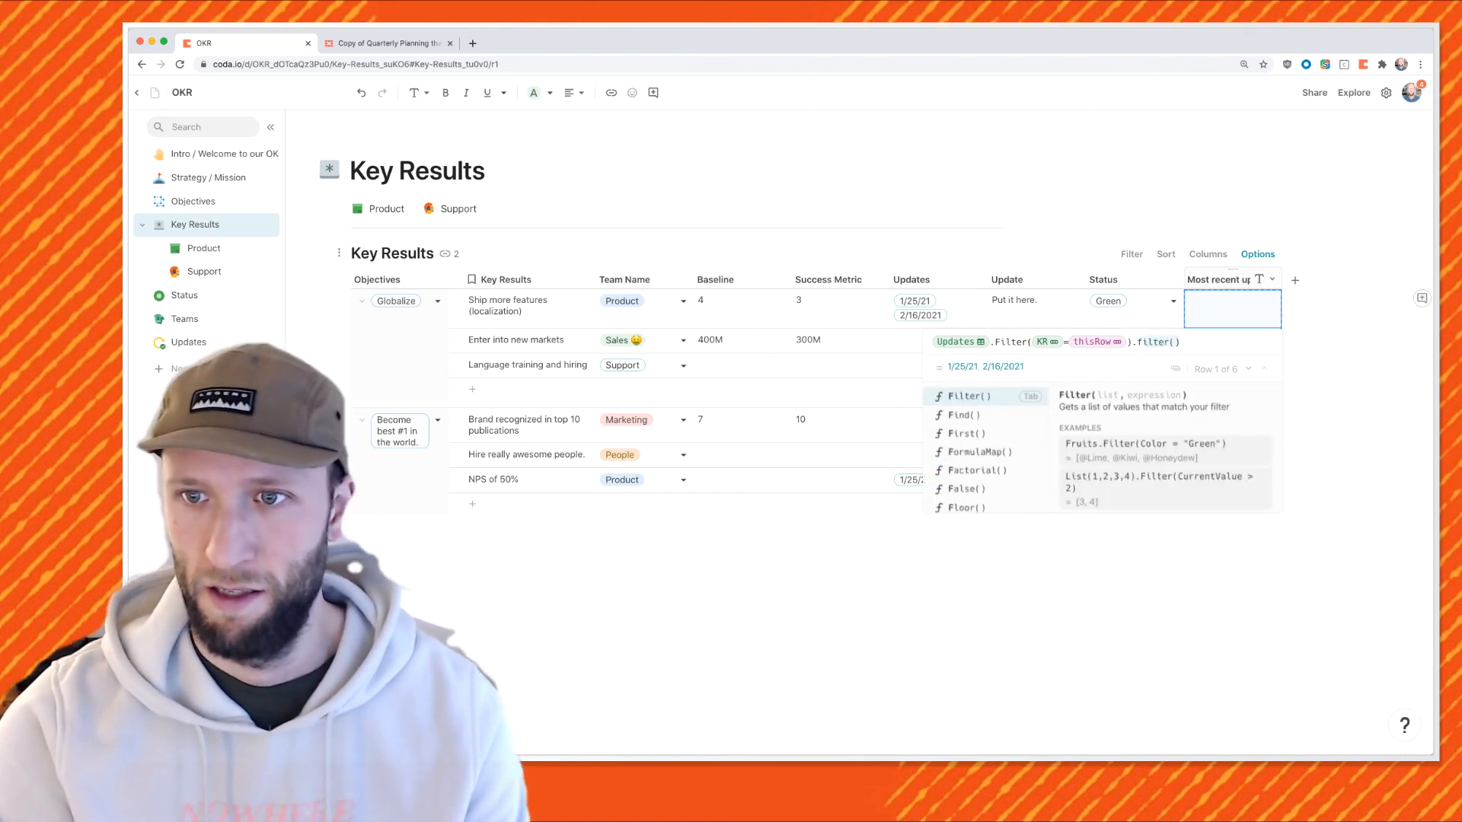
pyautogui.press('Return')
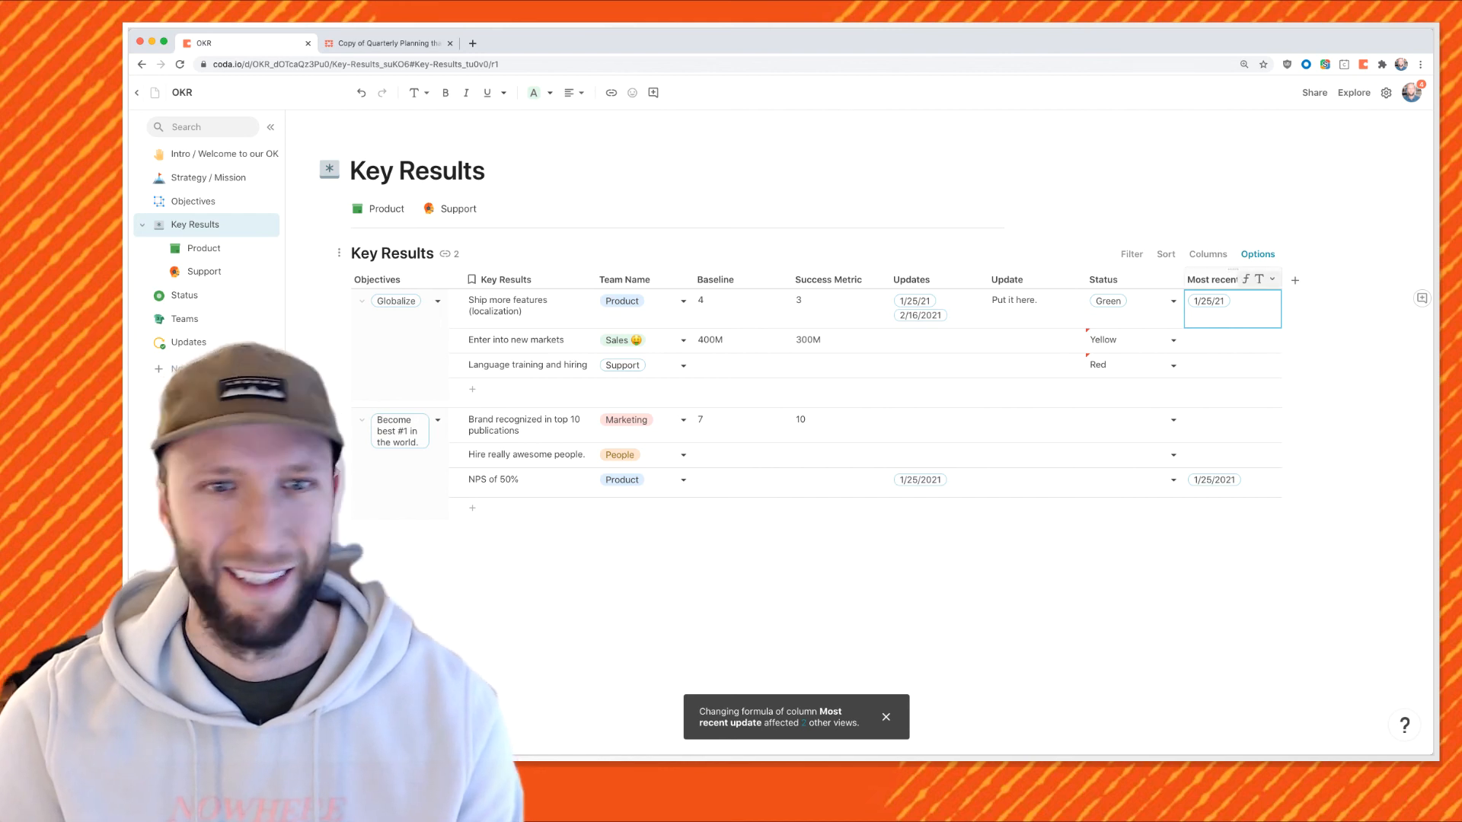
# Append .Status to the formula so the column shows On Track or Off Track.
pyautogui.click(1271, 279)
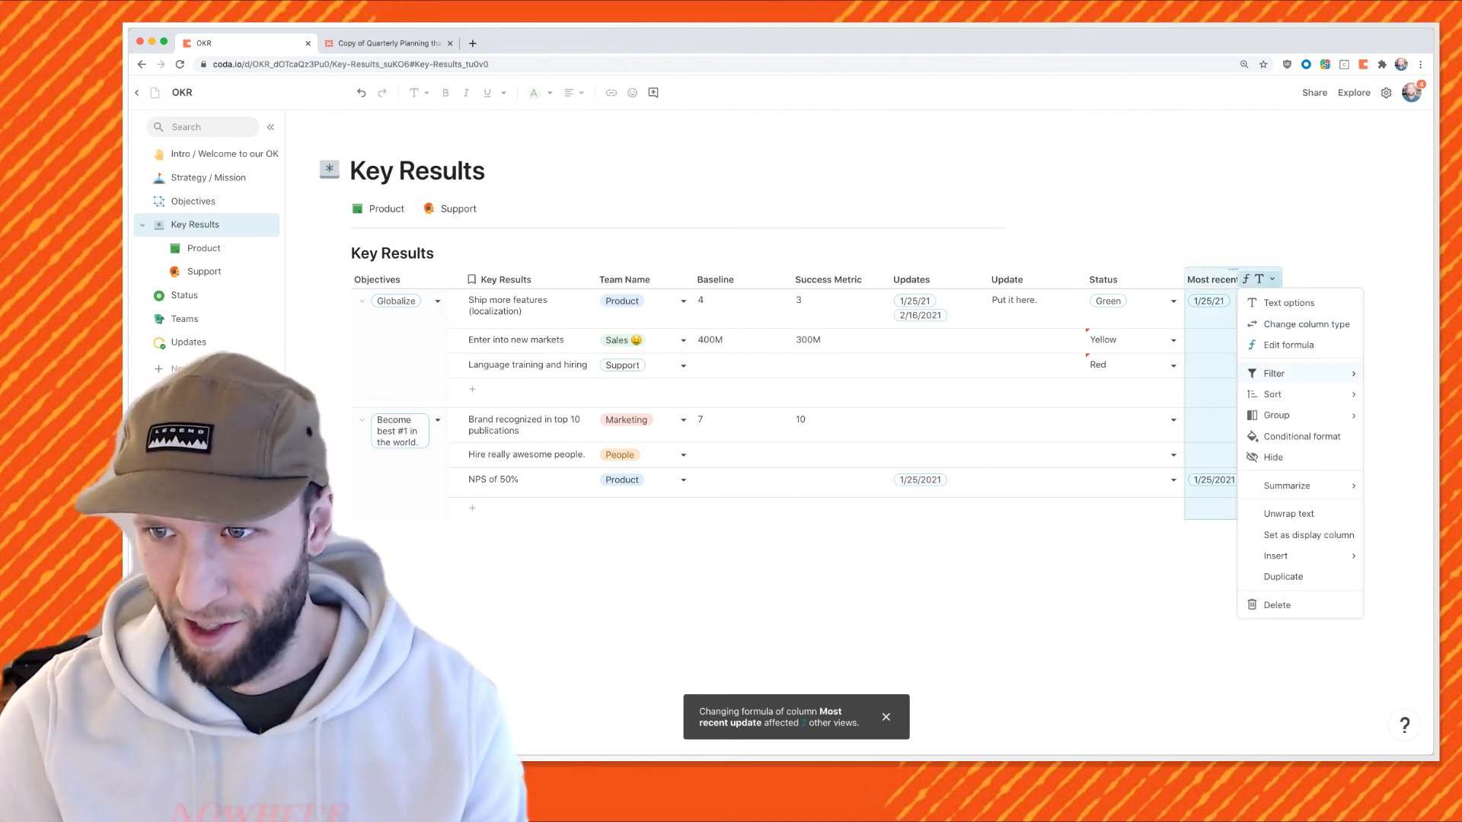
pyautogui.click(1290, 344)
pyautogui.write('.Date')
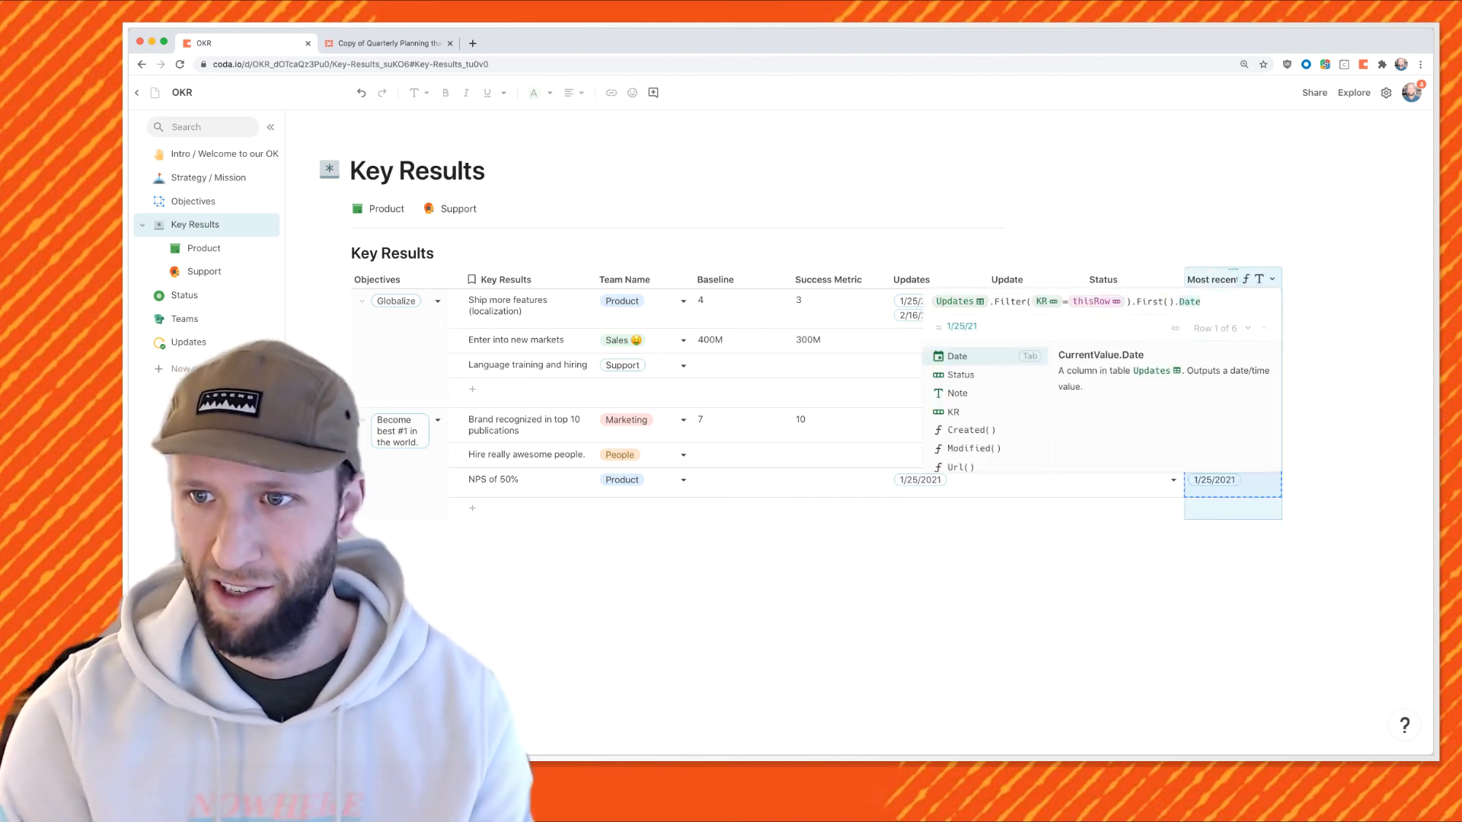
pyautogui.press('Down')
pyautogui.press('Tab')
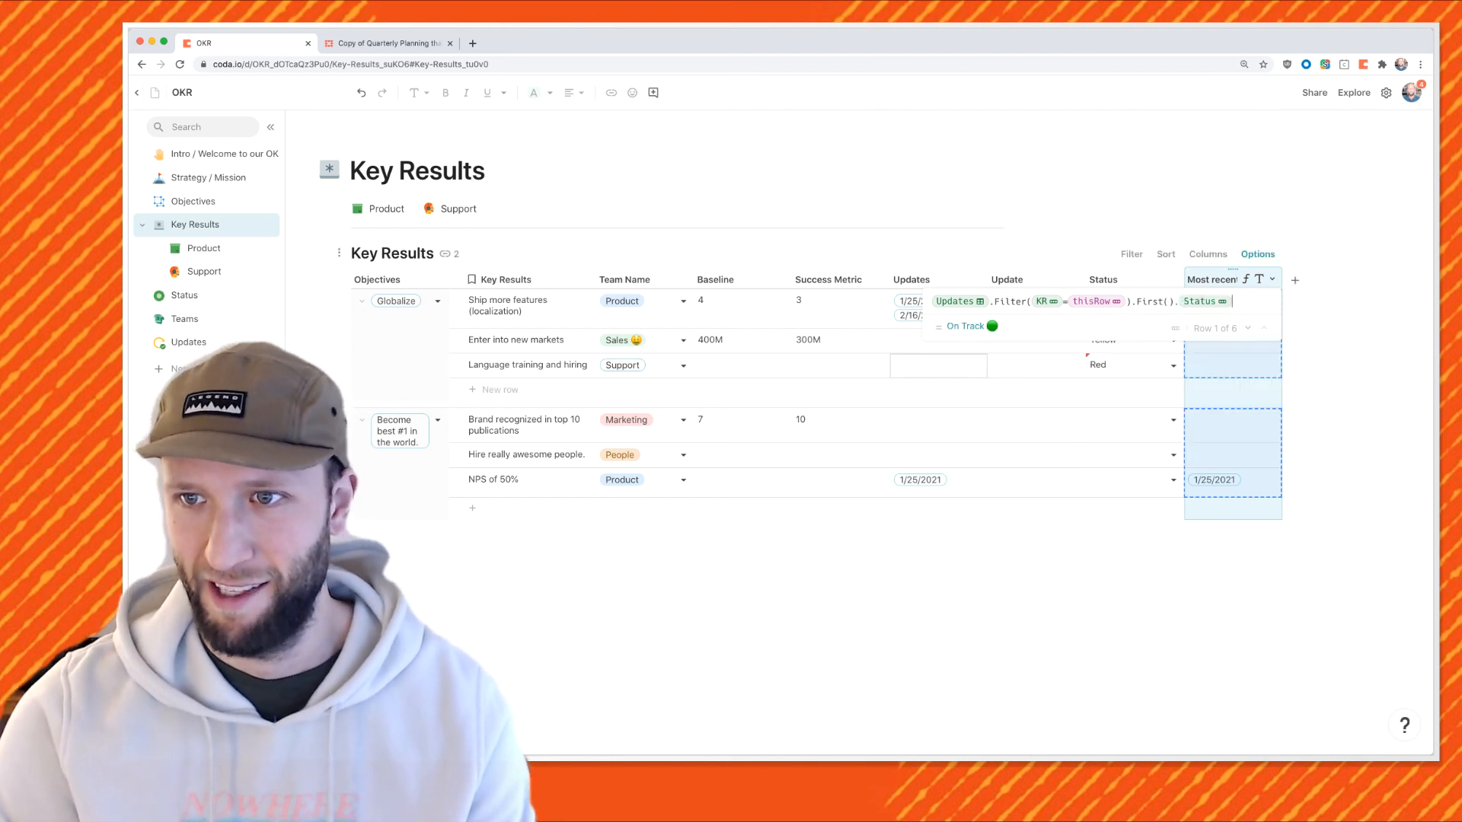
pyautogui.press('Return')
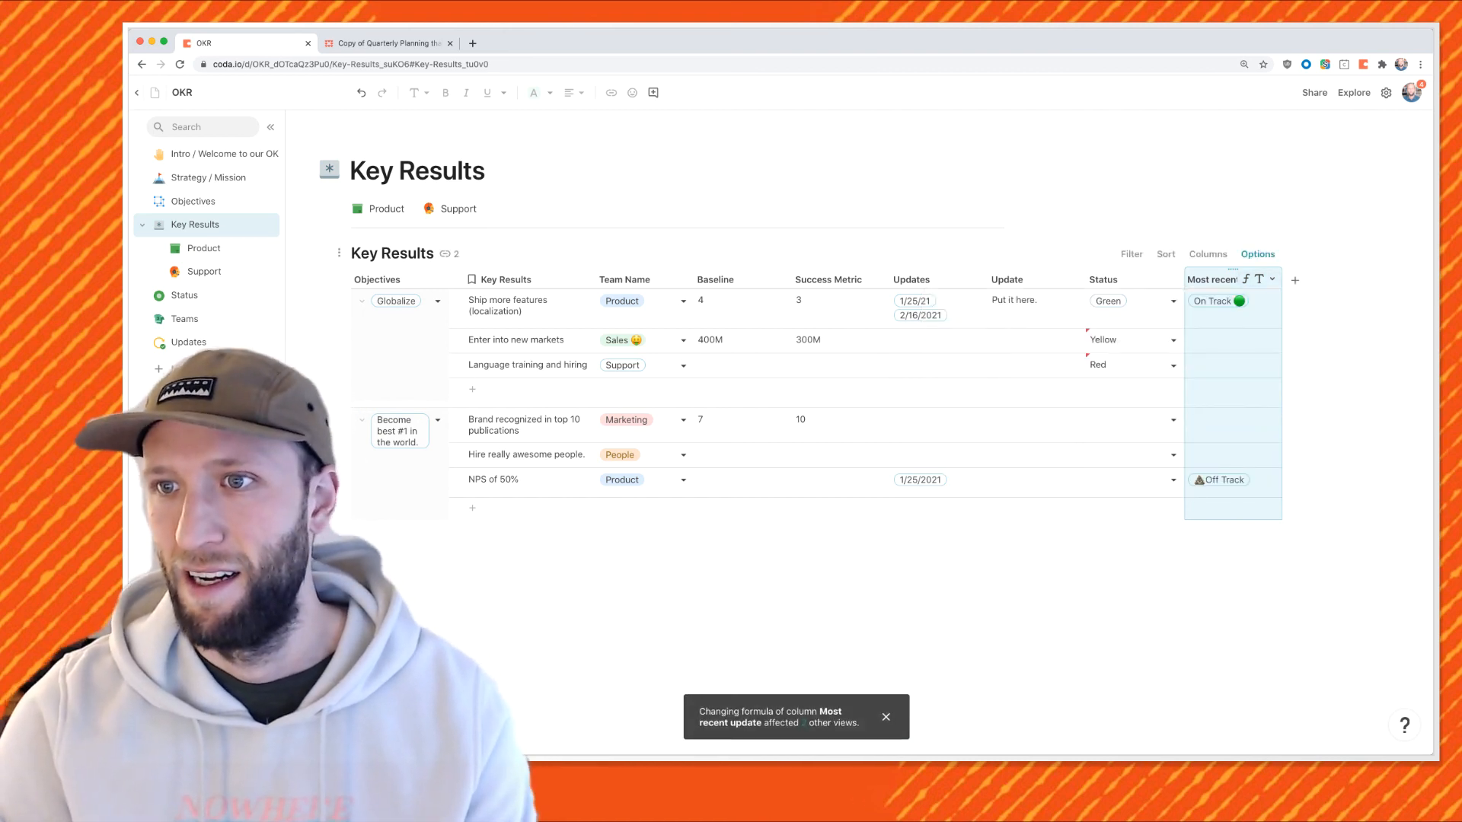
pyautogui.doubleClick(1241, 279)
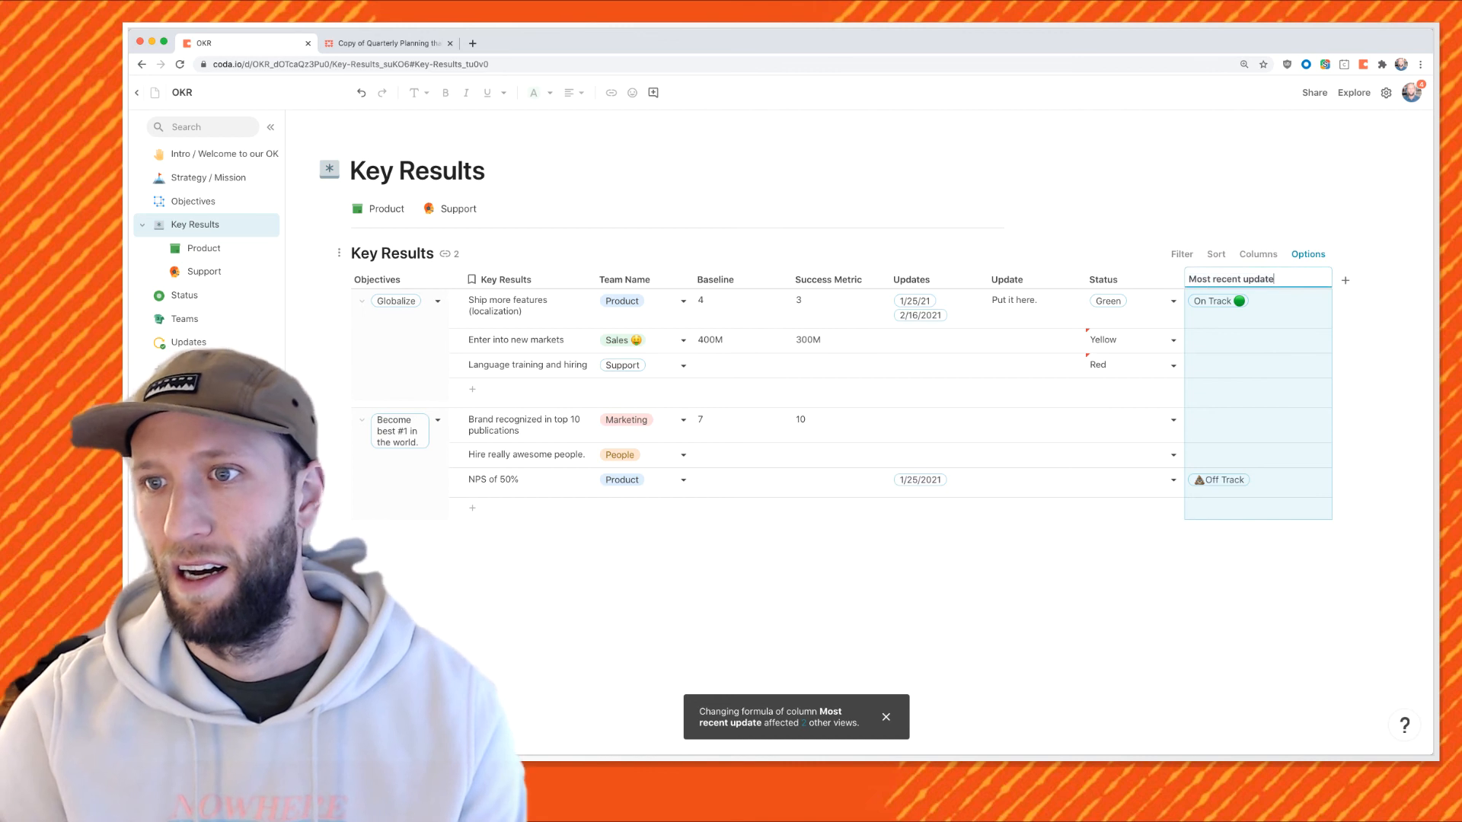
# Rename the column 'Most recent status update' and hide the Updates, Update and Status columns.
pyautogui.press('BackSpace')
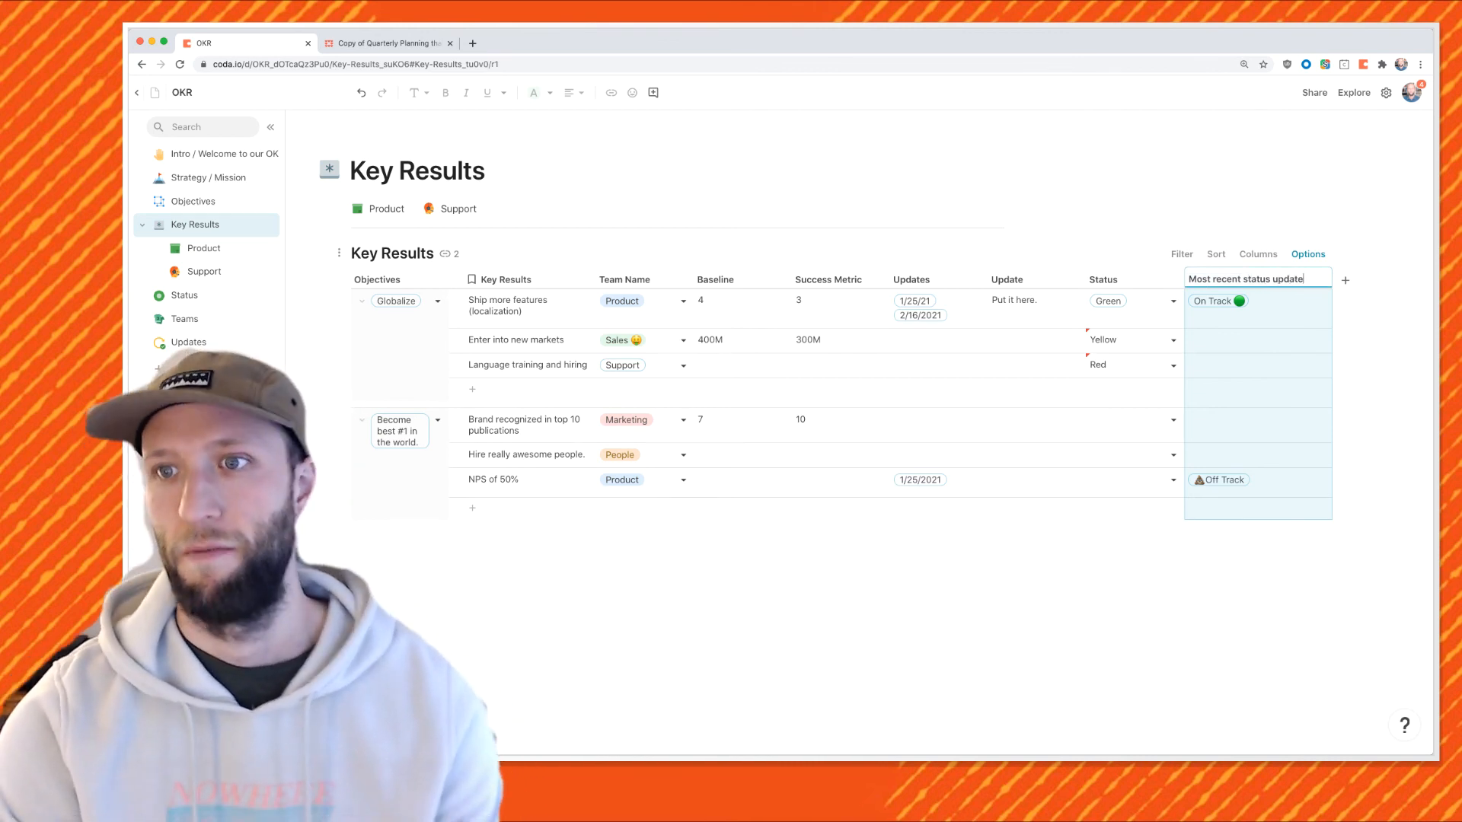
pyautogui.press('Return')
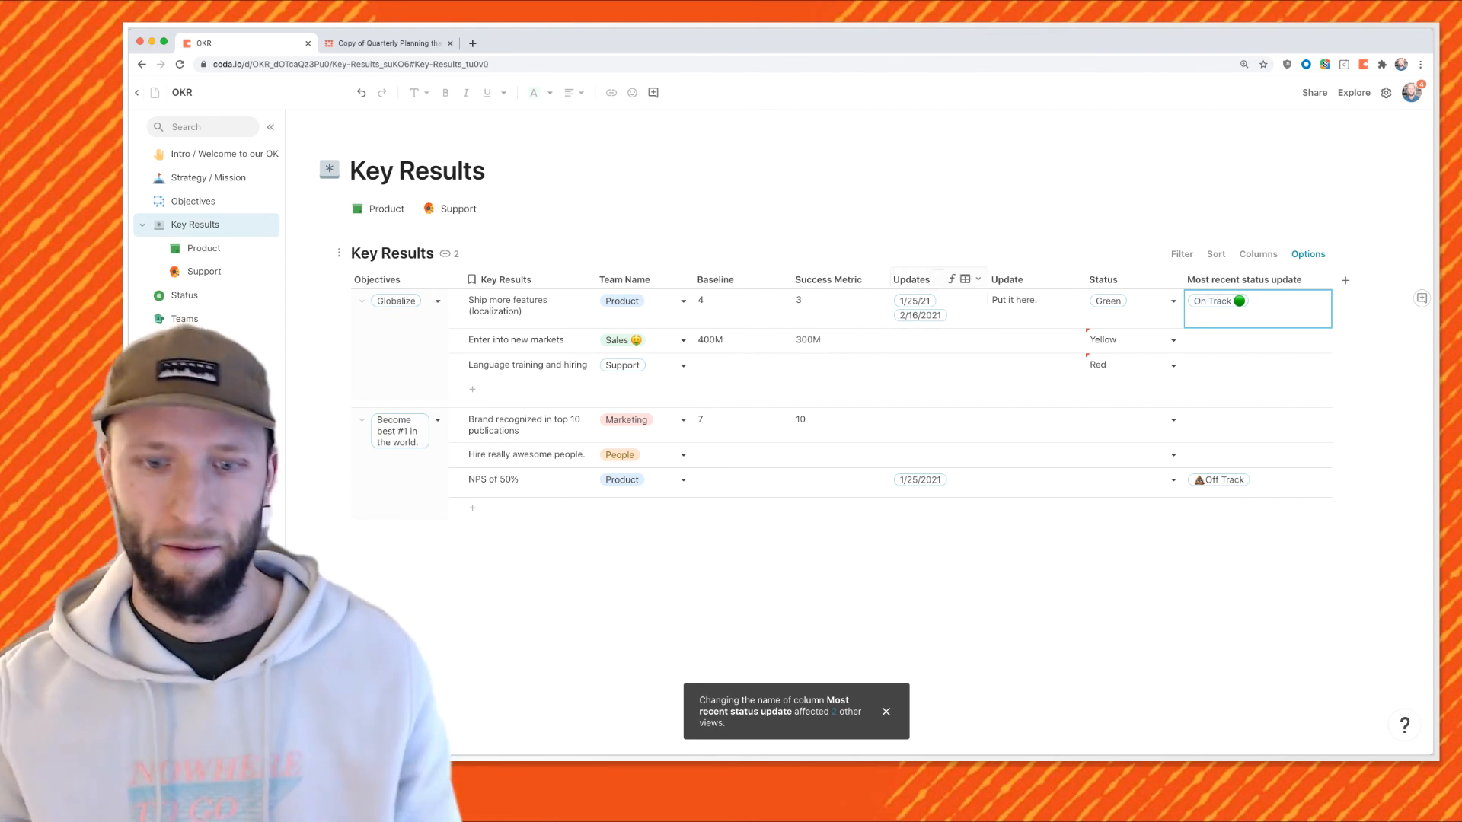
pyautogui.click(930, 280)
pyautogui.keyDown('shift'); pyautogui.click(1122, 279); pyautogui.keyUp('shift')
pyautogui.rightClick(1121, 279)
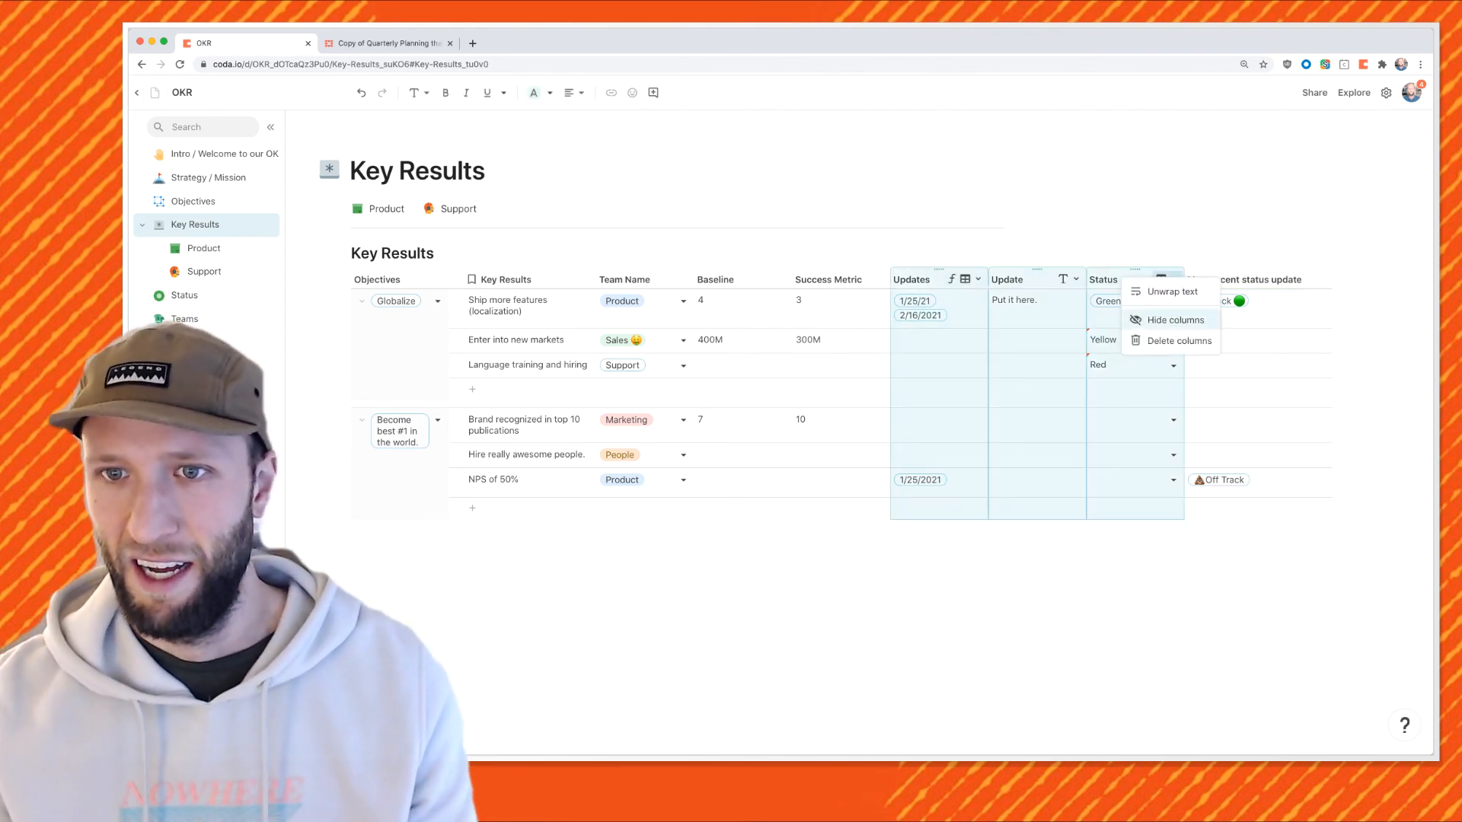
pyautogui.click(1174, 320)
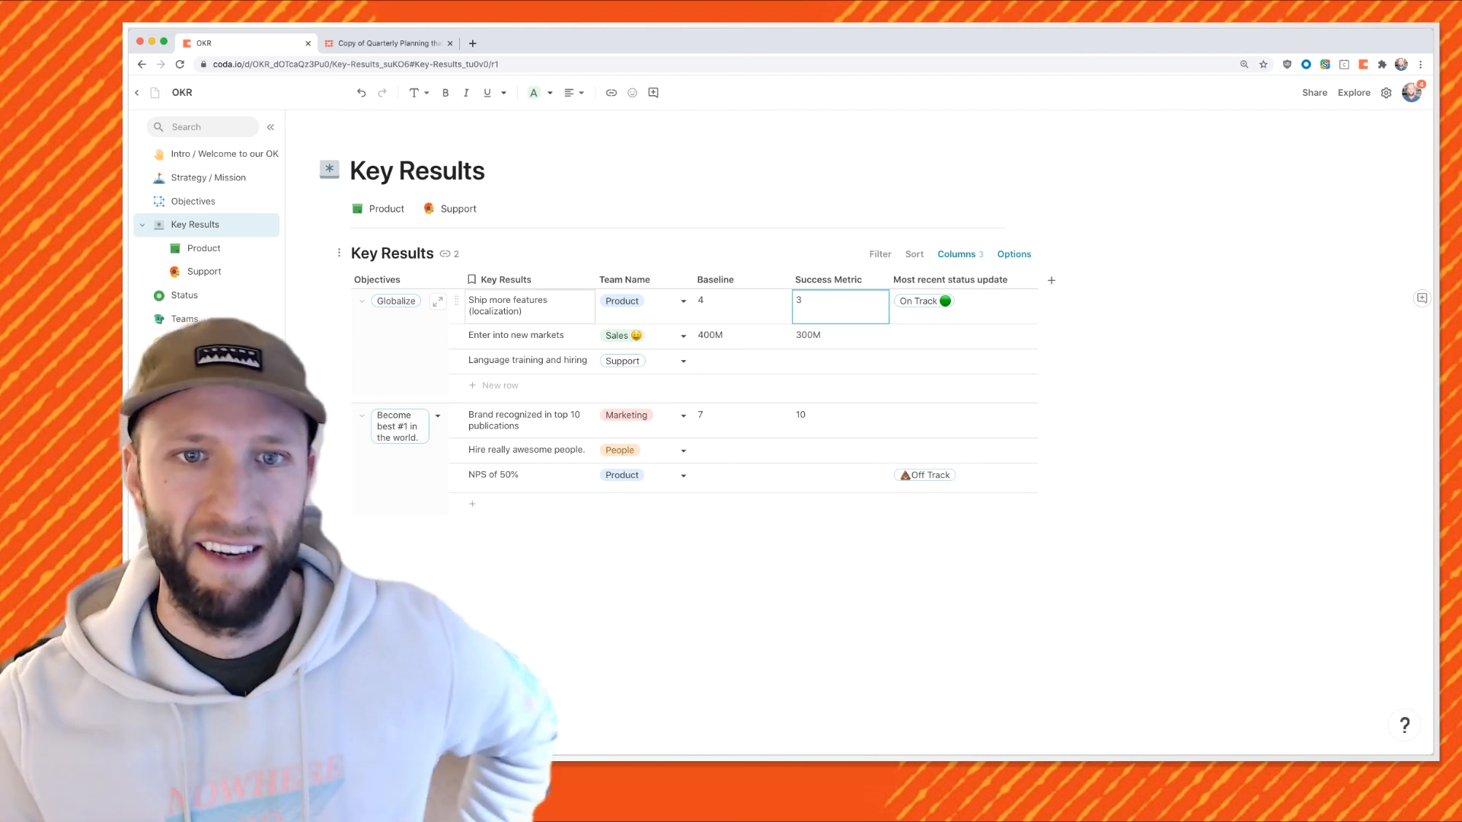
# Add a Yellow-status update to 'Enter into new markets' so its latest status reads Yellow.
pyautogui.click(437, 336)
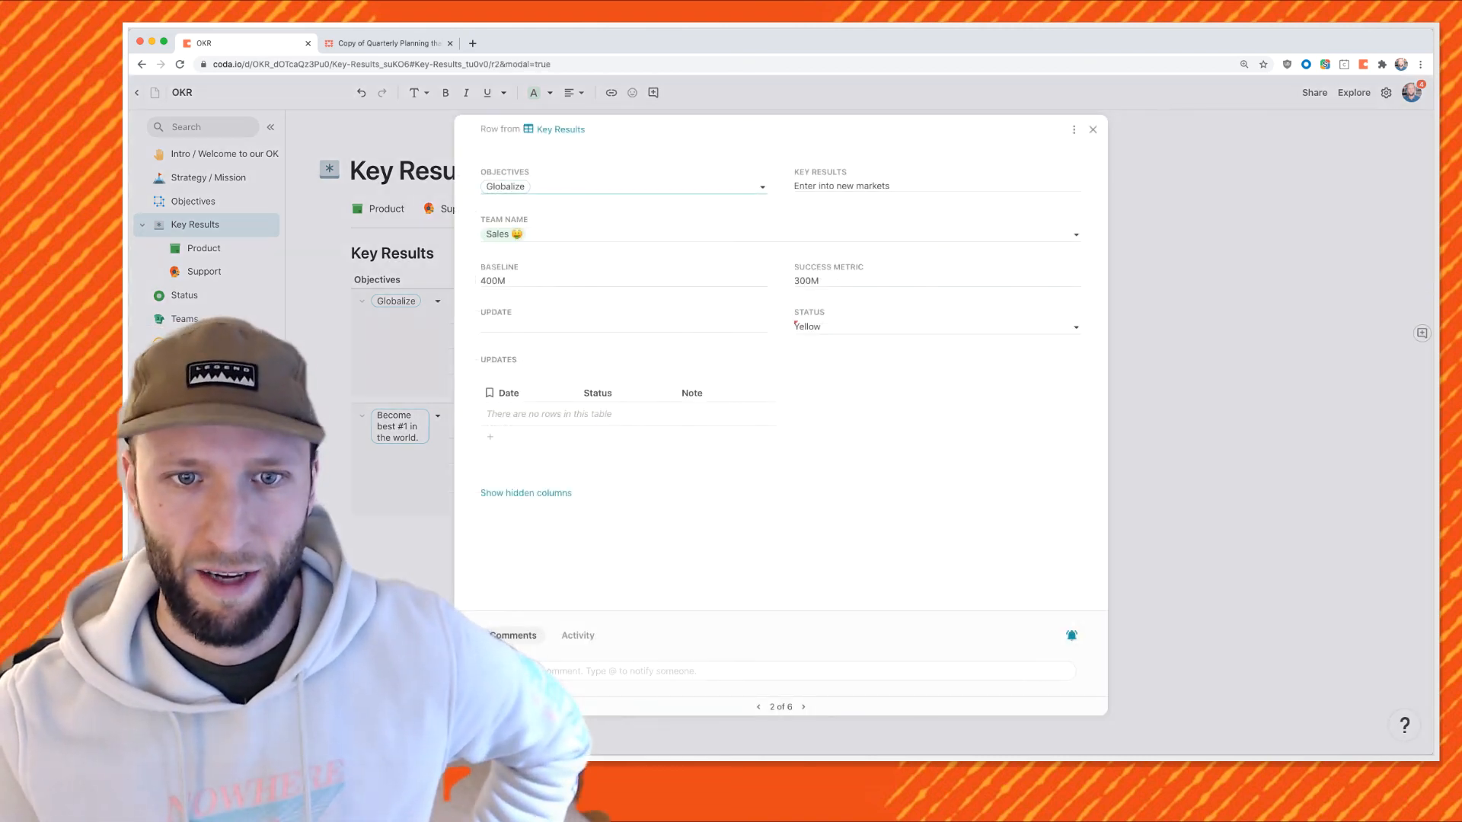
pyautogui.click(518, 437)
pyautogui.click(667, 414)
pyautogui.click(667, 414)
pyautogui.click(603, 450)
pyautogui.press('Escape')
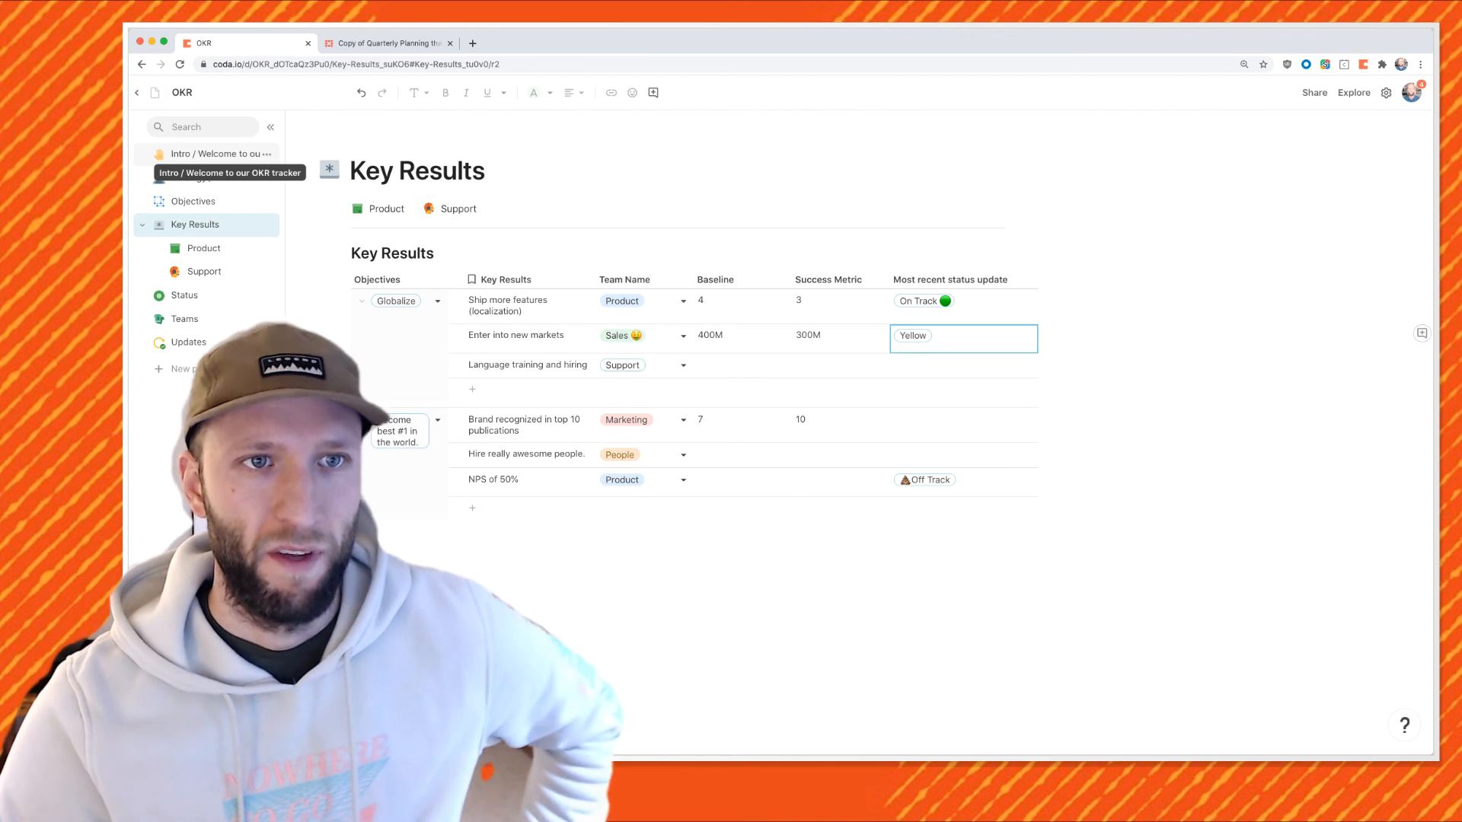
pyautogui.click(217, 154)
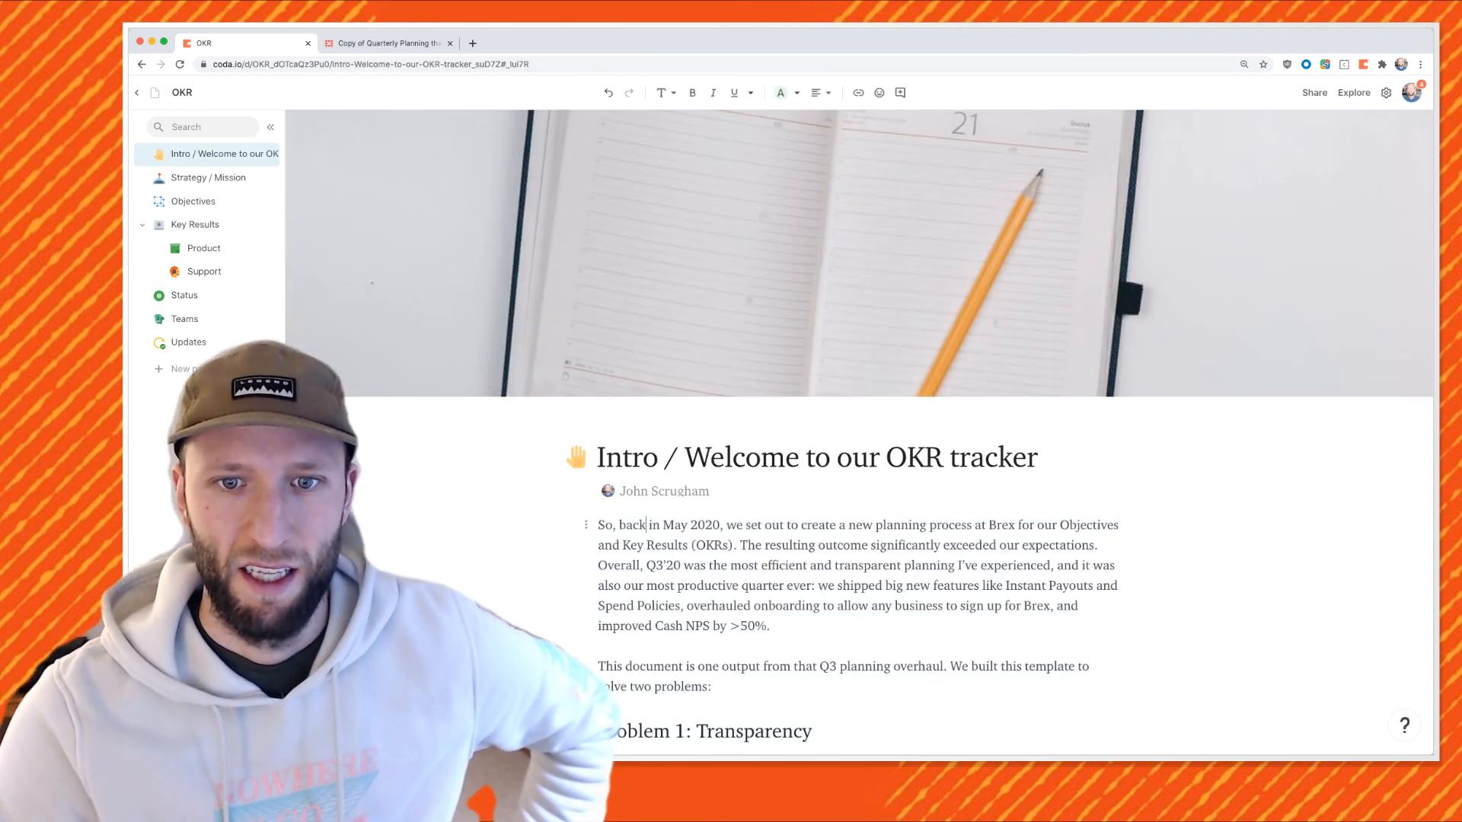
# Give the Objectives table a widened Lookup column pulling each objective's Key Results.
pyautogui.click(210, 177)
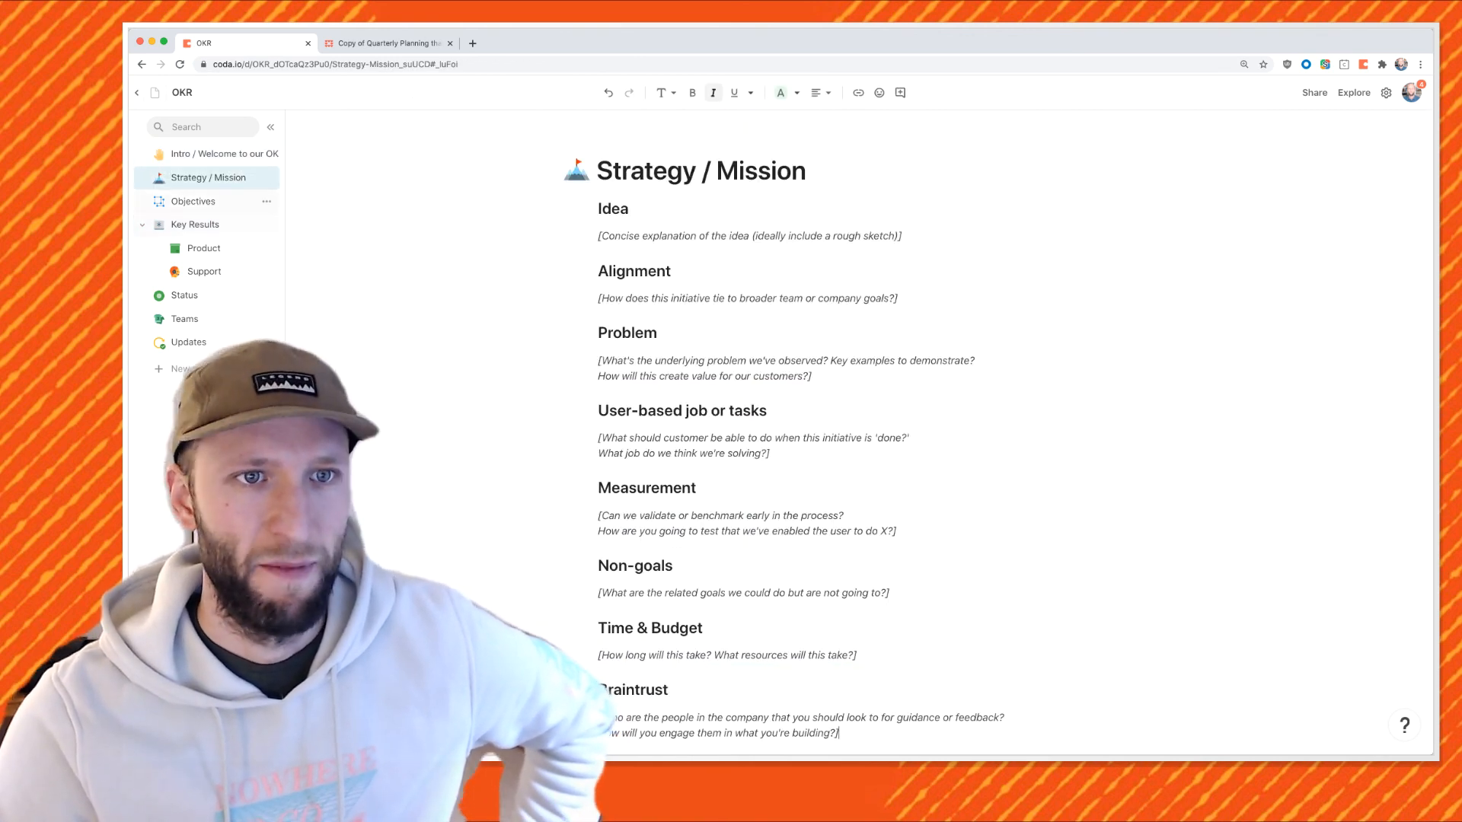
pyautogui.click(193, 200)
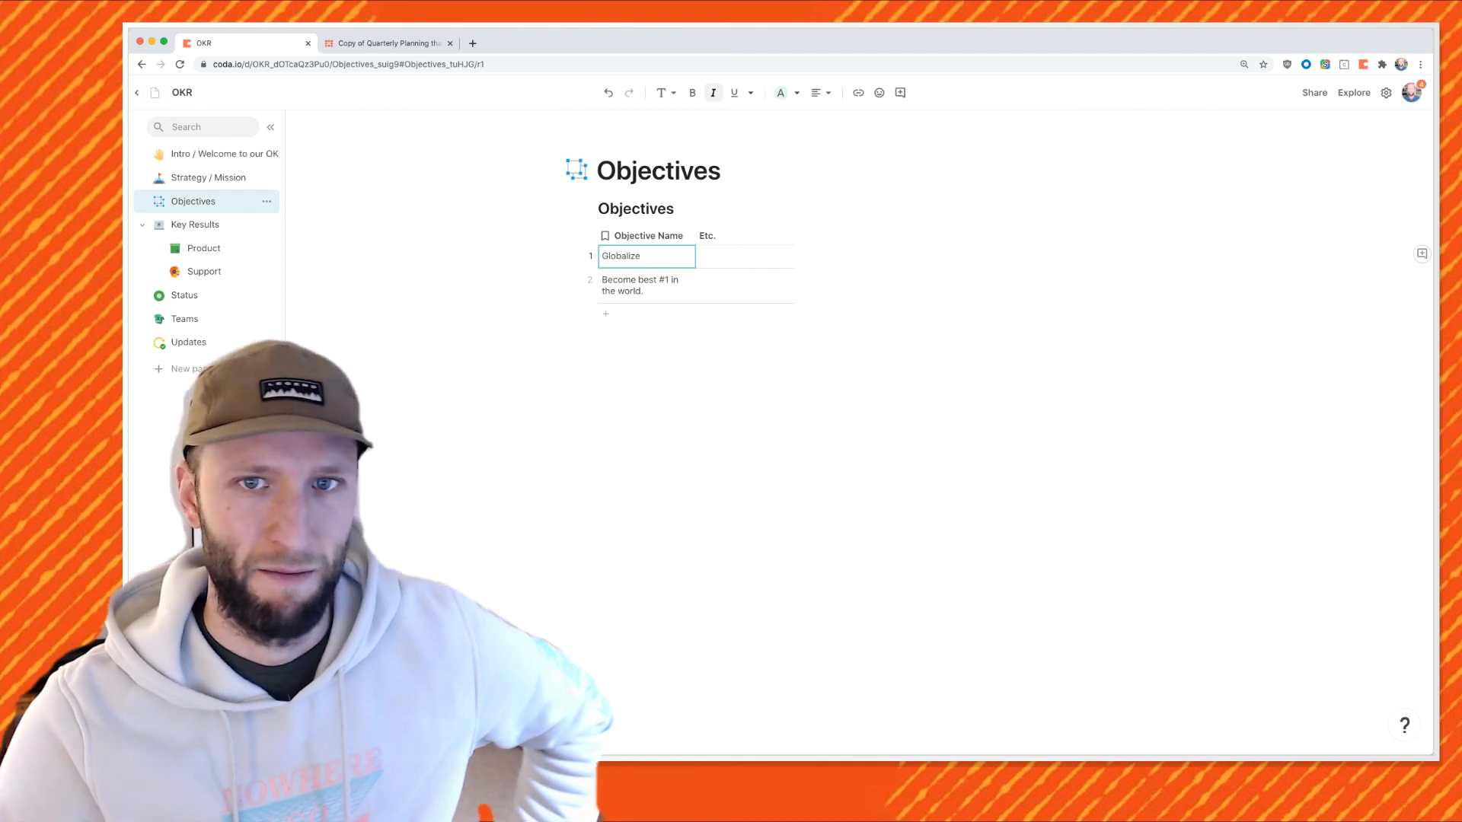
pyautogui.click(806, 236)
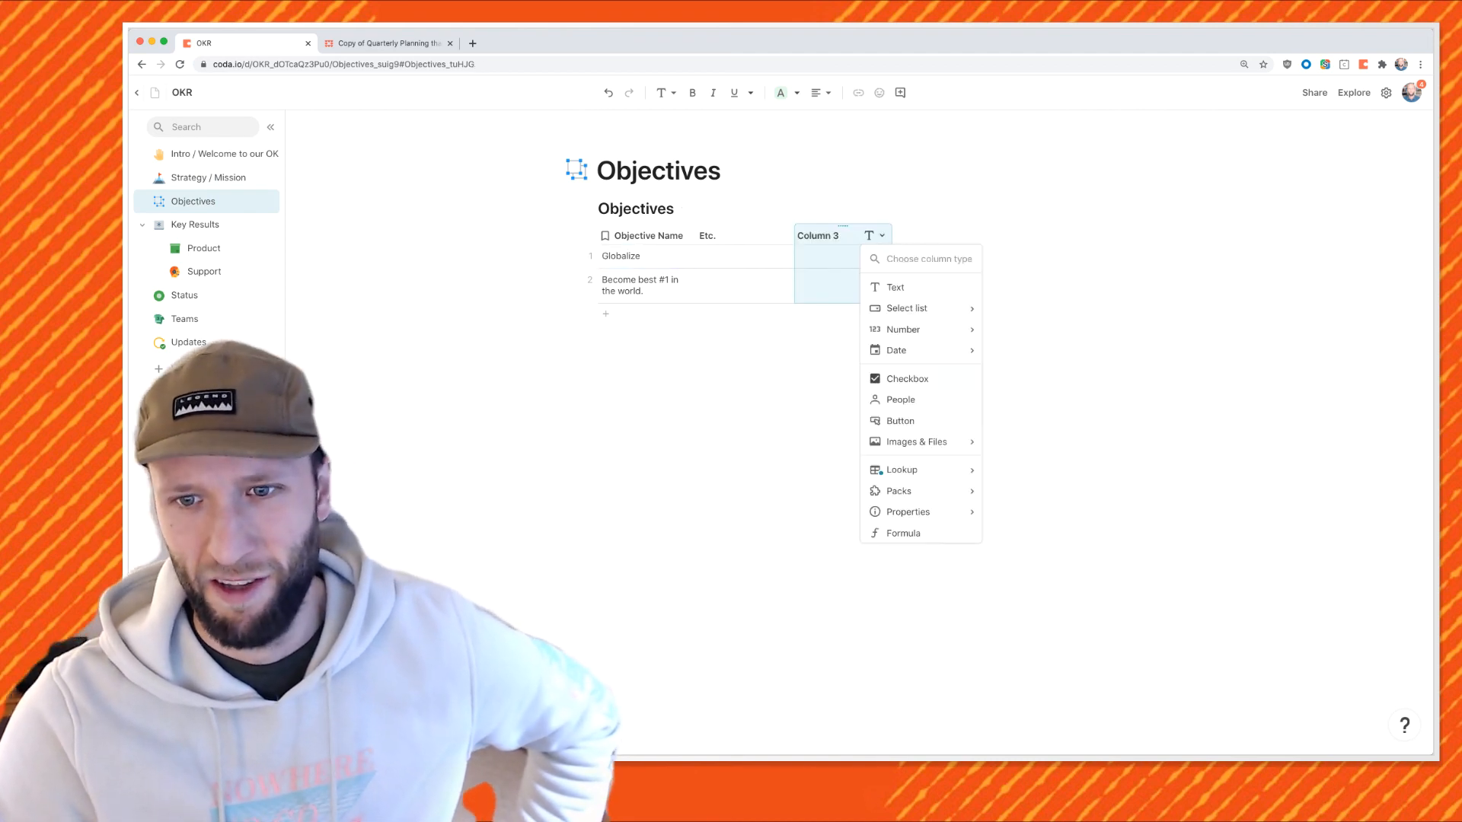
pyautogui.moveTo(906, 469)
pyautogui.click(1058, 491)
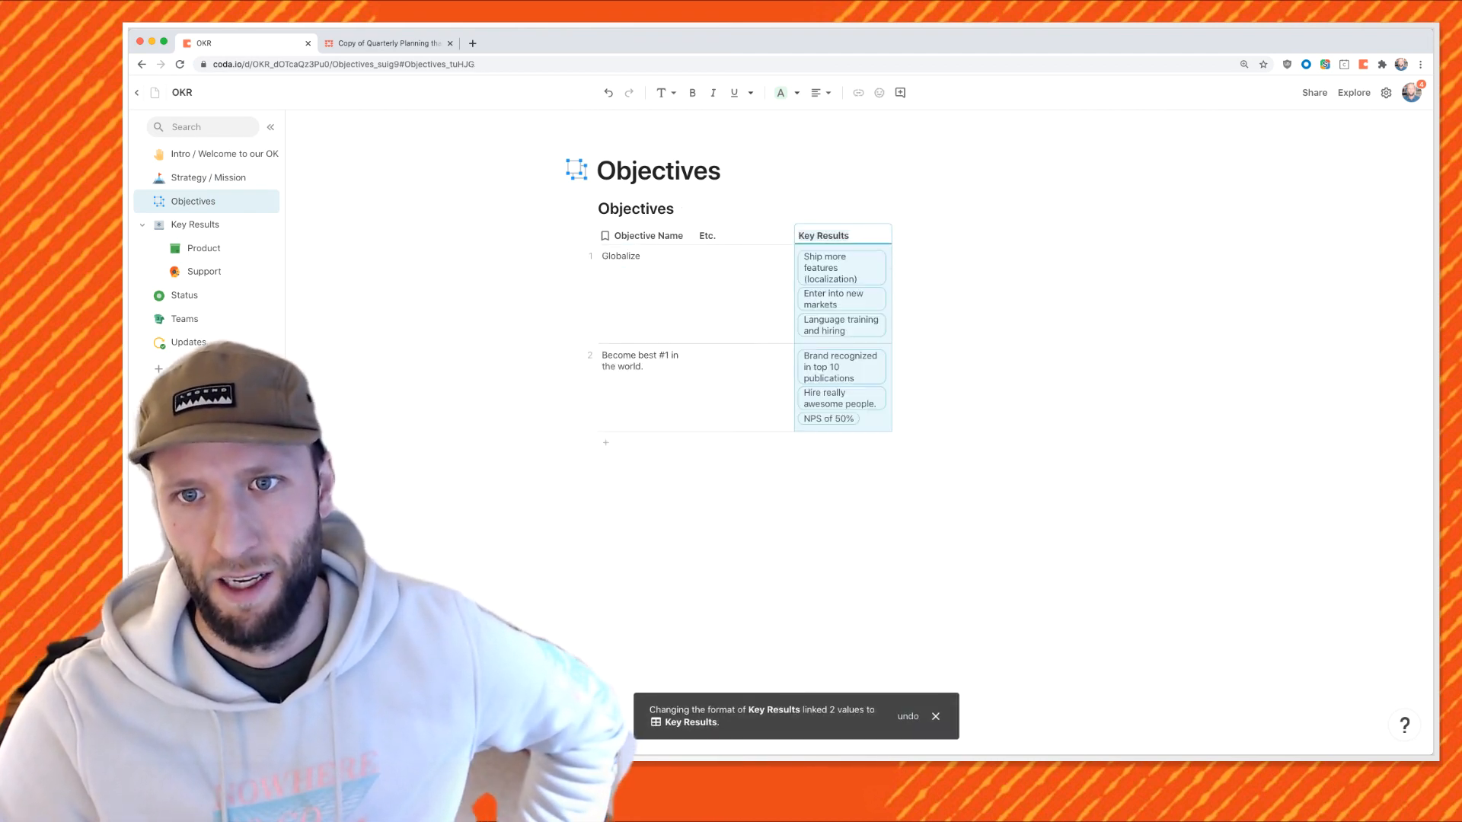
pyautogui.moveTo(891, 236); pyautogui.dragTo(951, 236)
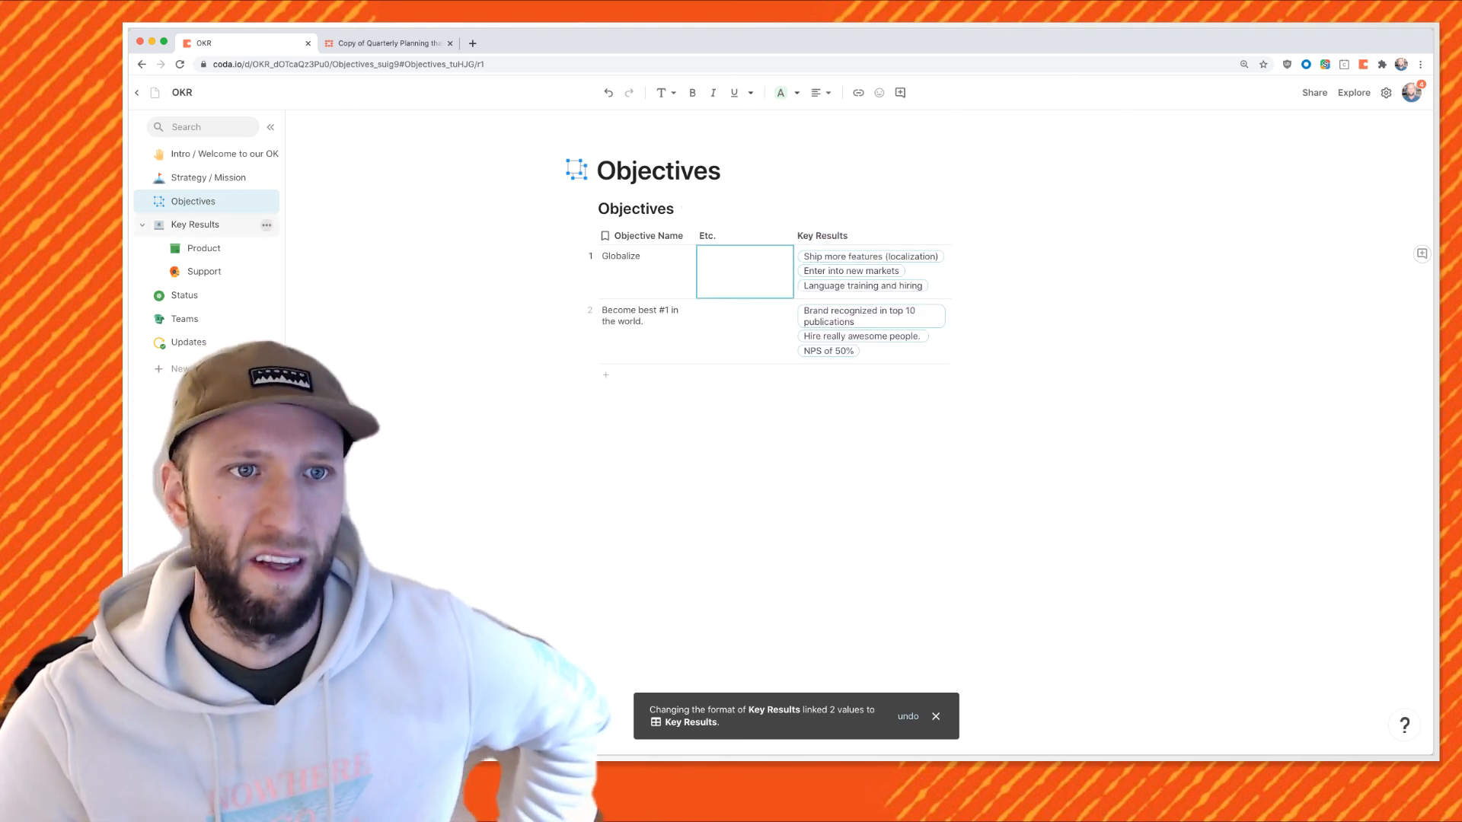
pyautogui.click(194, 224)
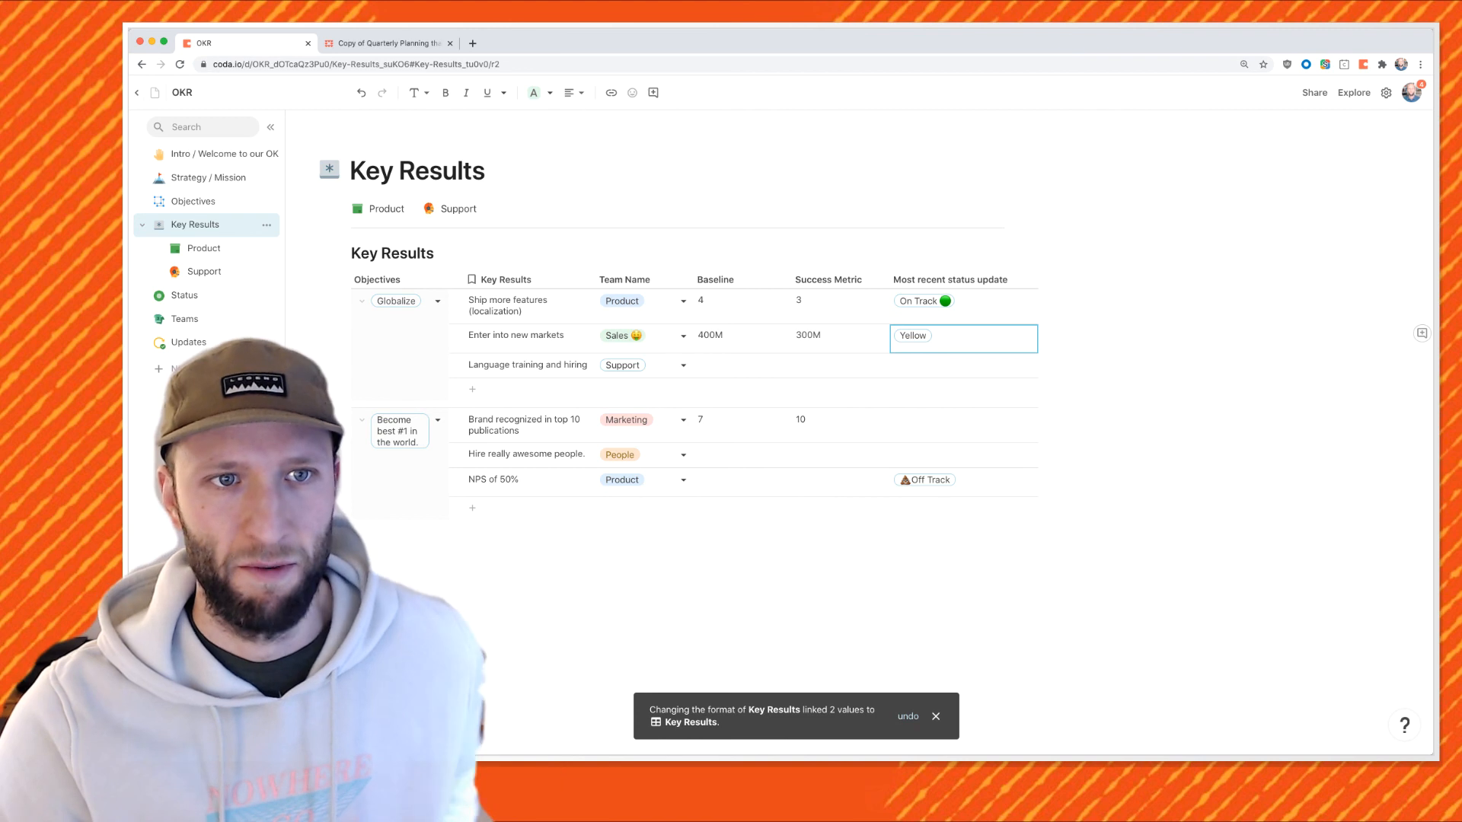
pyautogui.click(204, 248)
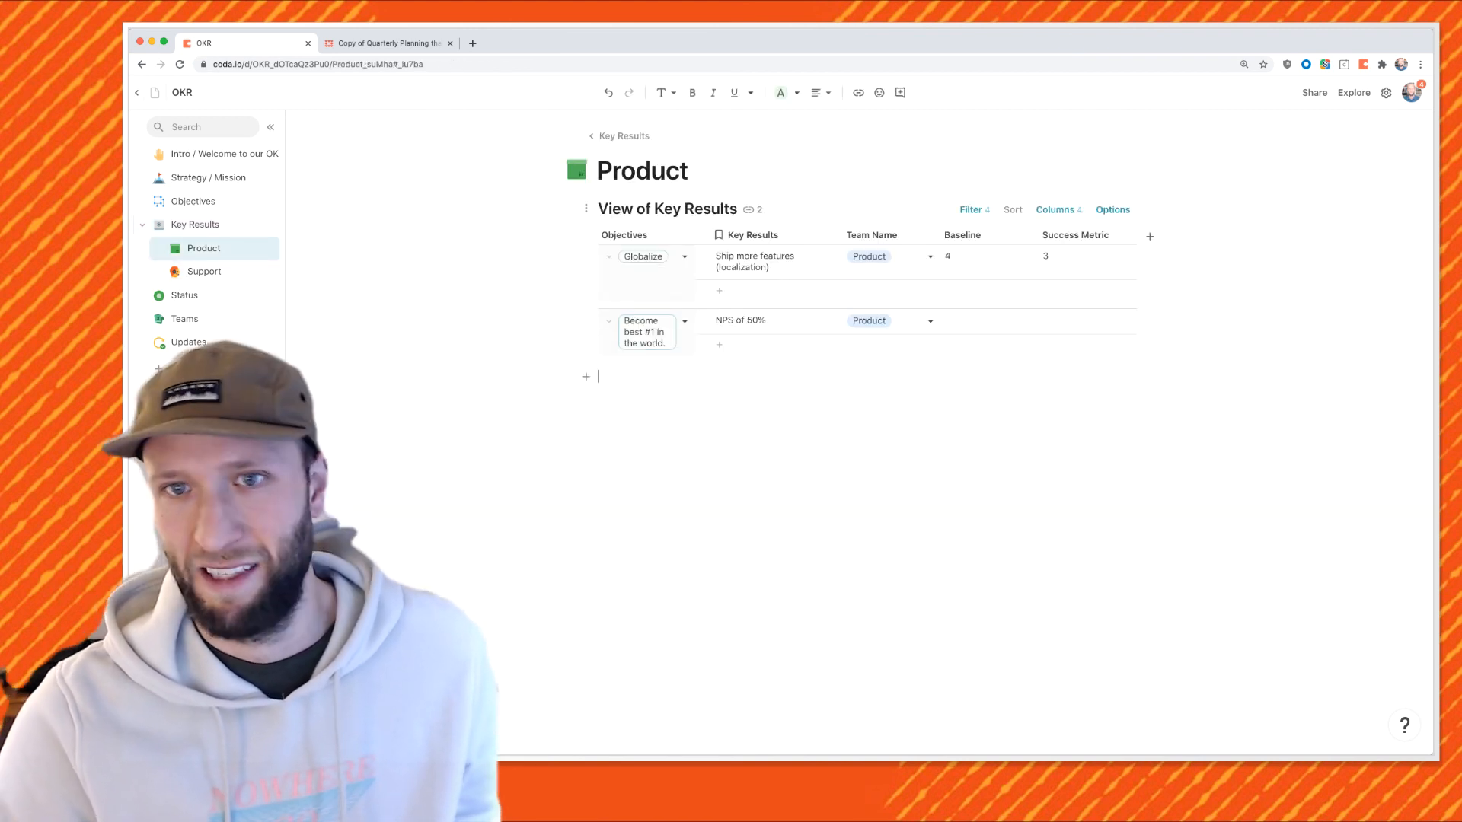
# Paste a handshake image onto new empty lines above the Product page's Key Results view.
pyautogui.click(691, 170)
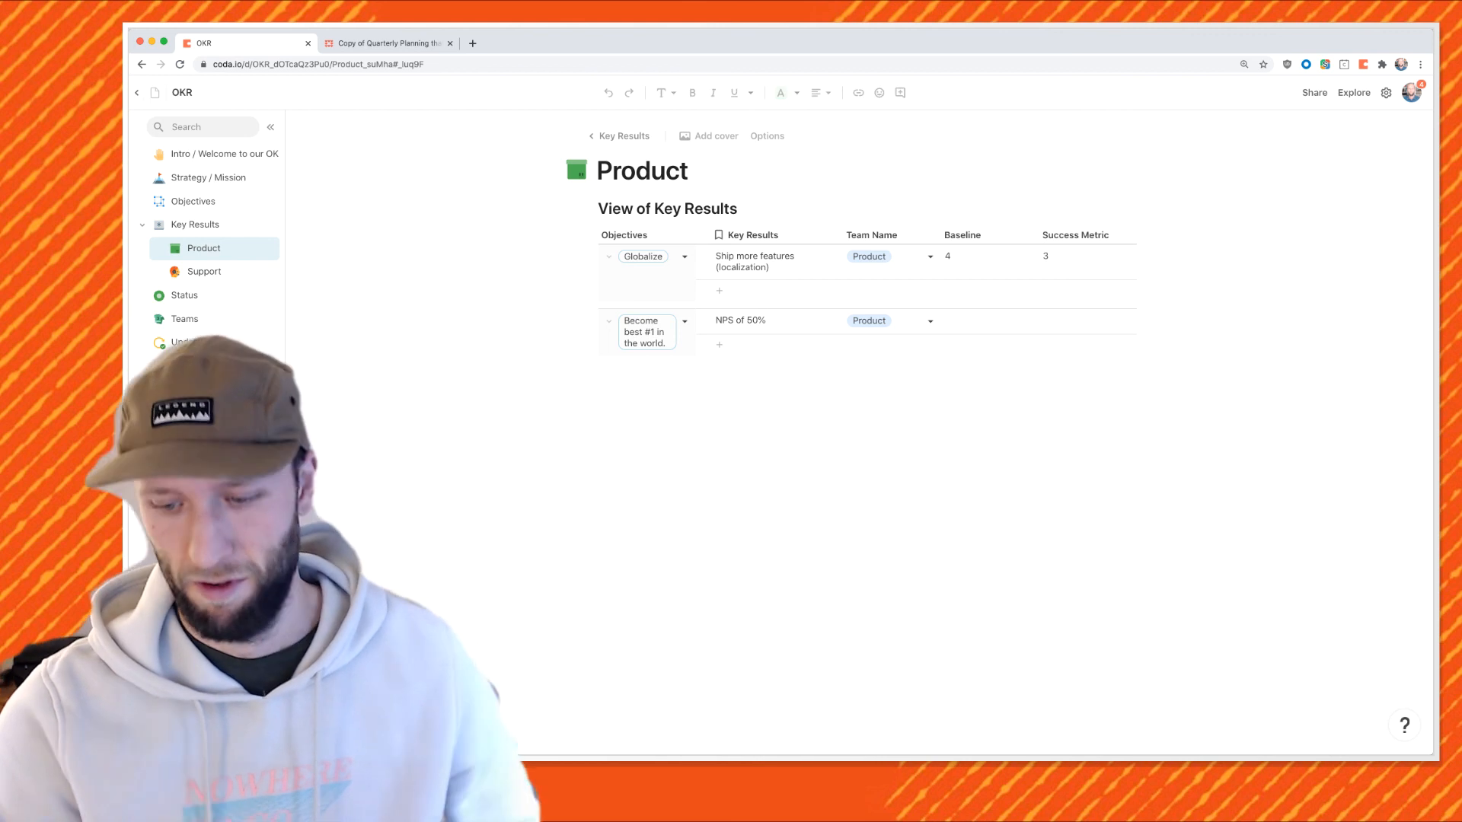
pyautogui.press('Return')
pyautogui.press('Return')
pyautogui.press('Return')
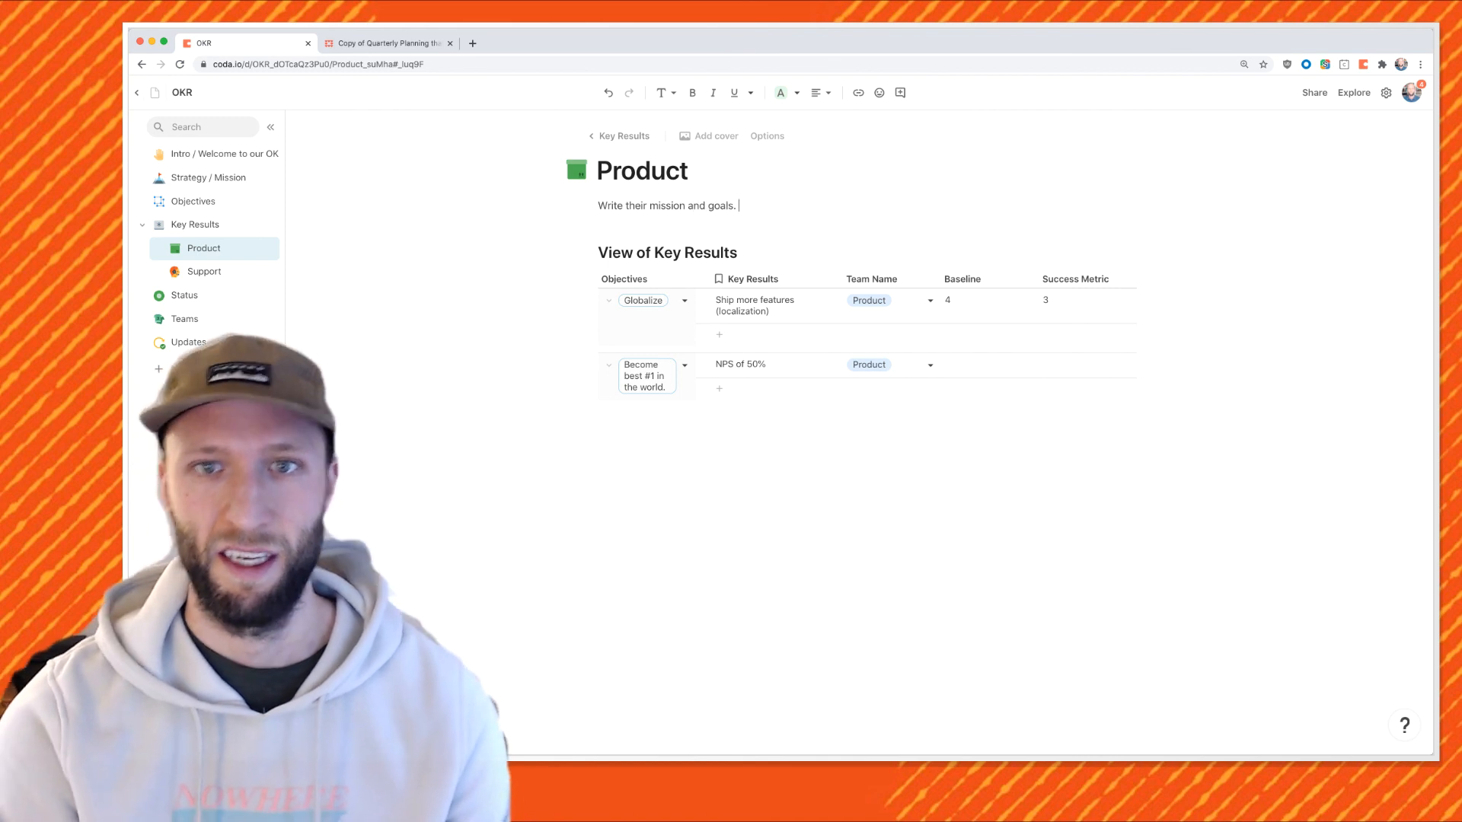
pyautogui.press('Return')
pyautogui.press('Return')
pyautogui.write('/image')
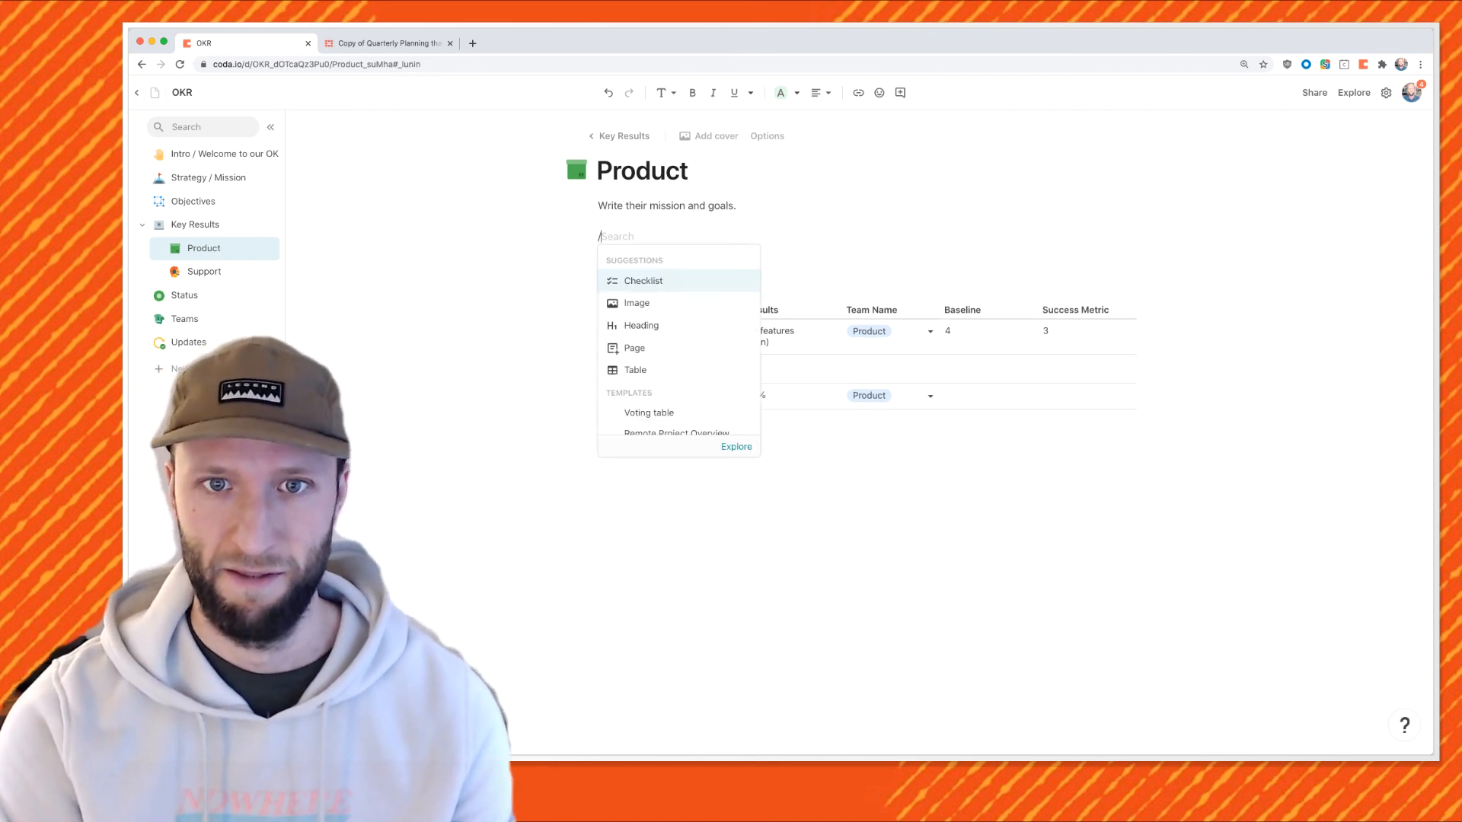
pyautogui.press('BackSpace')
pyautogui.press('BackSpace')
pyautogui.press('BackSpace')
pyautogui.press('BackSpace')
pyautogui.press('BackSpace')
pyautogui.press('BackSpace')
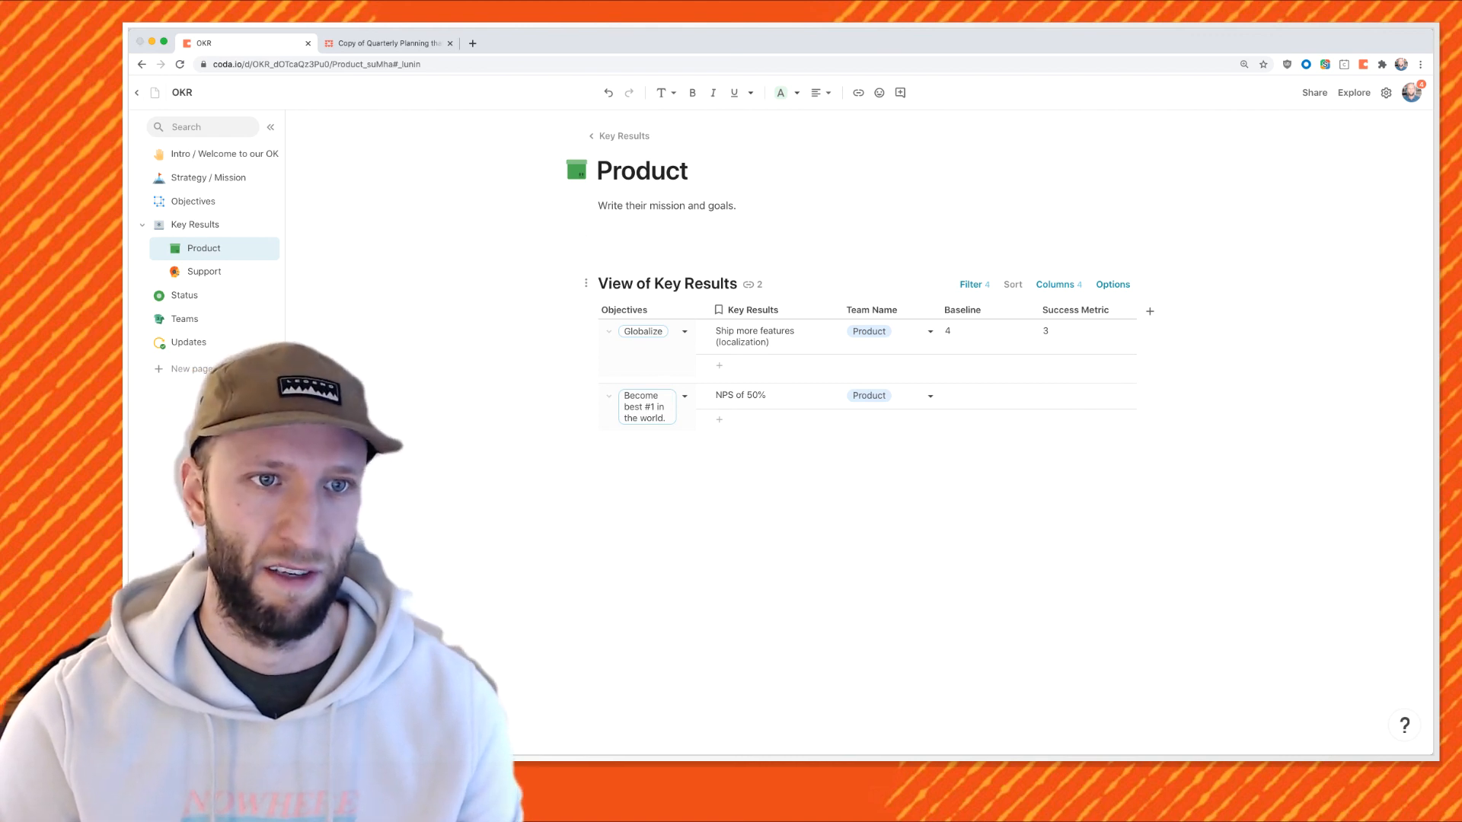
pyautogui.press('super+Tab')
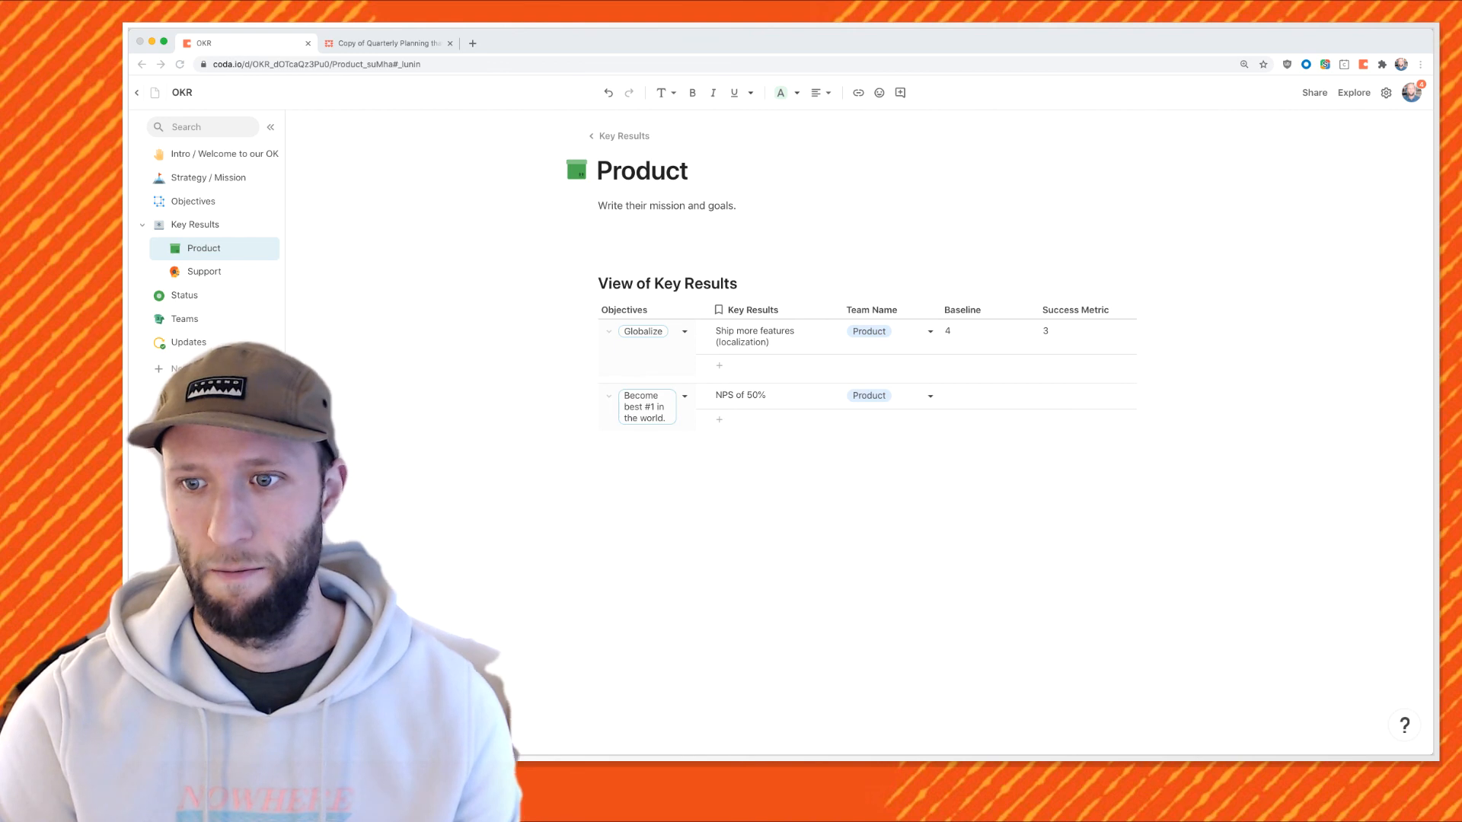
pyautogui.press('super+Tab')
pyautogui.press('super+v')
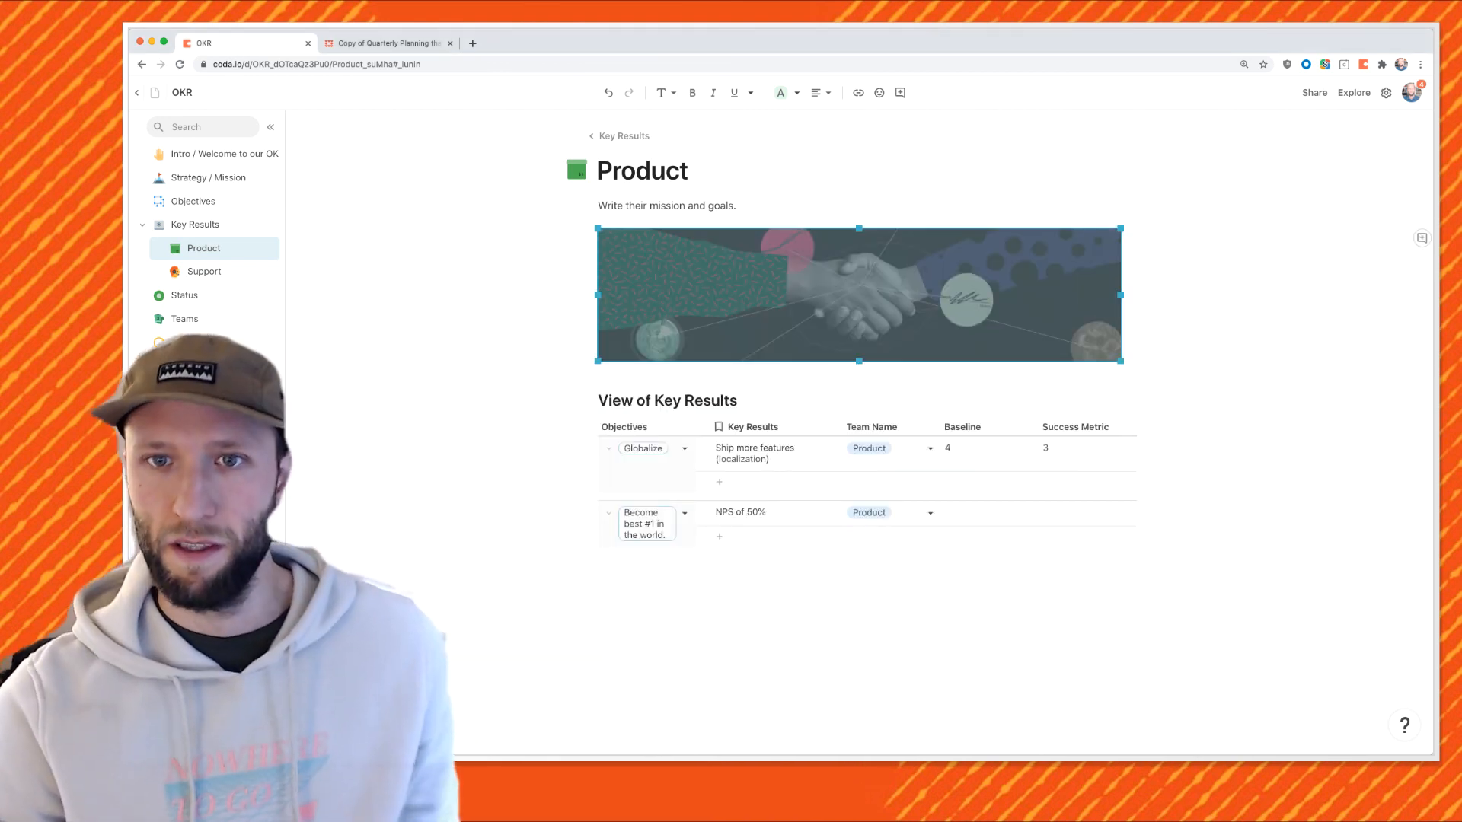
pyautogui.click(204, 271)
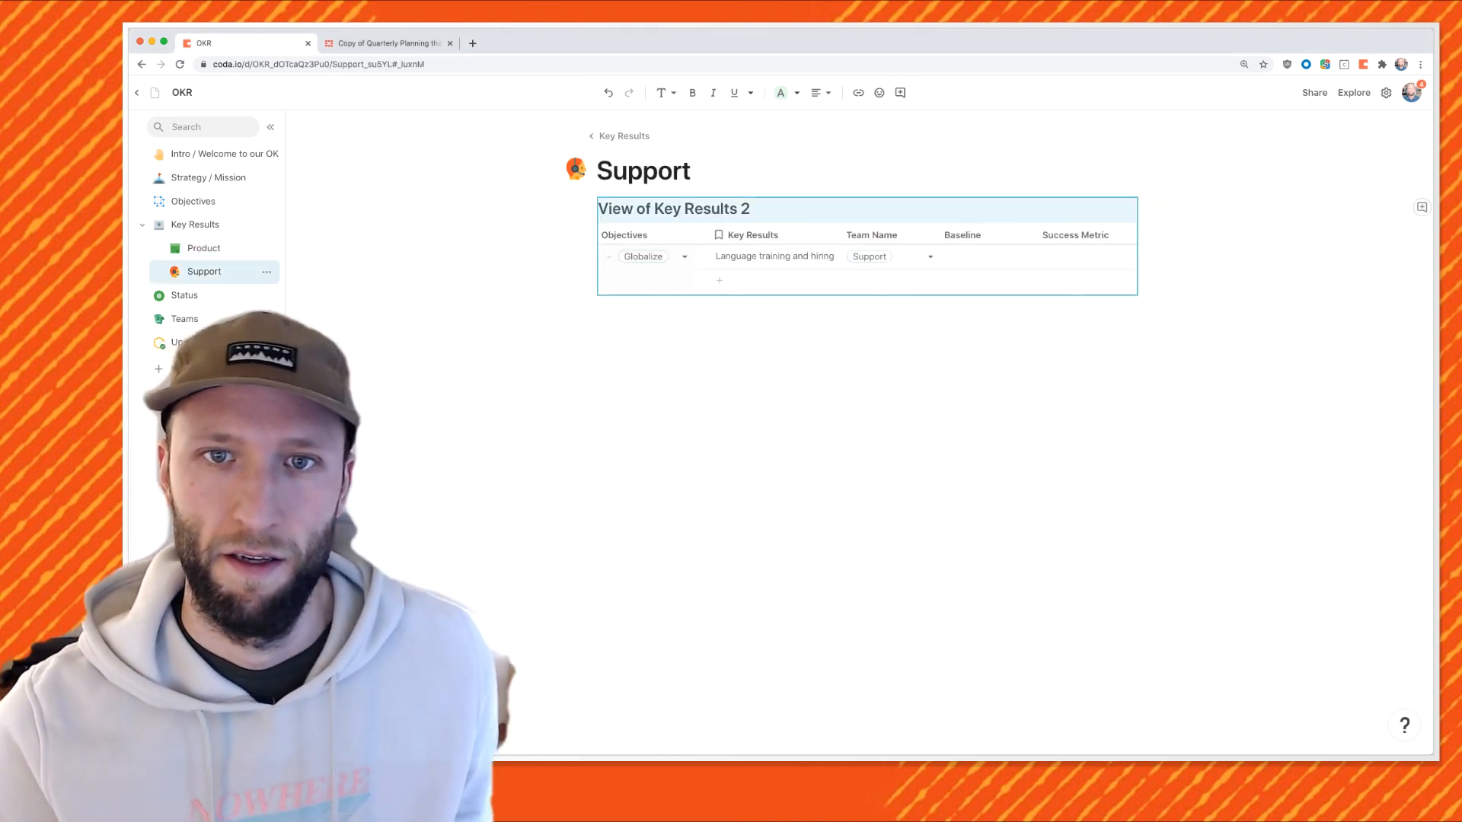
# Create a 'Base Tables' page and nest the Status, Teams and Updates pages under it.
pyautogui.click(185, 295)
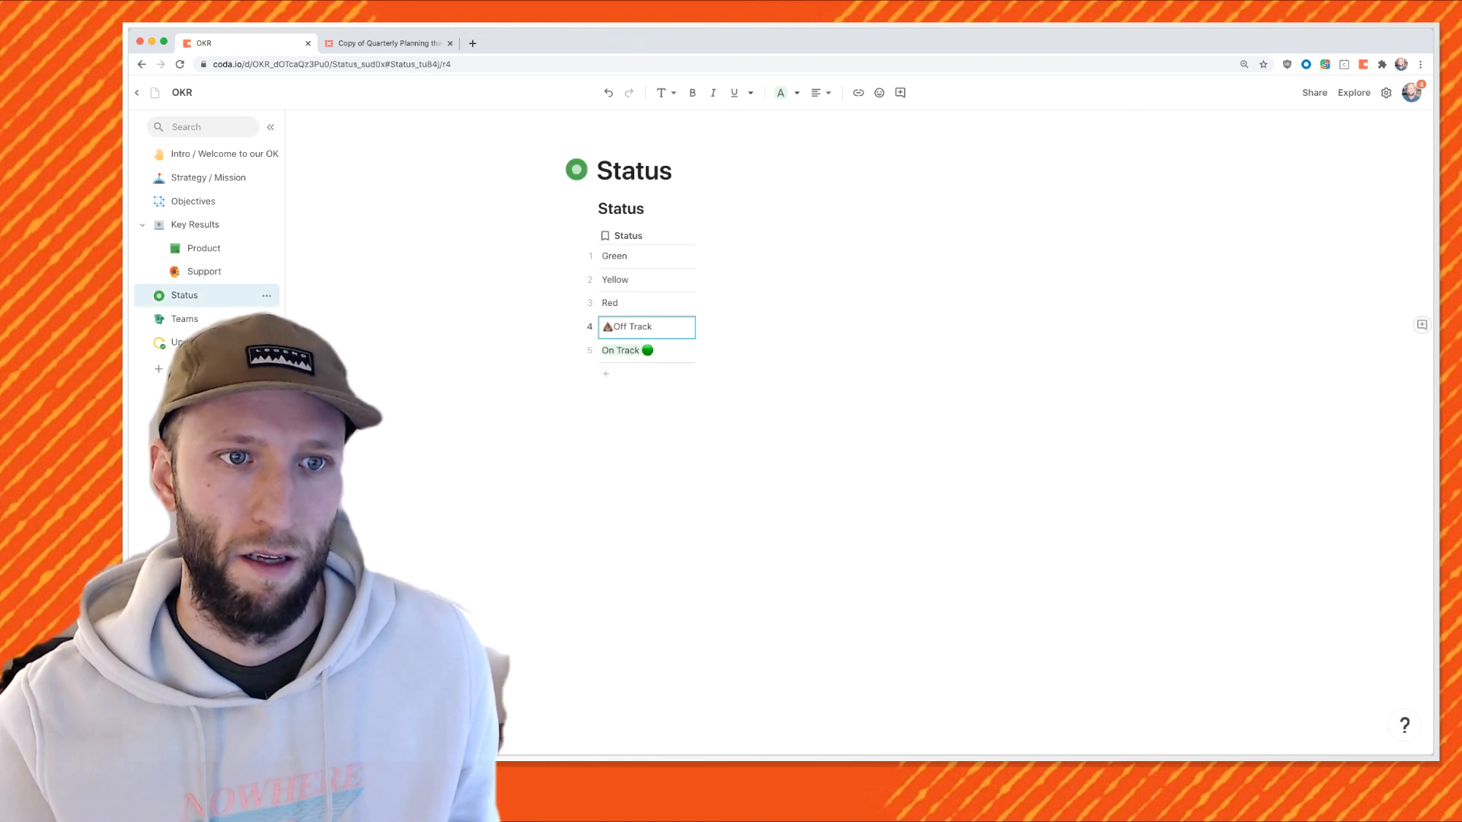
pyautogui.click(184, 318)
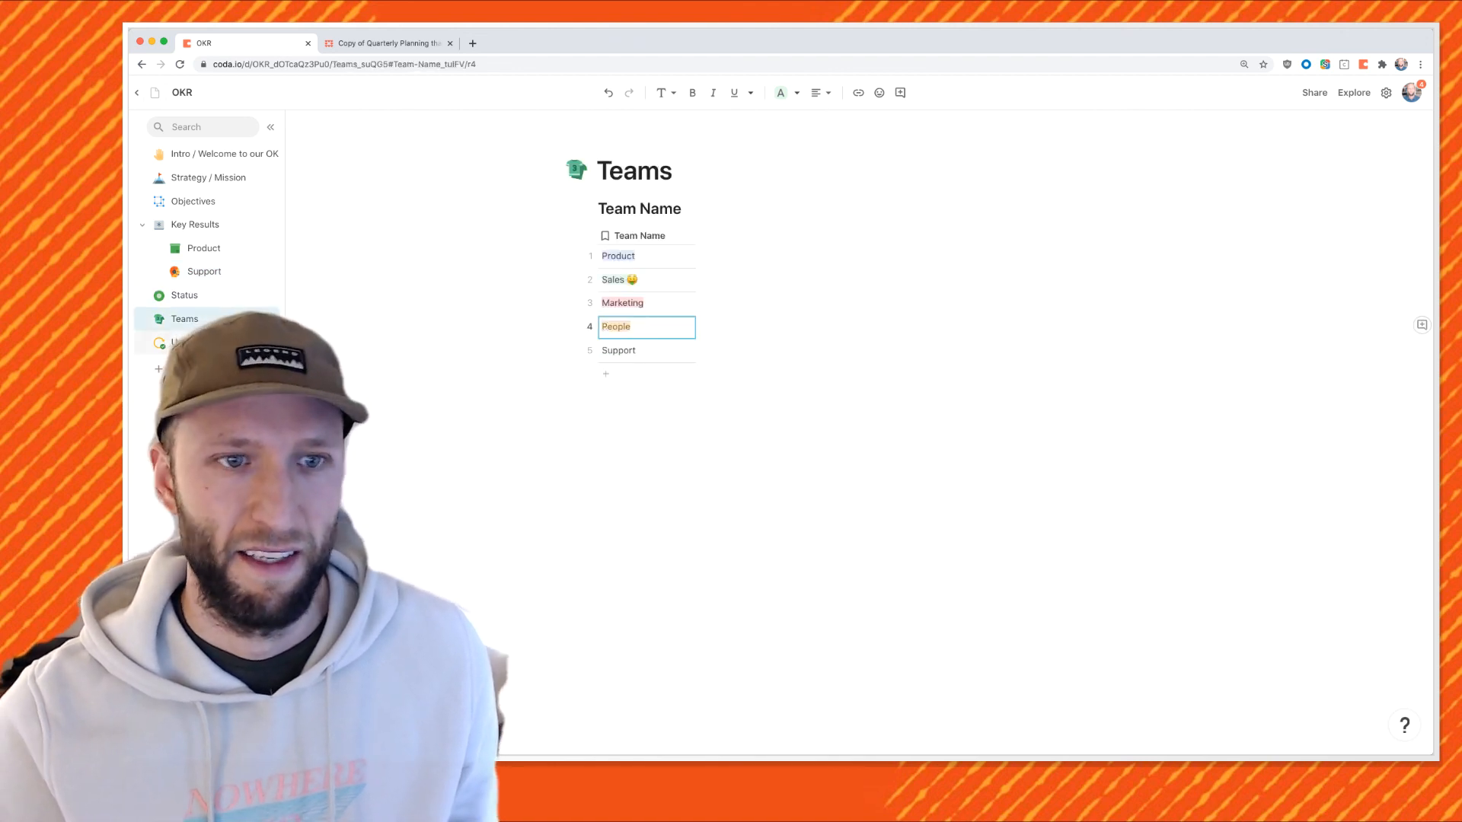
pyautogui.click(186, 342)
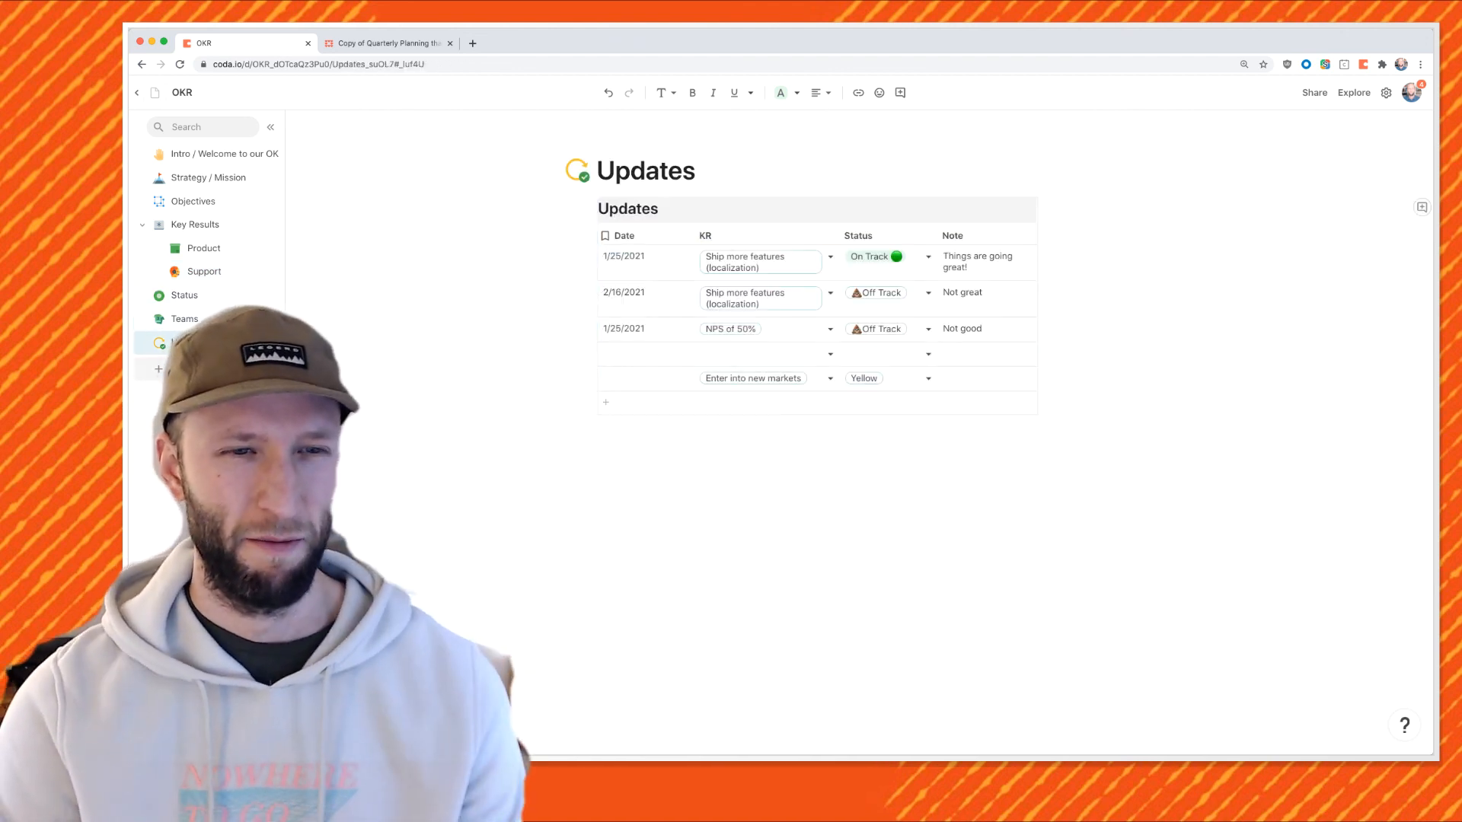
pyautogui.click(188, 369)
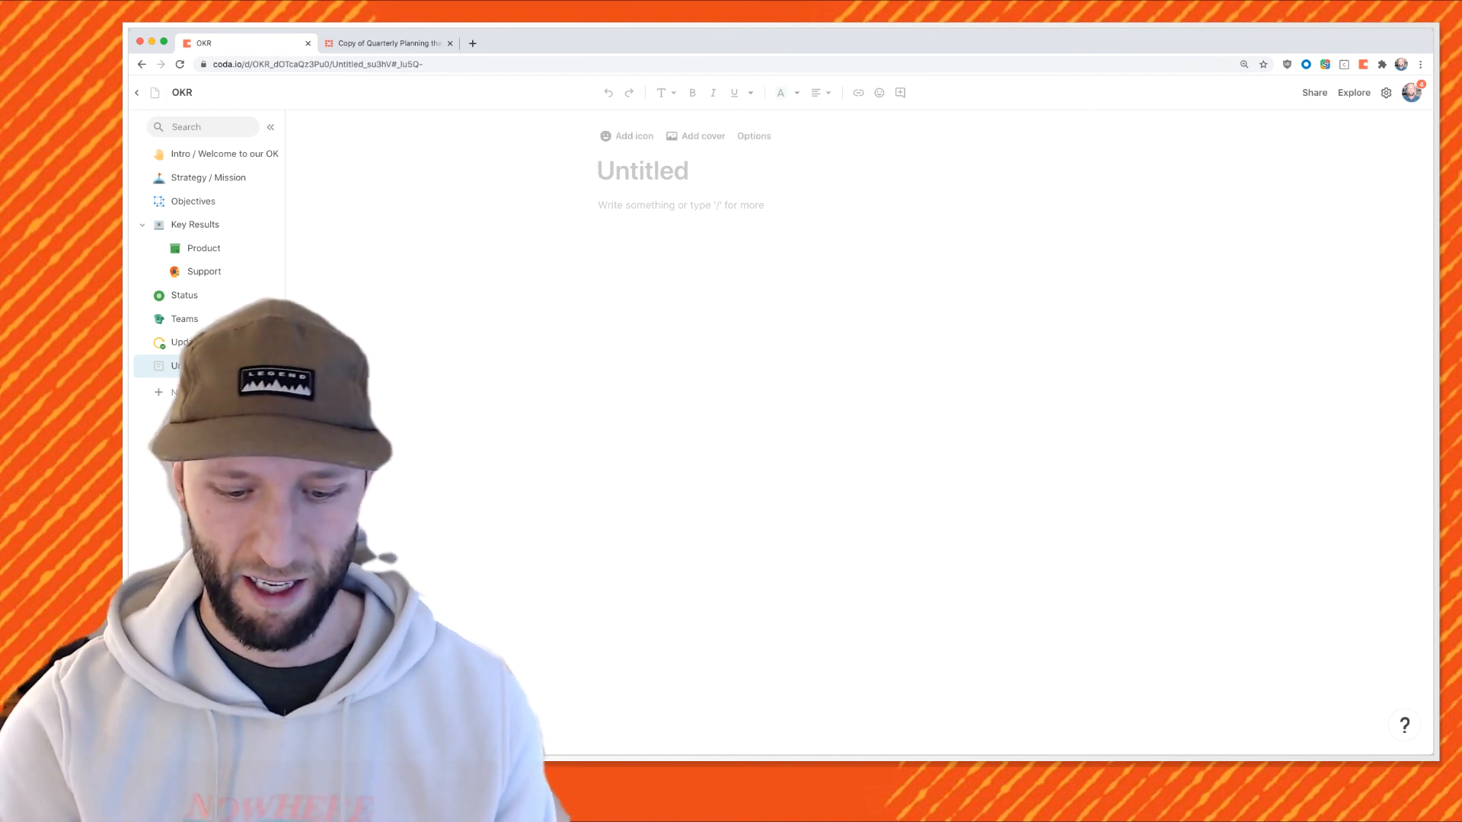
pyautogui.write('Base Tables')
pyautogui.press('Return')
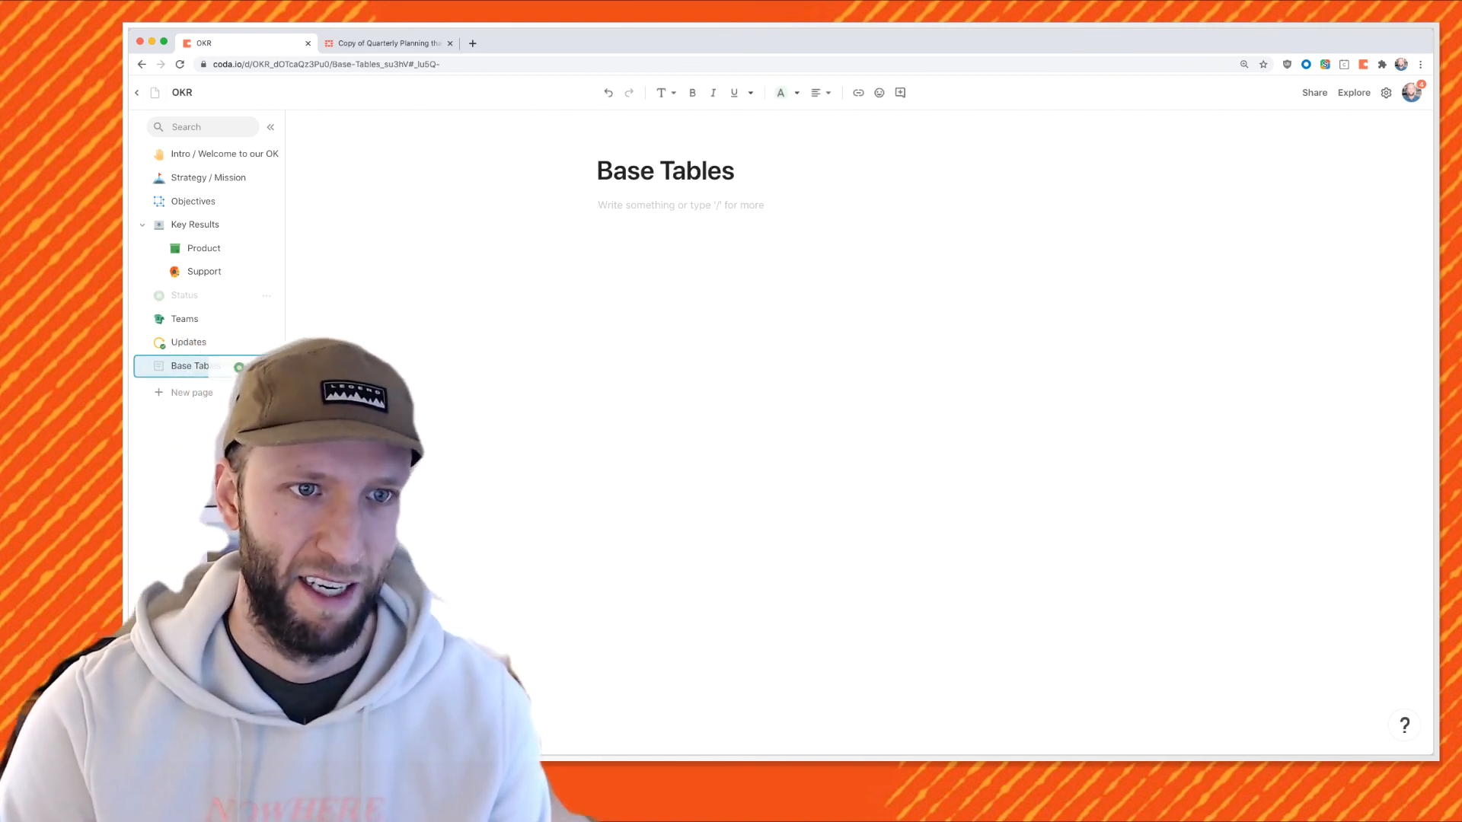
pyautogui.moveTo(236, 367); pyautogui.dragTo(232, 365)
pyautogui.moveTo(184, 294); pyautogui.dragTo(228, 327)
# Give Base Tables a table-with-gear icon and the OKR doc a purple rocket icon.
pyautogui.click(158, 295)
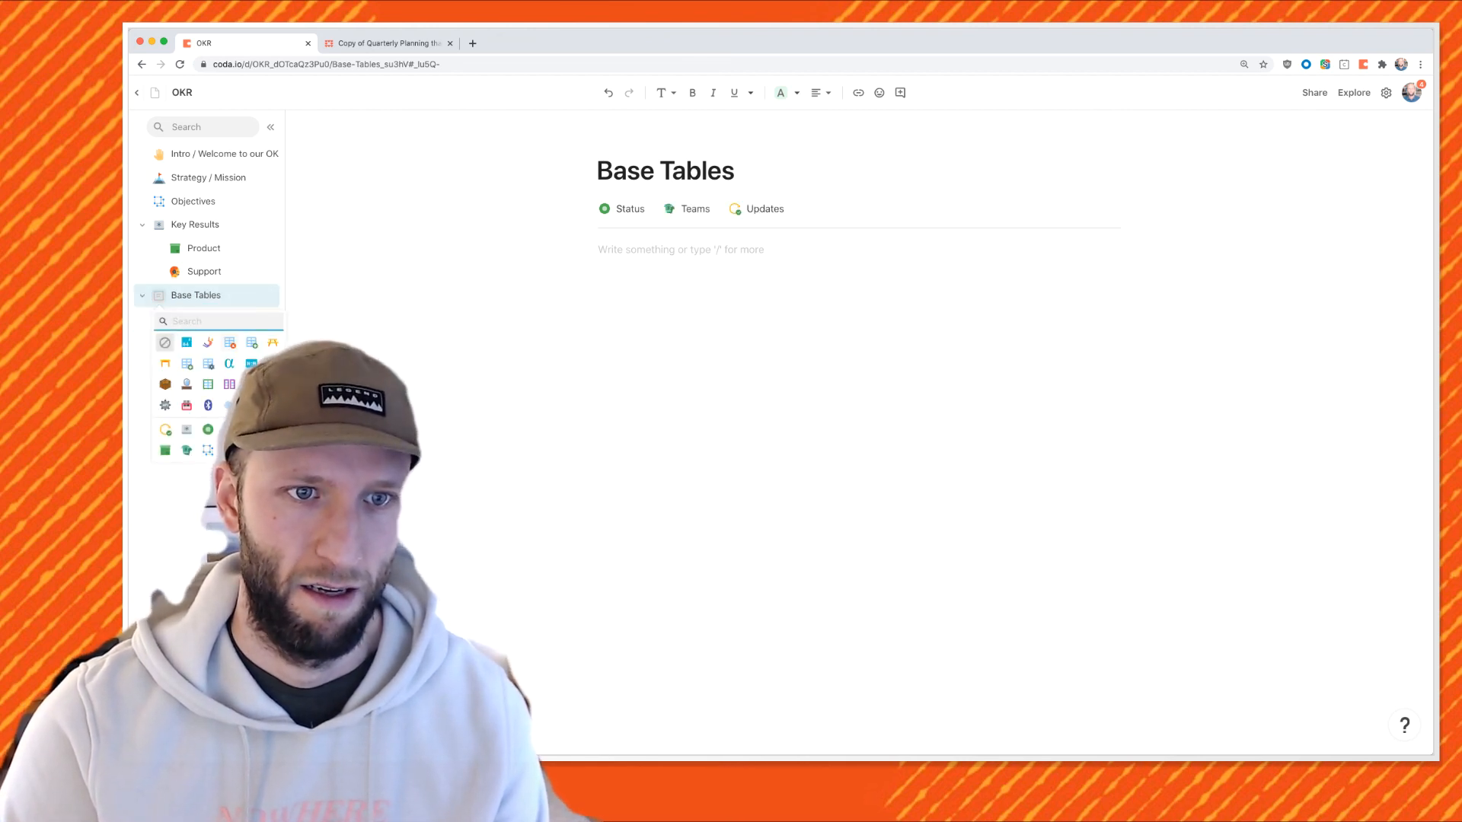
pyautogui.click(208, 363)
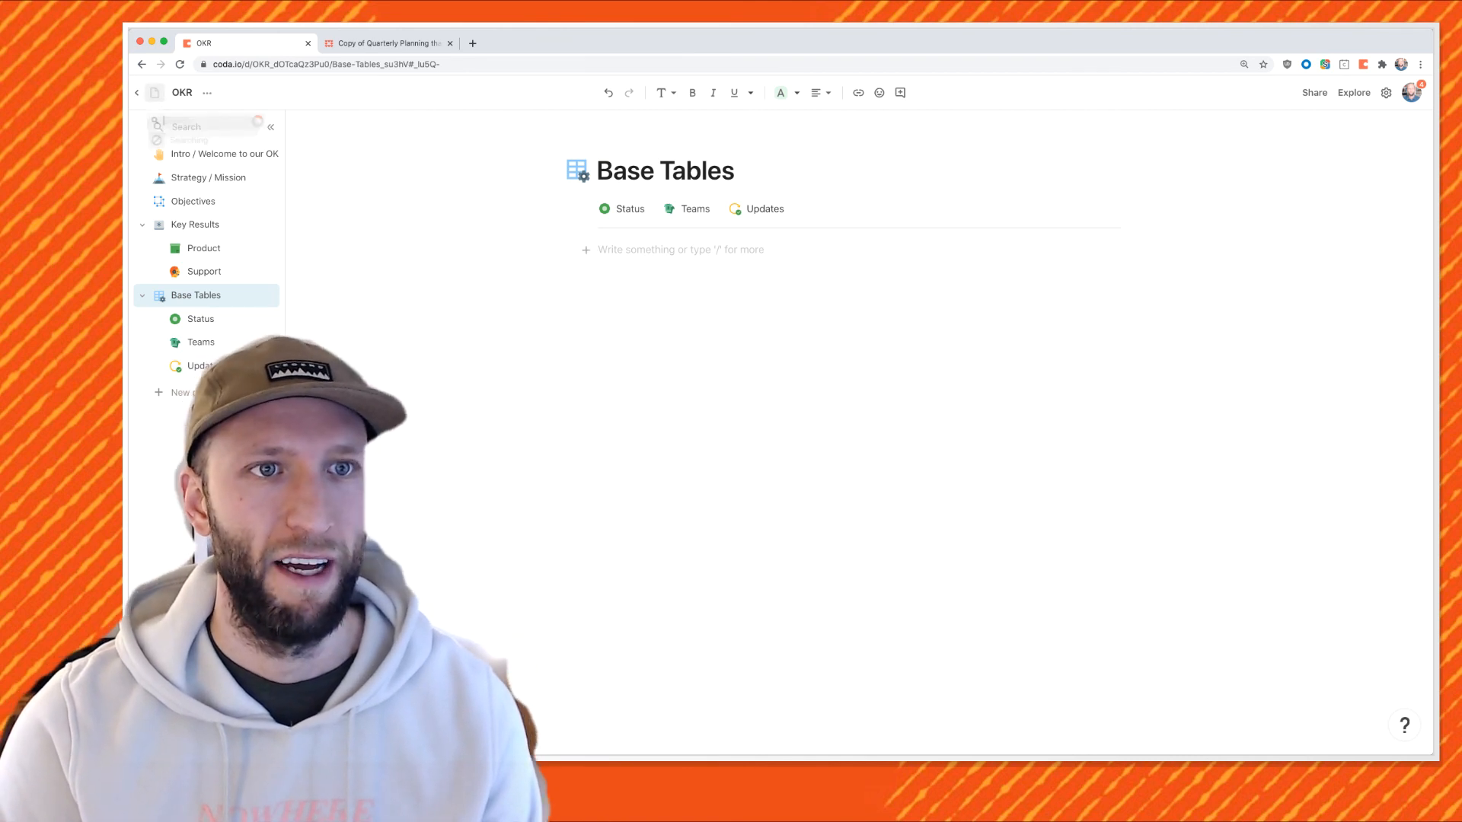
pyautogui.click(155, 92)
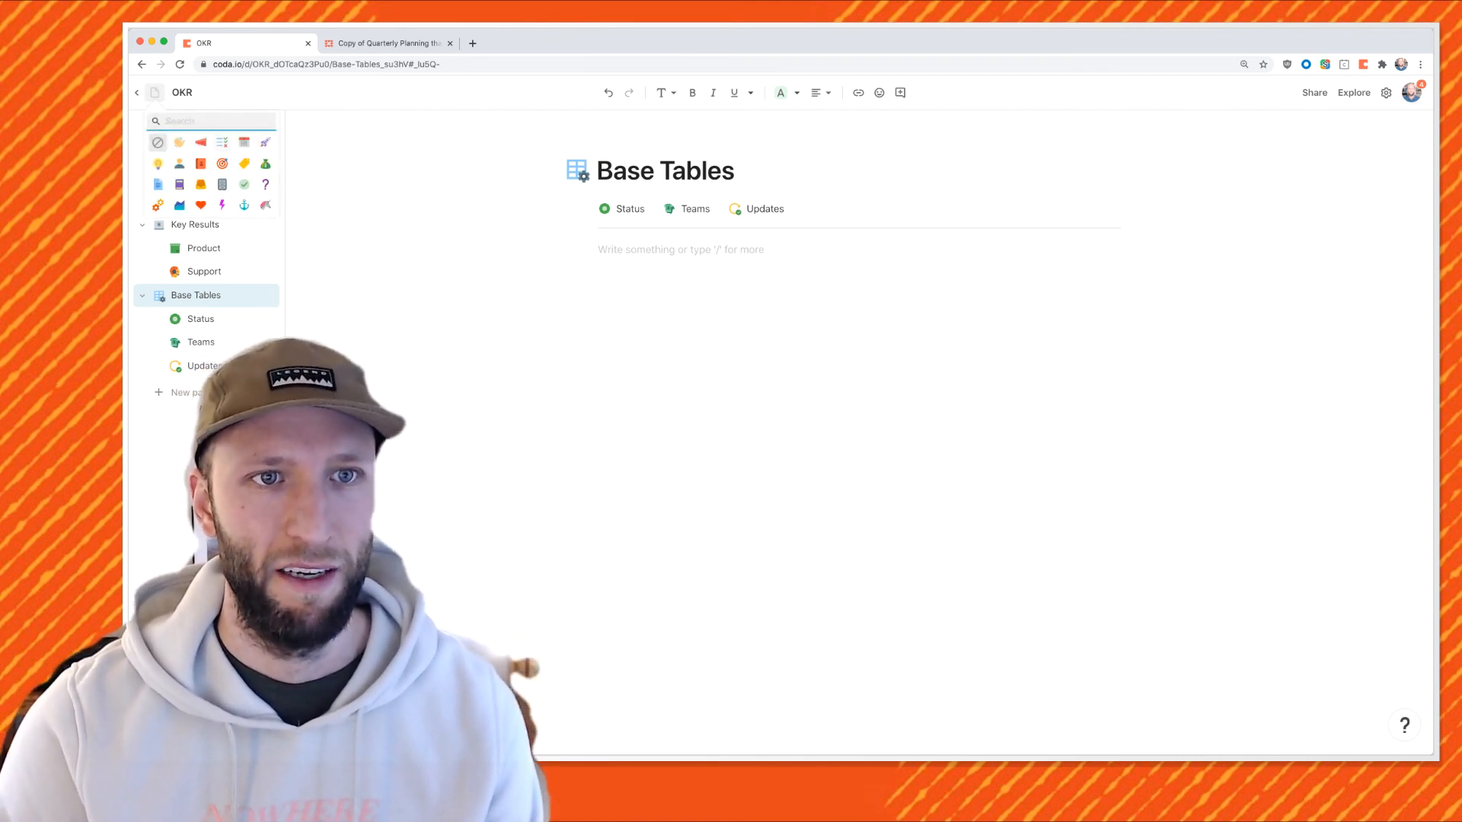
pyautogui.click(265, 141)
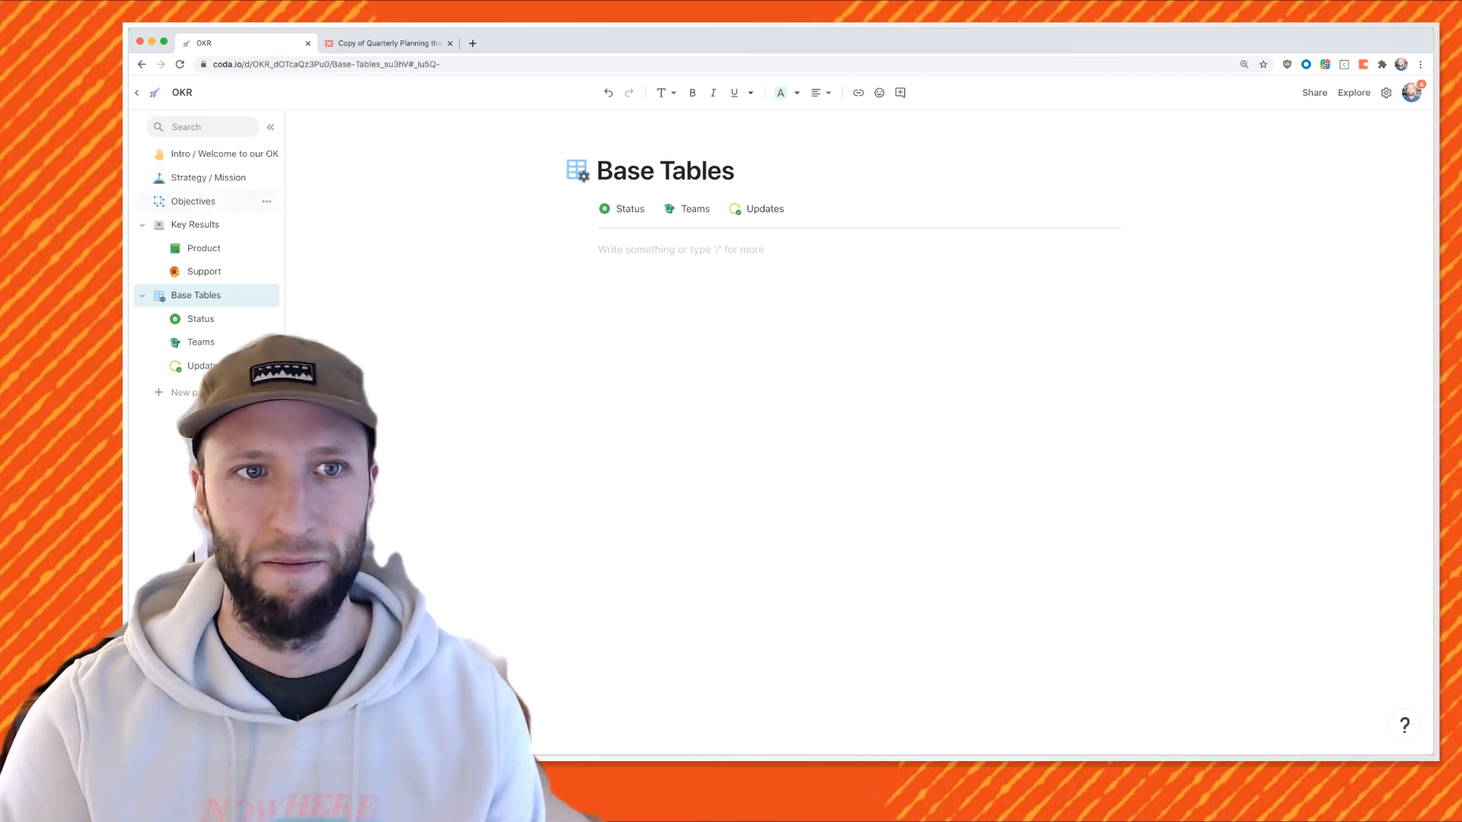
# Bring up the OKR doc's Publish settings in the Share dialog.
pyautogui.click(221, 153)
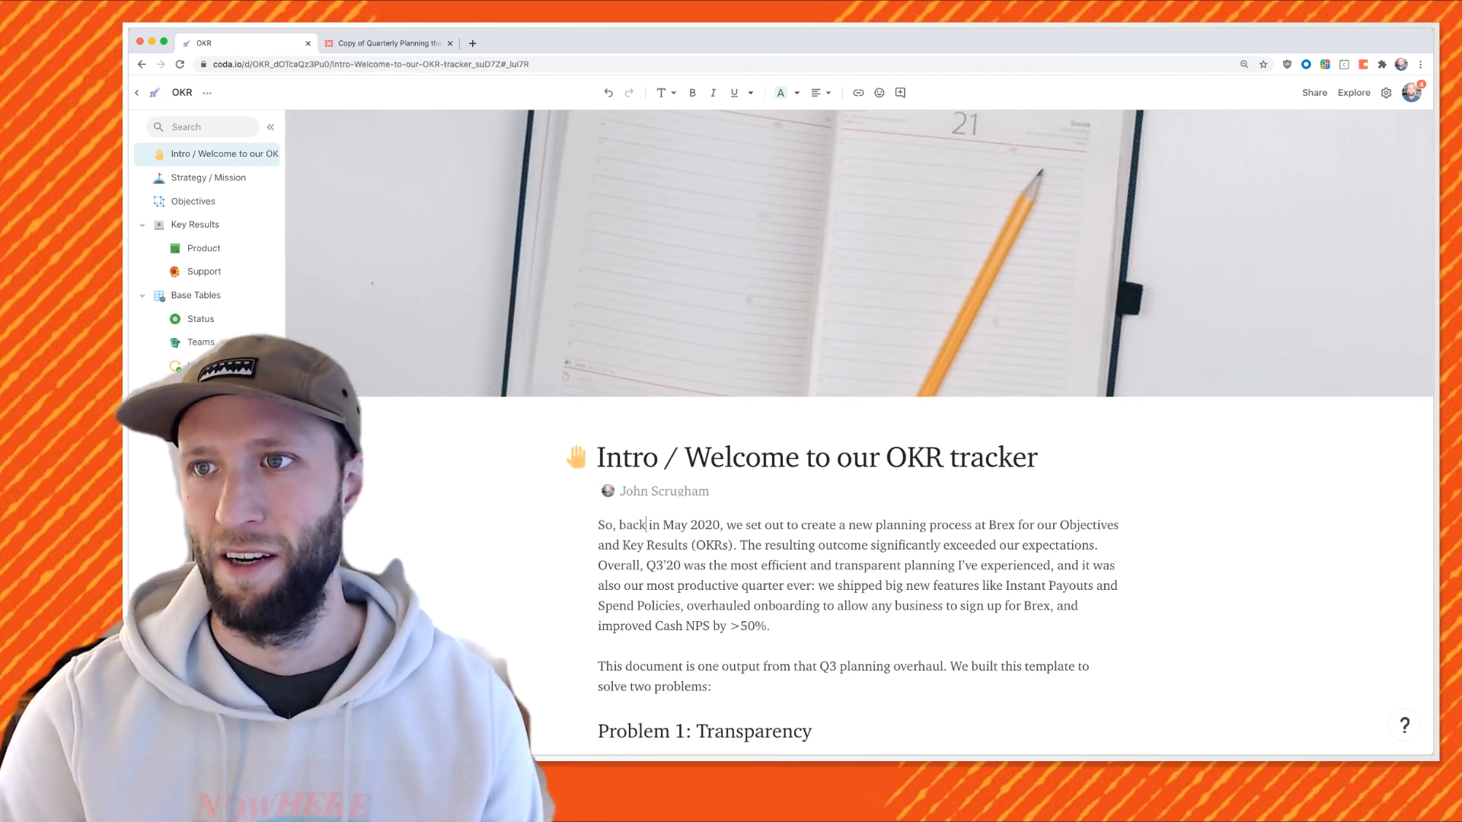
pyautogui.click(1314, 92)
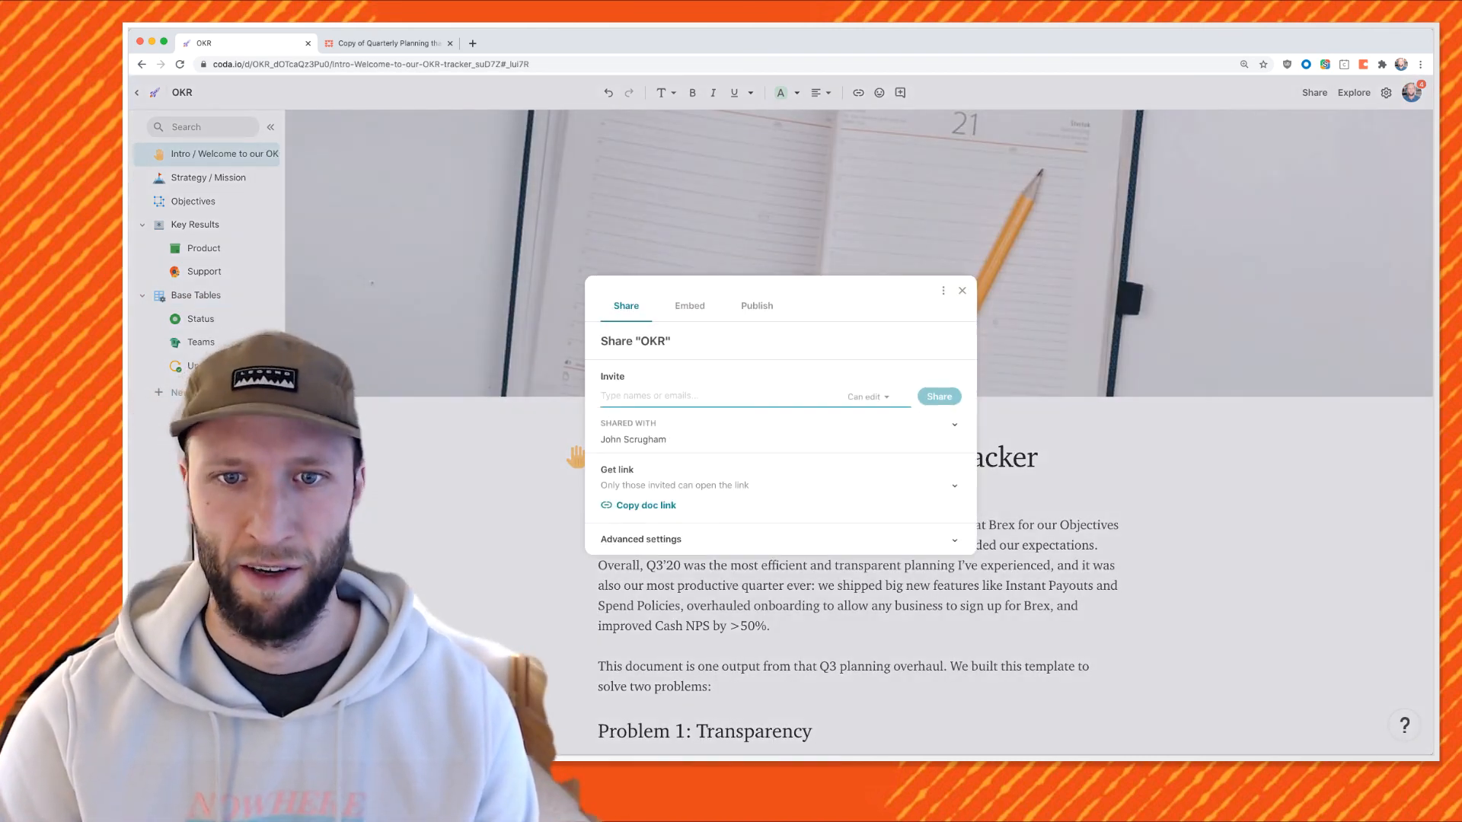
pyautogui.click(757, 306)
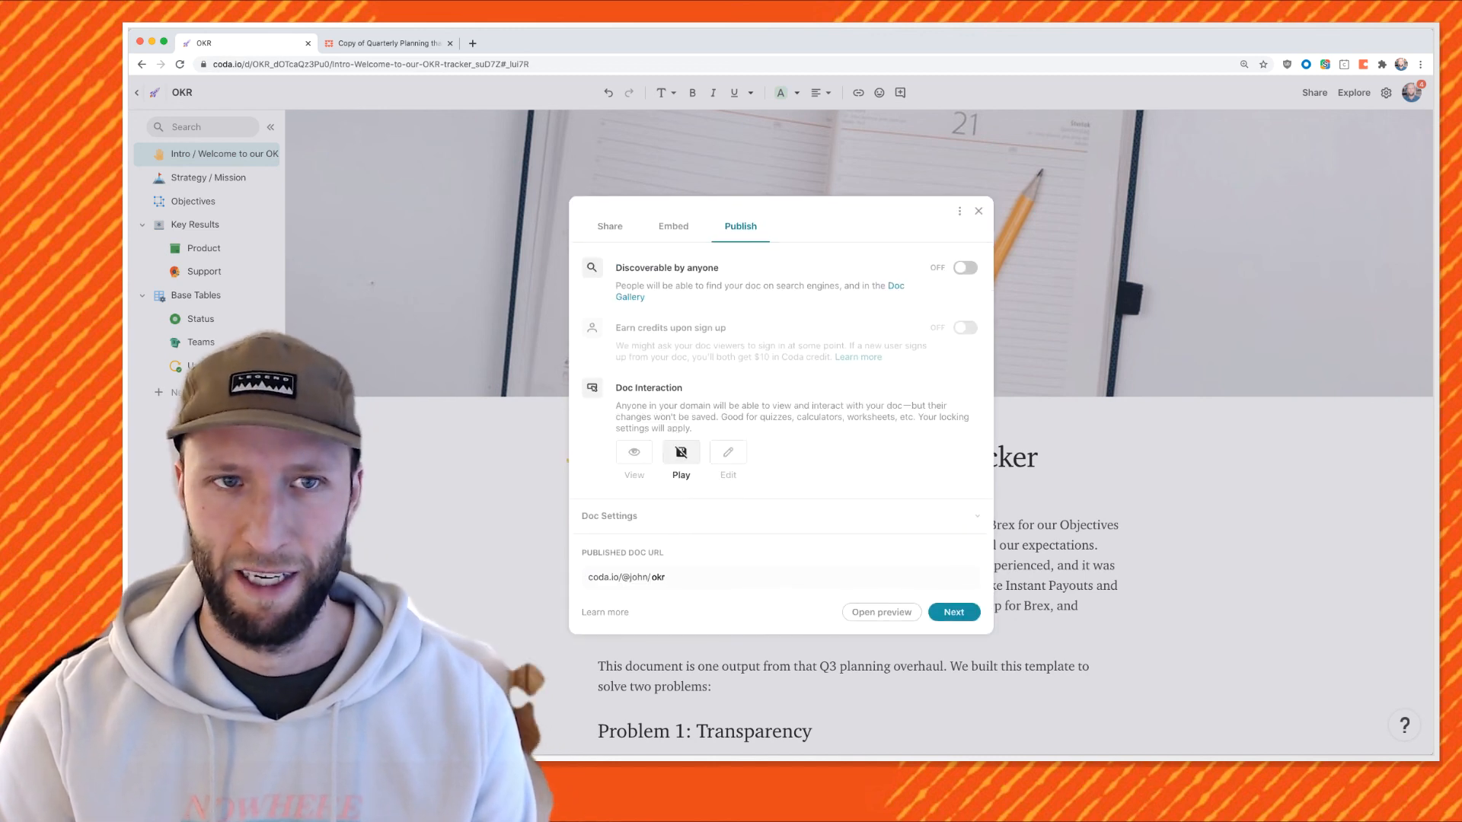